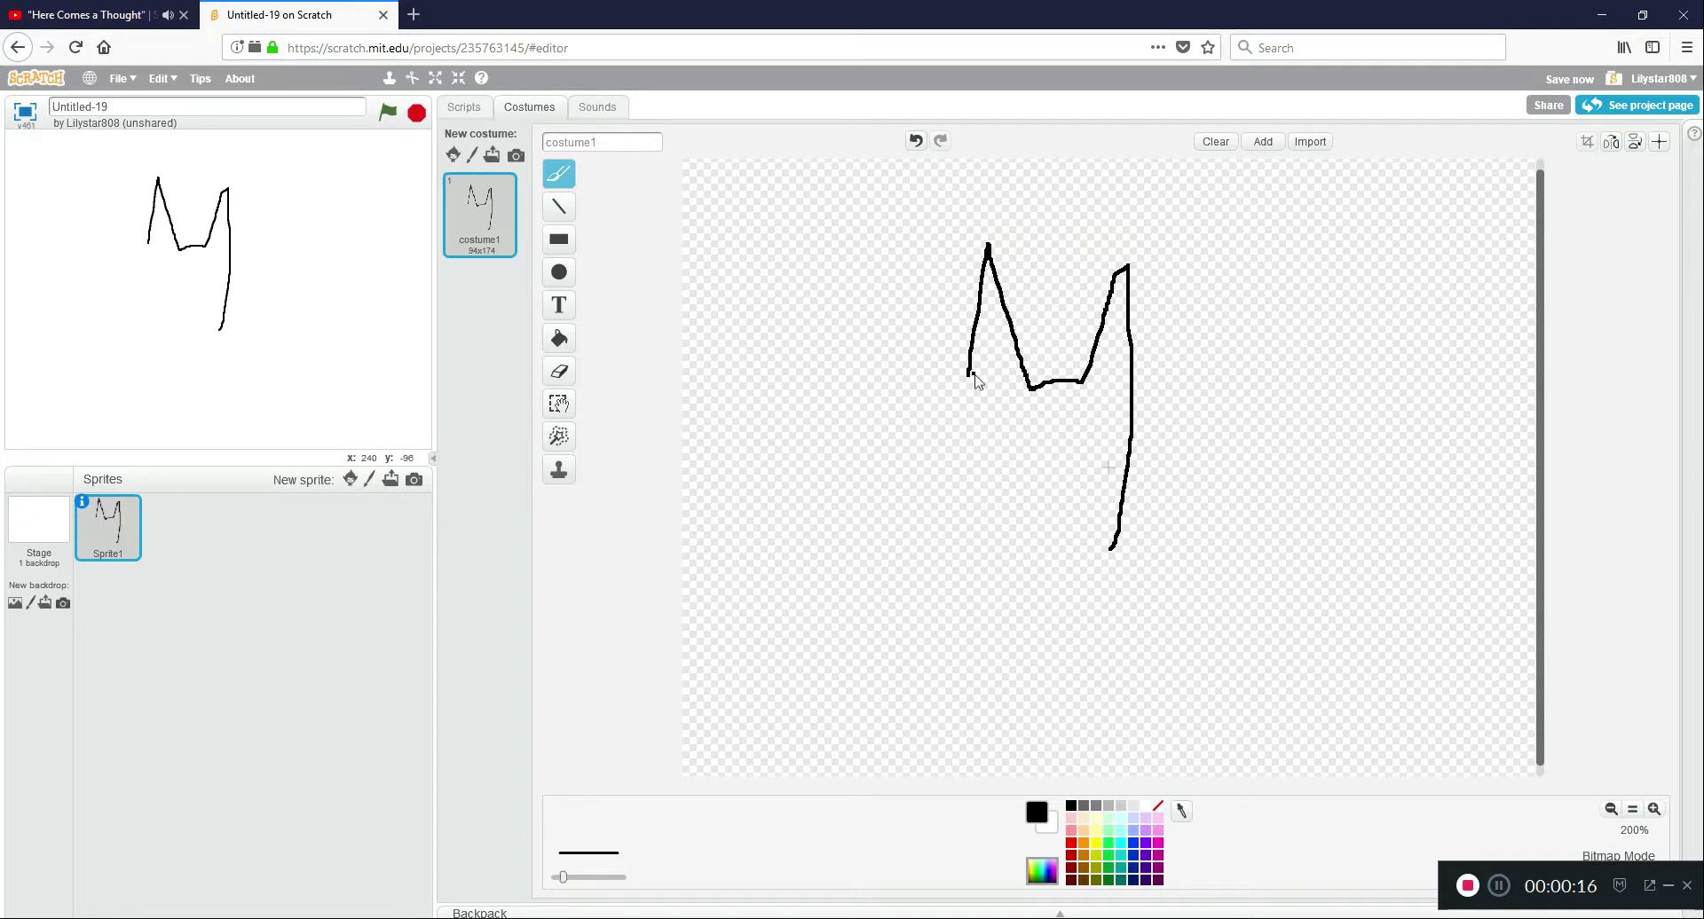
Draw the cat's left cheek, the start of its back and the chest line with the black brush.
mouse_move(968, 385)
left_mouse_down()
mouse_move(969, 490)
mouse_move(1005, 540)
left_mouse_up()
left_click_drag(1110, 553, 1212, 536)
left_click_drag(1007, 539, 1031, 652)
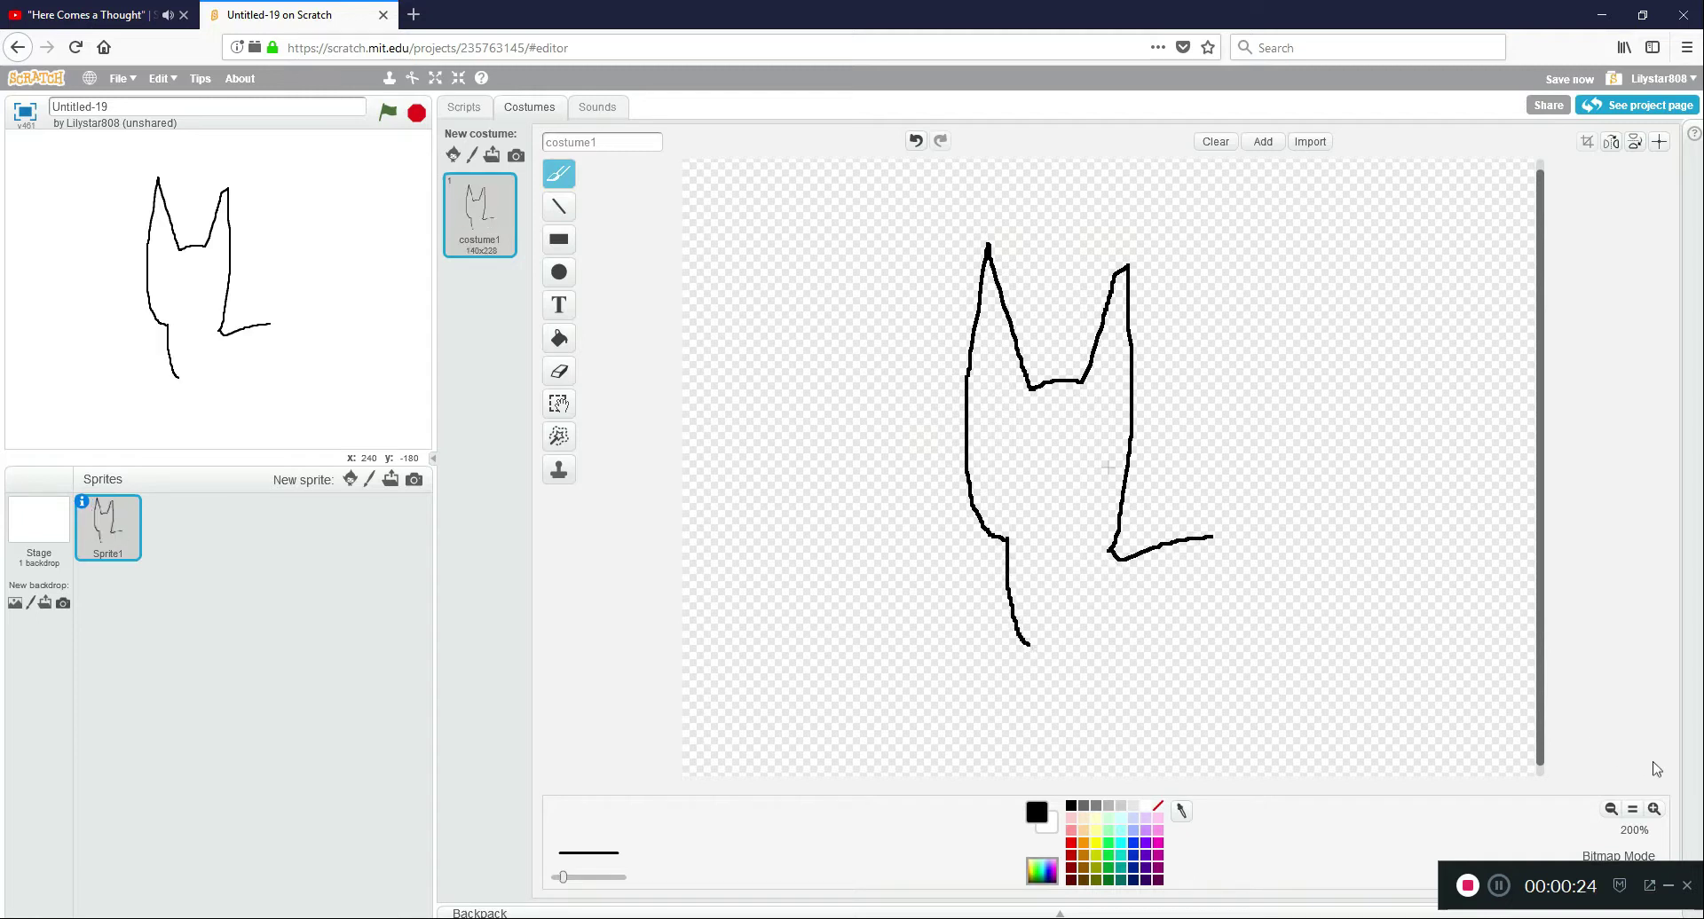
Draw the cat's two front legs below the chest, with short toe lines on the paws.
left_click(1654, 808)
left_click_drag(1646, 613, 1616, 848)
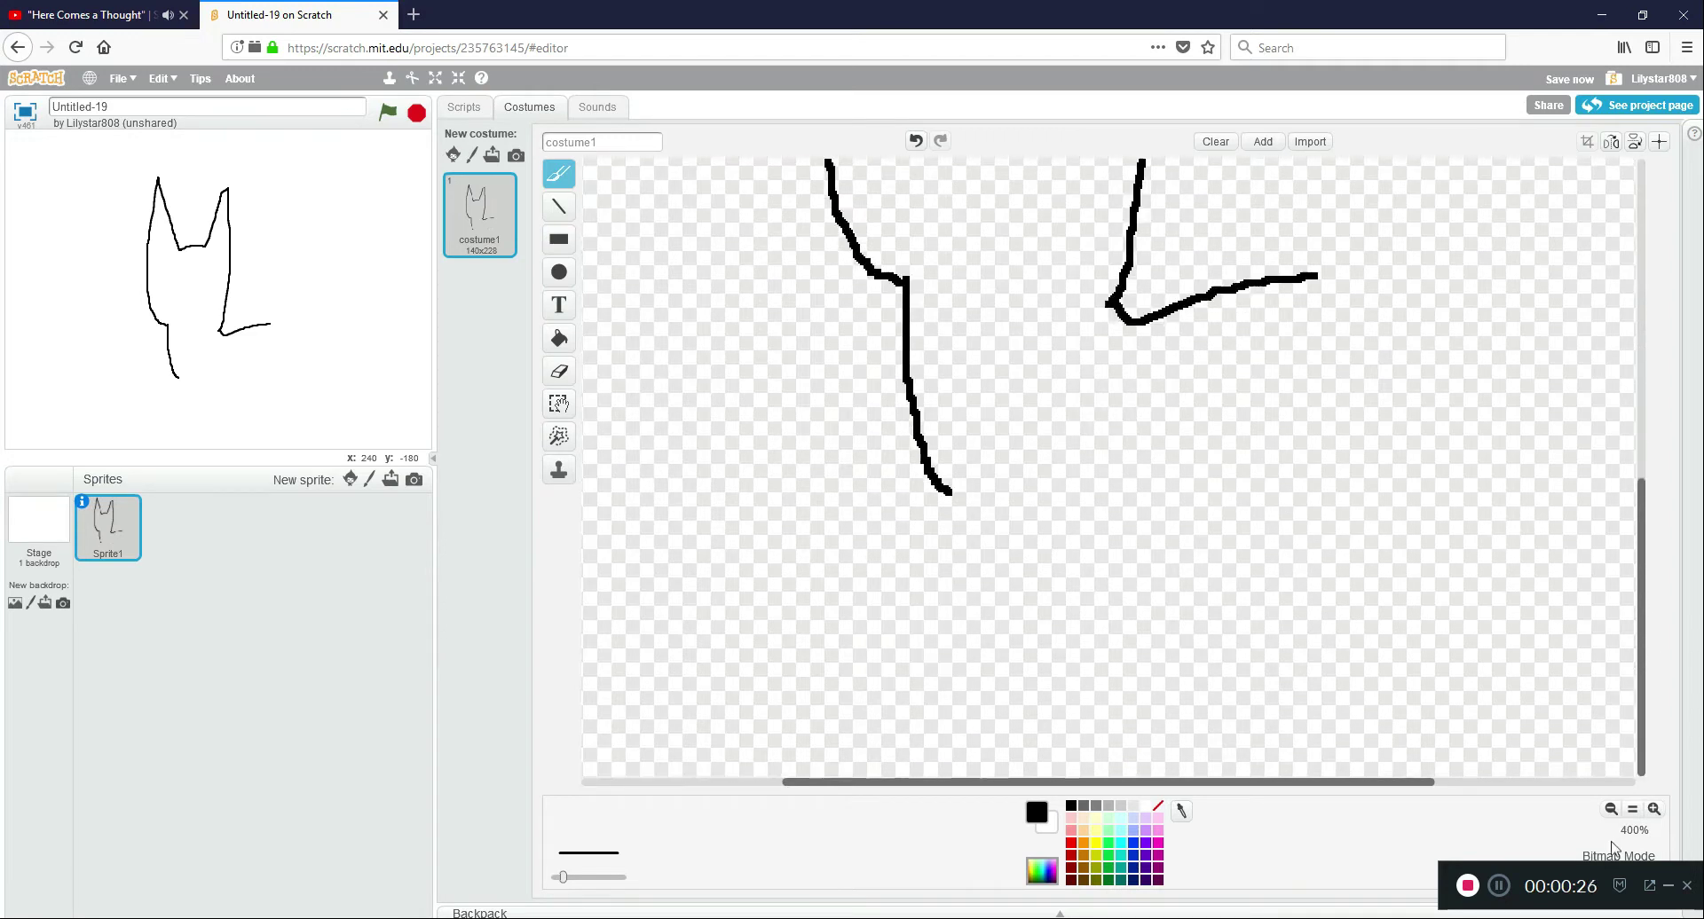
mouse_move(959, 457)
left_mouse_down()
mouse_move(943, 692)
mouse_move(921, 727)
mouse_move(1014, 715)
mouse_move(1070, 457)
left_mouse_up()
left_click(974, 488)
mouse_move(919, 450)
left_mouse_down()
mouse_move(894, 639)
mouse_move(856, 701)
mouse_move(914, 721)
mouse_move(892, 690)
mouse_move(956, 715)
mouse_move(972, 697)
left_mouse_up()
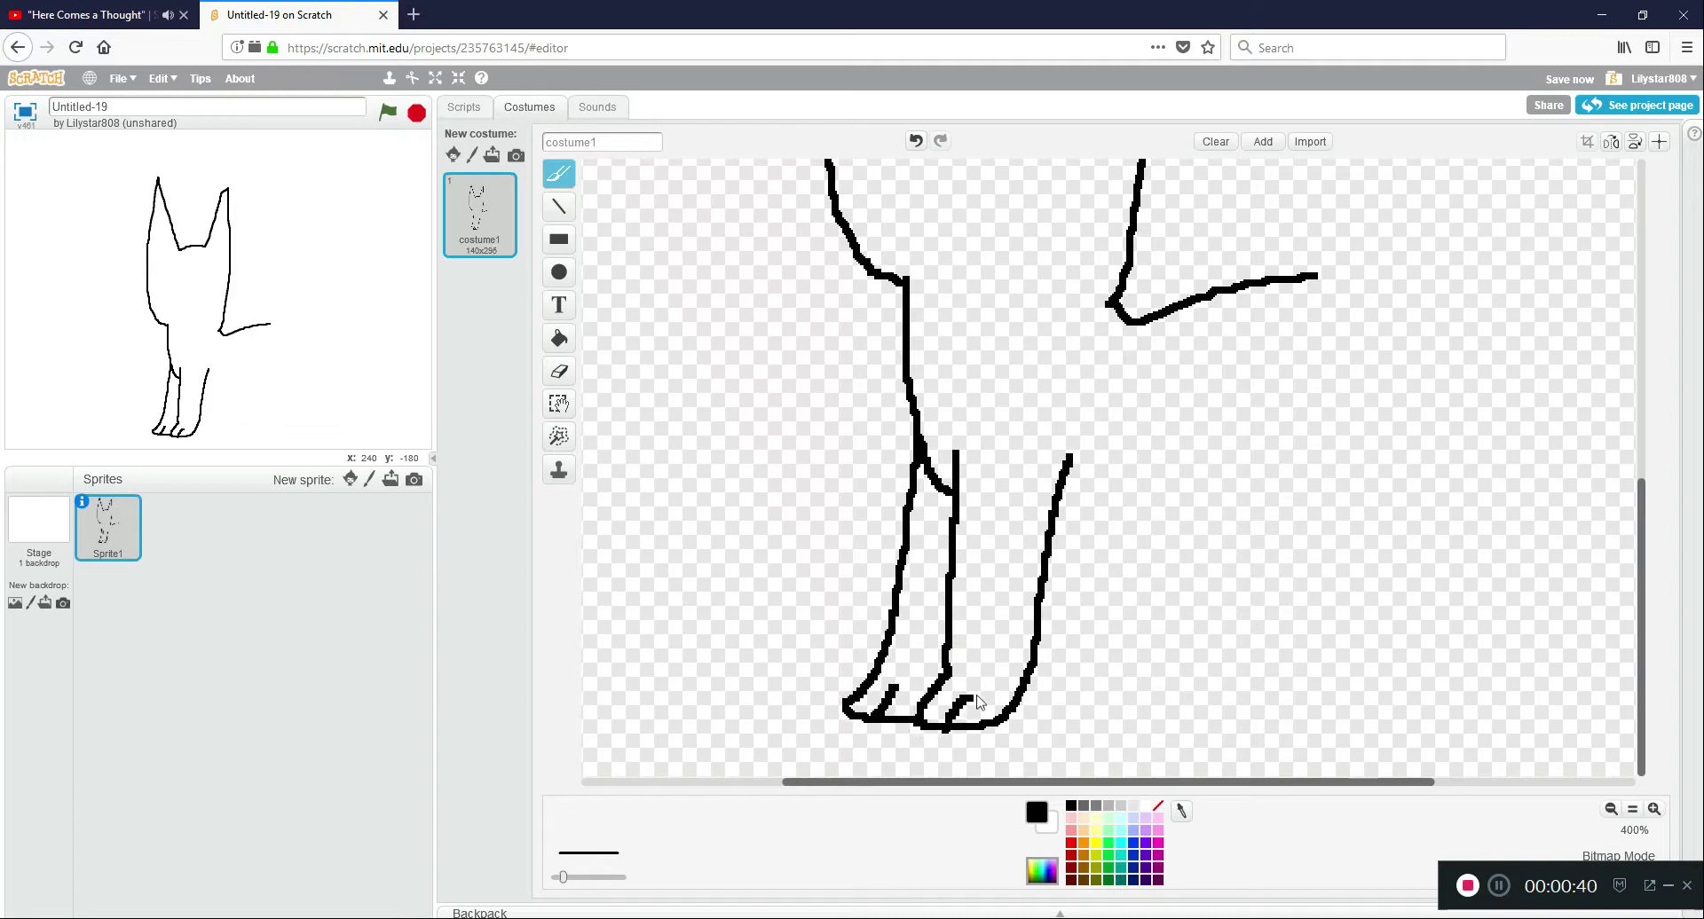
Draw the cat's belly line and two hind legs, and extend the back into a long tail.
left_click_drag(1056, 510, 1244, 518)
mouse_move(1328, 386)
left_mouse_down()
mouse_move(1254, 462)
mouse_move(1278, 621)
mouse_move(1255, 723)
mouse_move(1362, 705)
mouse_move(1386, 469)
mouse_move(1336, 378)
mouse_move(1313, 385)
left_mouse_up()
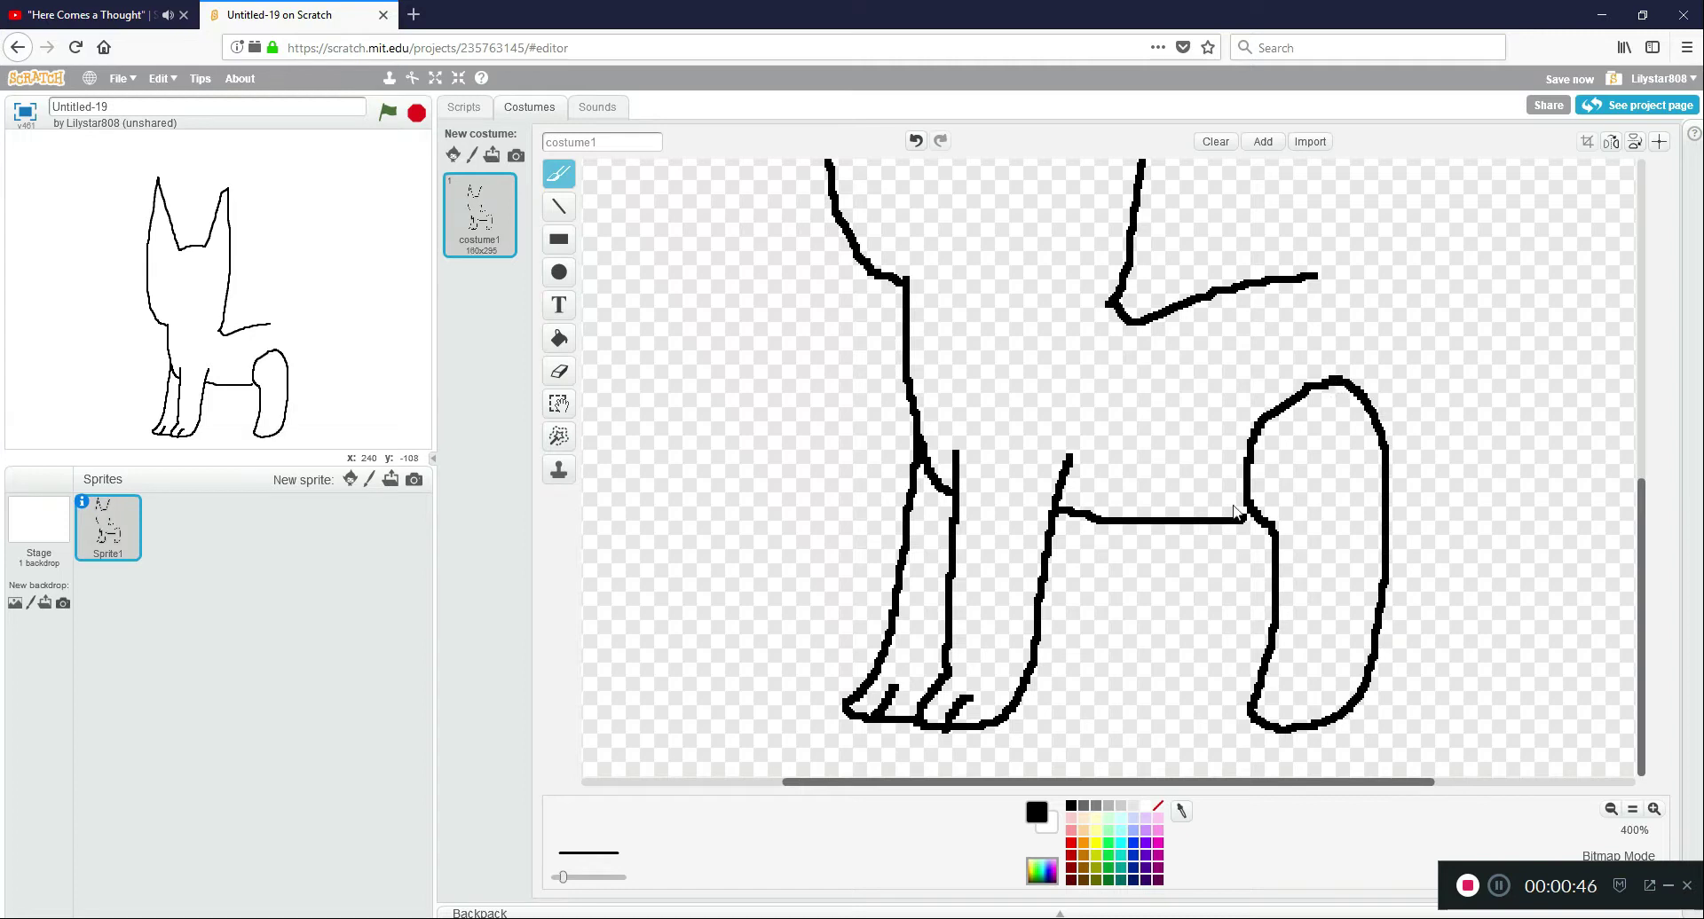
mouse_move(1216, 526)
left_mouse_down()
mouse_move(1173, 719)
mouse_move(1248, 726)
left_mouse_up()
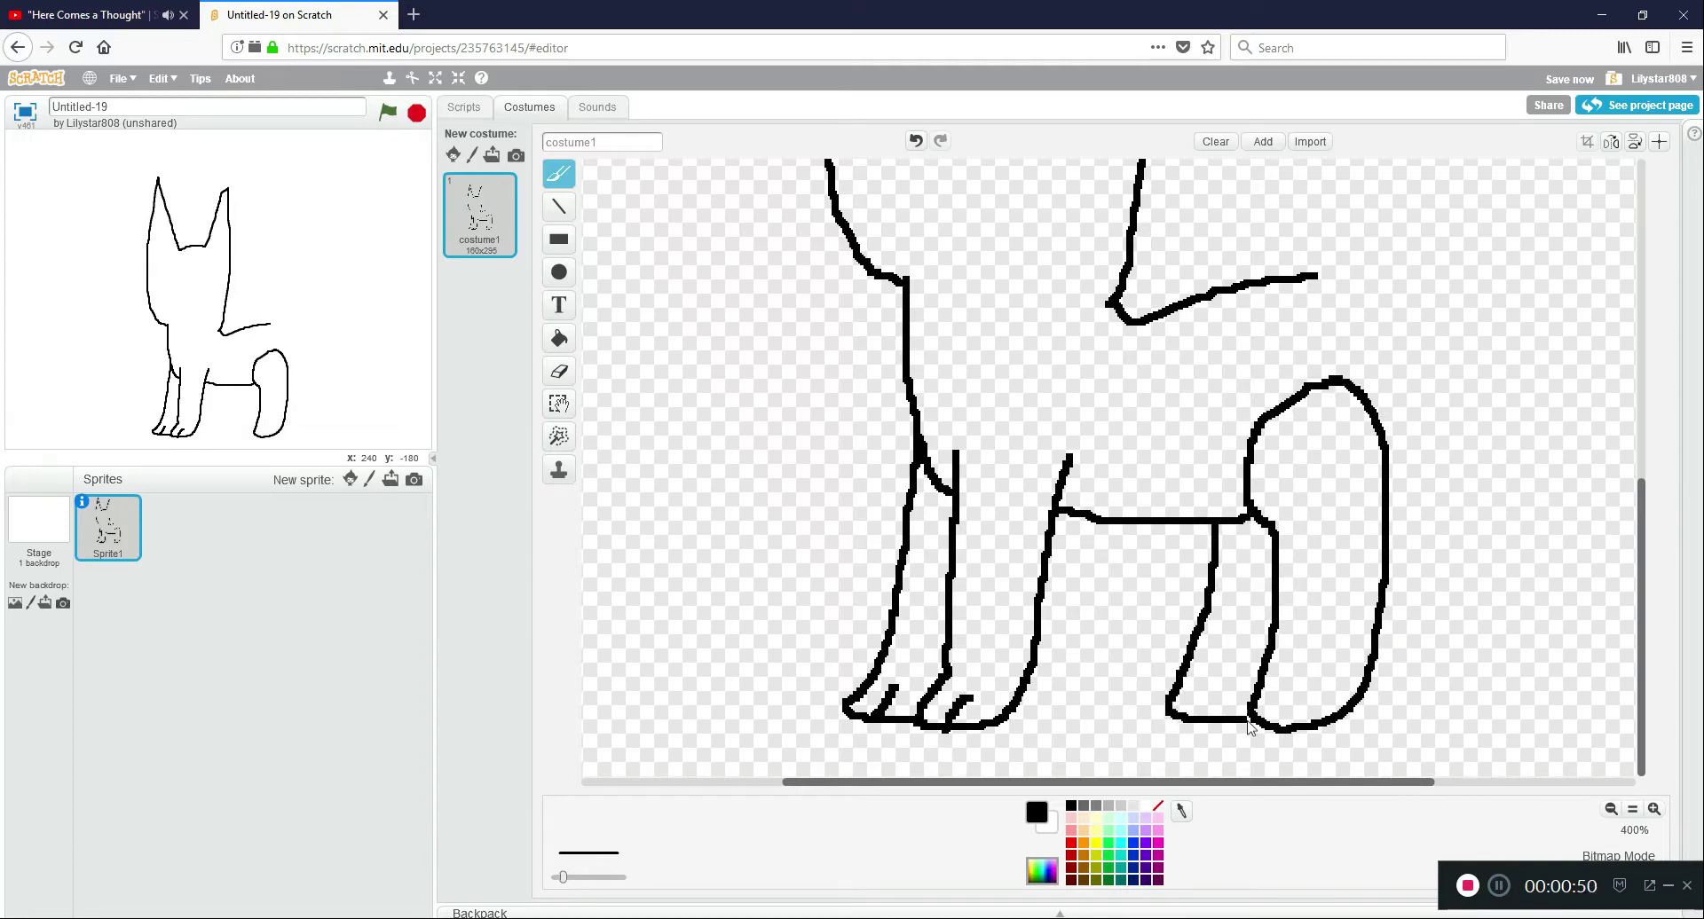
left_click(1610, 808)
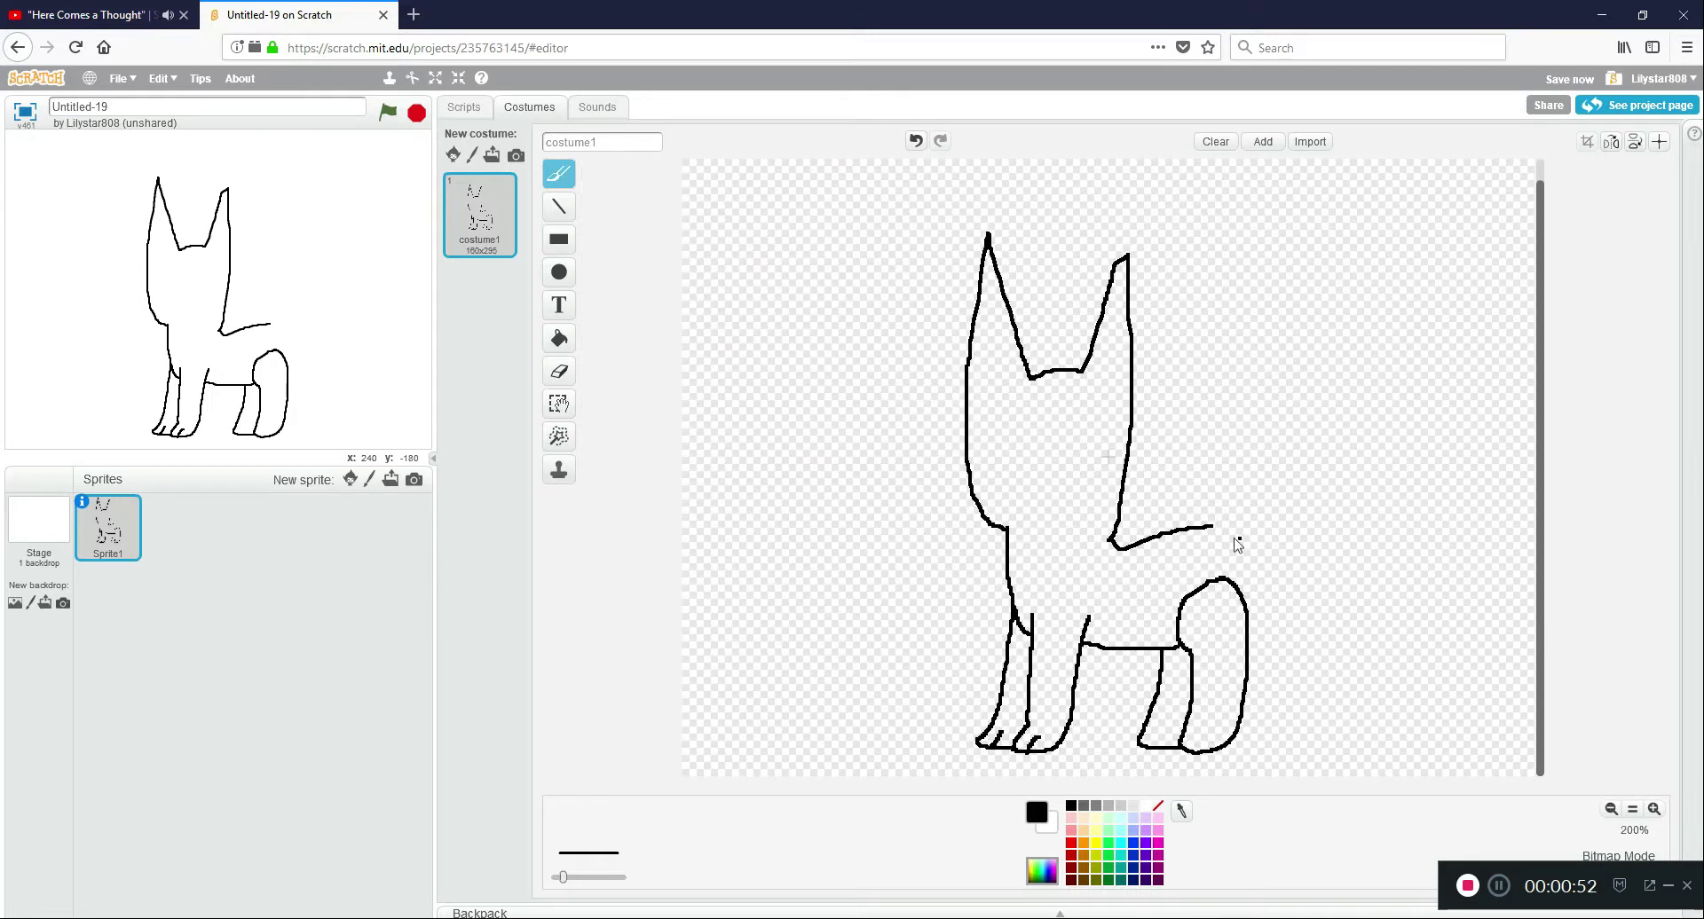
mouse_move(1222, 531)
left_mouse_down()
mouse_move(1333, 579)
mouse_move(1425, 565)
mouse_move(1477, 588)
mouse_move(1354, 620)
mouse_move(1246, 604)
left_mouse_up()
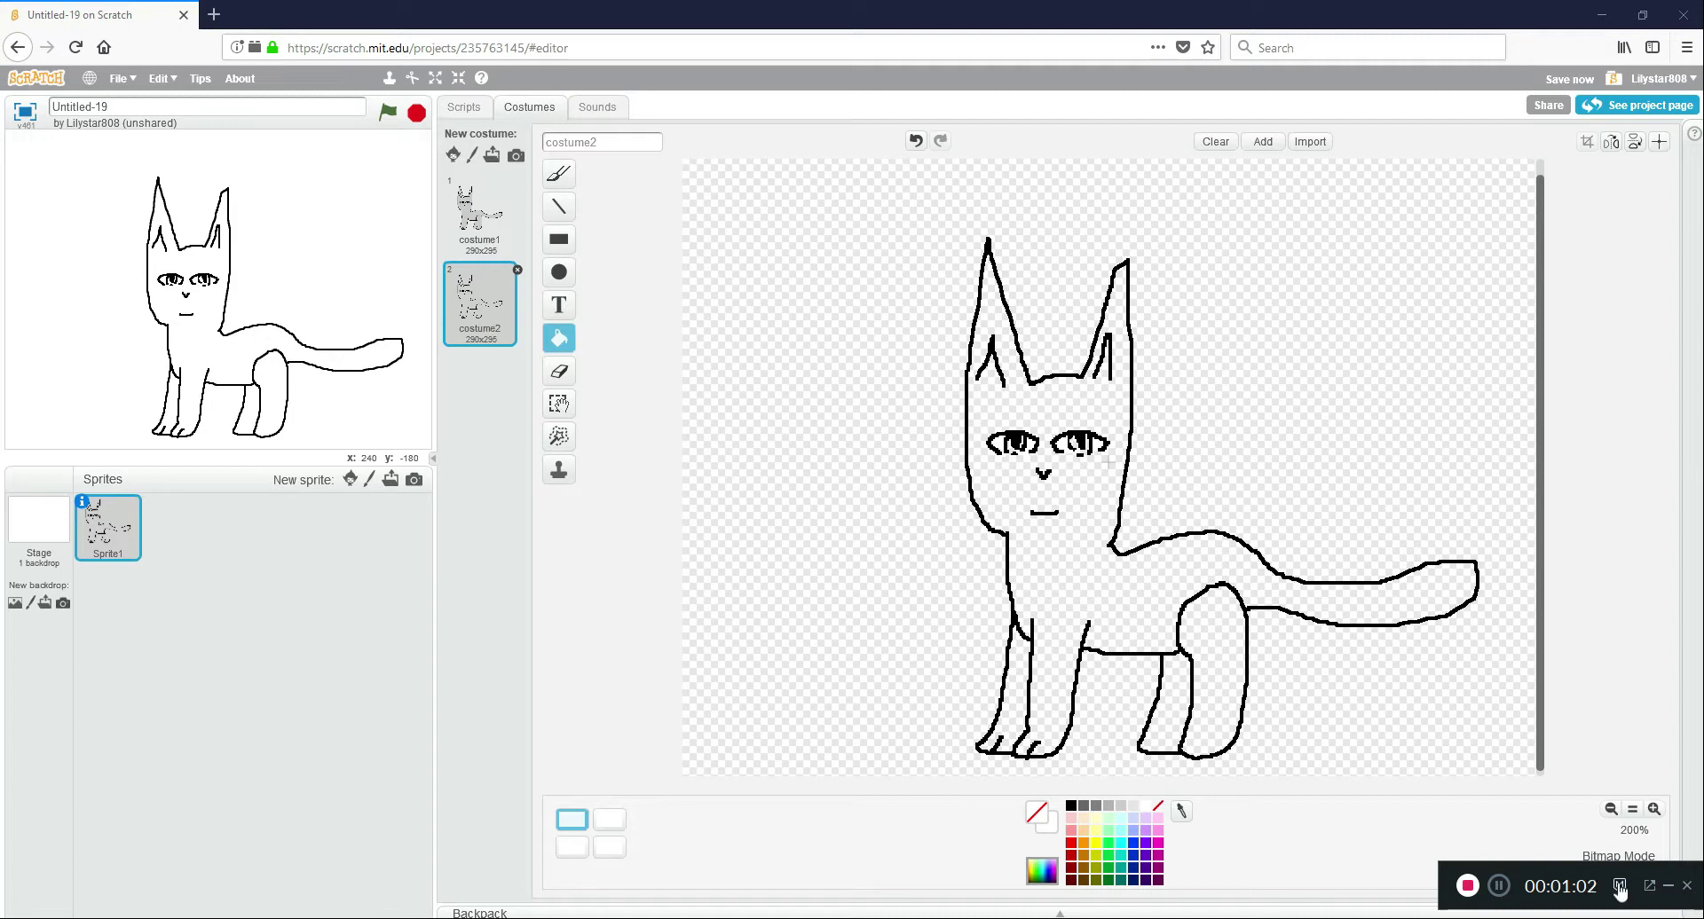
left_click(463, 106)
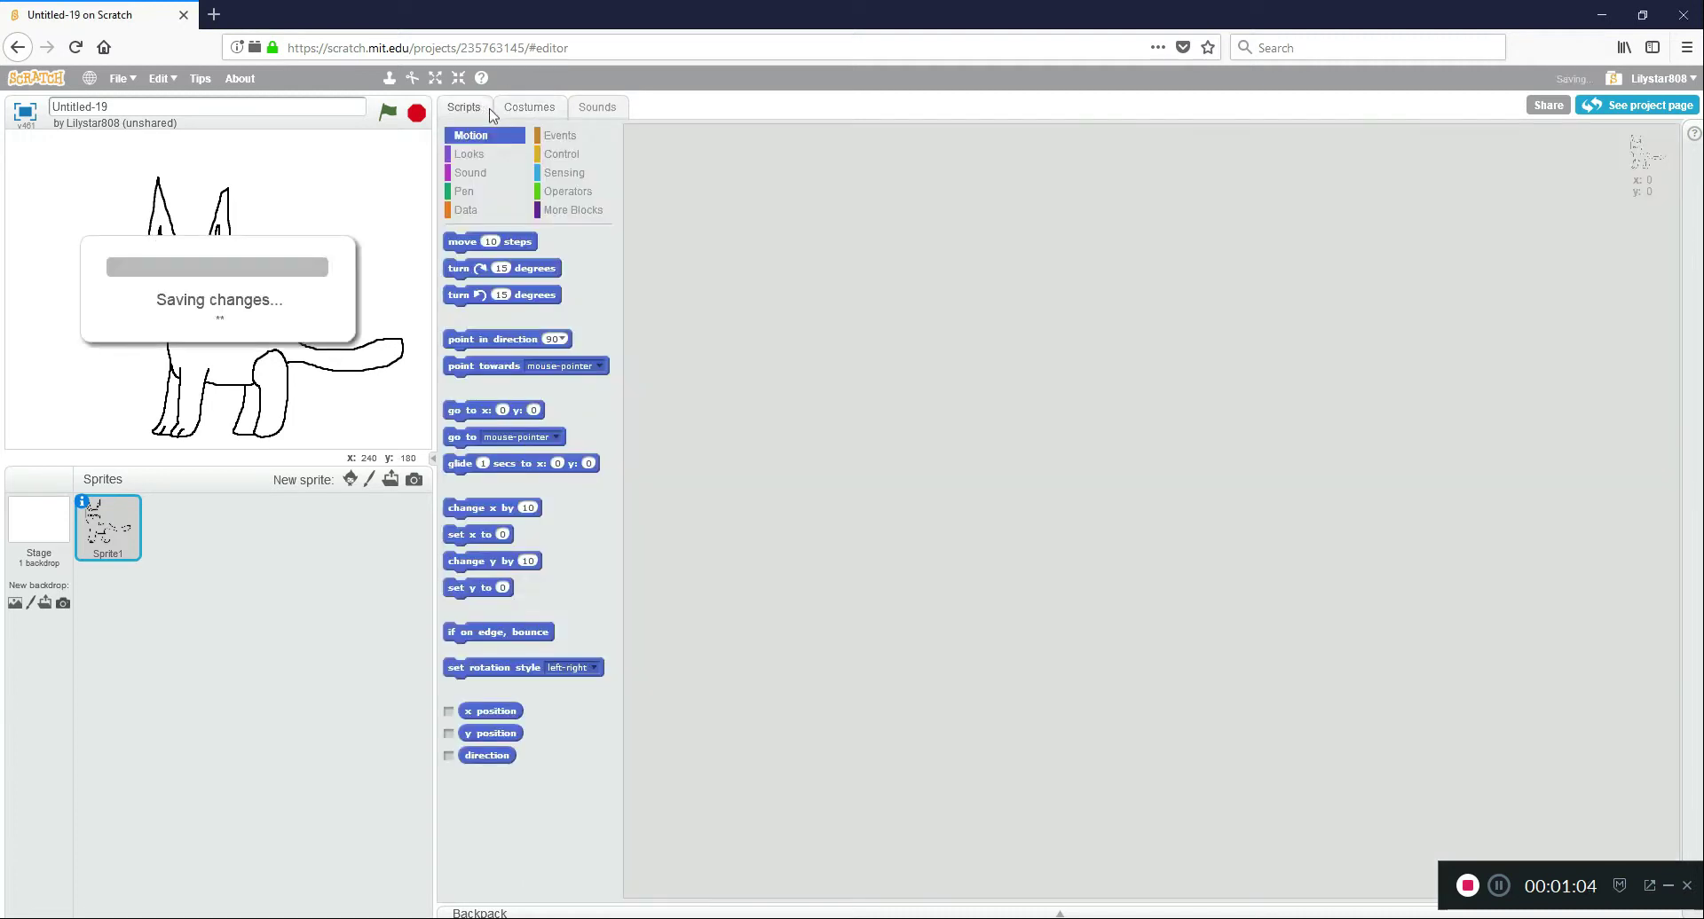
left_click(555, 135)
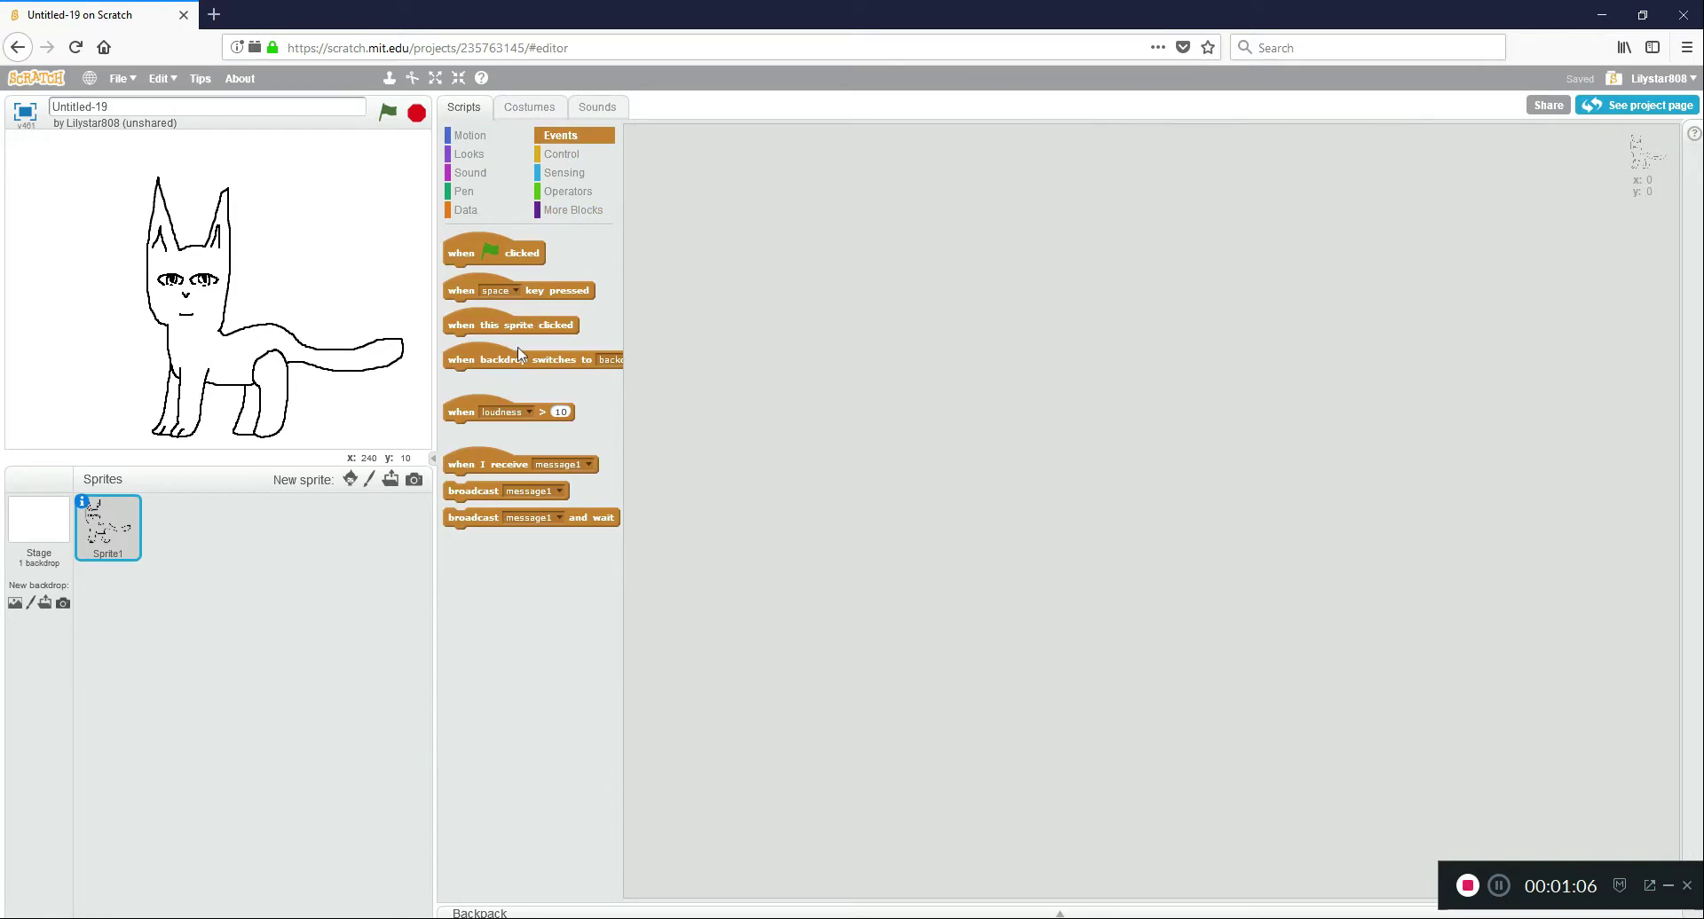
Delete costume1 from the cat sprite, keeping costume2.
left_click(528, 108)
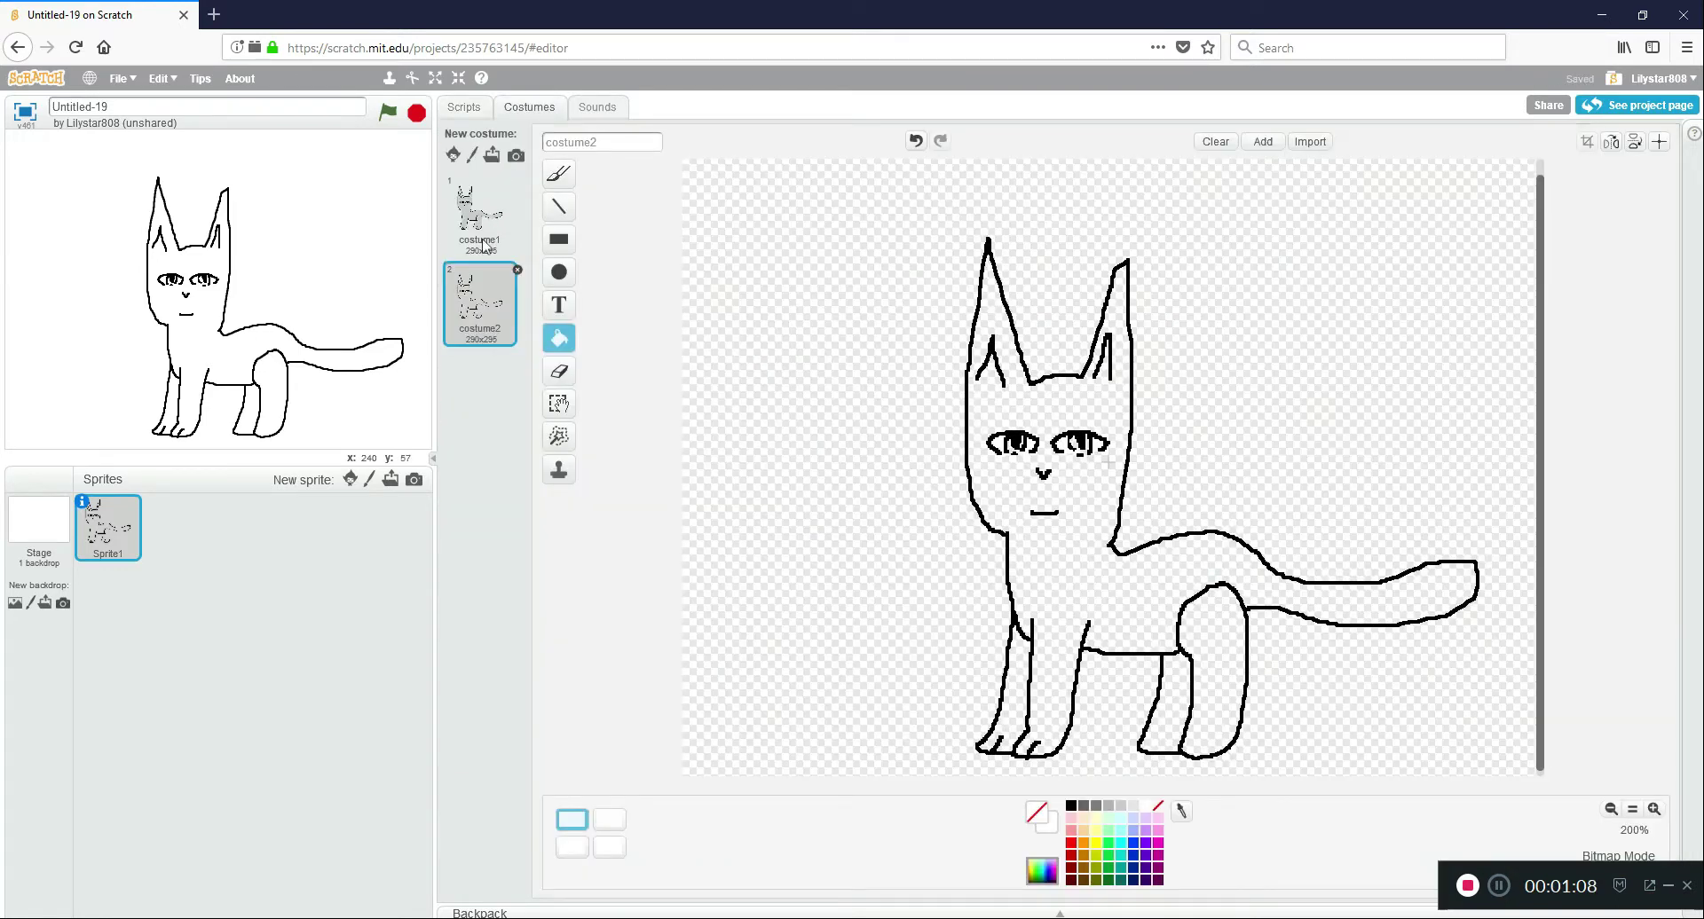
left_click(502, 213)
left_click(517, 181)
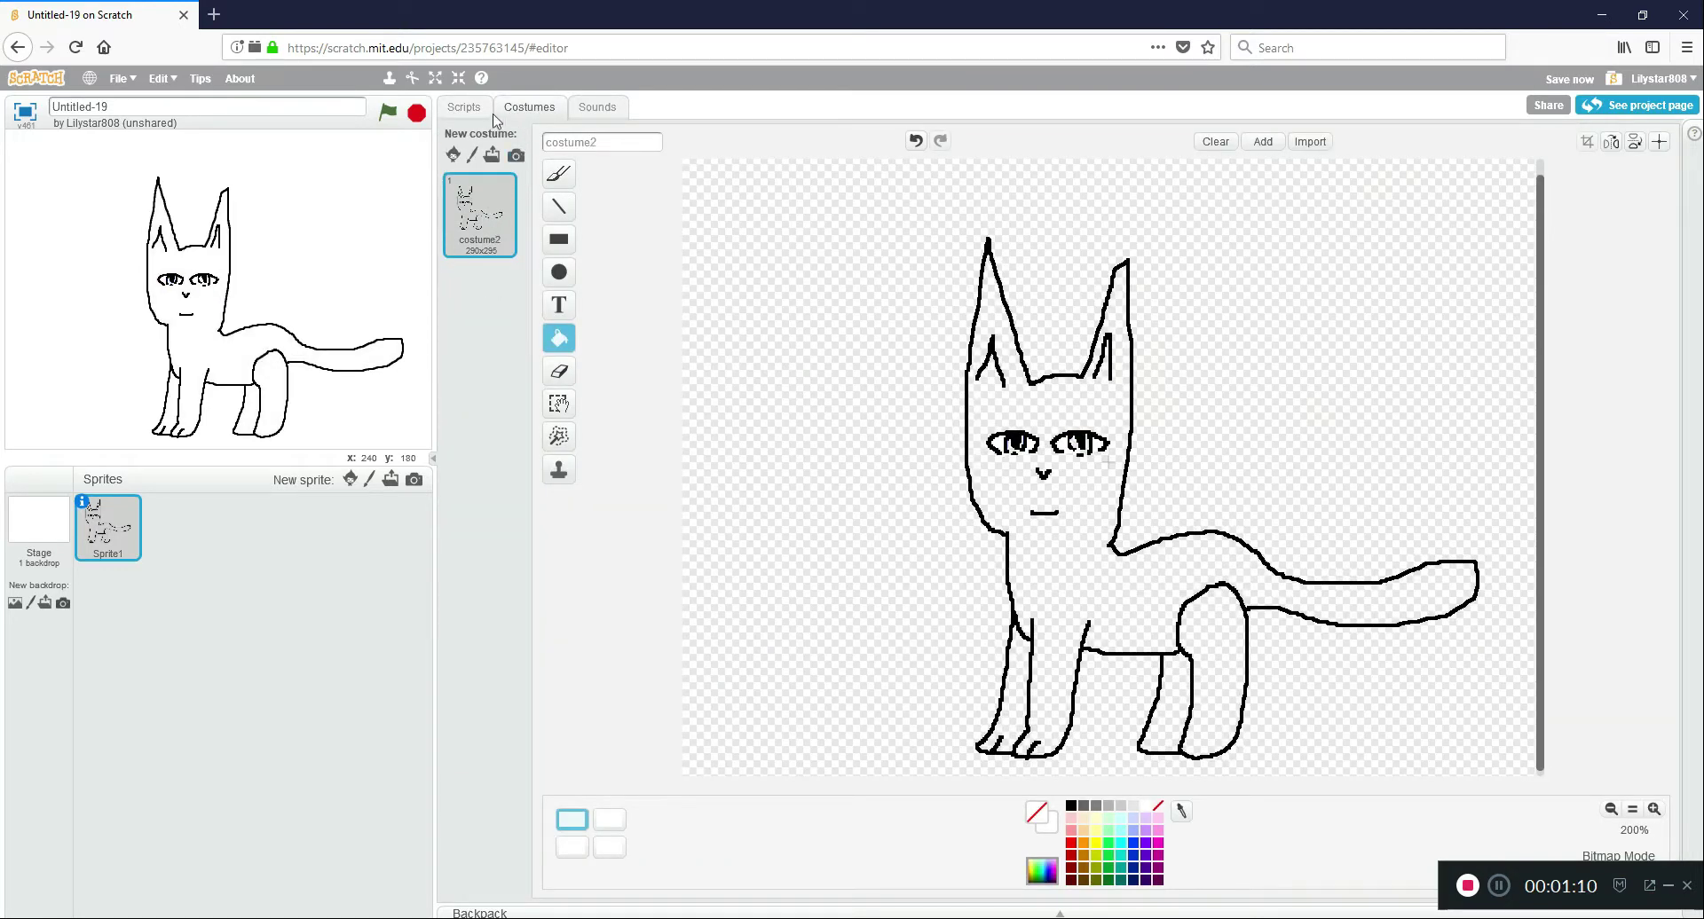
left_click(371, 480)
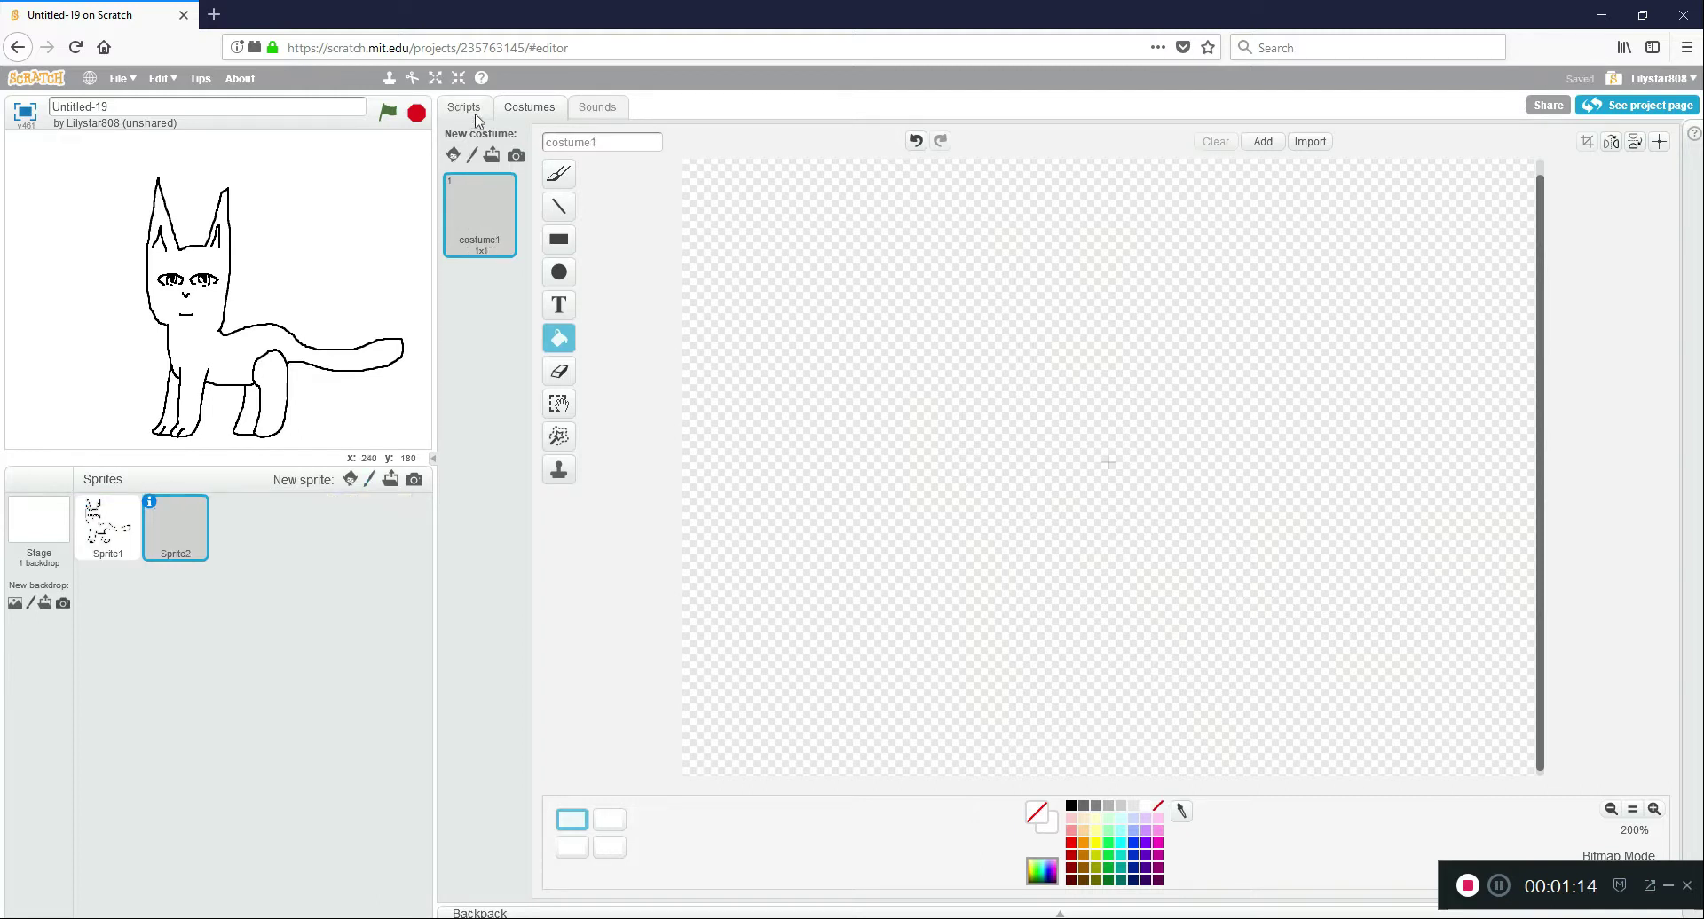
right_click(170, 524)
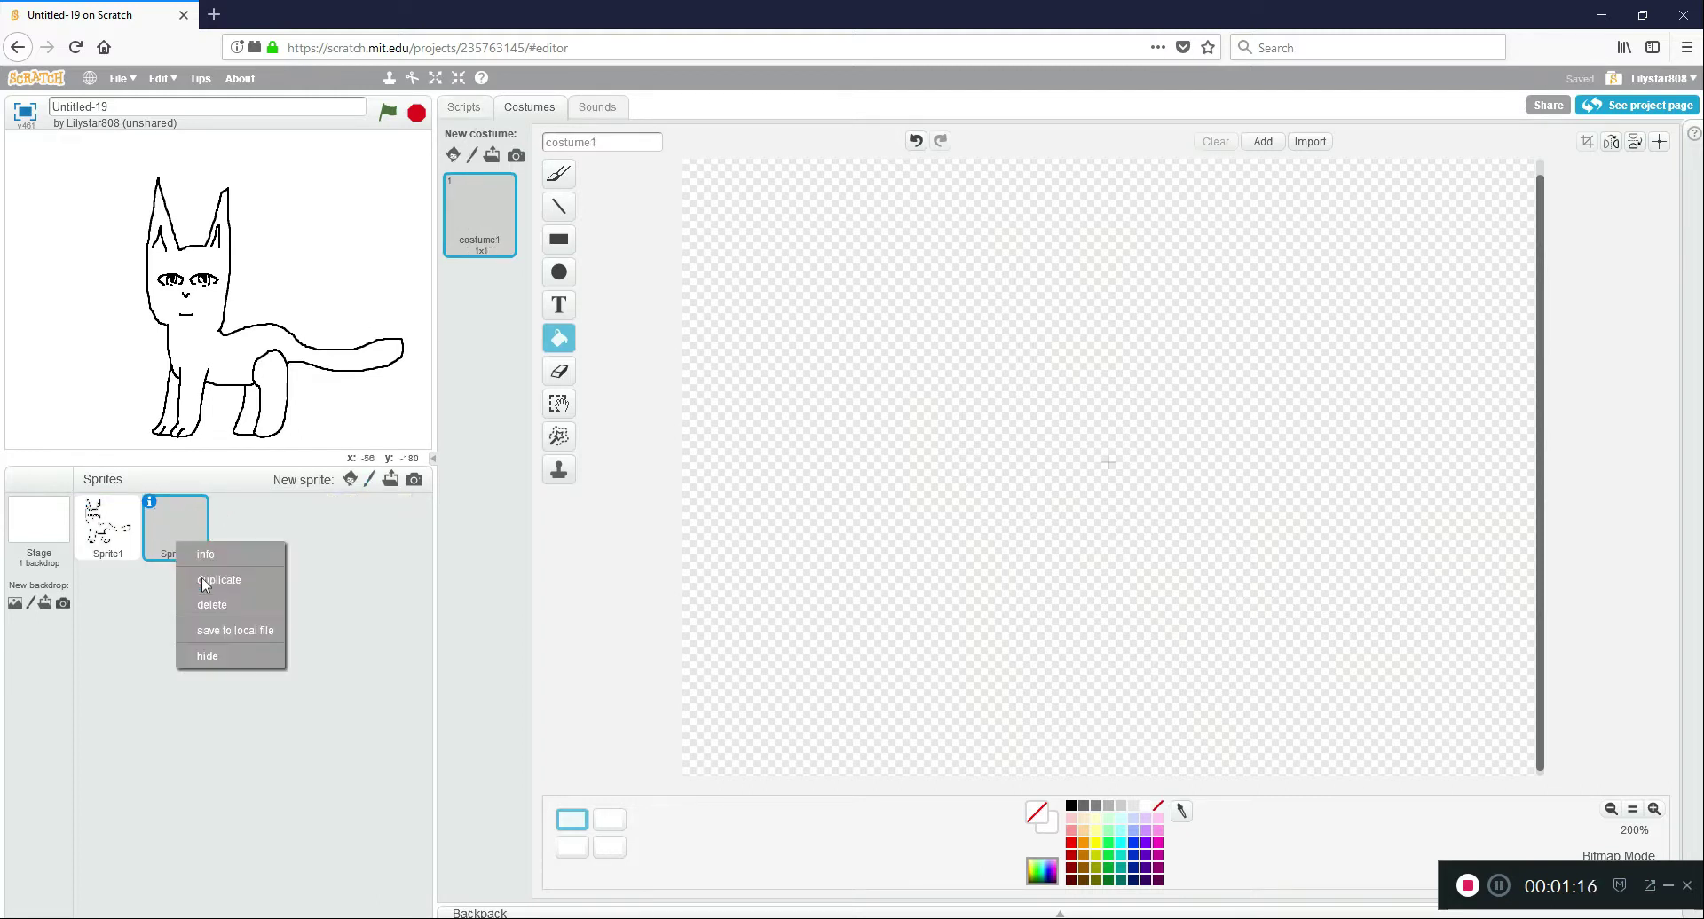
left_click(213, 655)
right_click(186, 529)
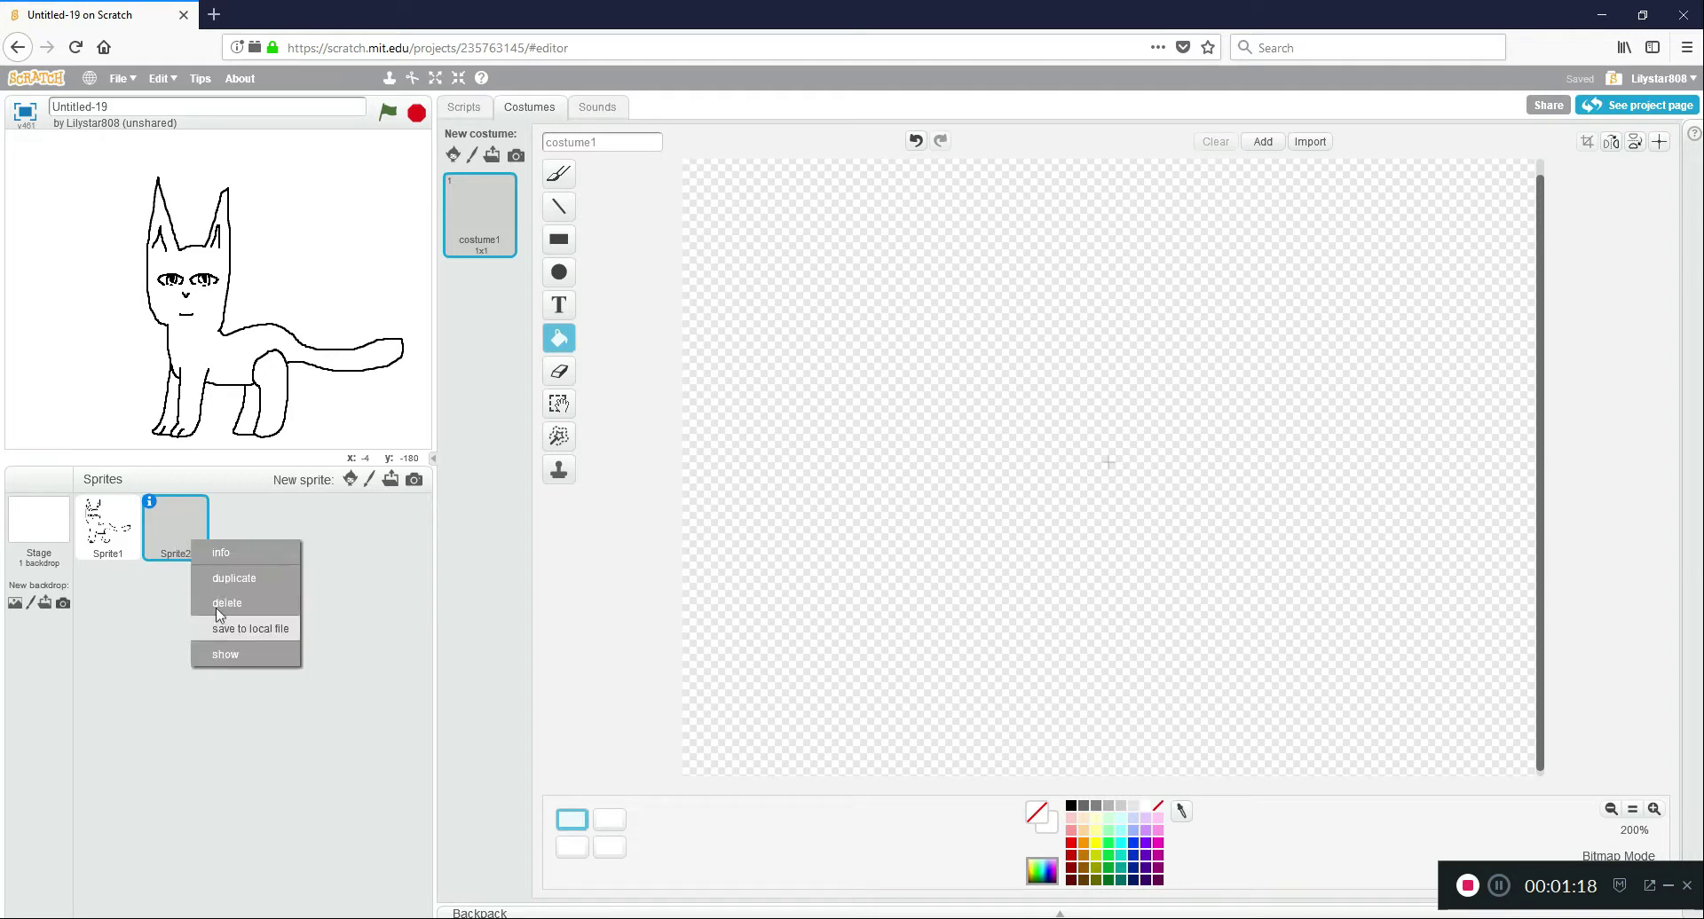
left_click(222, 602)
Delete the cat sprite Sprite1 from the project.
right_click(130, 538)
left_click(169, 614)
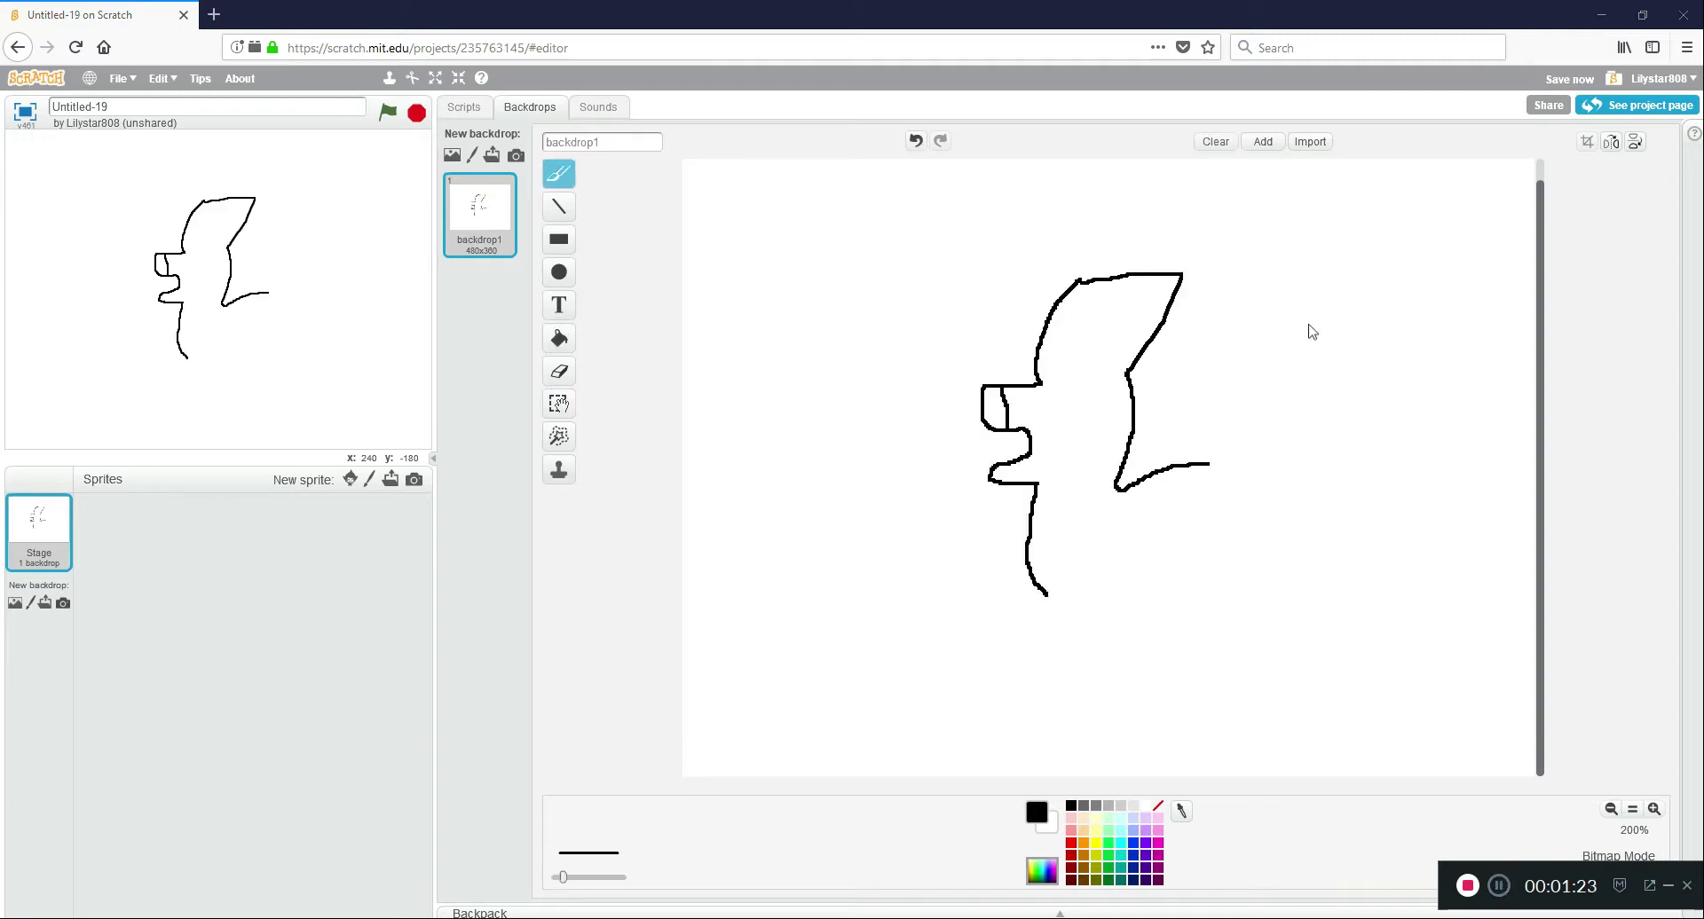
Draw a second edge along the back of the animal's pointed ear on the stage backdrop.
left_click_drag(1185, 280, 1140, 384)
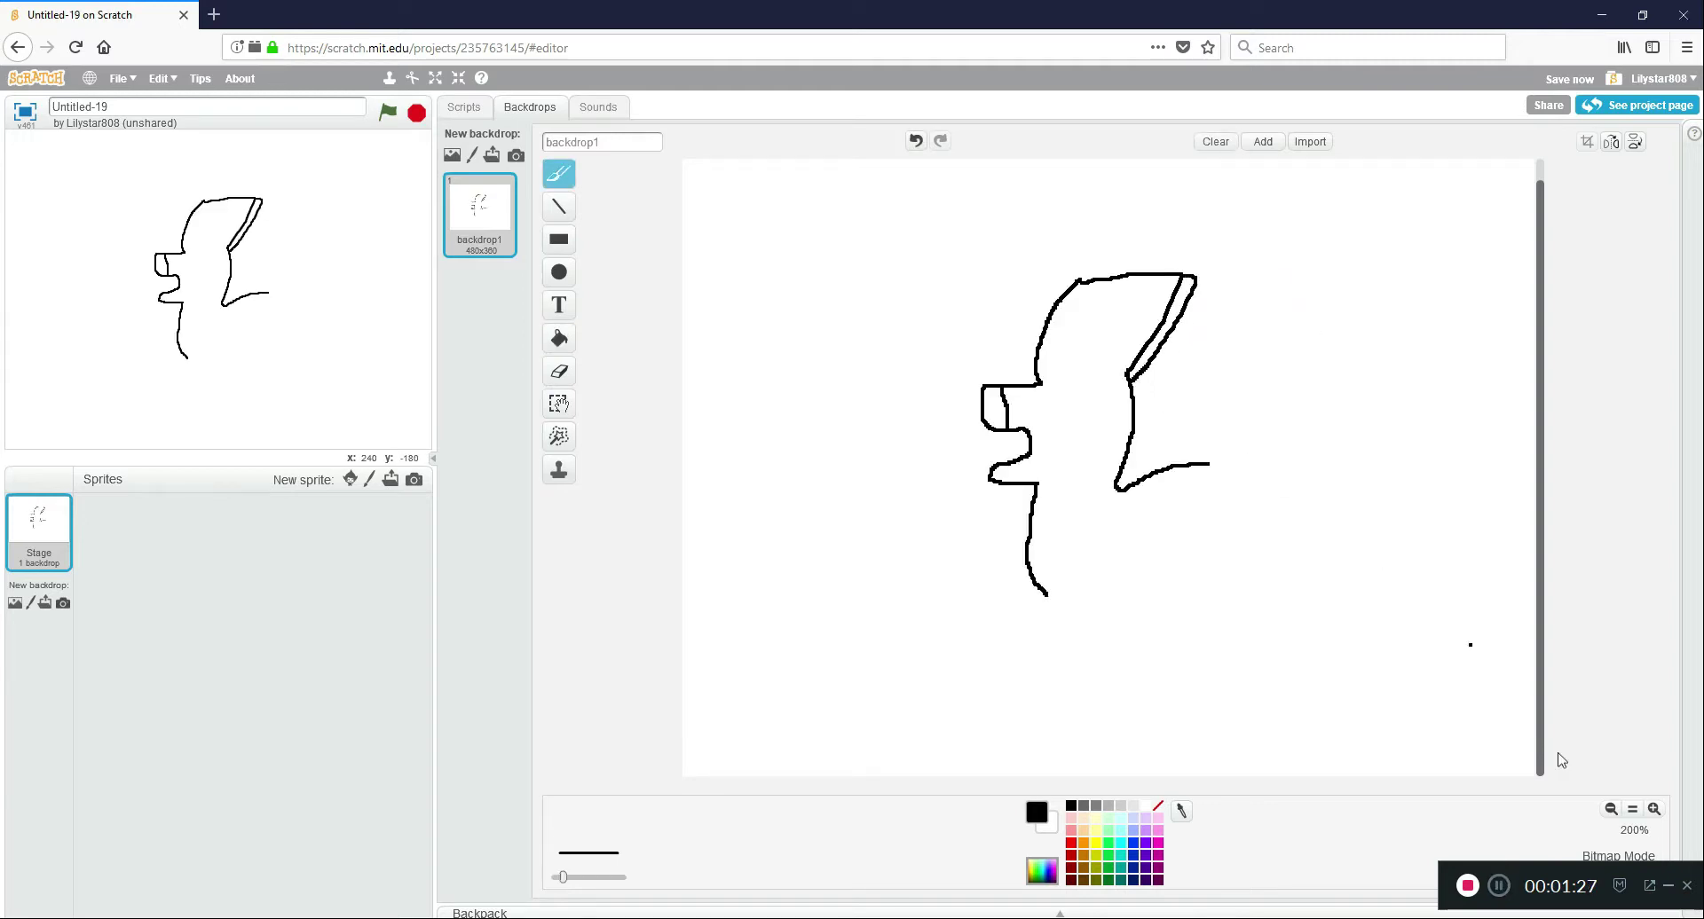
Draw the animal's two front legs with toe lines, and a belly line rising toward the rear.
left_click(1653, 809)
mouse_move(1642, 611)
left_mouse_down()
mouse_move(1641, 765)
mouse_move(1642, 444)
mouse_move(1641, 765)
left_mouse_up()
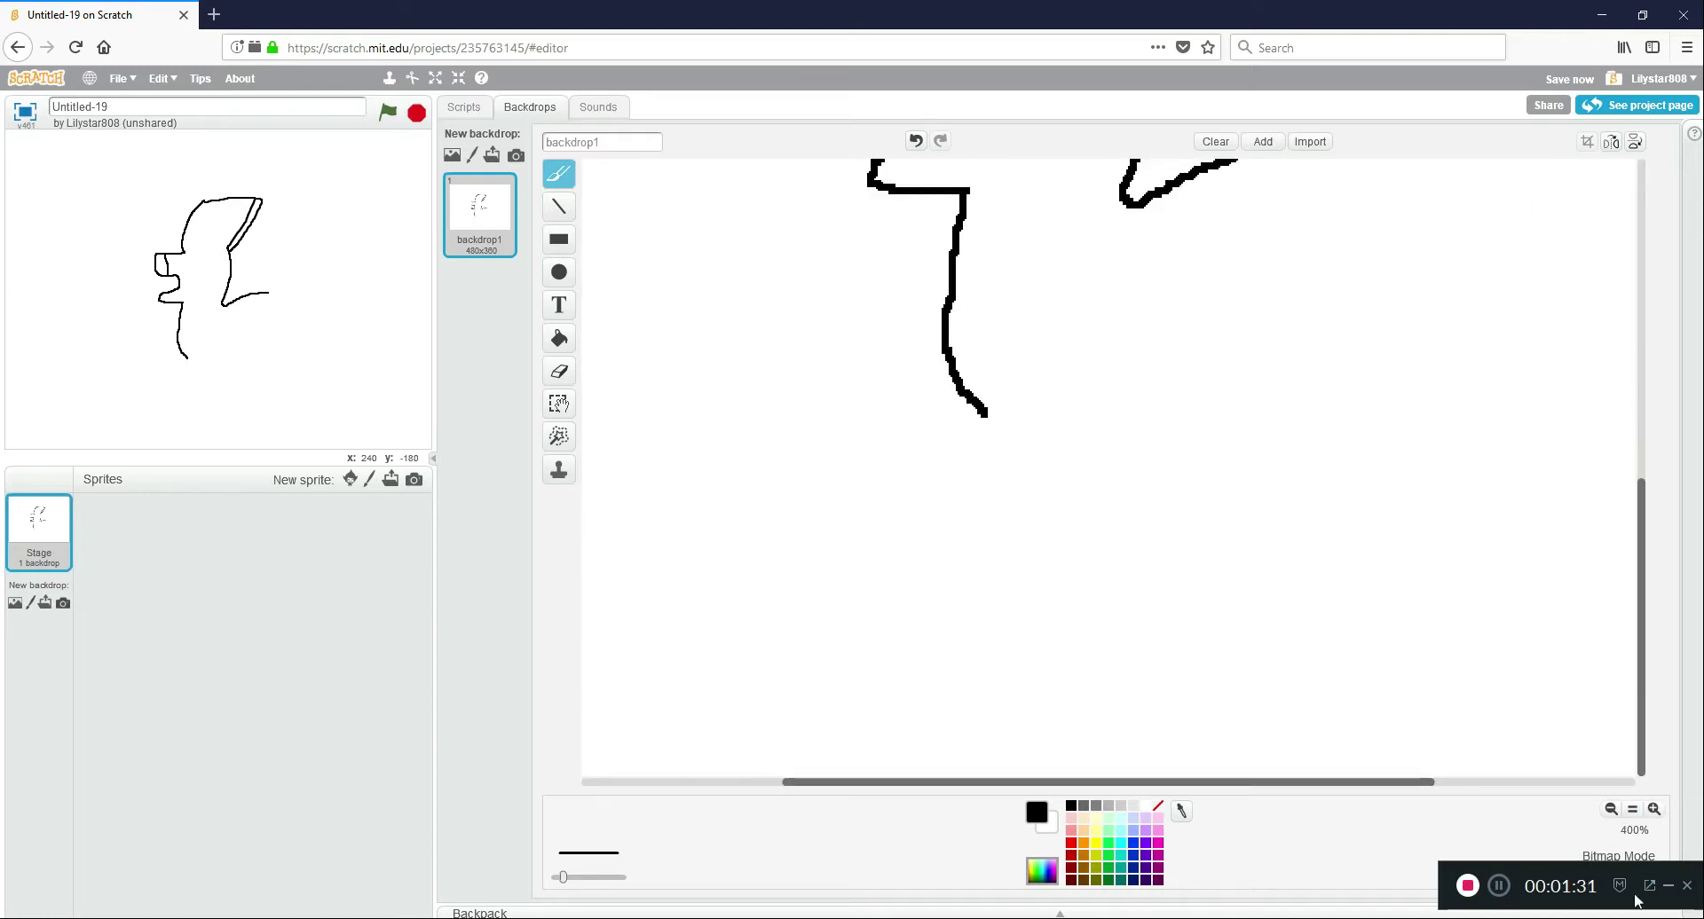
mouse_move(992, 366)
left_mouse_down()
mouse_move(955, 597)
mouse_move(913, 654)
mouse_move(1003, 643)
mouse_move(1052, 355)
left_mouse_up()
left_click(916, 142)
mouse_move(1000, 354)
left_mouse_down()
mouse_move(959, 616)
mouse_move(1012, 620)
mouse_move(1057, 575)
mouse_move(1091, 359)
left_mouse_up()
mouse_move(946, 362)
left_mouse_down()
mouse_move(893, 582)
mouse_move(957, 612)
mouse_move(922, 585)
mouse_move(940, 565)
left_mouse_up()
left_click(1112, 420)
mouse_move(1091, 422)
left_mouse_down()
mouse_move(1248, 408)
mouse_move(1339, 366)
left_mouse_up()
left_click(987, 604)
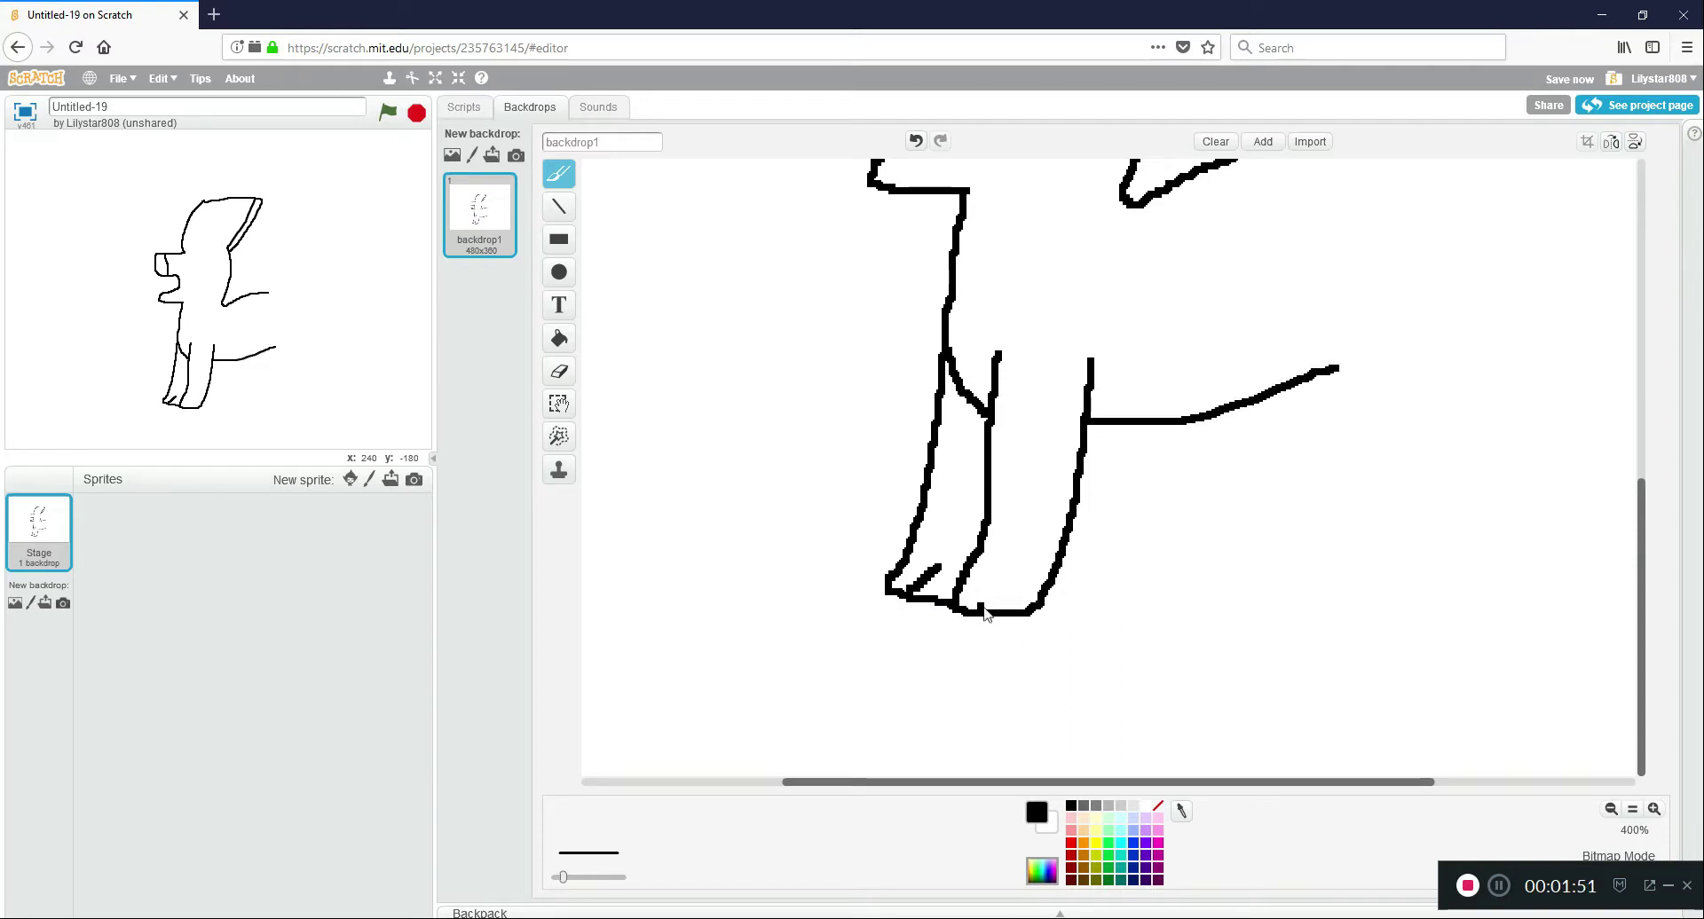
left_click_drag(980, 612, 1006, 576)
Draw the two hind legs at the end of the belly line, with a pointed thigh and toe lines.
scroll(1646, 714, "up", 5)
mouse_move(1374, 441)
left_mouse_down()
mouse_move(1347, 461)
mouse_move(1339, 601)
mouse_move(1291, 758)
mouse_move(1423, 734)
mouse_move(1430, 532)
mouse_move(1376, 437)
left_mouse_up()
left_click_drag(1316, 756, 1340, 704)
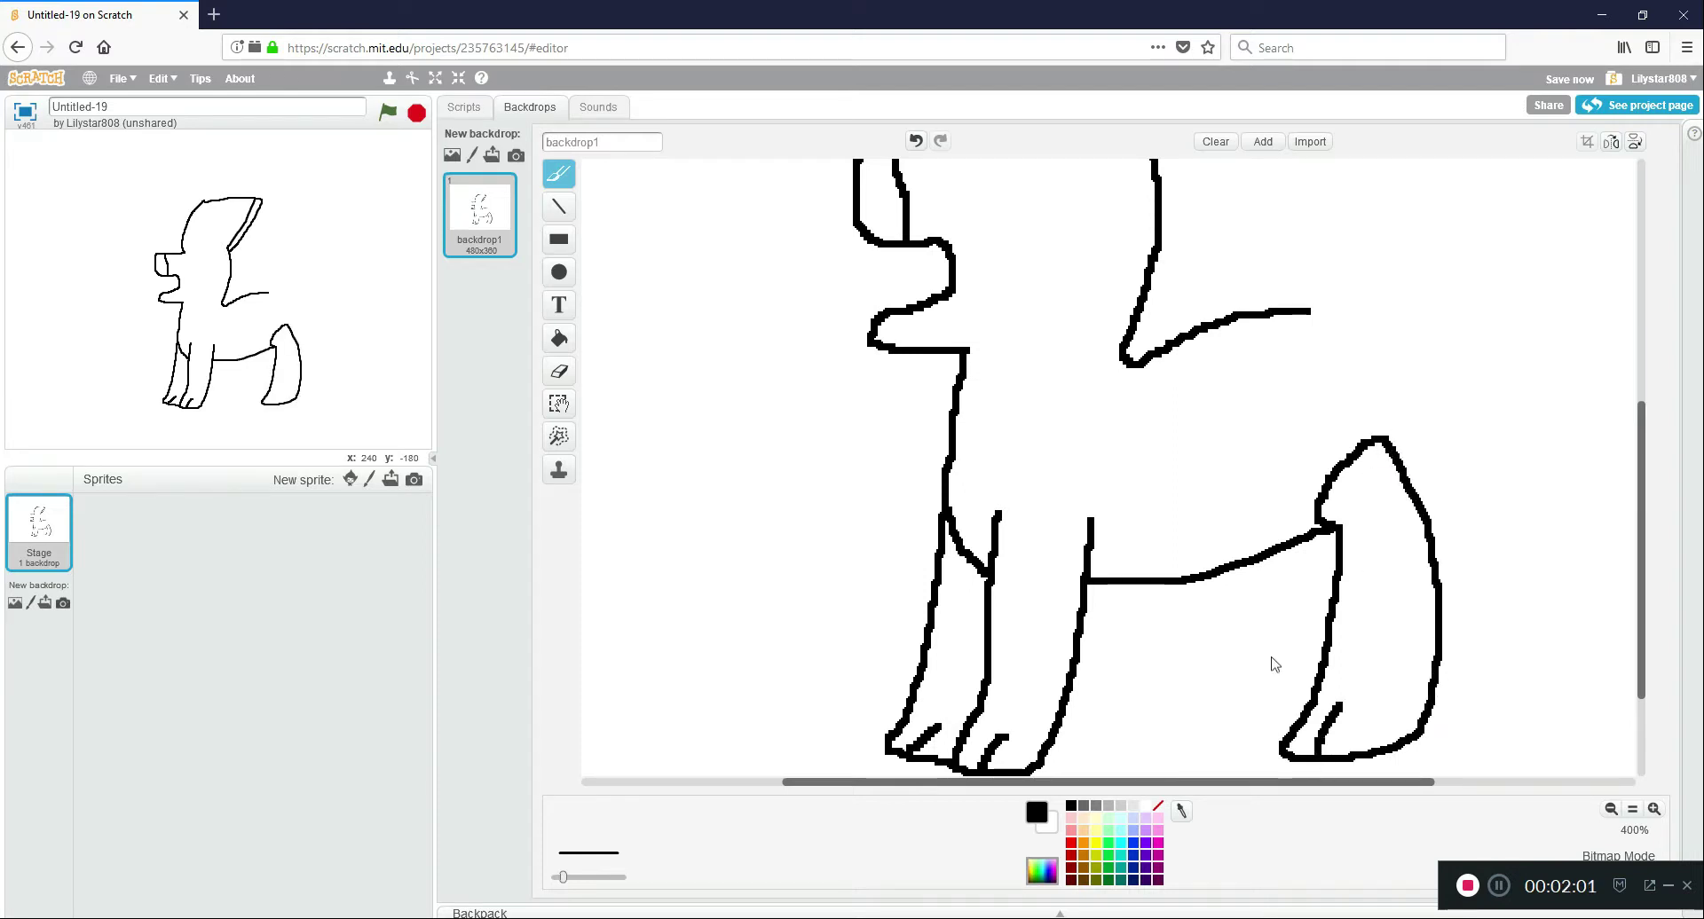
mouse_move(1283, 541)
left_mouse_down()
mouse_move(1233, 737)
mouse_move(1266, 753)
left_mouse_up()
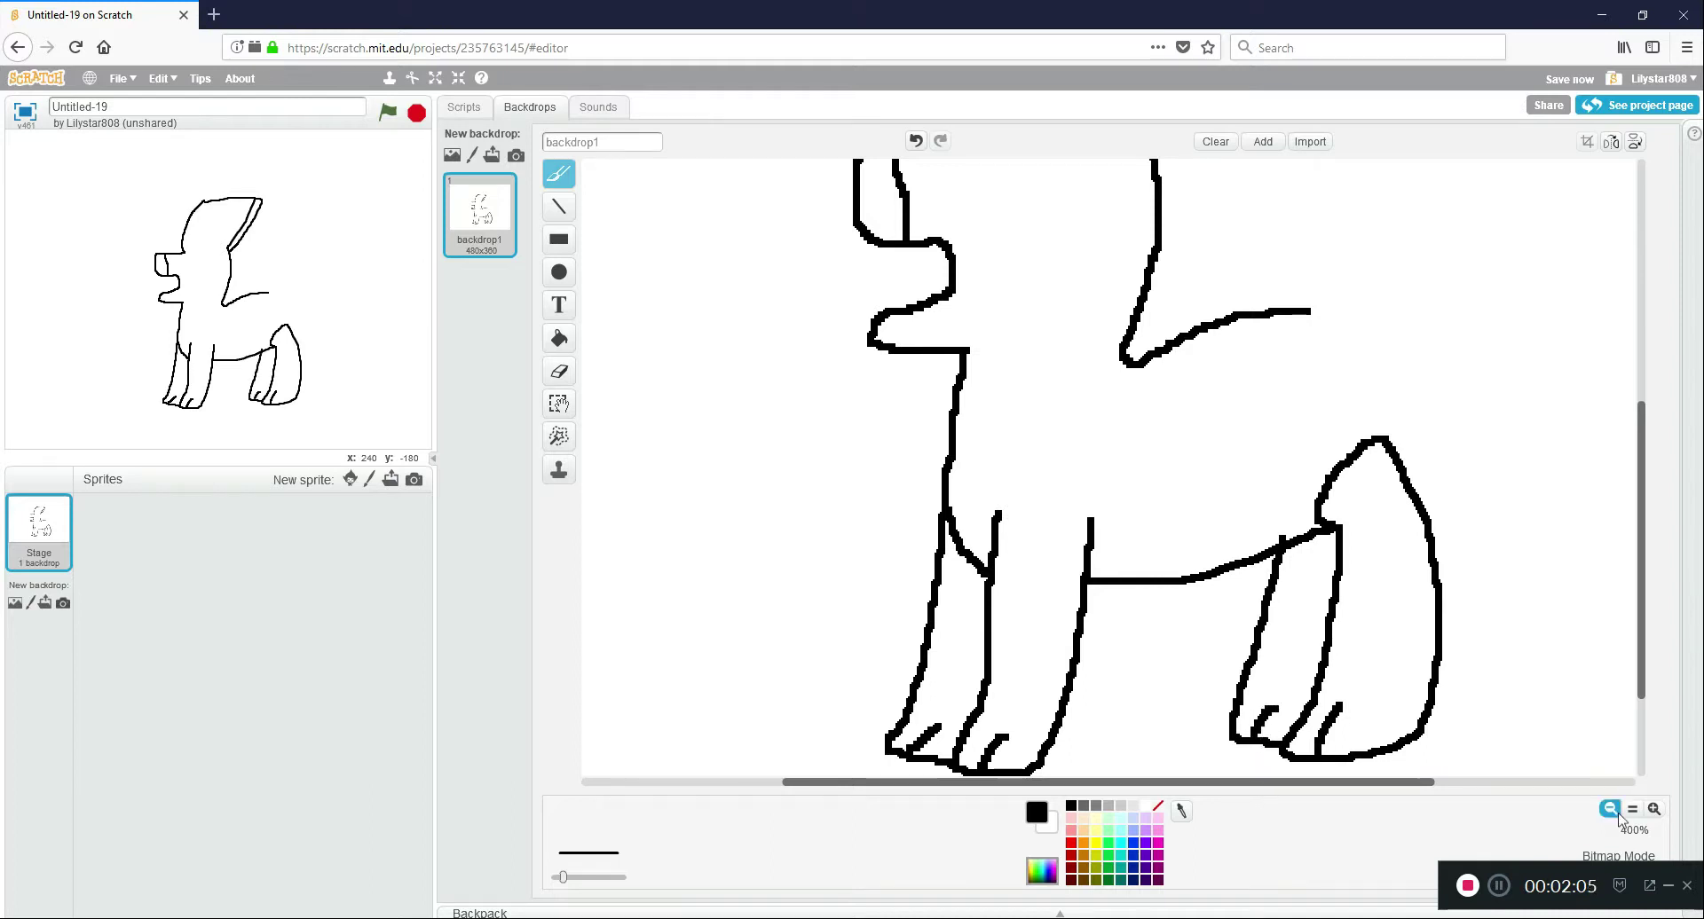
Extend the back line into a long, wide tail that closes at the top of the hind leg.
left_click(1610, 809)
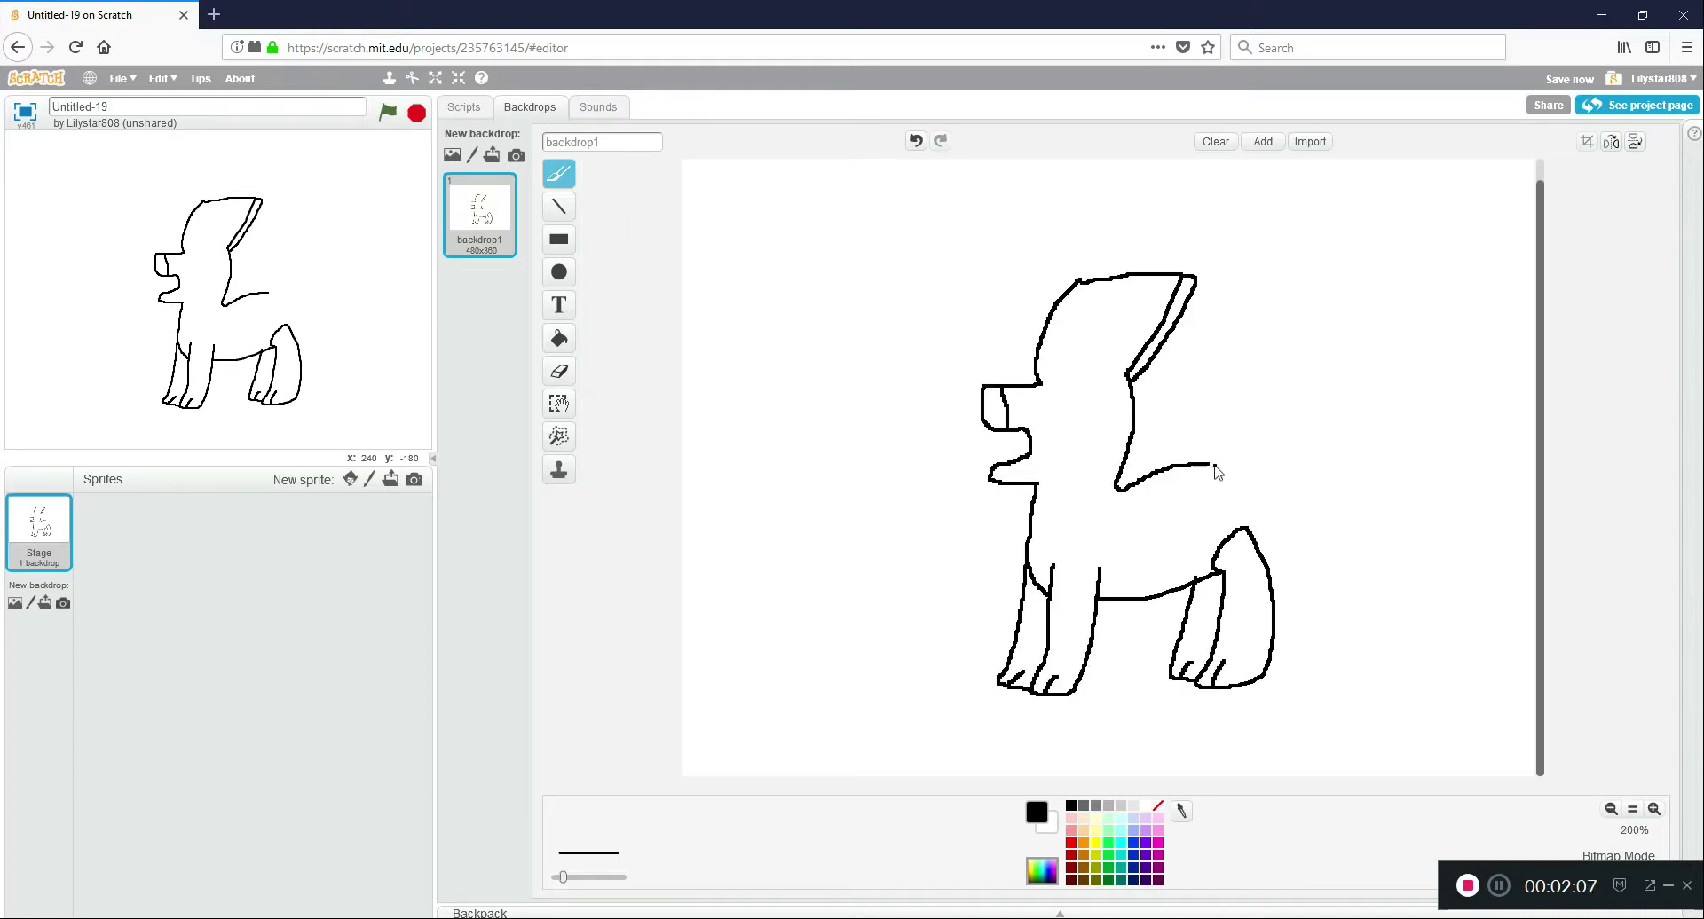
mouse_move(1213, 465)
left_mouse_down()
mouse_move(1294, 494)
mouse_move(1422, 465)
mouse_move(1492, 473)
mouse_move(1429, 536)
mouse_move(1264, 558)
left_mouse_up()
left_click(1653, 810)
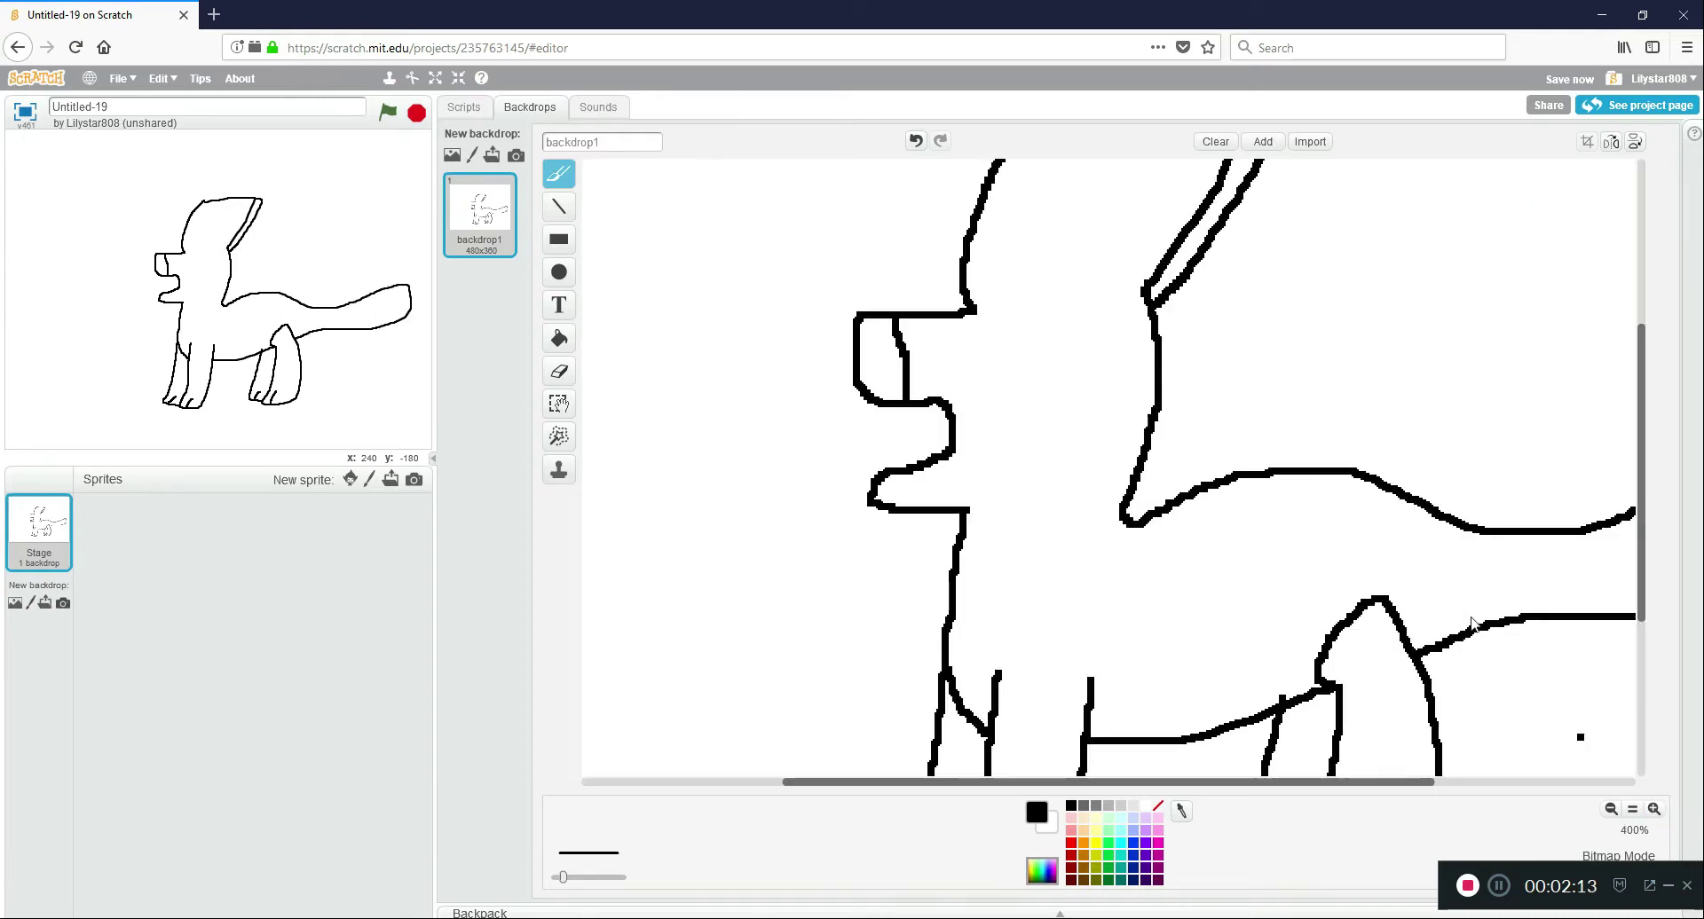
left_click(1610, 809)
Draw a pointed fang and gum line on both the upper and lower jaws of the open mouth.
left_click(562, 346)
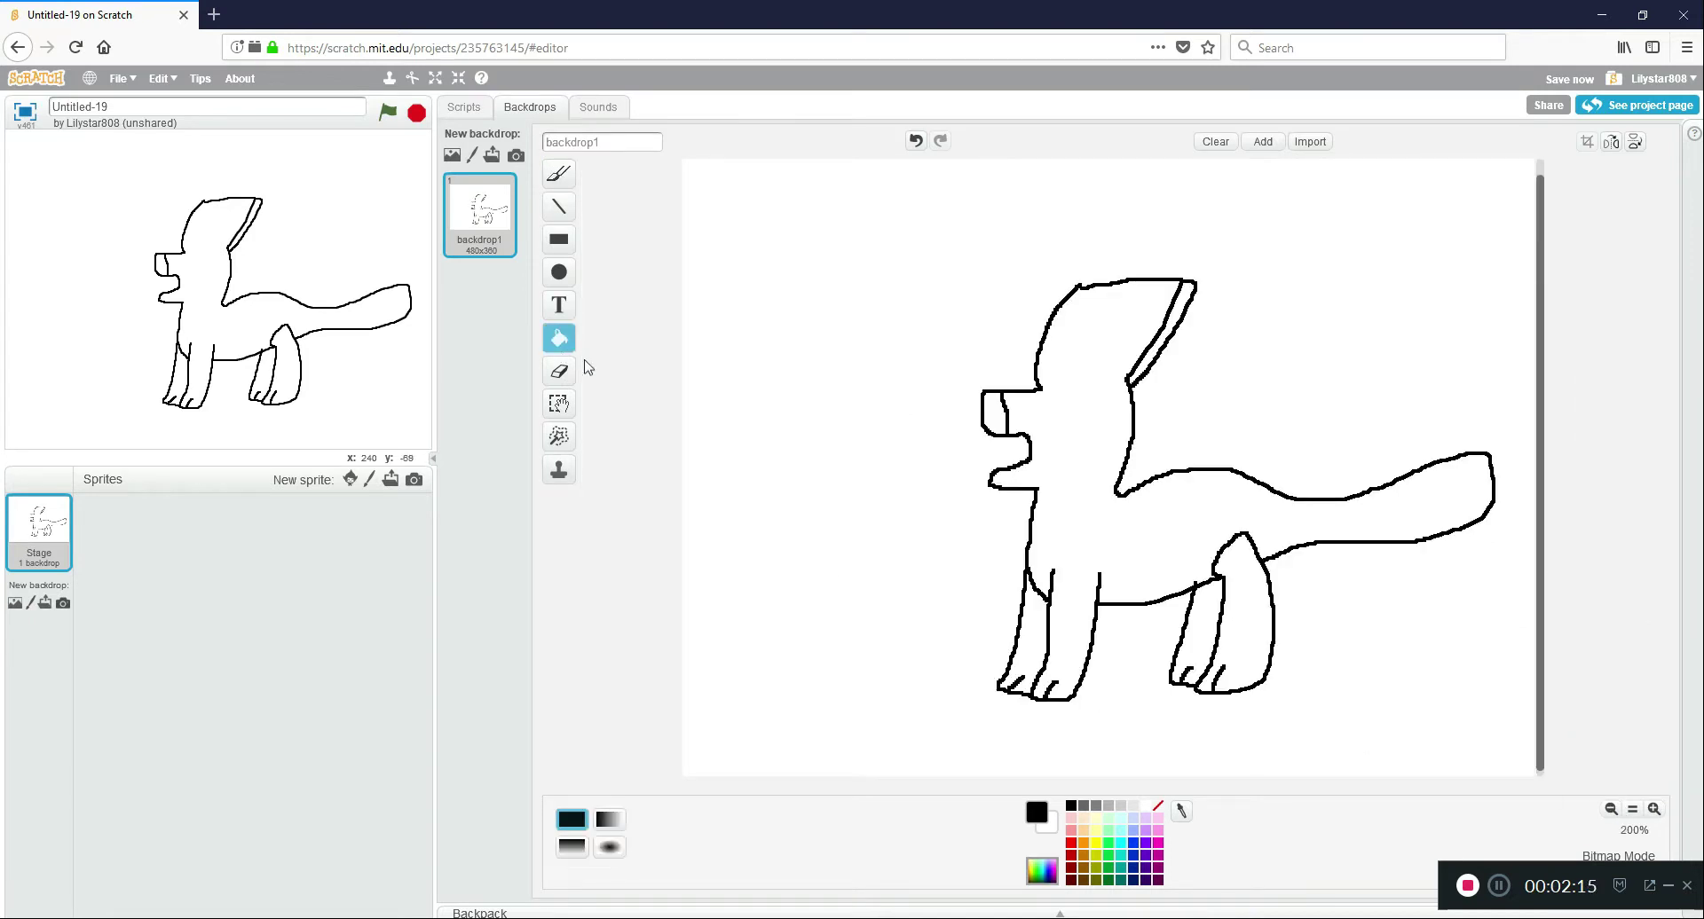
left_click(1653, 810)
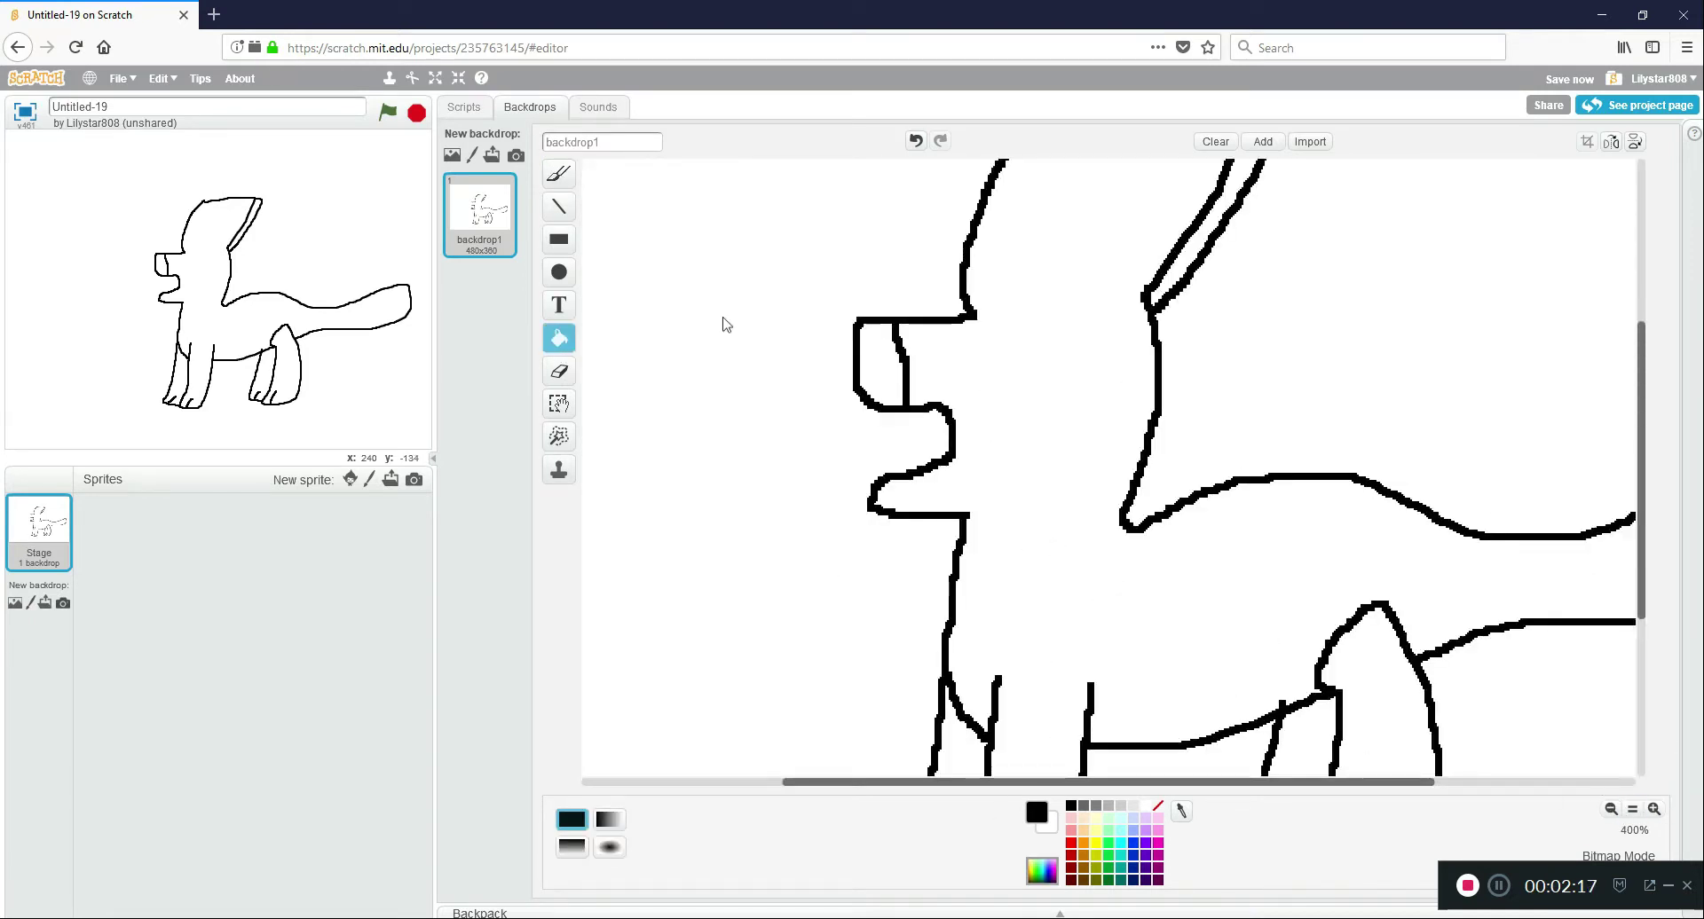
left_click(559, 175)
mouse_move(870, 431)
left_mouse_down()
mouse_move(862, 403)
mouse_move(878, 428)
left_mouse_up()
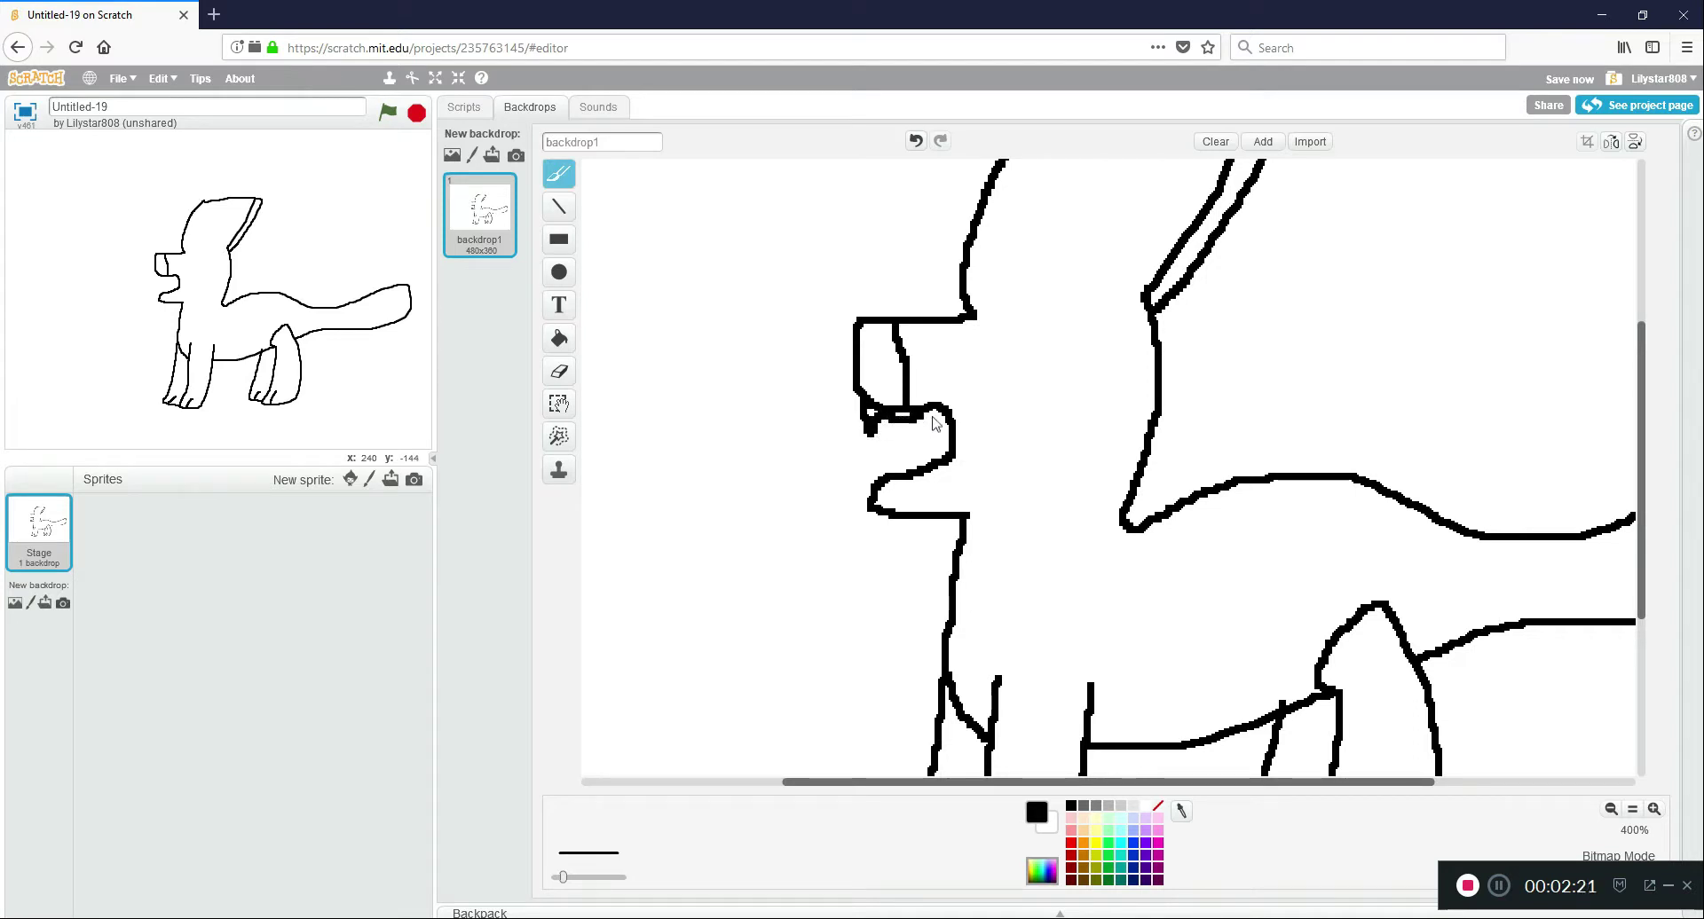
left_click(916, 142)
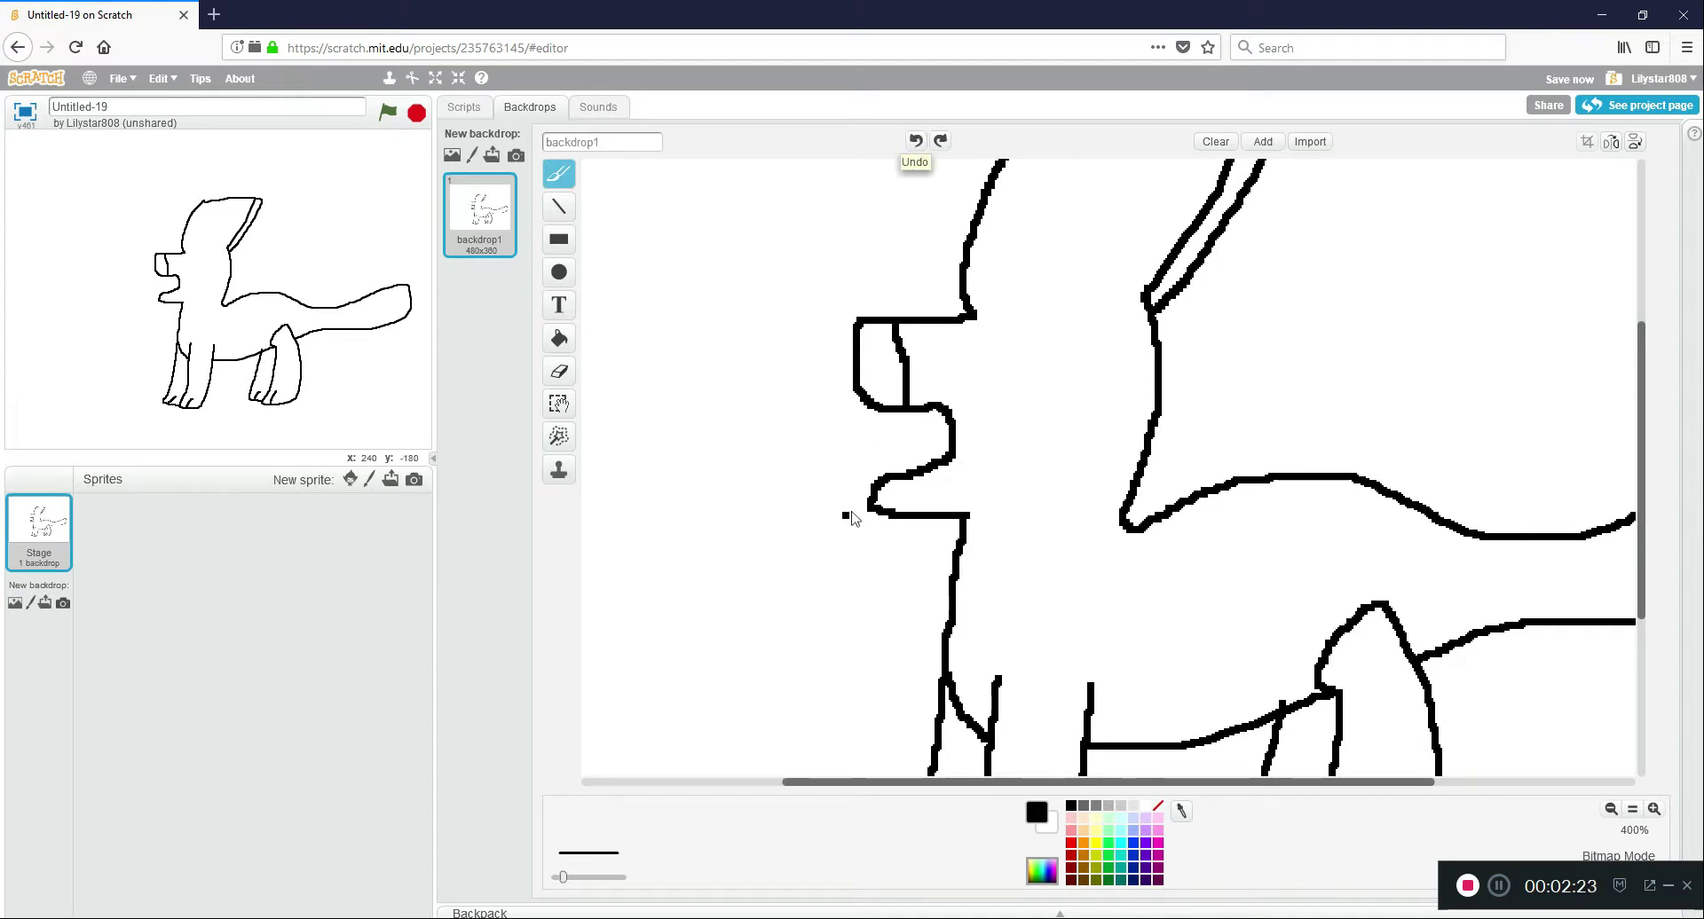
mouse_move(857, 404)
left_mouse_down()
mouse_move(878, 440)
mouse_move(945, 415)
mouse_move(883, 464)
mouse_move(945, 461)
left_mouse_up()
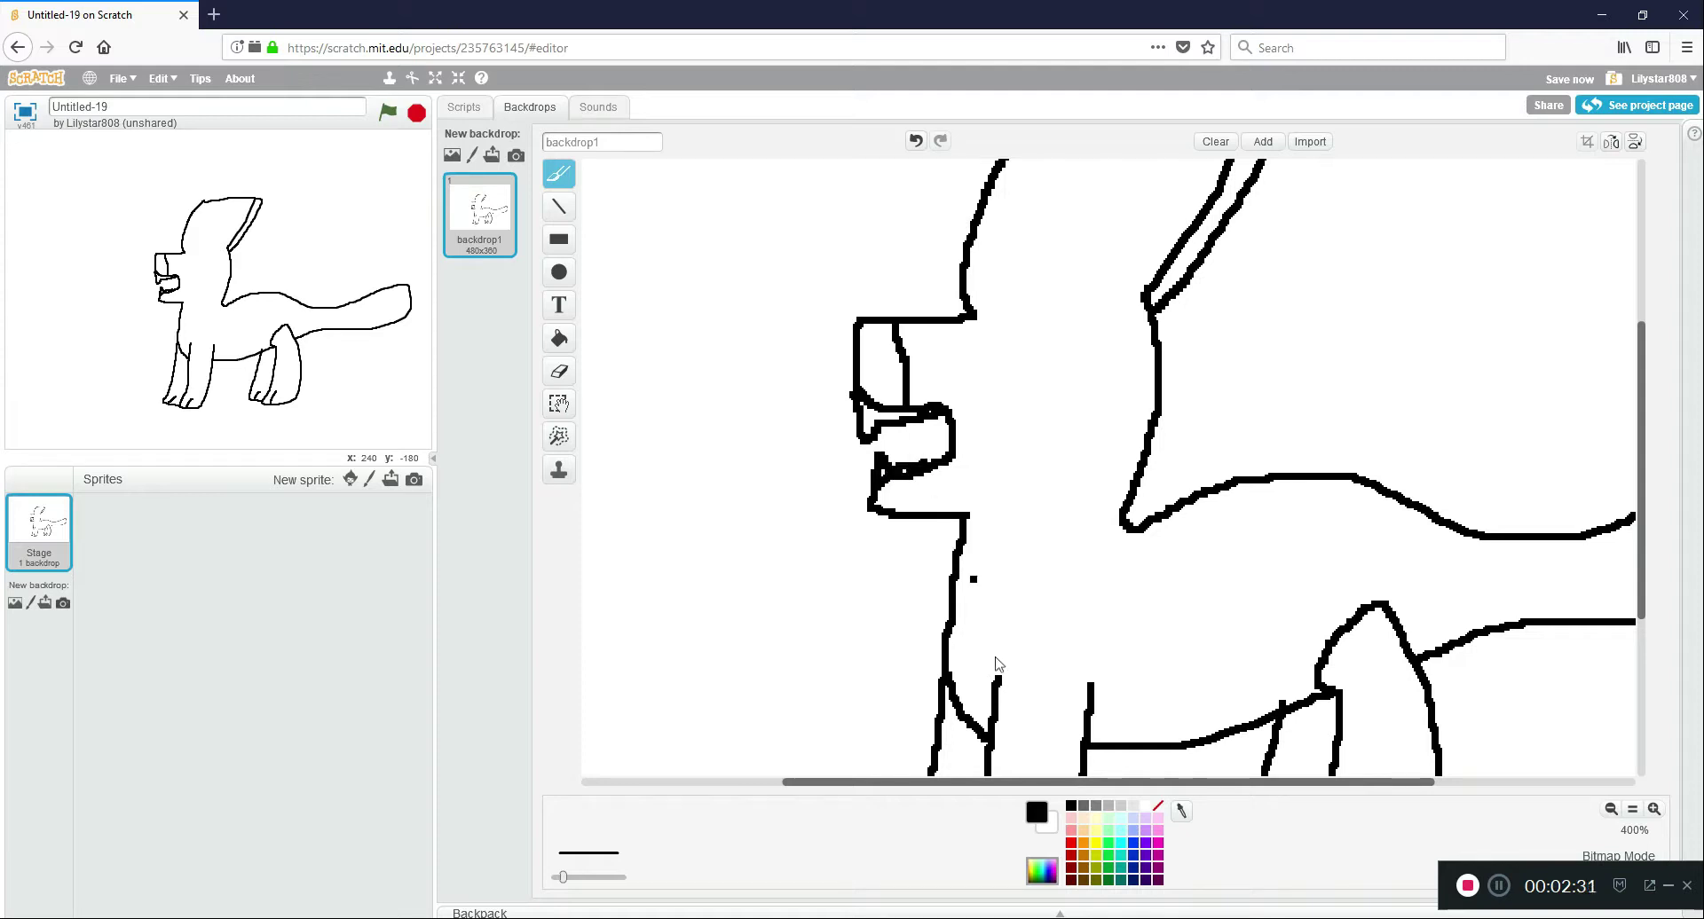
Fill the upper fang area with white and thin the thick jaw lines with white brush dabs.
left_click(1146, 807)
left_click(559, 338)
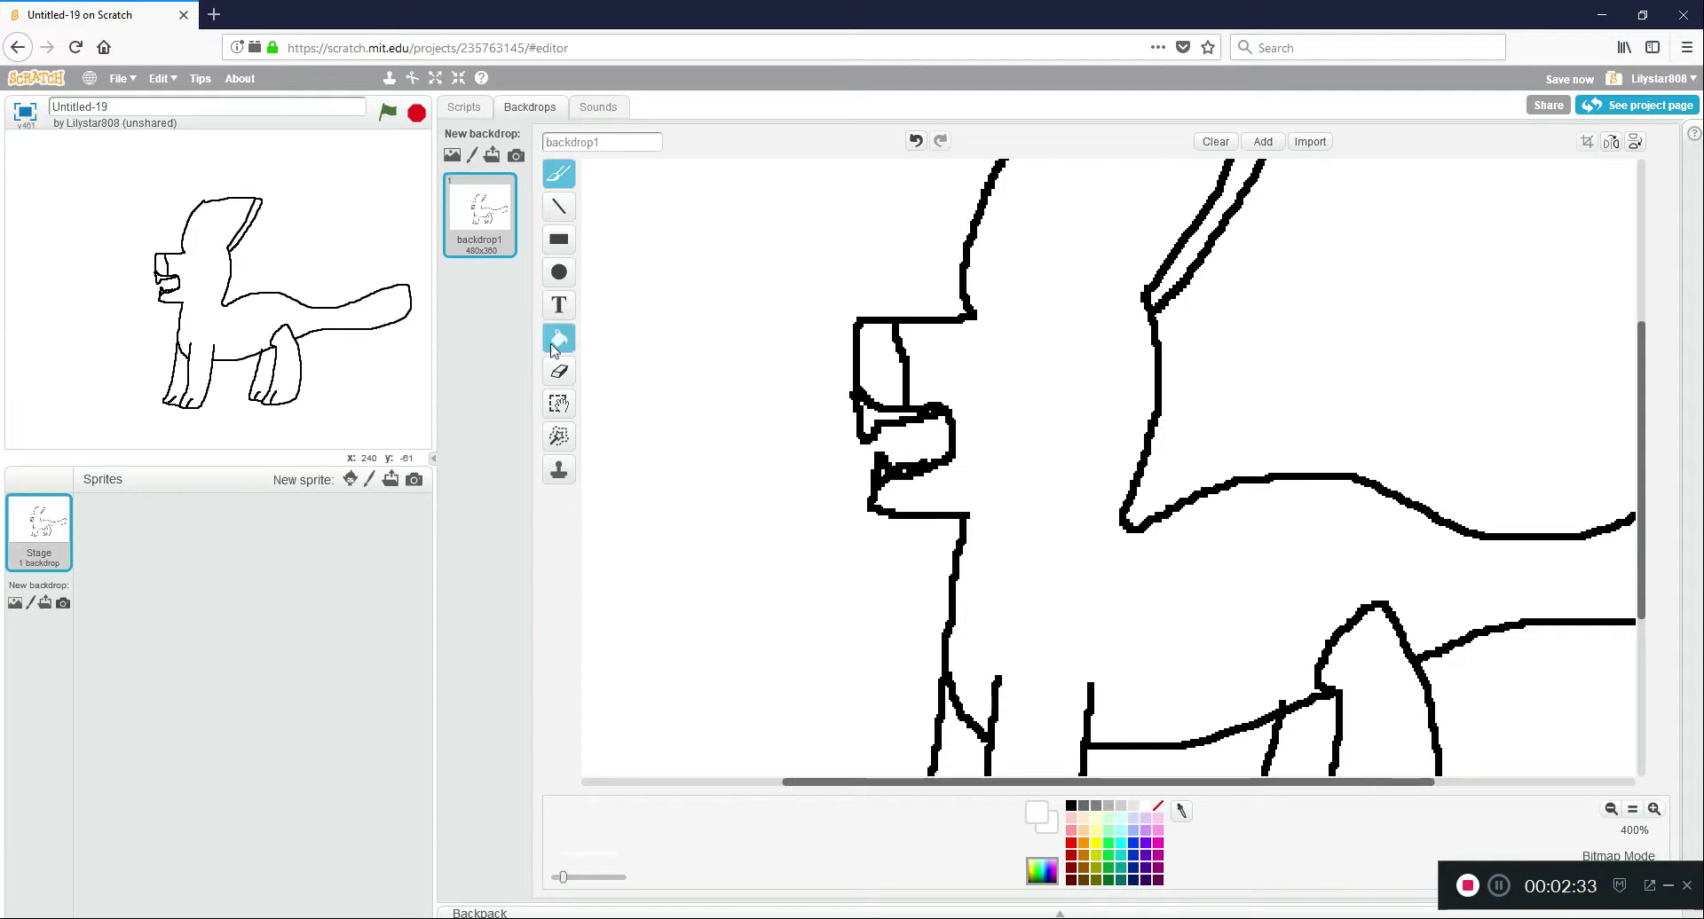
left_click(877, 419)
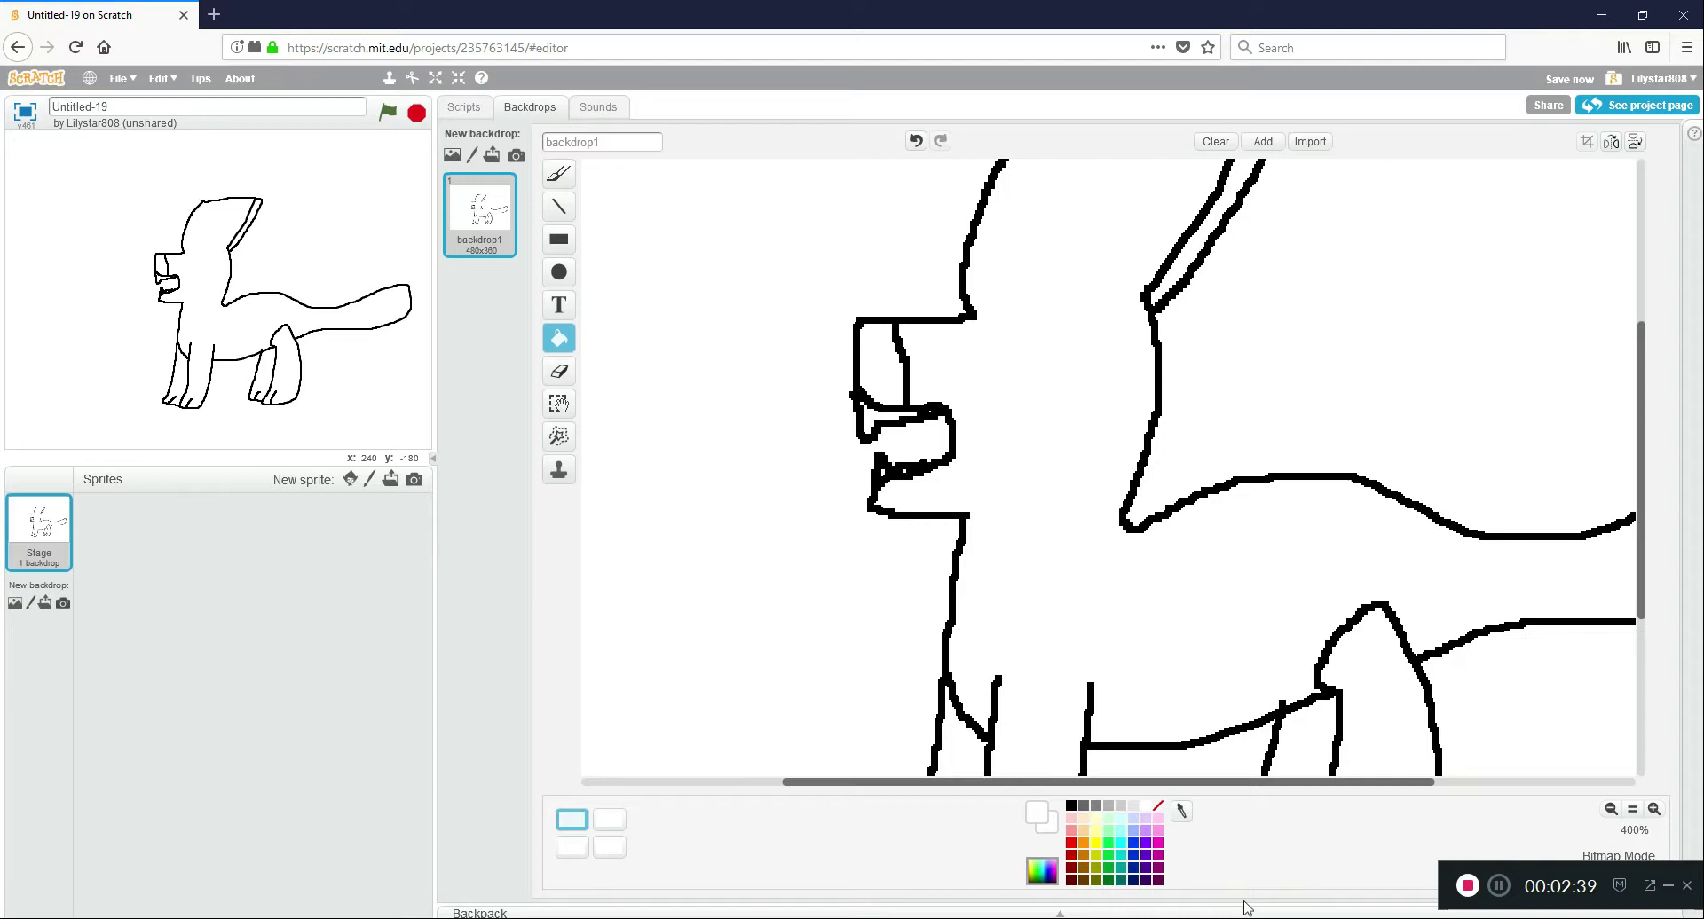
left_click(561, 177)
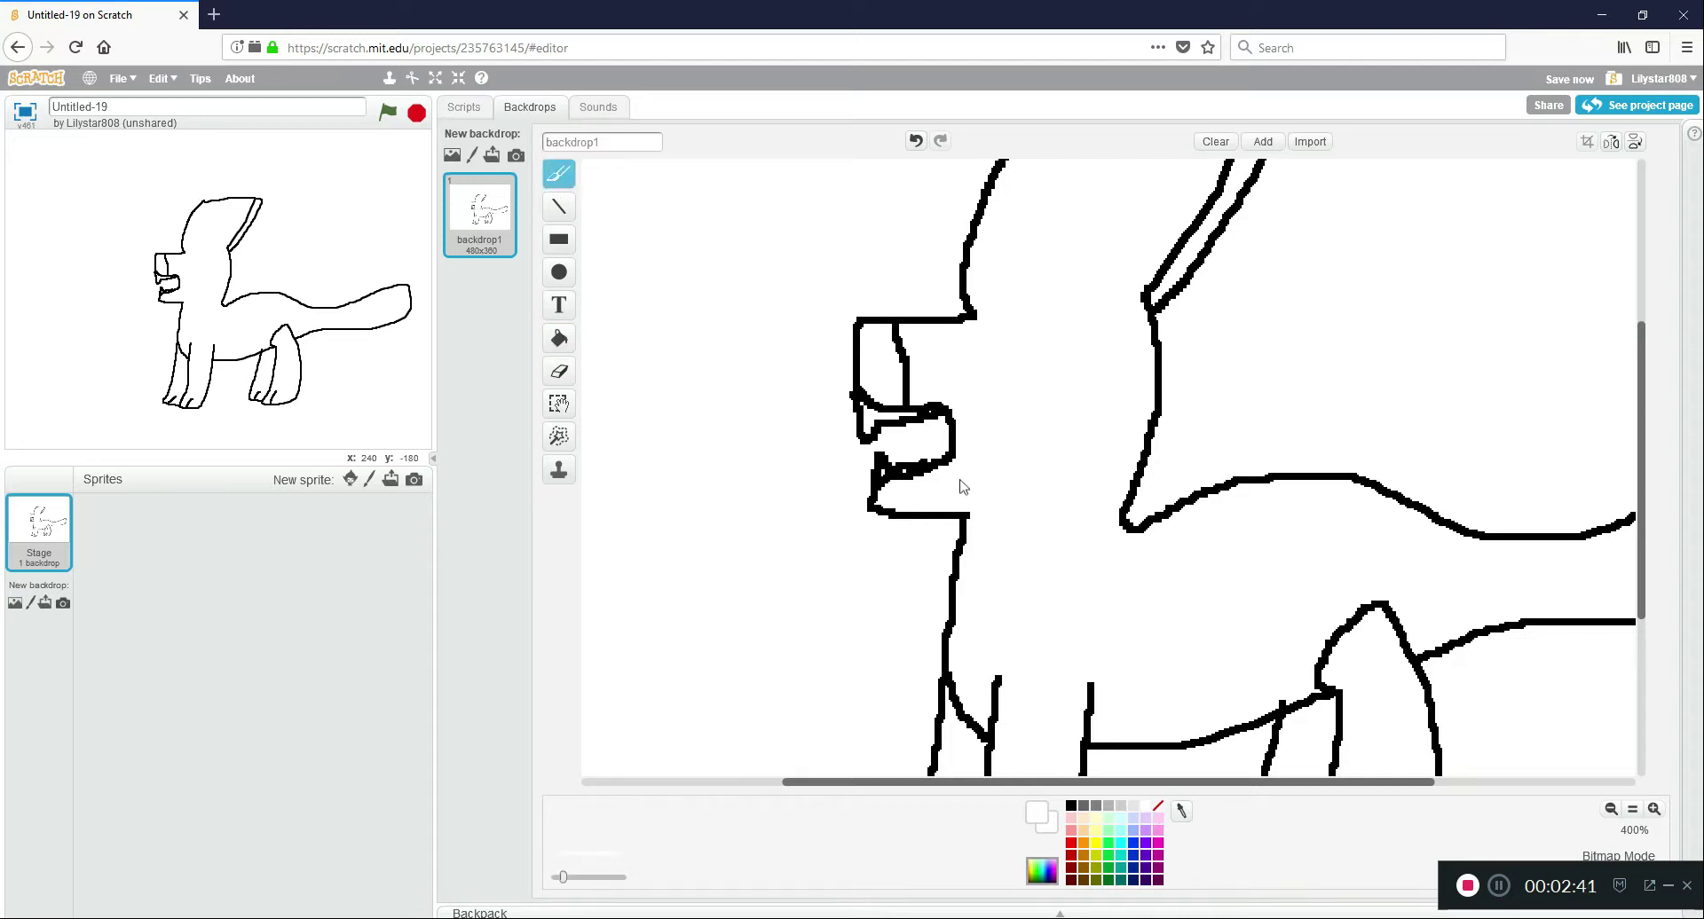
left_click(930, 413)
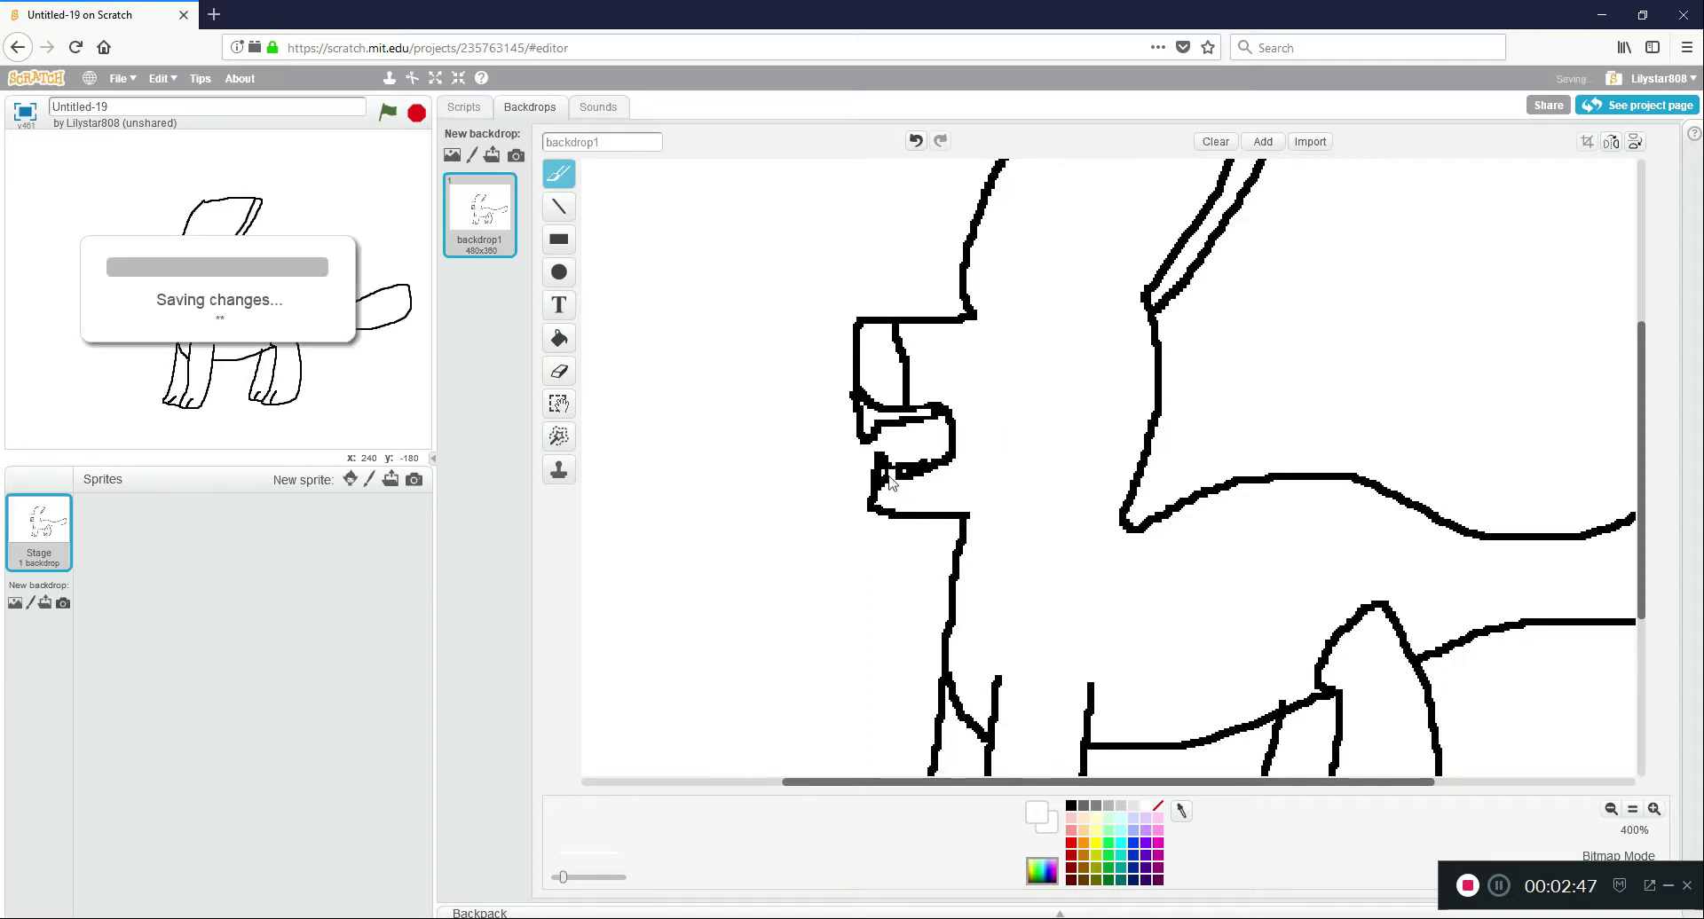
left_click(902, 474)
left_click_drag(903, 478, 913, 478)
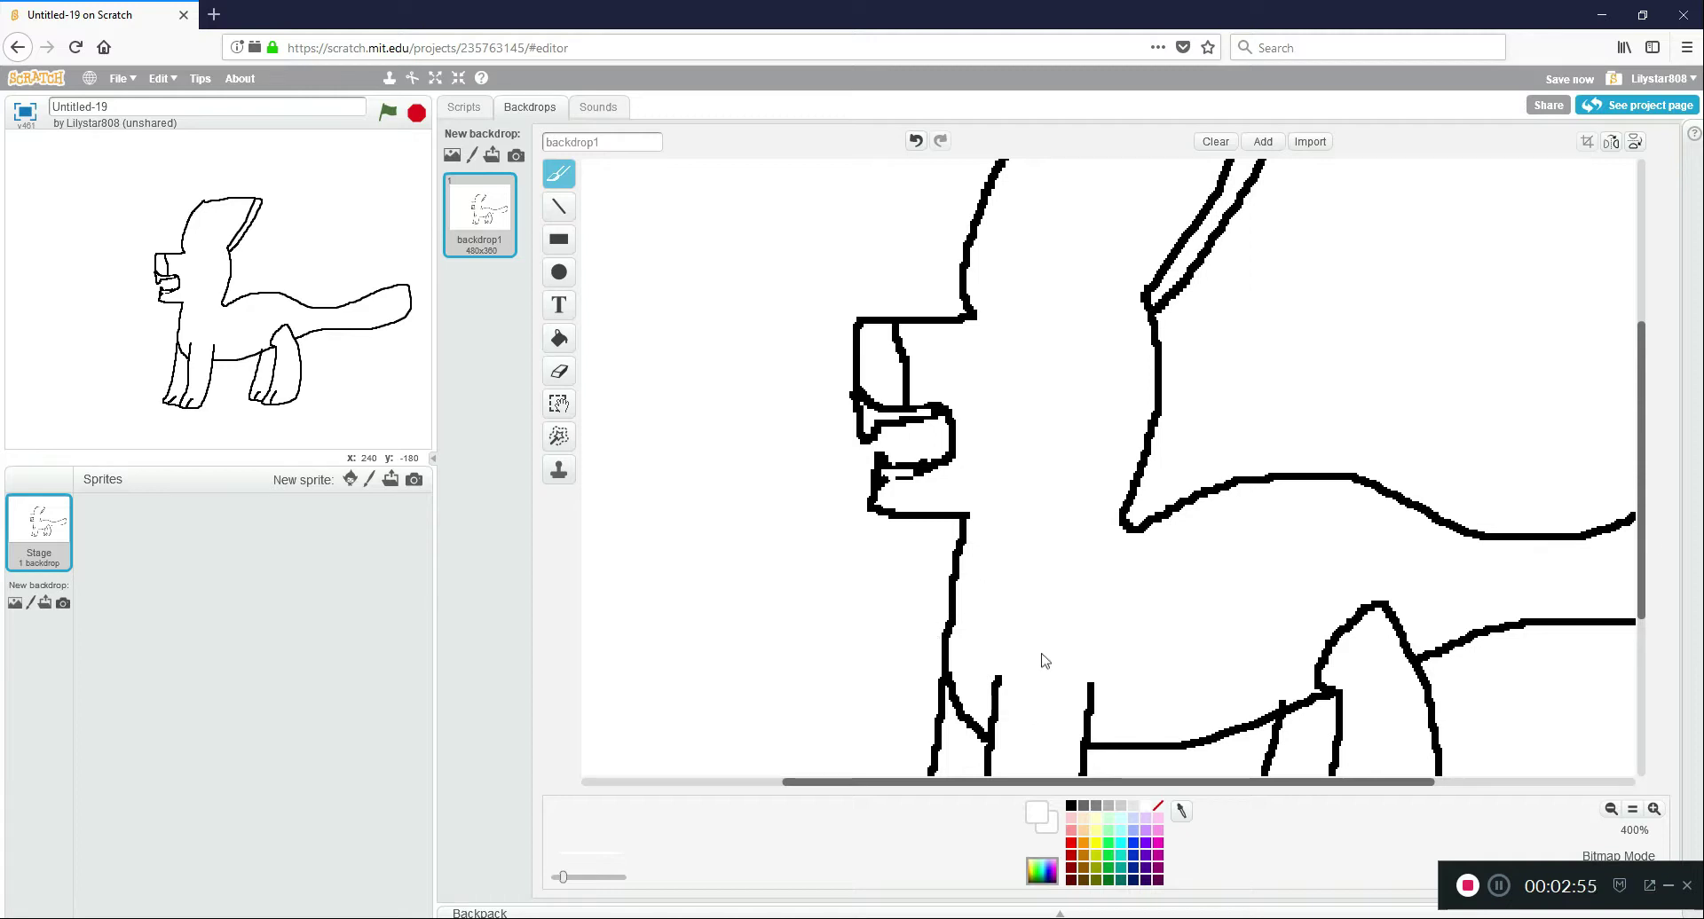
Draw a black arched eye outline with a thick dark pupil and iris edge on the head, plus a short eyebrow above it.
left_click(1071, 806)
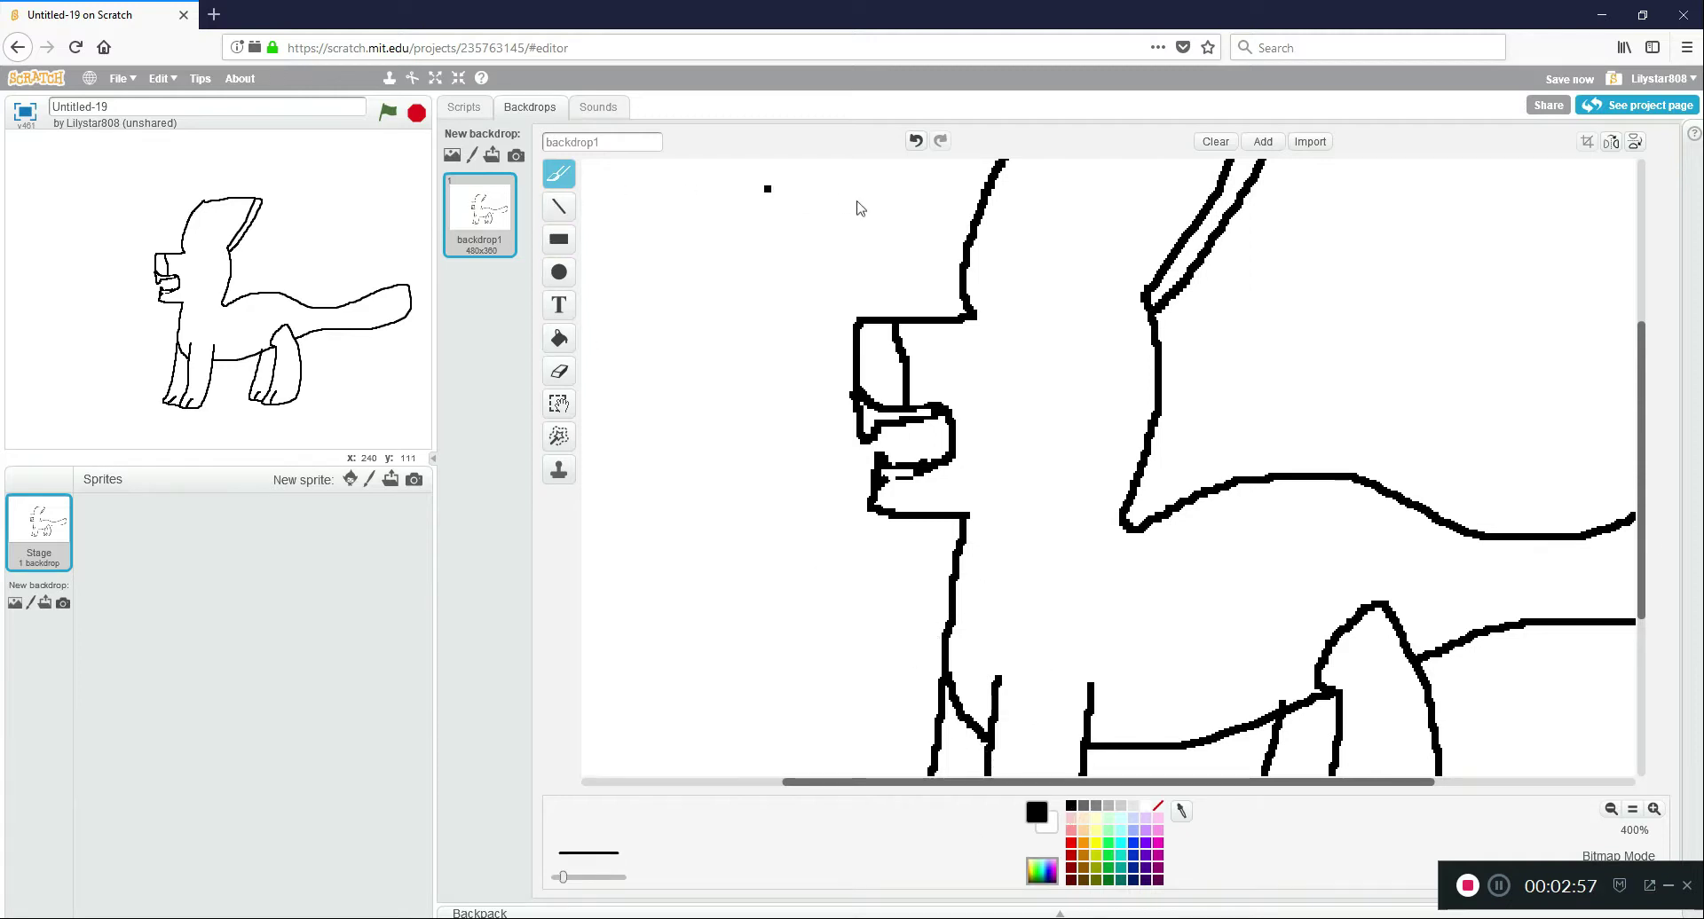
left_click(1012, 274)
mouse_move(993, 293)
left_mouse_down()
mouse_move(1020, 259)
mouse_move(1103, 300)
left_mouse_up()
left_click_drag(995, 295, 1080, 323)
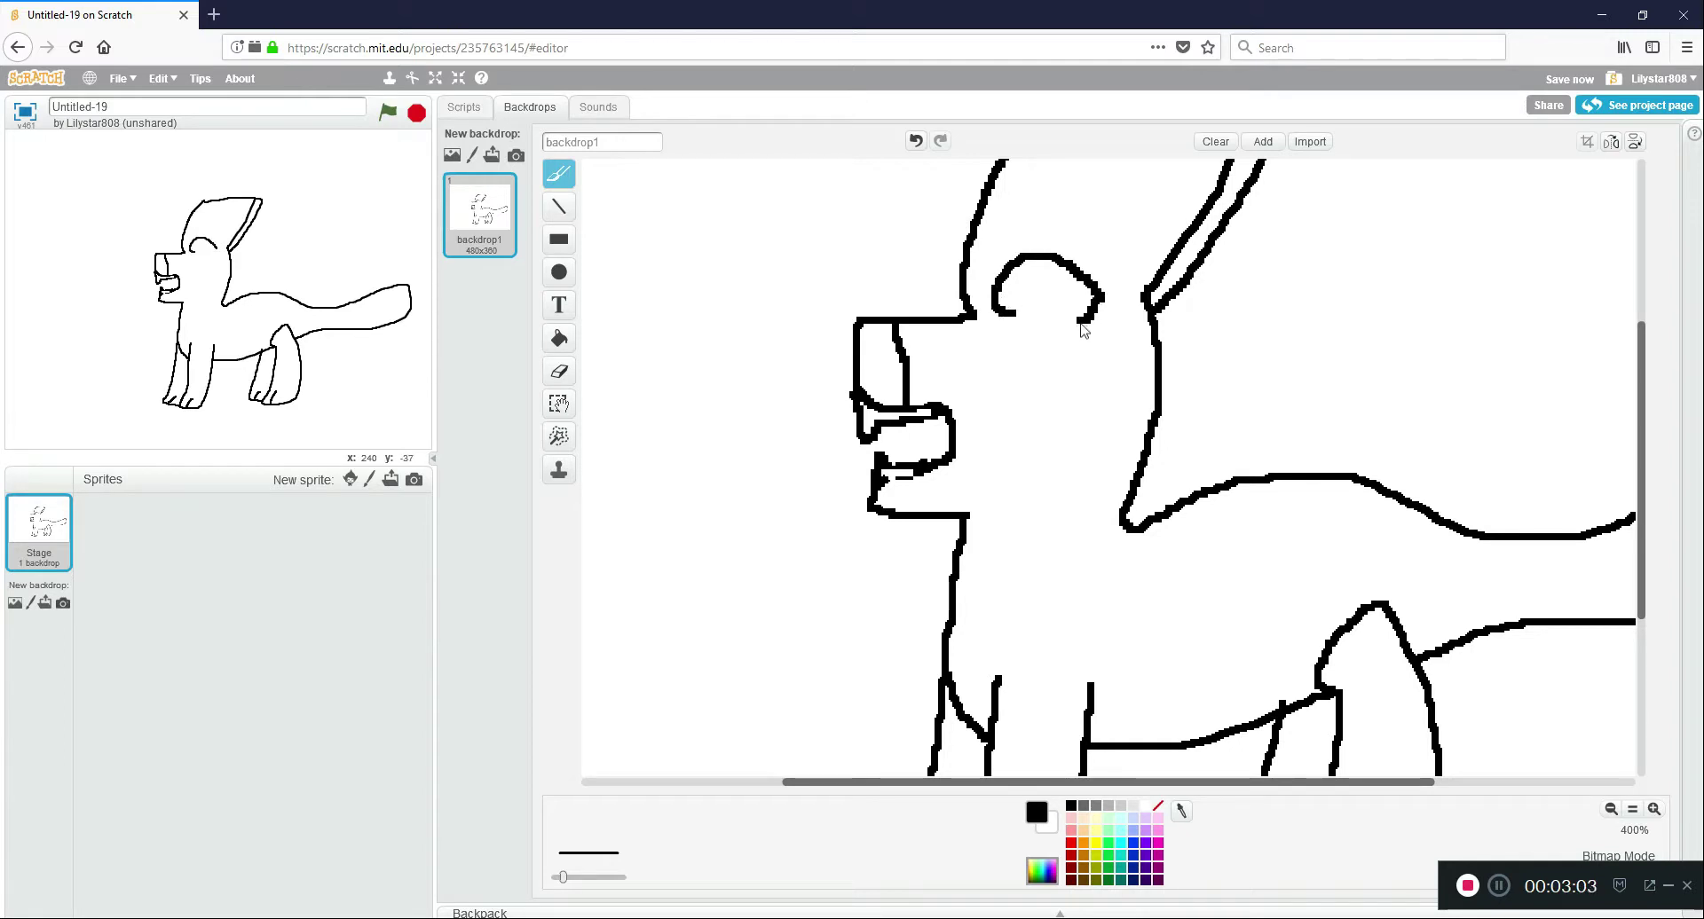
left_click_drag(1034, 259, 1007, 306)
left_click(1011, 284)
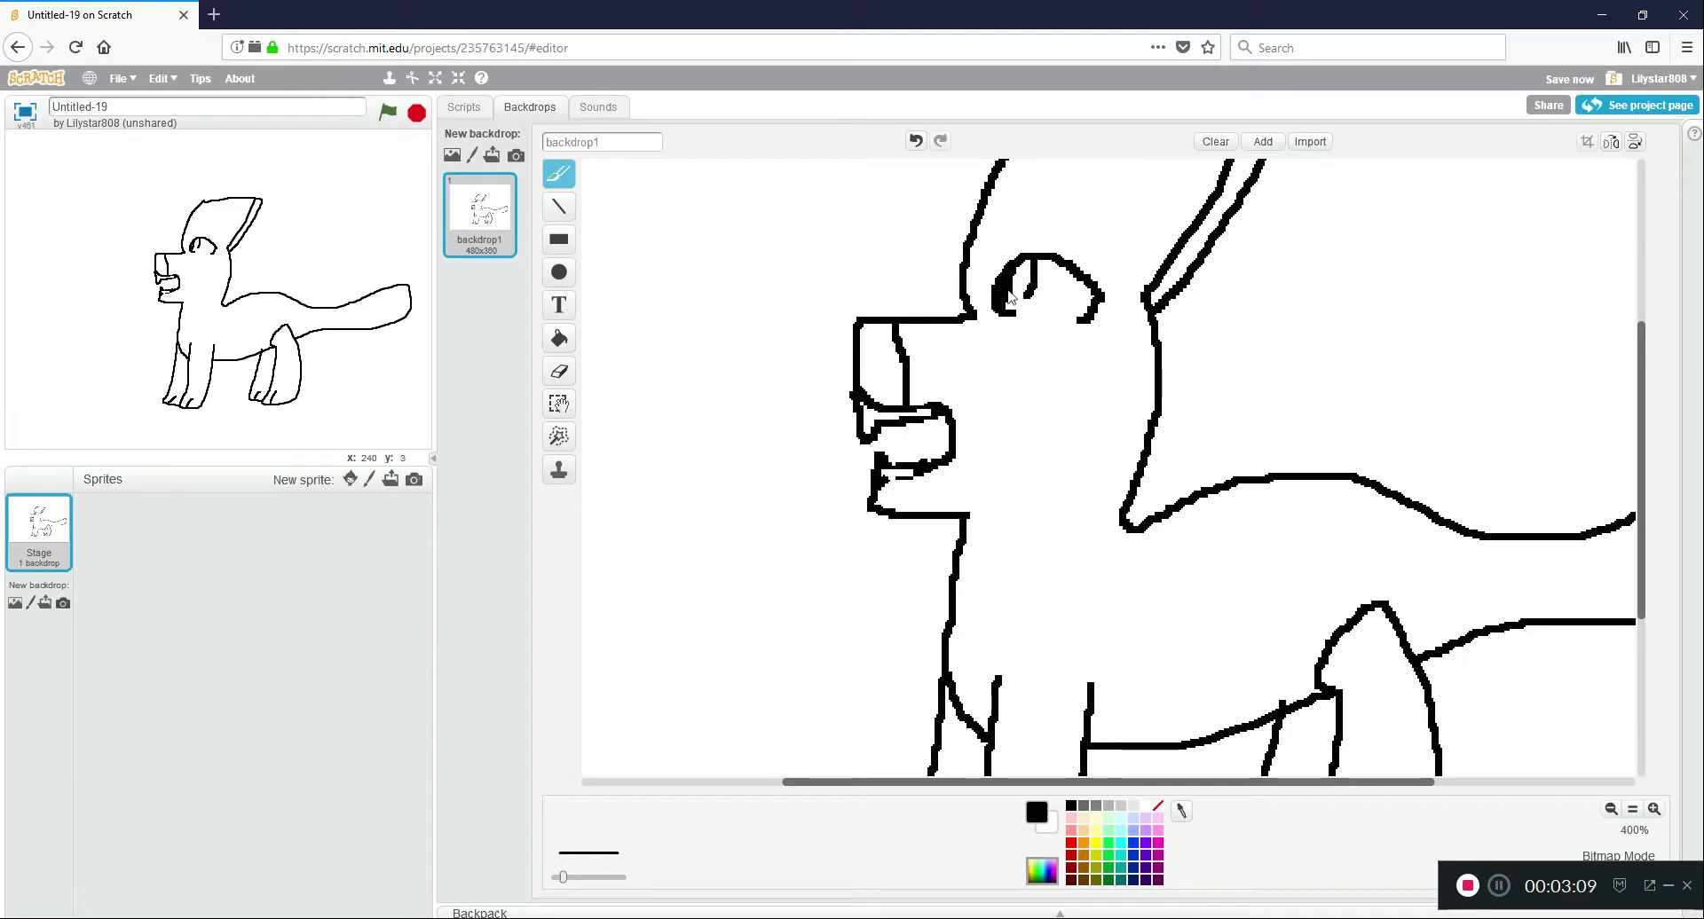
left_click(1037, 242)
left_click_drag(1047, 211, 1068, 240)
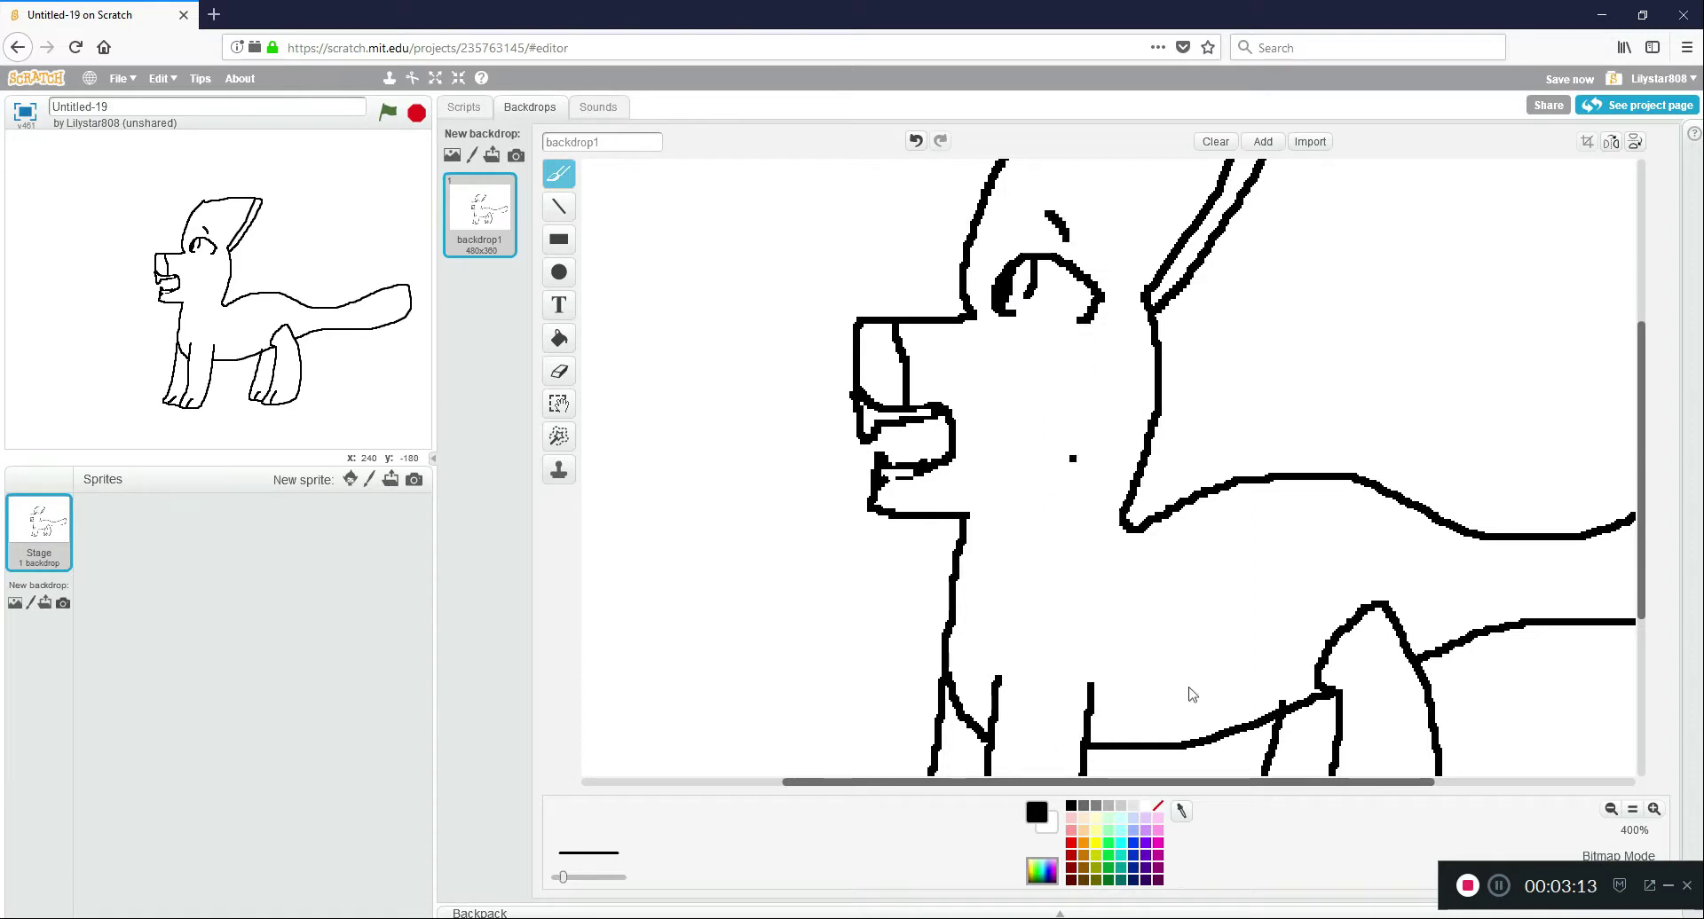
Close the lower edge of the iris with a cyan brush stroke and fill the iris with cyan.
left_click(1115, 837)
left_click(1122, 843)
left_click(1093, 409)
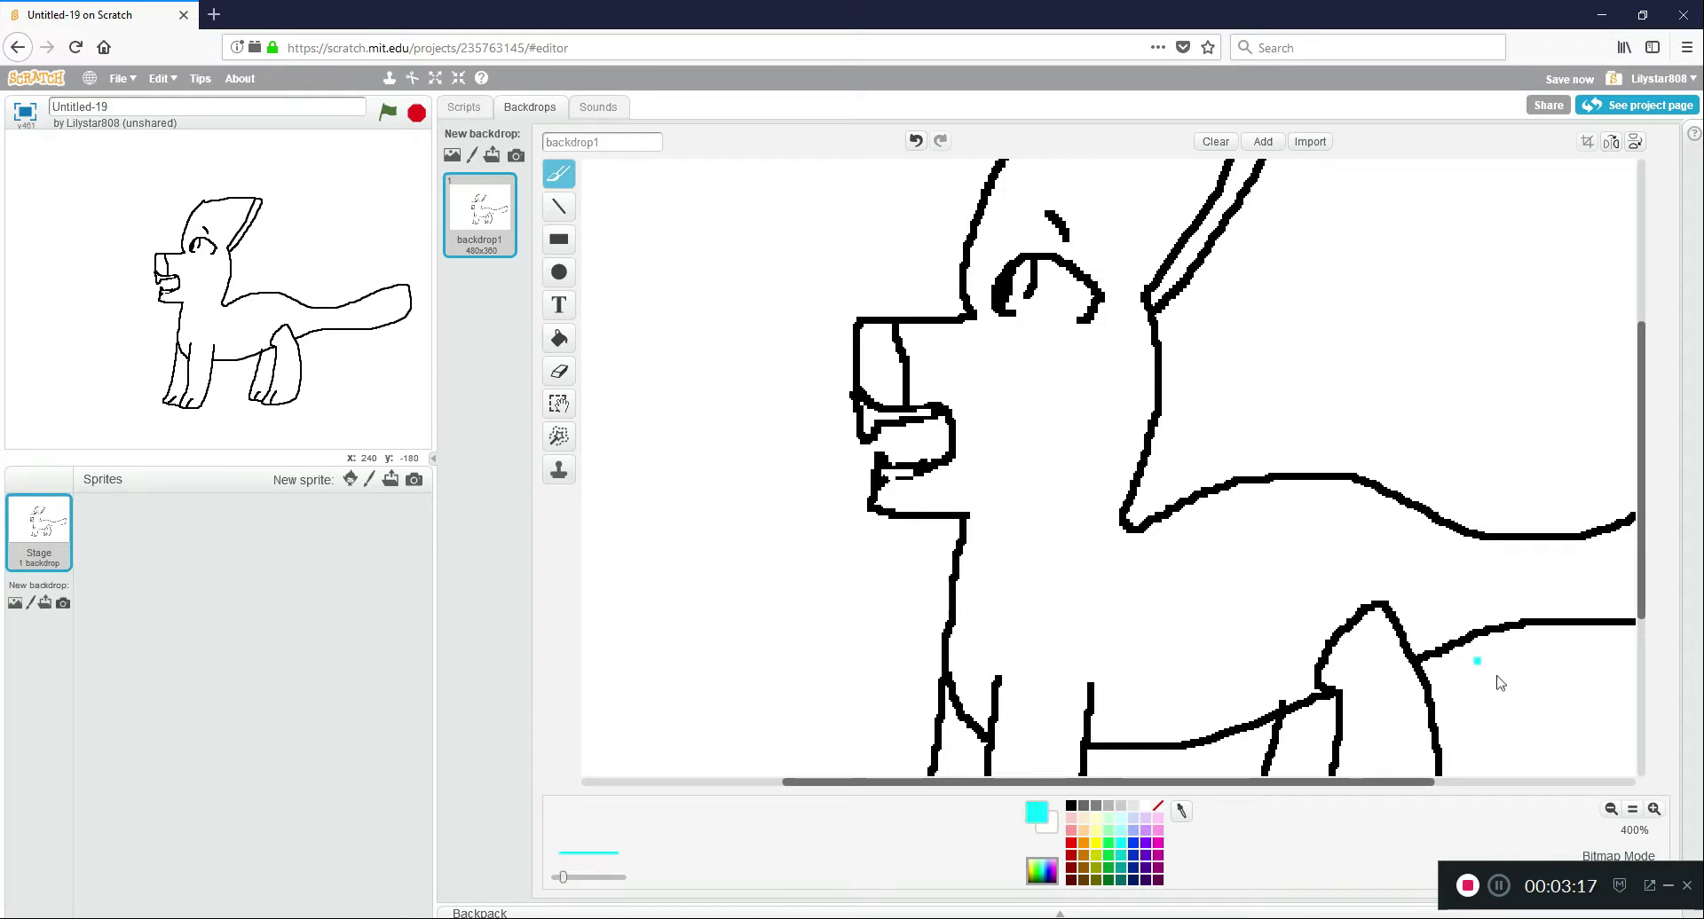
left_click(1498, 887)
left_click_drag(1012, 311, 1022, 308)
left_click(559, 338)
left_click(1023, 284)
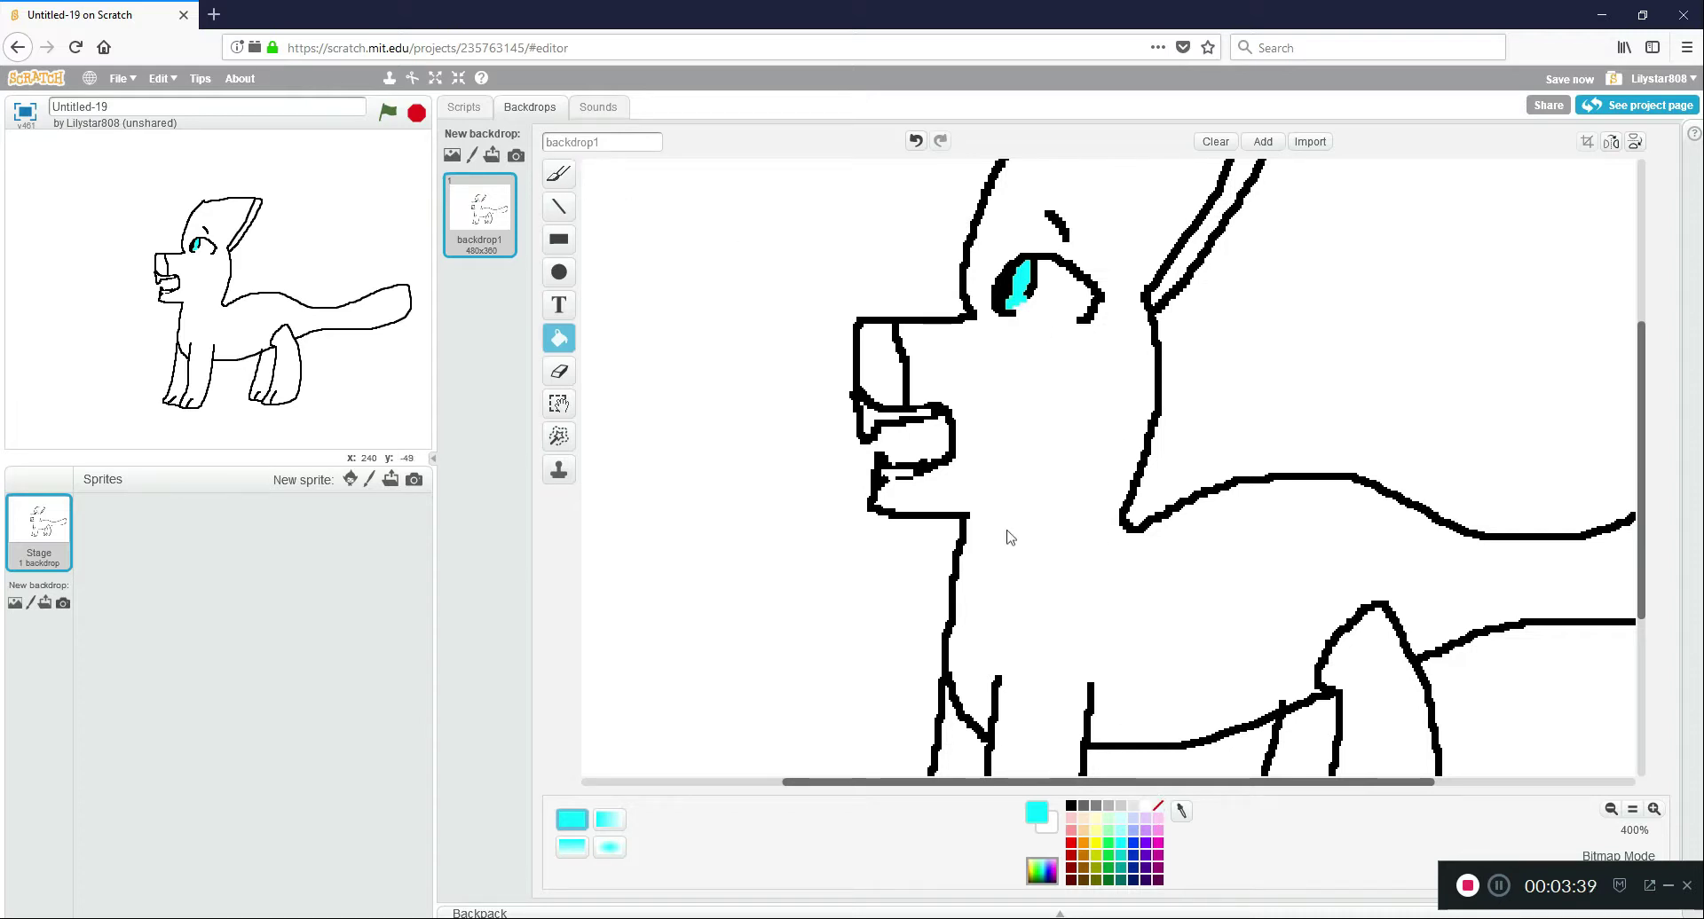
Fill the animal's body and legs with dark grey and its nose with light pink.
left_click(1084, 879)
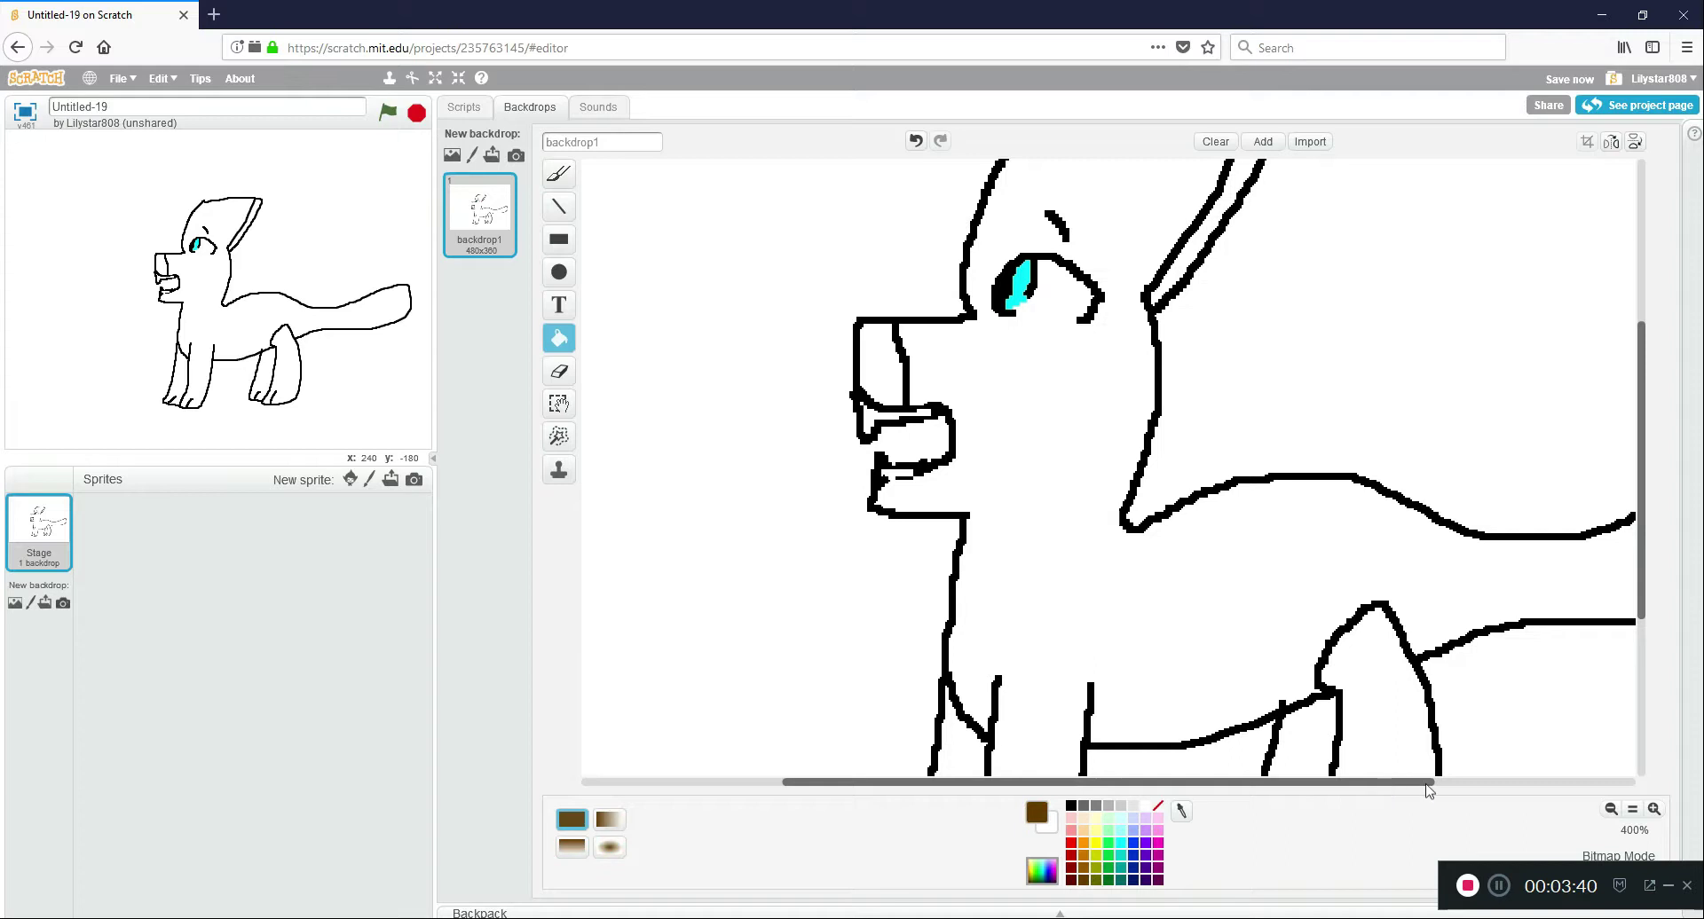
left_click(1610, 809)
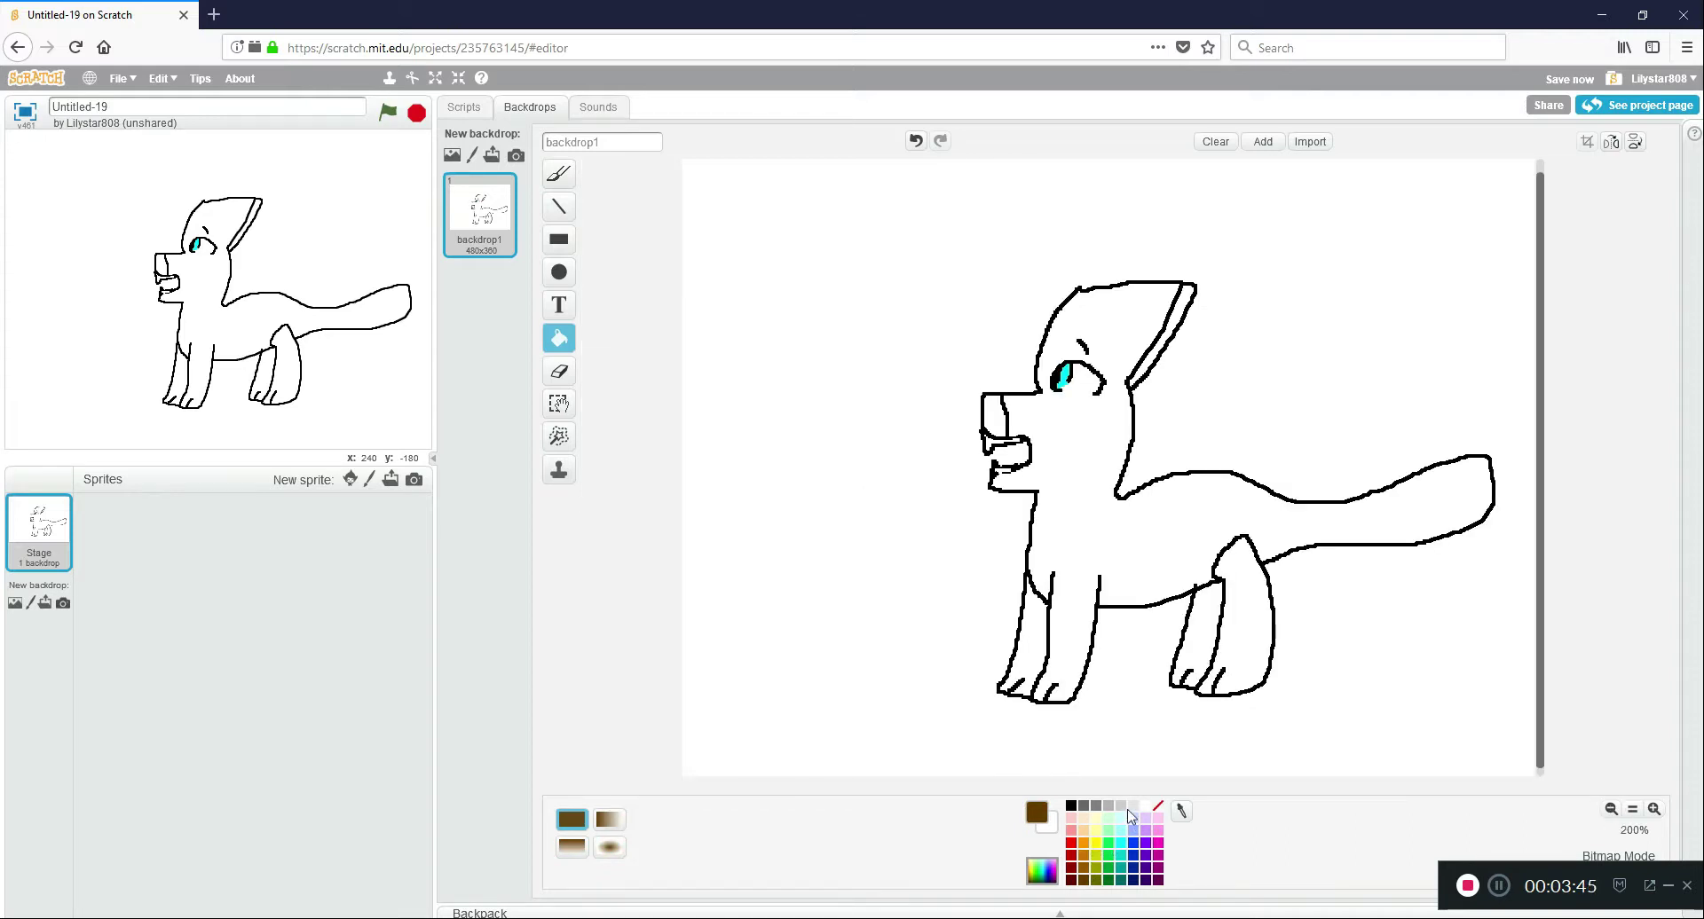
left_click(1094, 808)
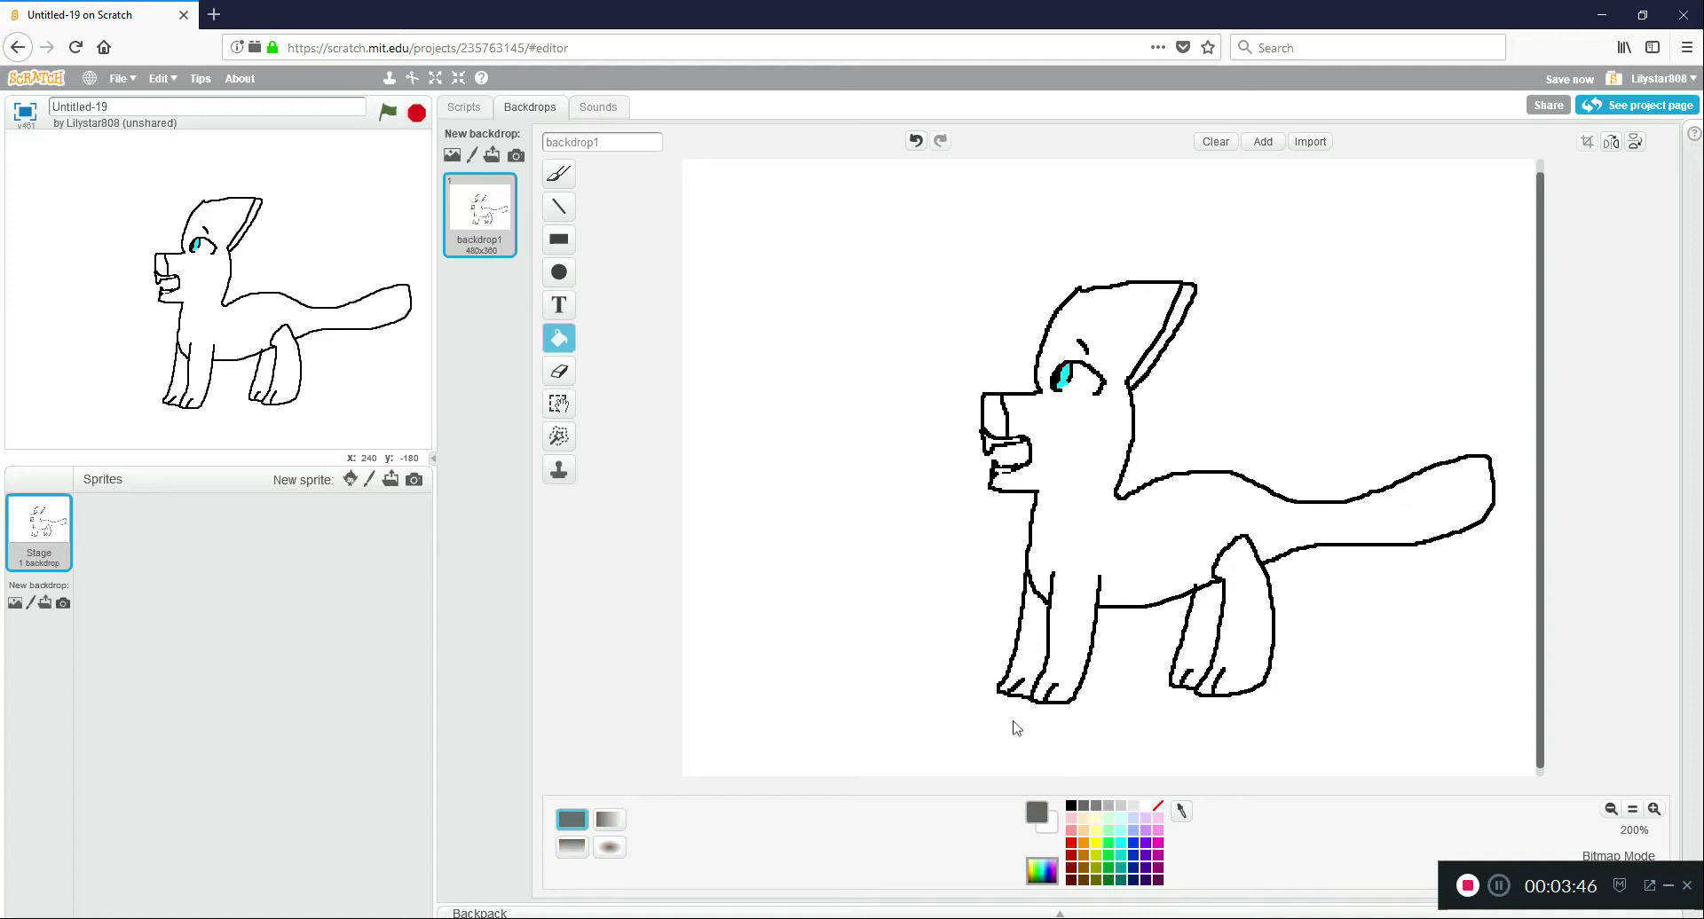
left_click(1114, 546)
left_click(1032, 641)
left_click(1198, 639)
left_click(1243, 621)
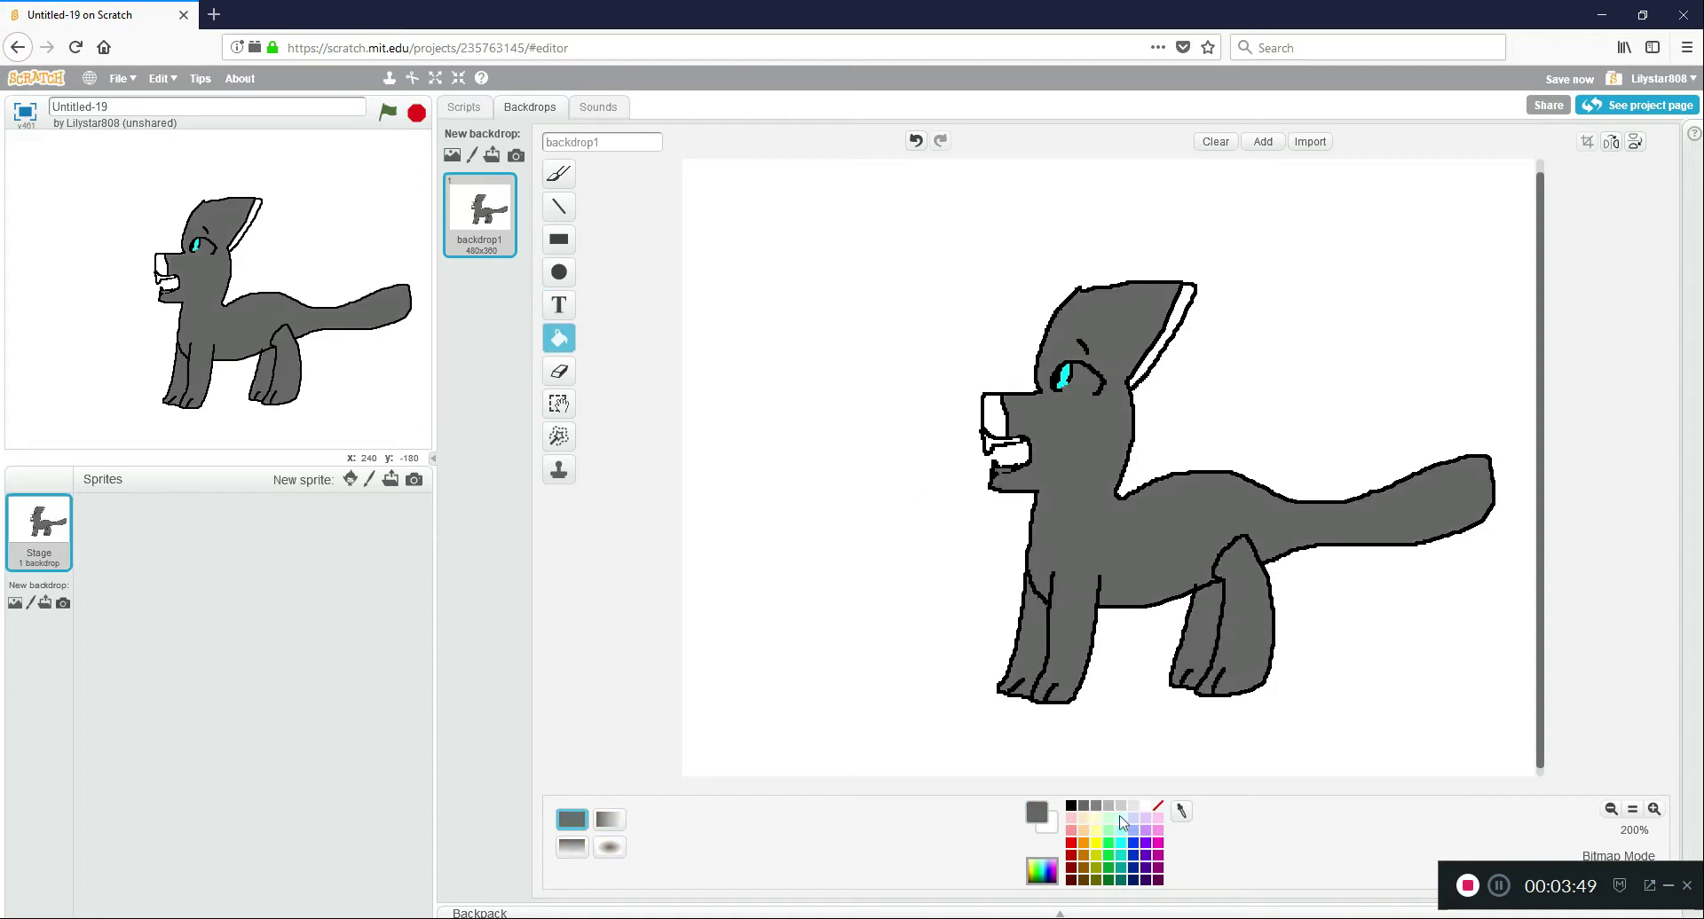
left_click(1158, 818)
left_click(994, 418)
Try to fill the lower jaw's tooth area with white and undo that fill.
left_click(1145, 807)
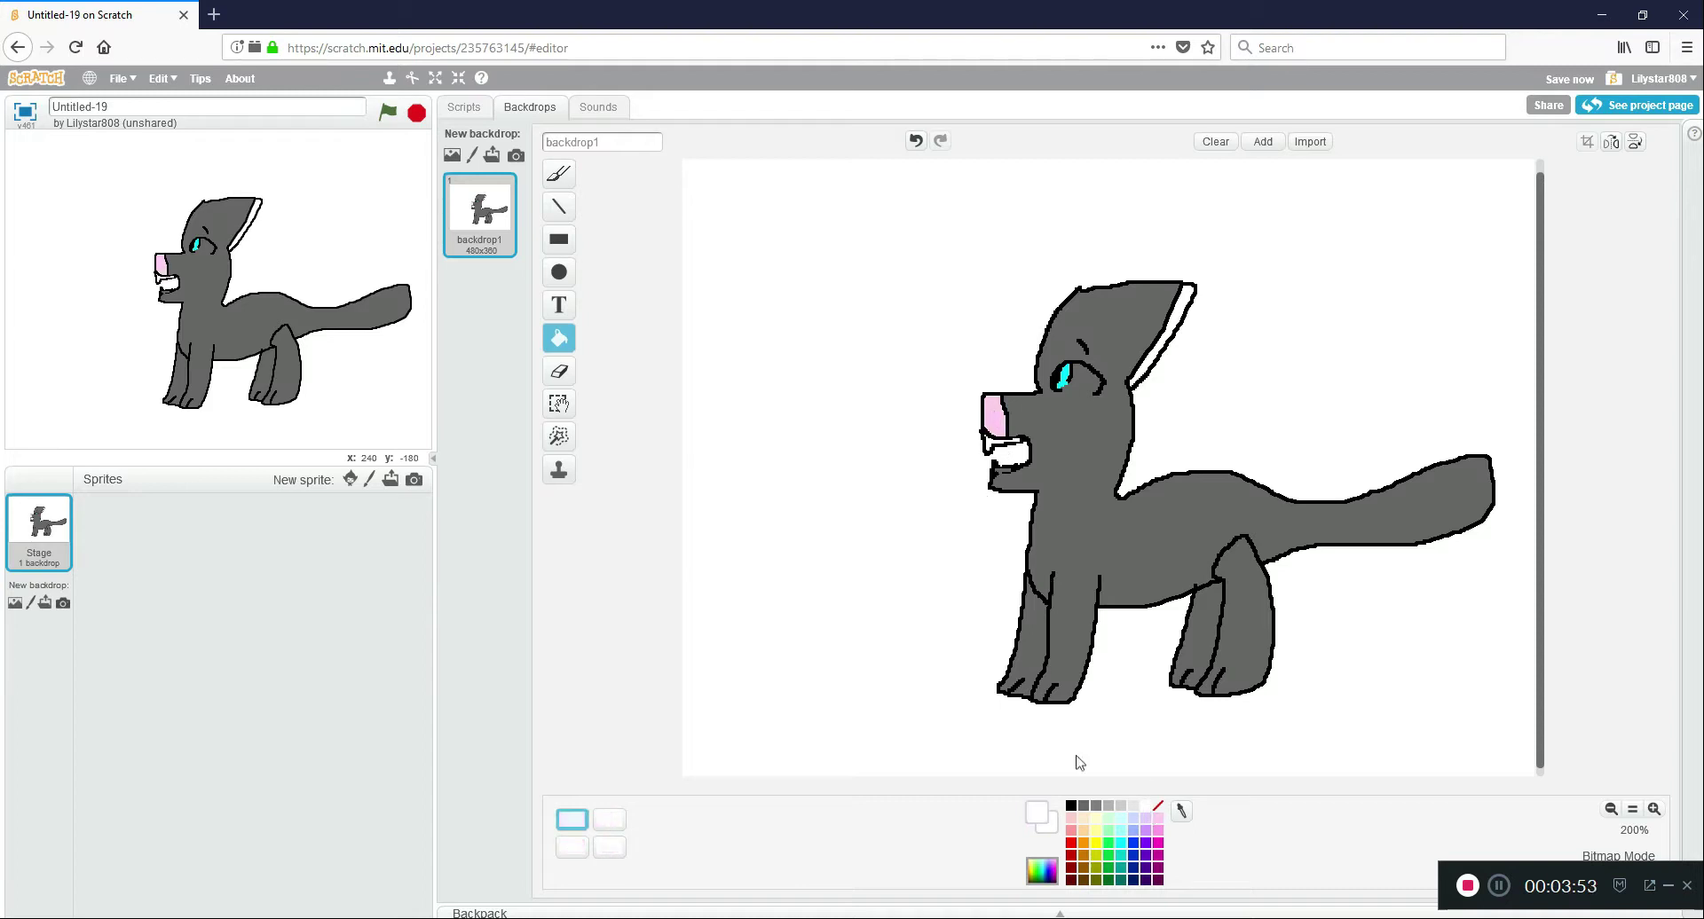
left_click(1004, 478)
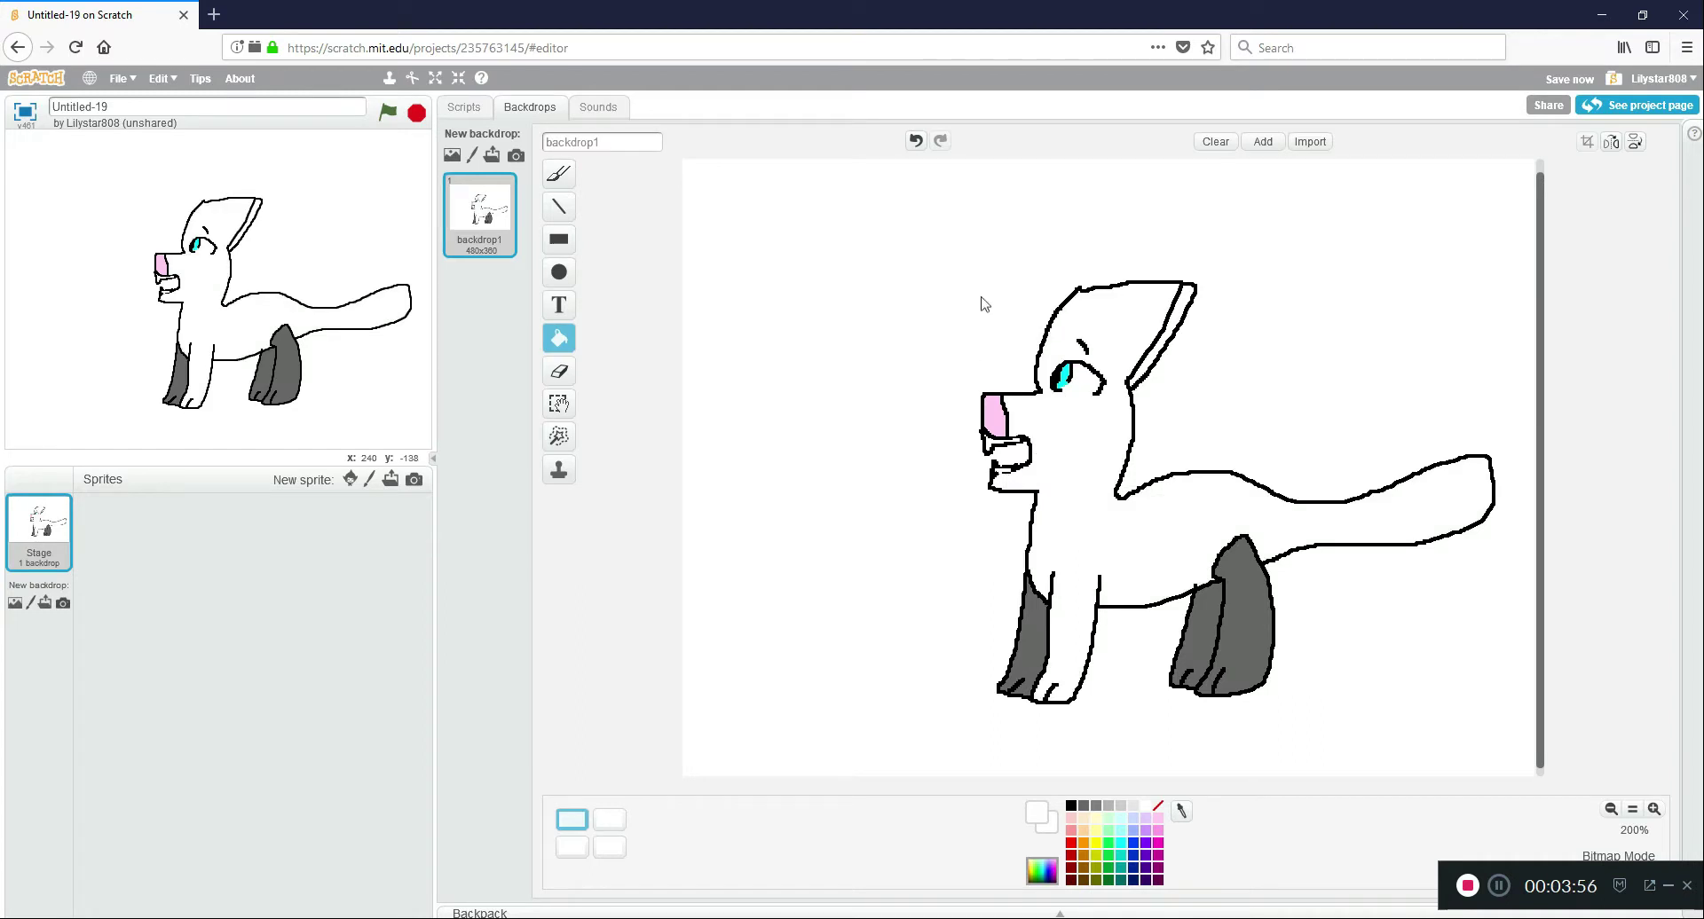
left_click(914, 140)
Close the gap in the lower gum line with the black brush and fill the lower tooth area with white.
left_click(1652, 808)
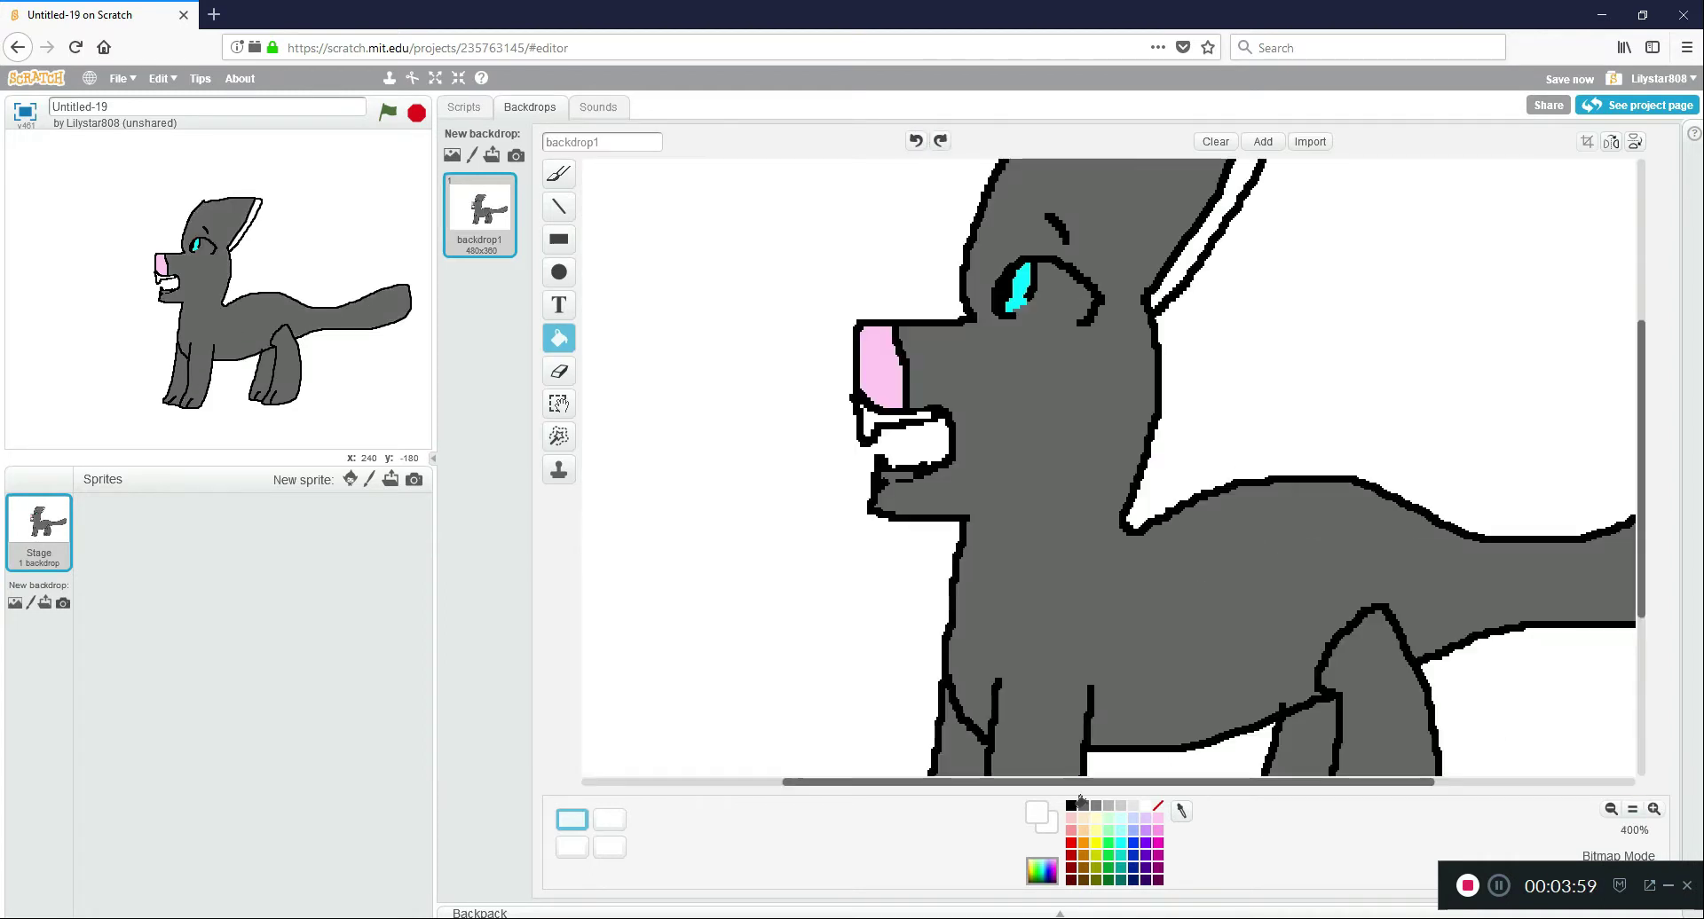
left_click(558, 175)
left_click(1071, 805)
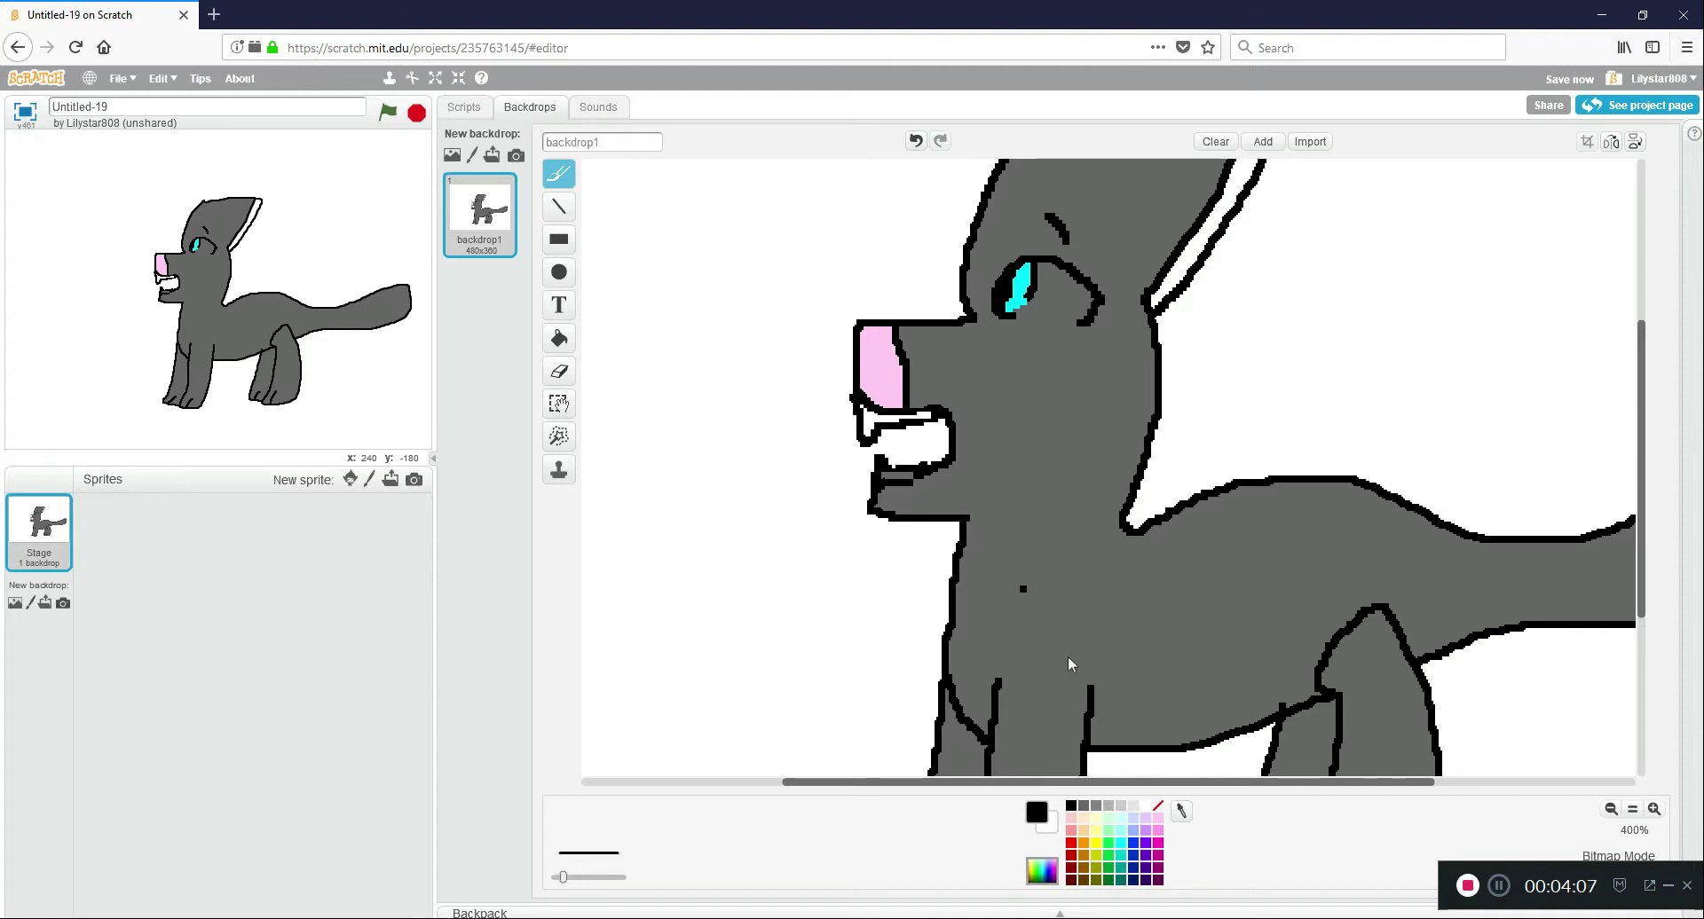
left_click(1146, 807)
left_click(558, 338)
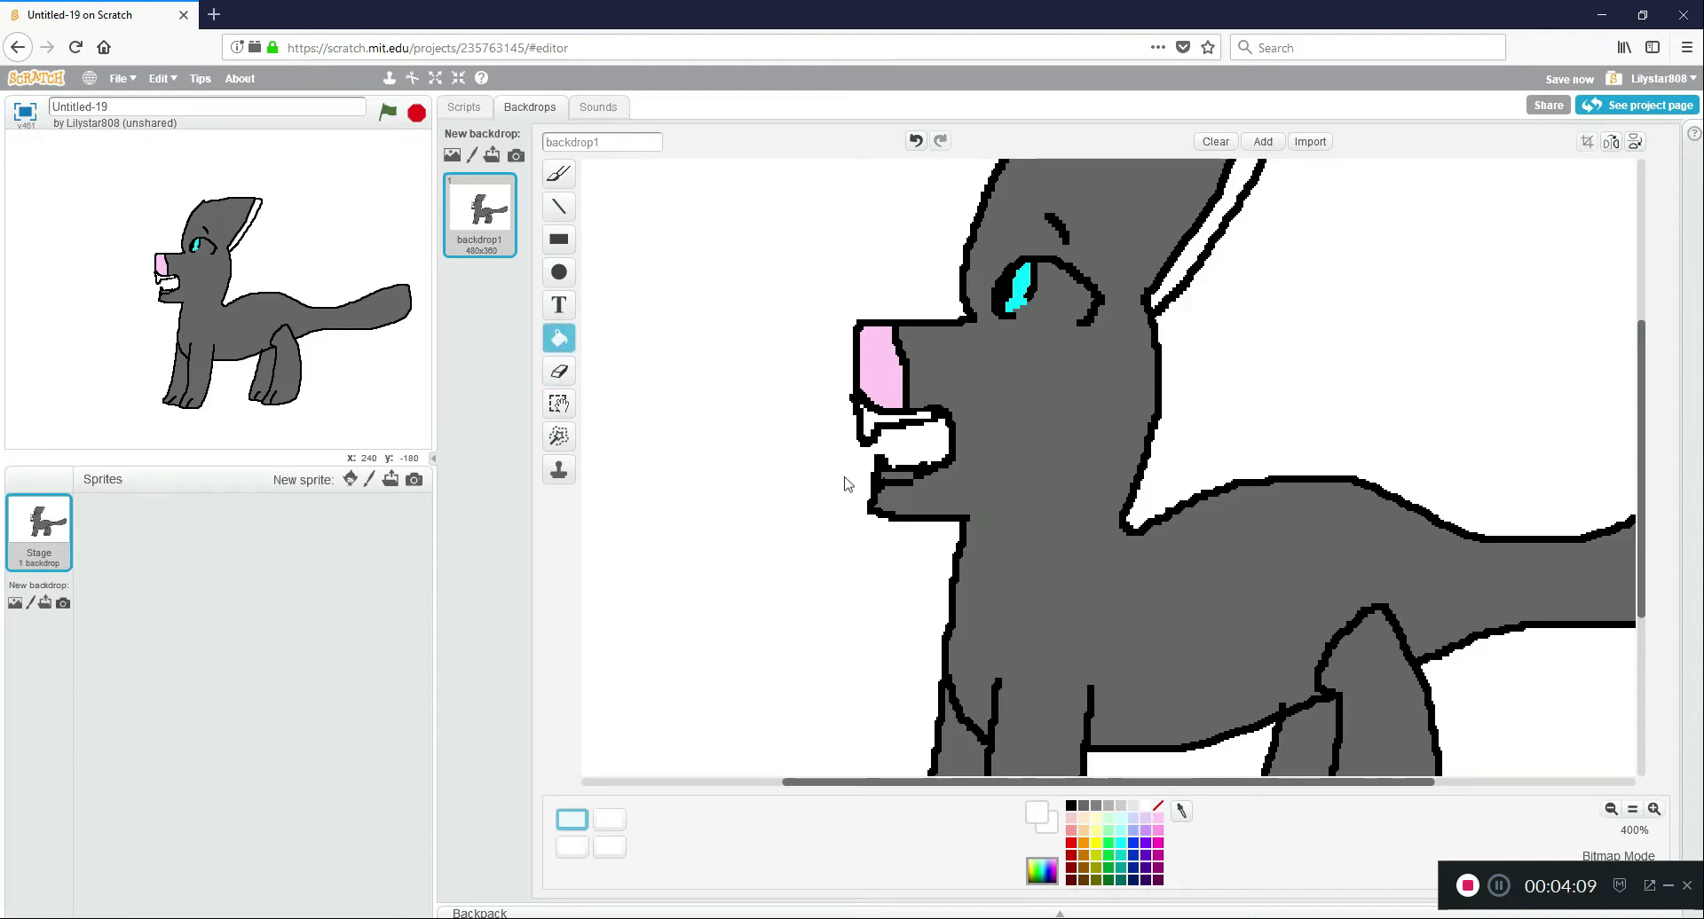
left_click(883, 472)
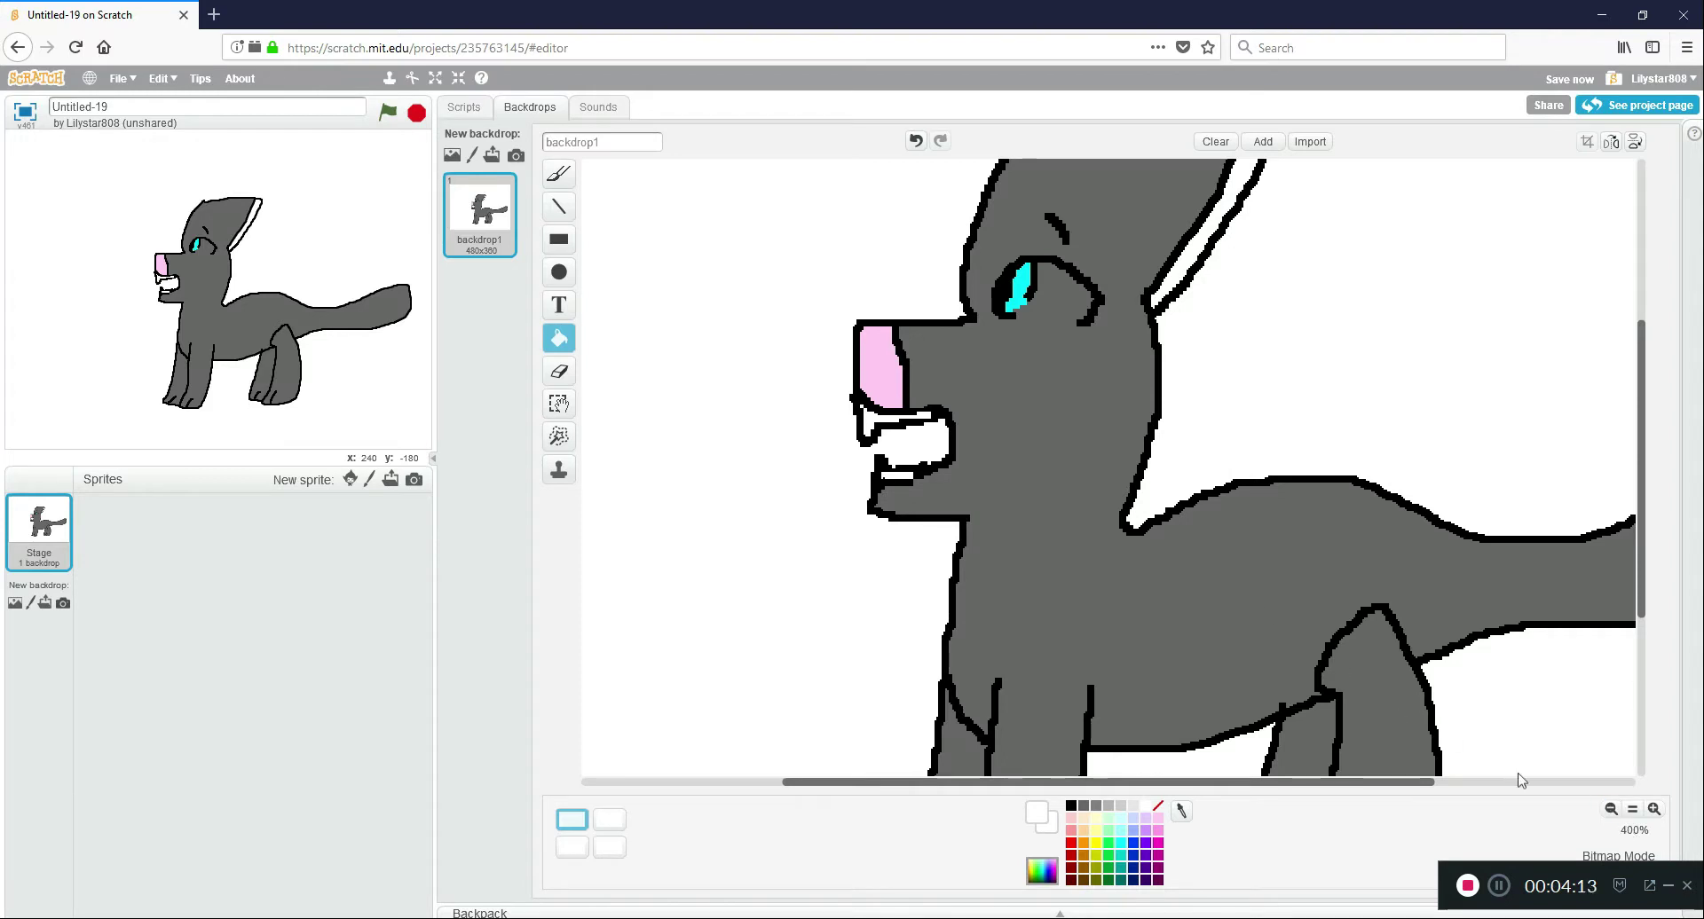
Fill the narrow strip along the back of the ear with dark grey, undoing any stray background fill.
left_click(1086, 807)
left_click(589, 179)
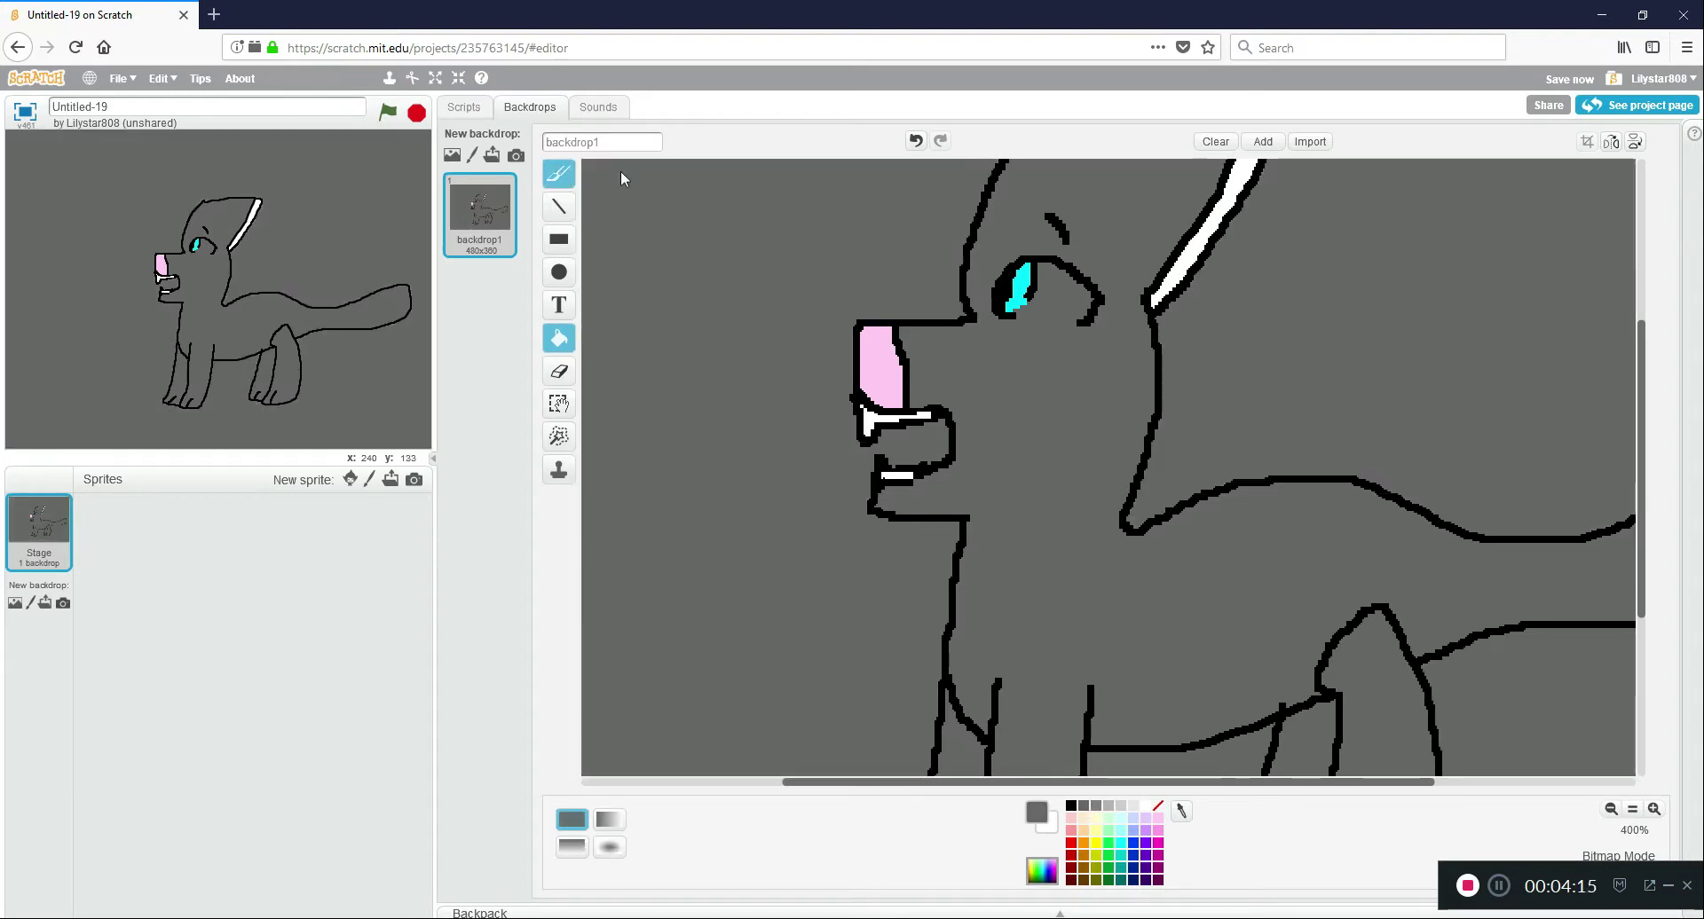
left_click(915, 139)
left_click(558, 173)
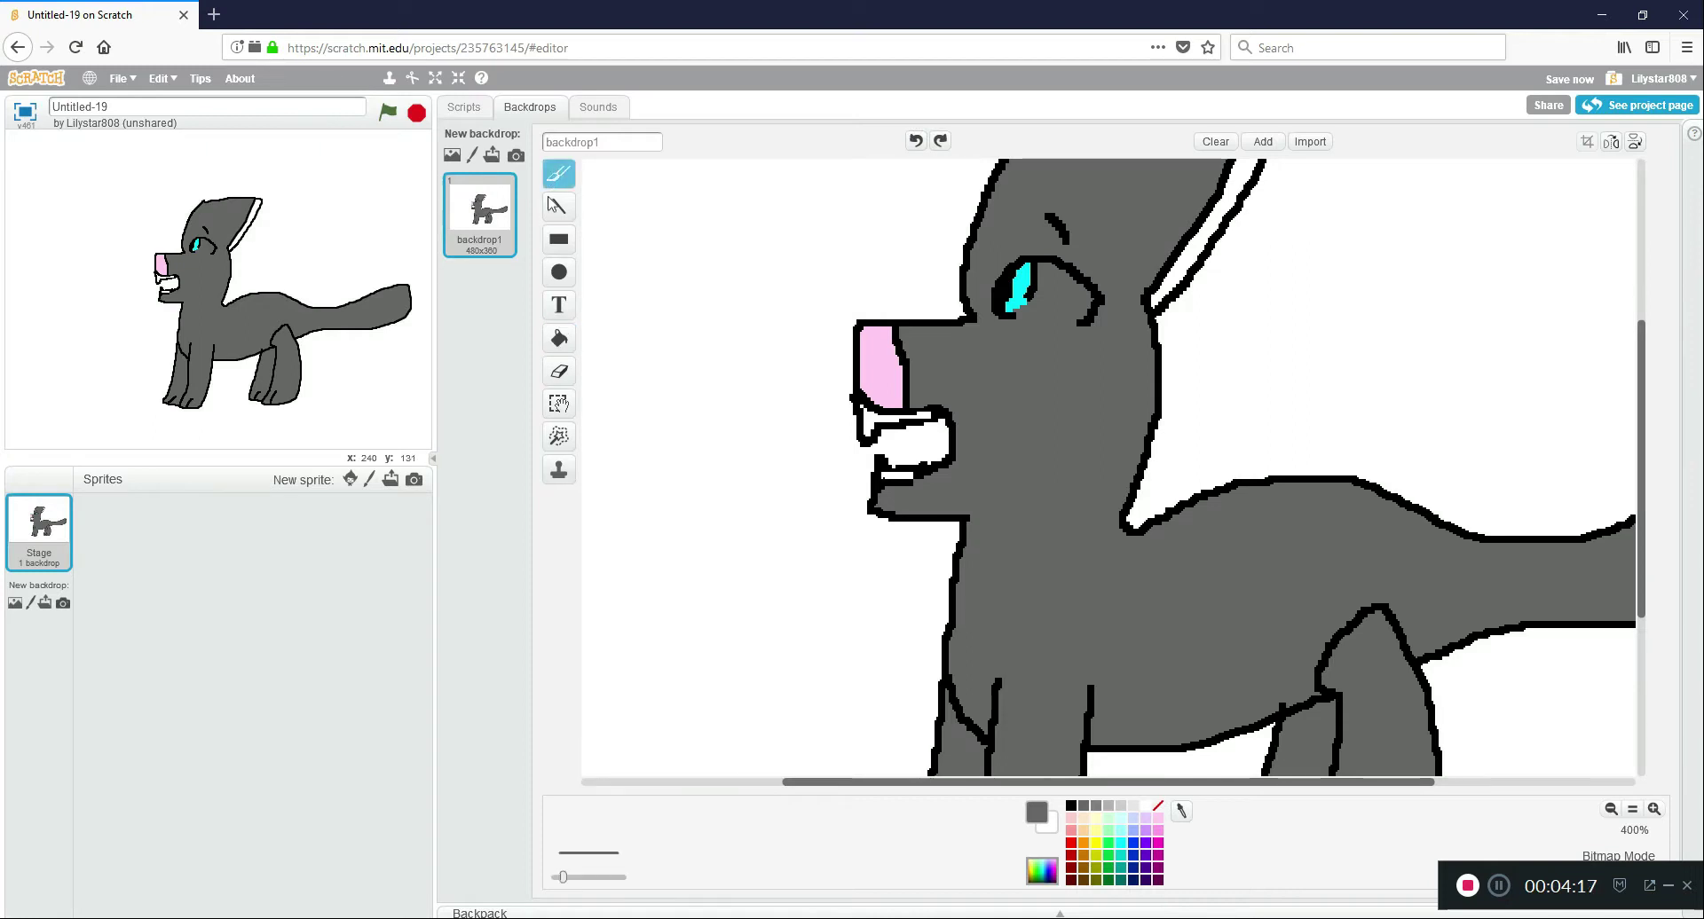
left_click(558, 338)
left_click(1198, 250)
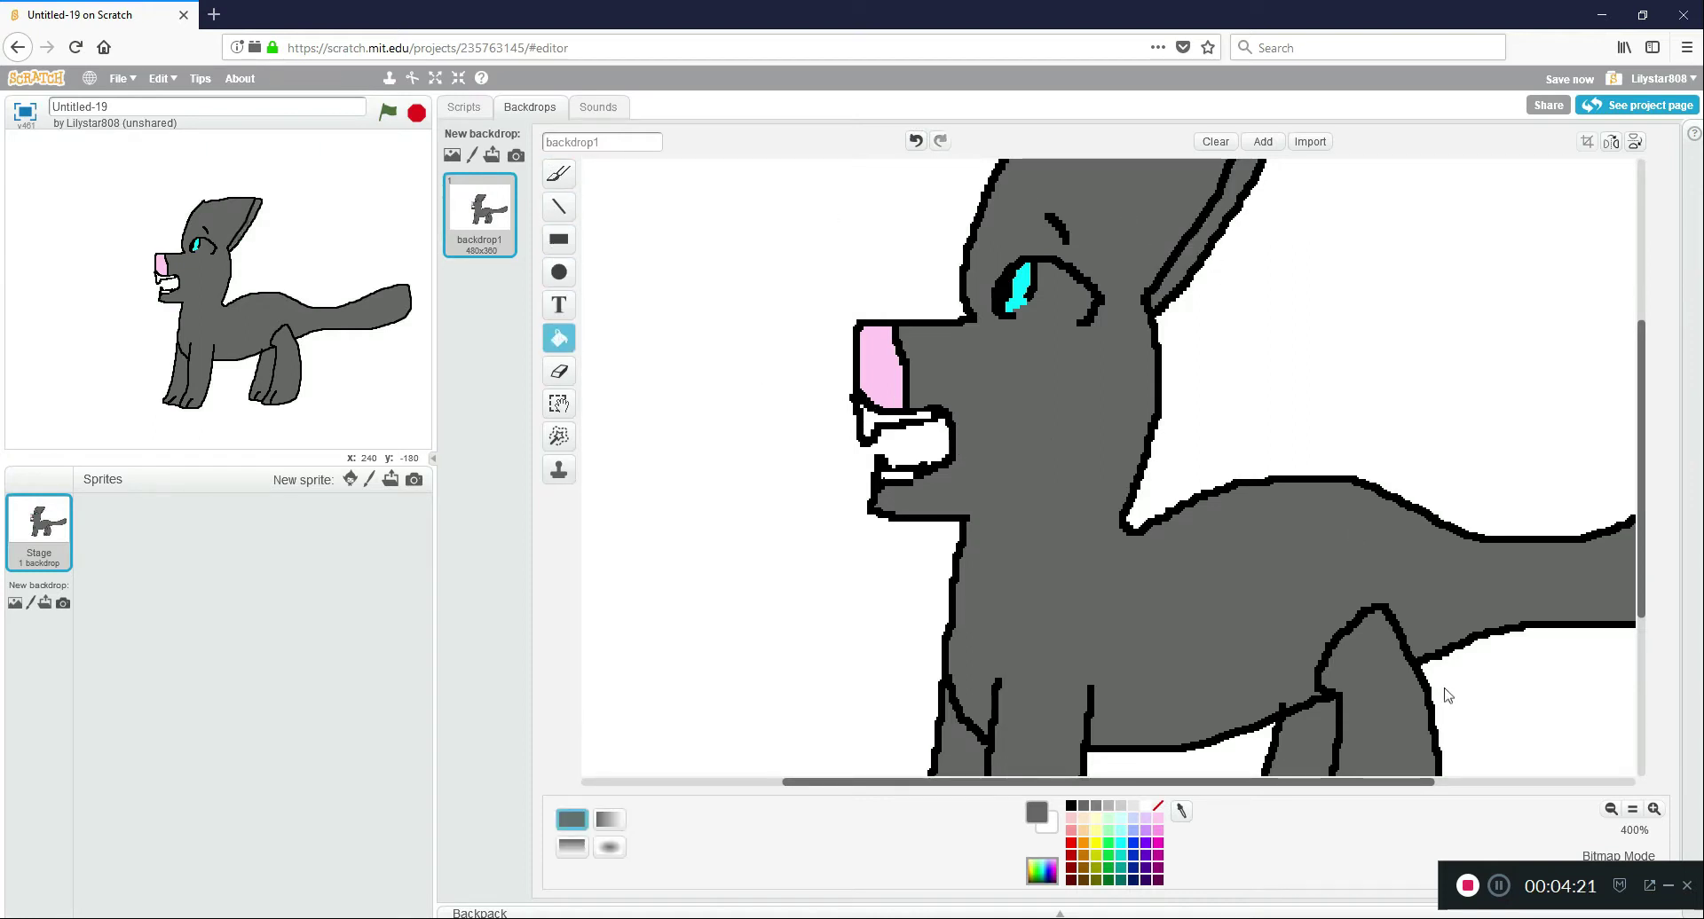
Shade the upper part of the cyan iris with dark teal, using a brush line and a fill.
left_click(1610, 809)
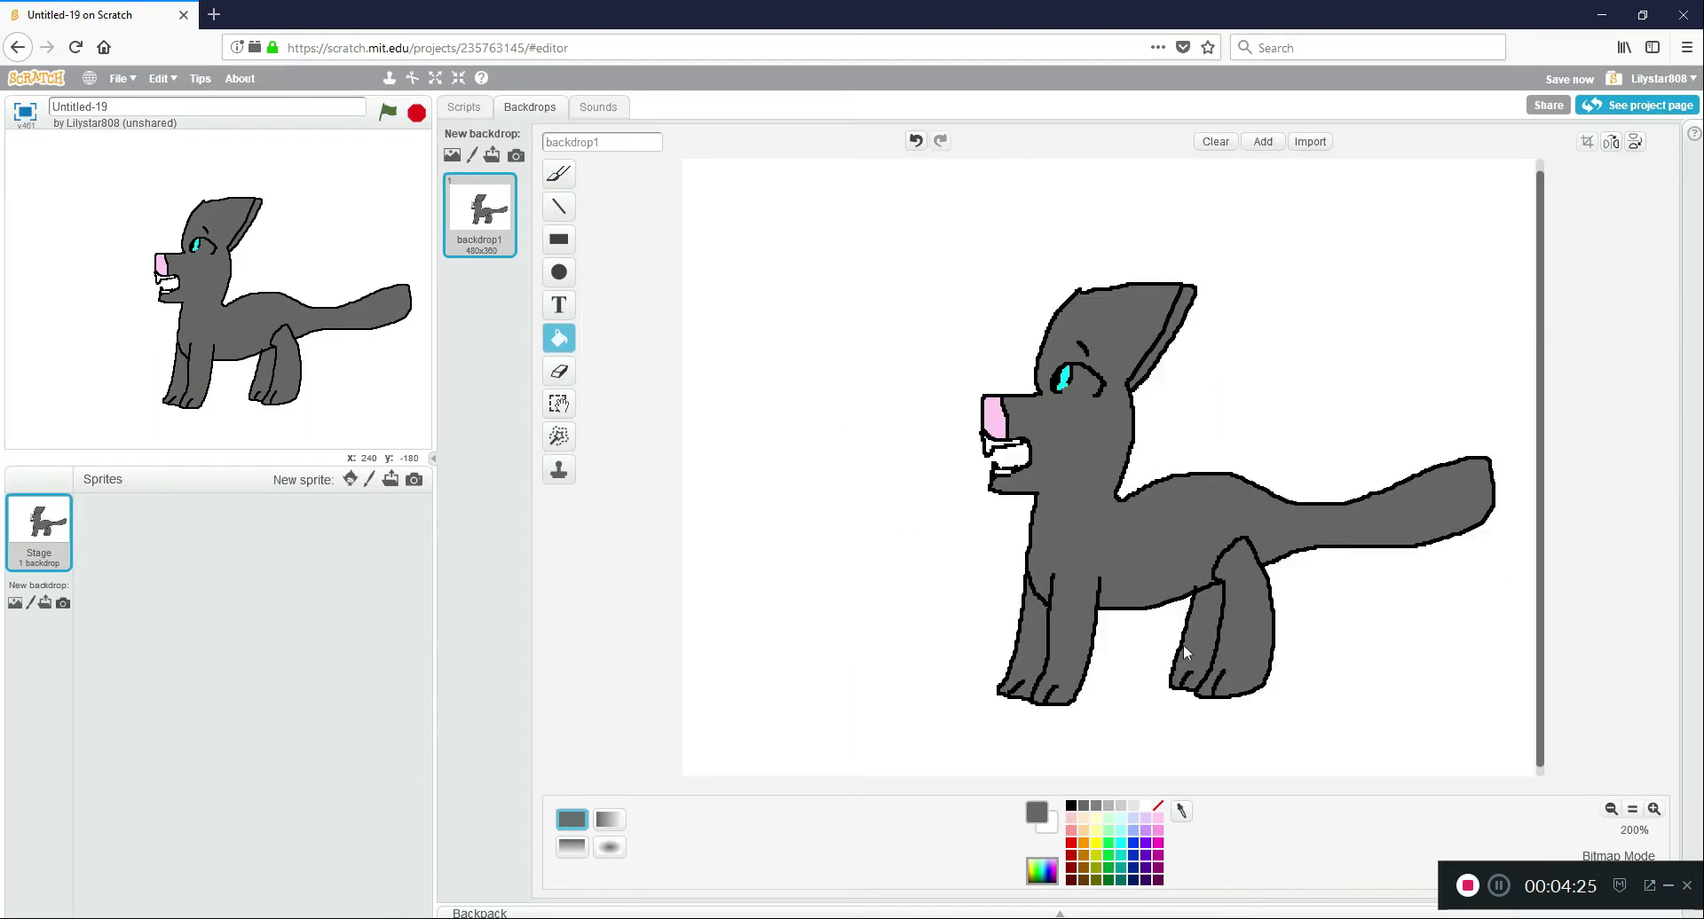
left_click(1654, 808)
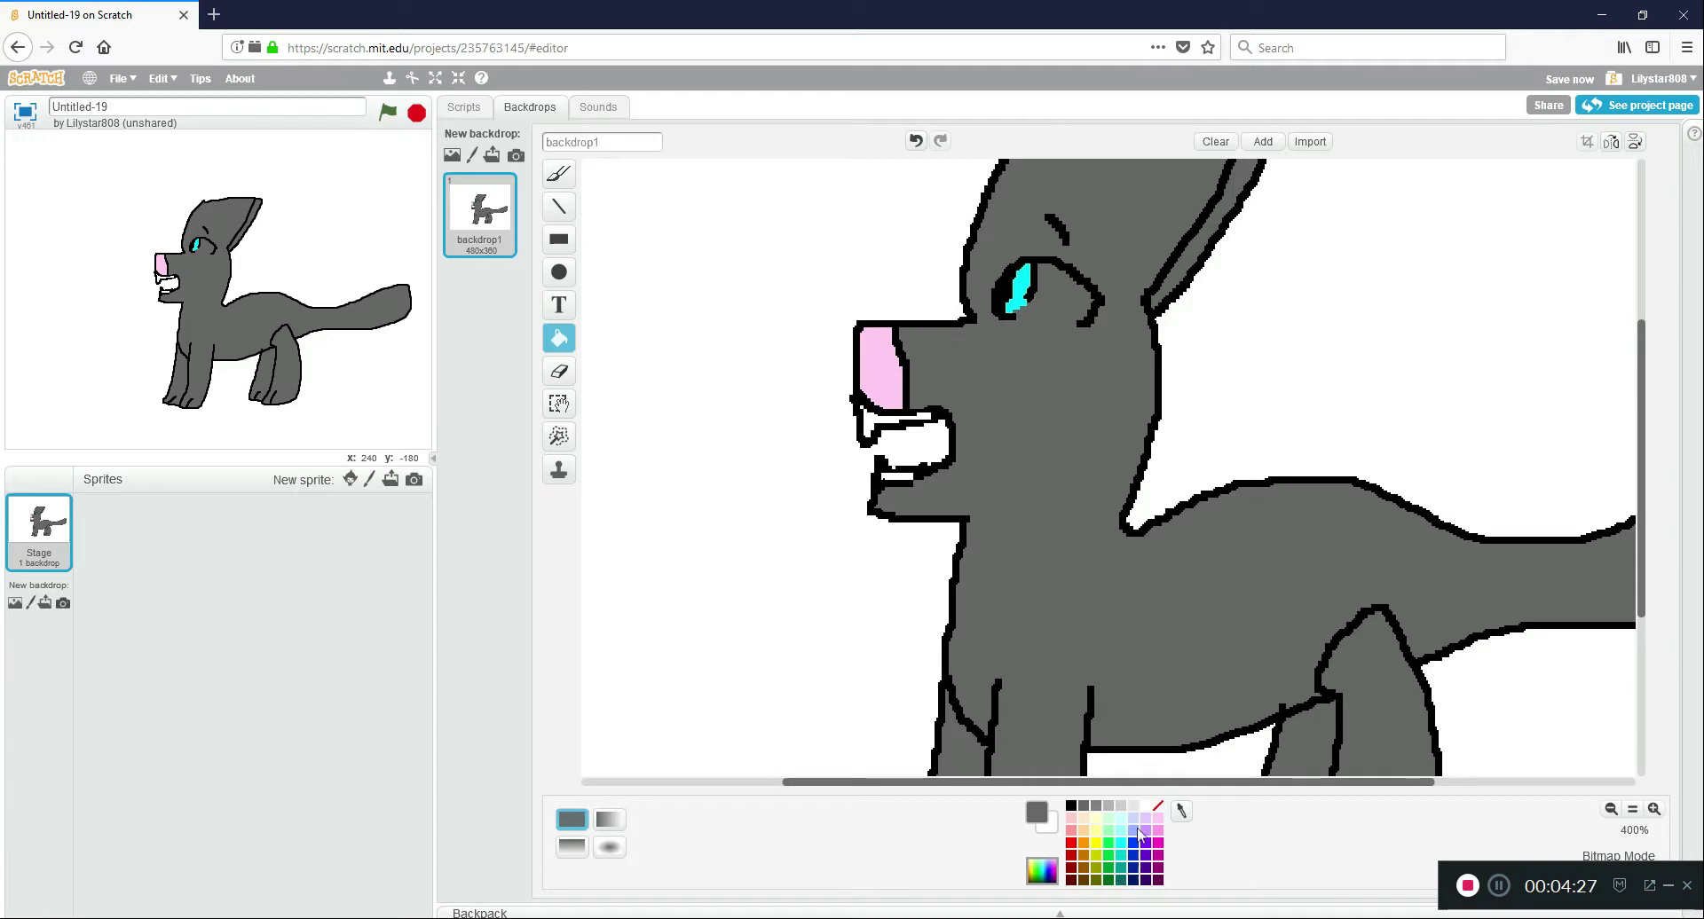
left_click(1121, 878)
left_click(556, 173)
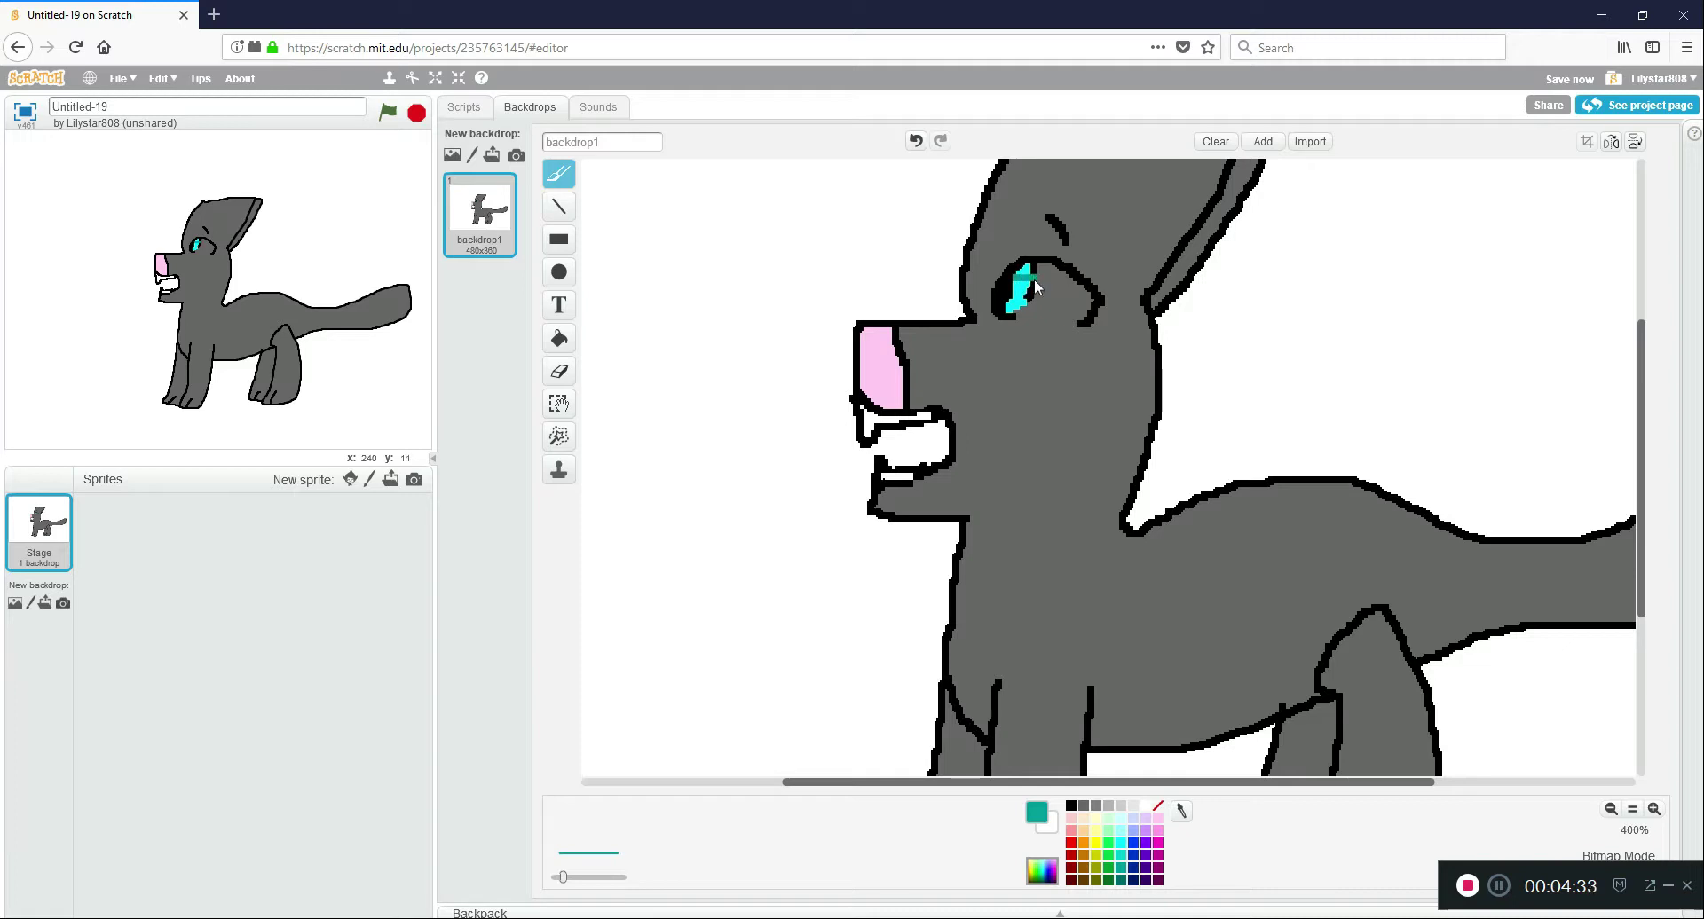
left_click(915, 140)
left_click(558, 338)
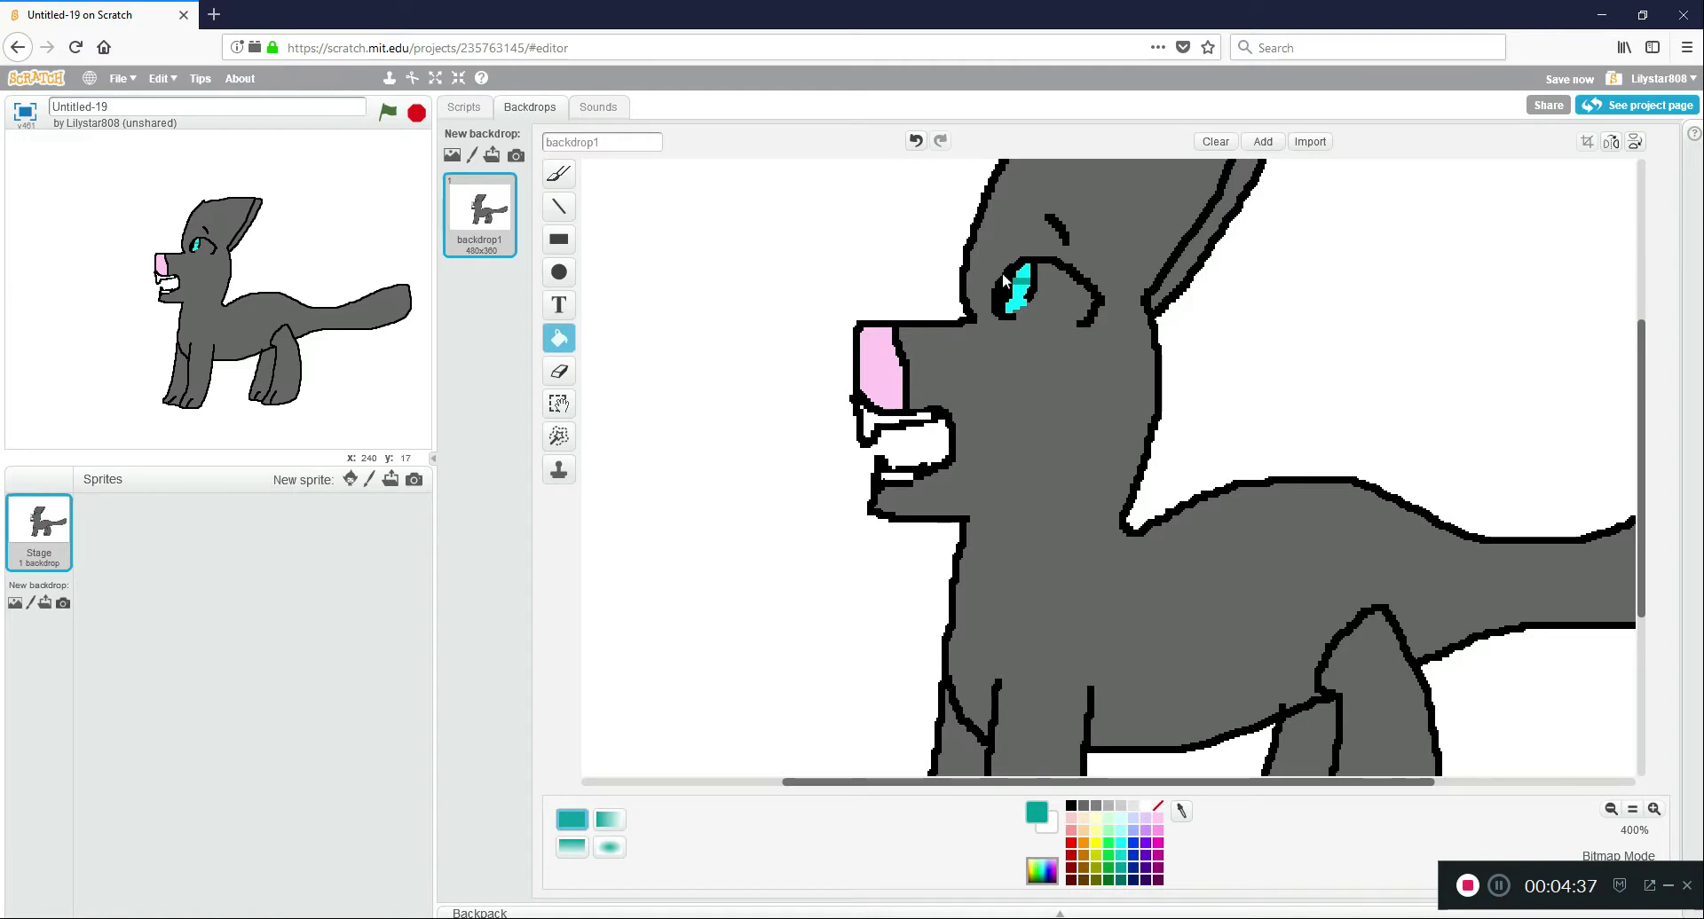
left_click(1019, 280)
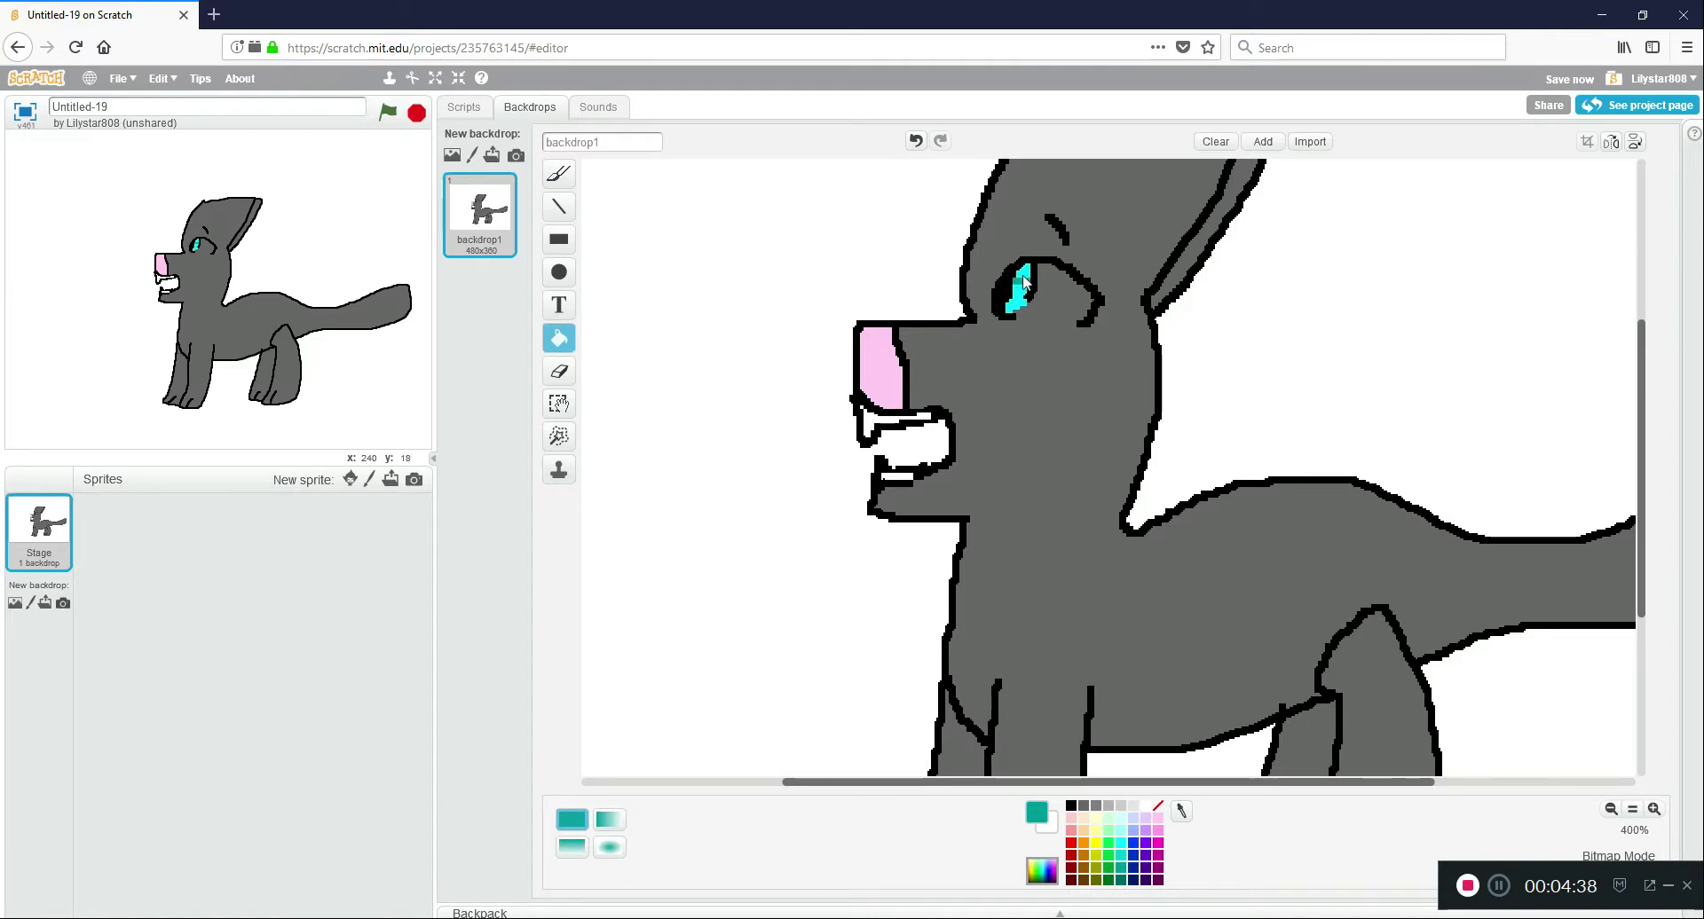
Outline the lower edge of the eye with the white brush and fill the eyeball with white.
left_click(1146, 817)
left_click(558, 173)
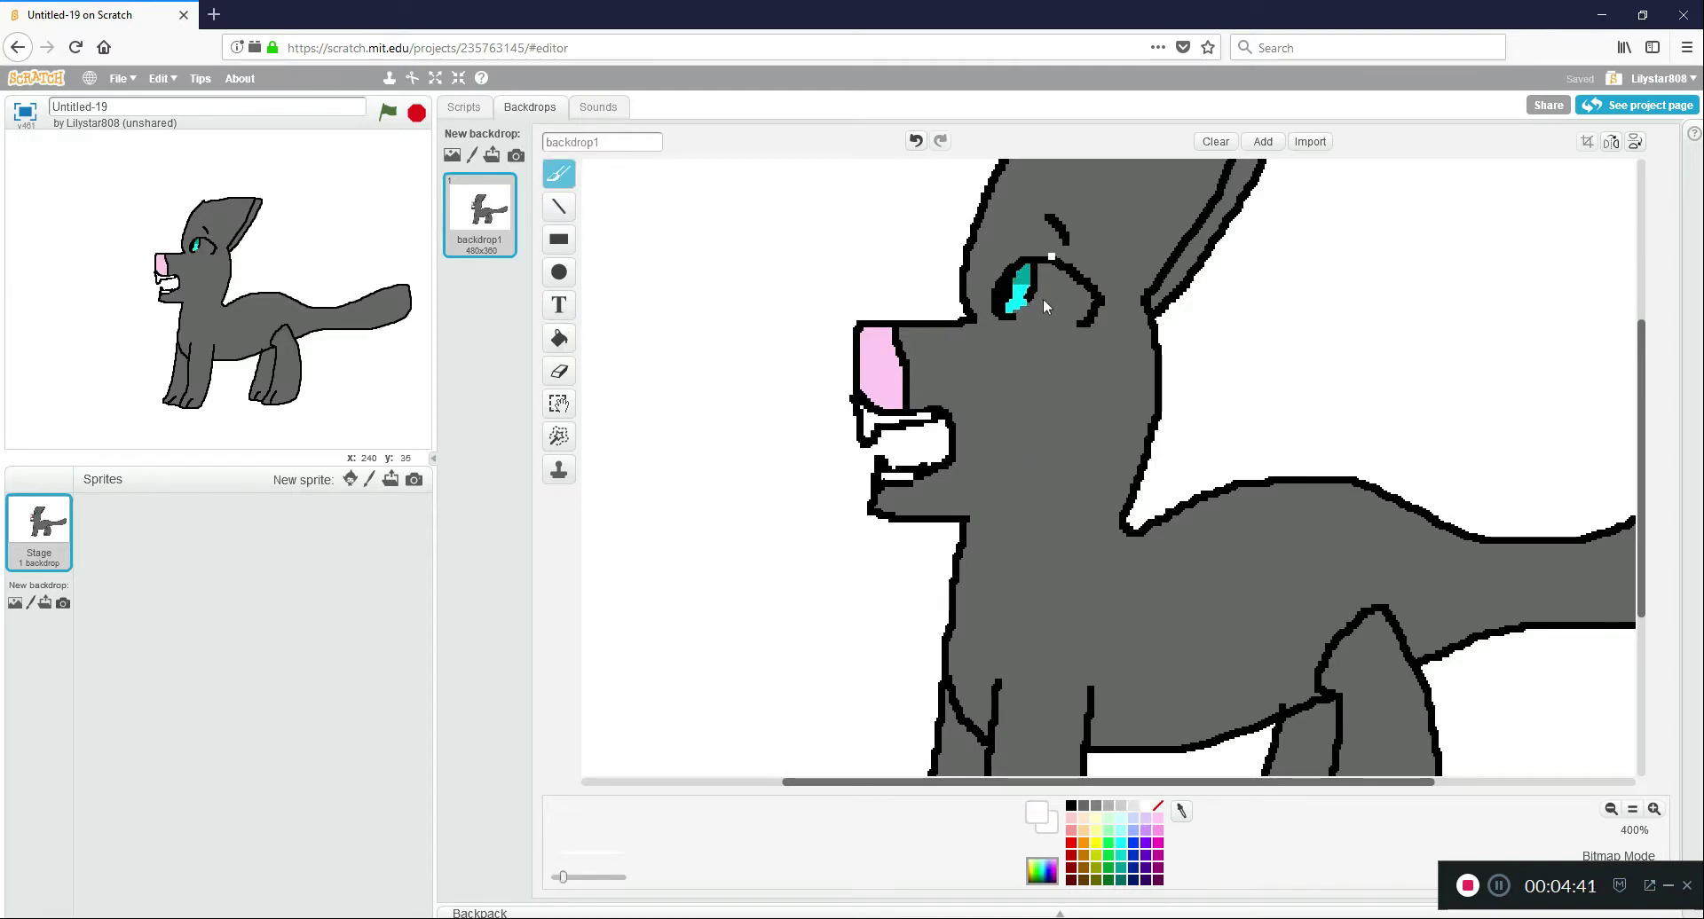
left_click_drag(1076, 325, 1039, 317)
left_click(559, 338)
left_click(1035, 297)
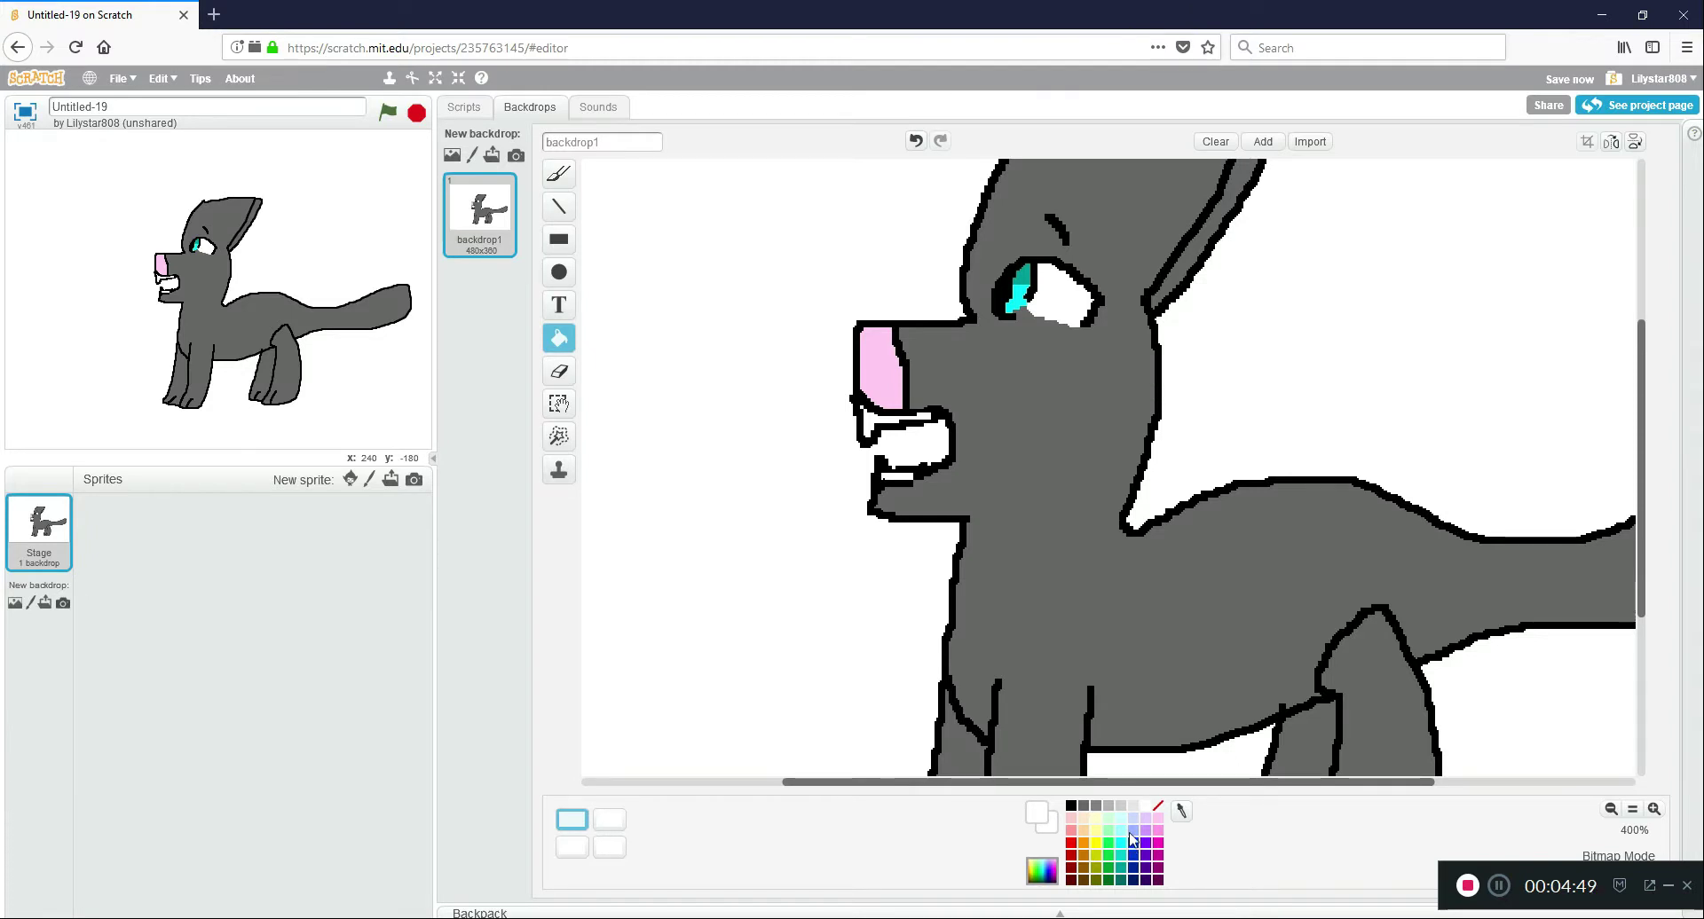
Paint a light periwinkle-blue tear trail running down the cheek from the back corner of the eye.
left_click(1131, 838)
left_click(559, 173)
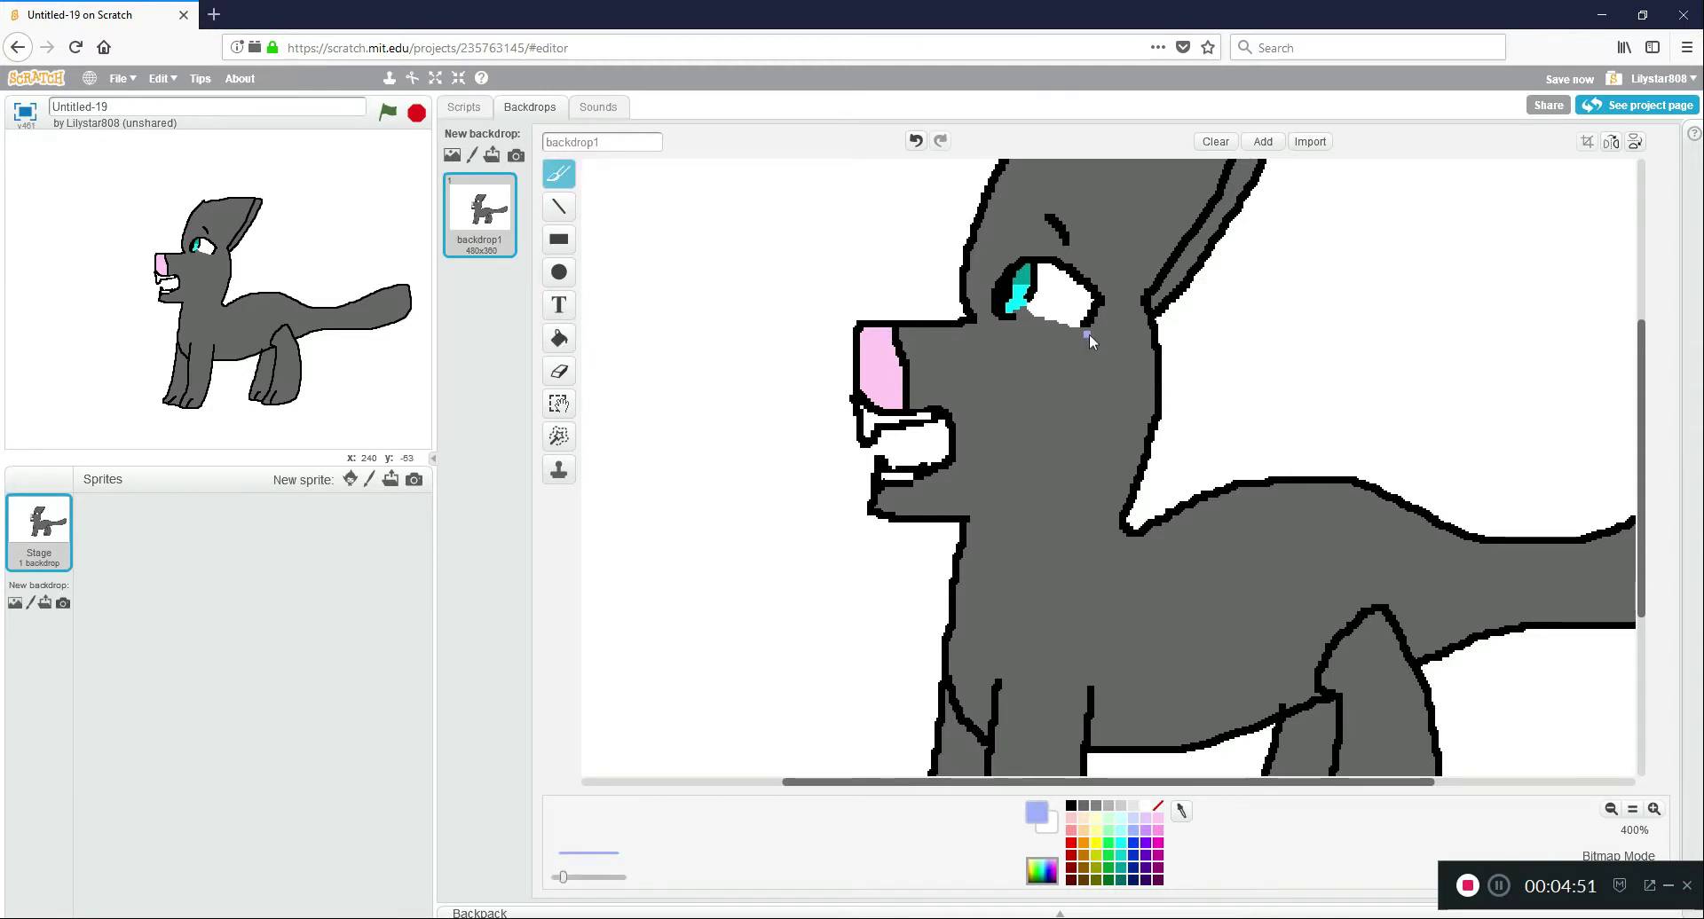
left_click_drag(1086, 327, 1077, 333)
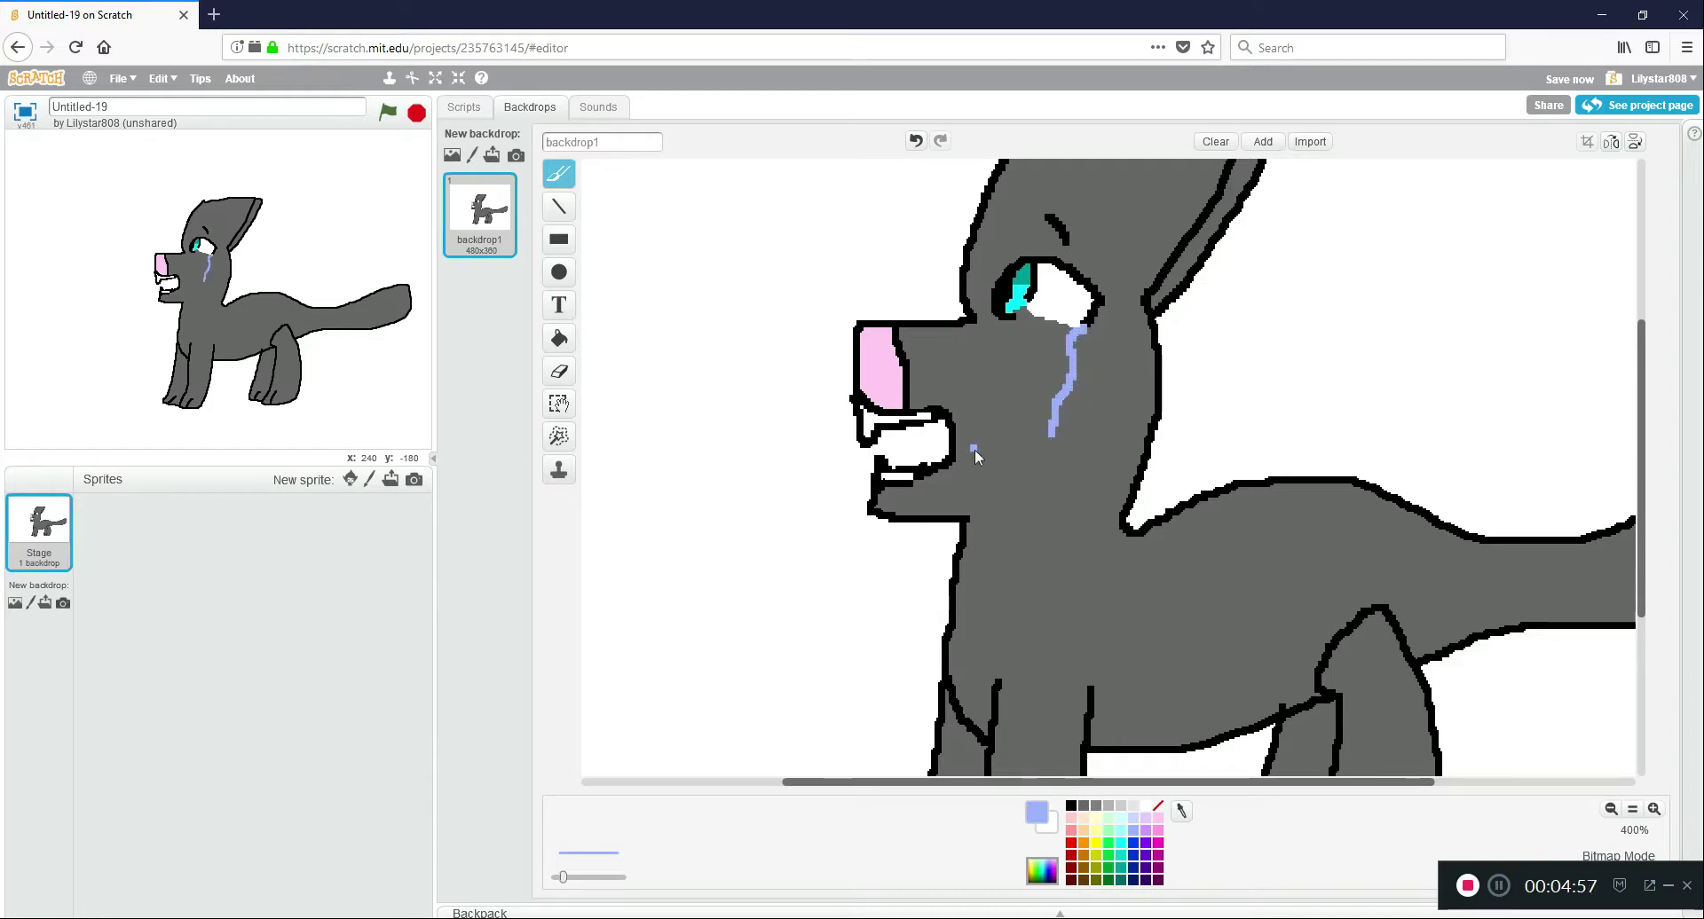
left_click(1611, 810)
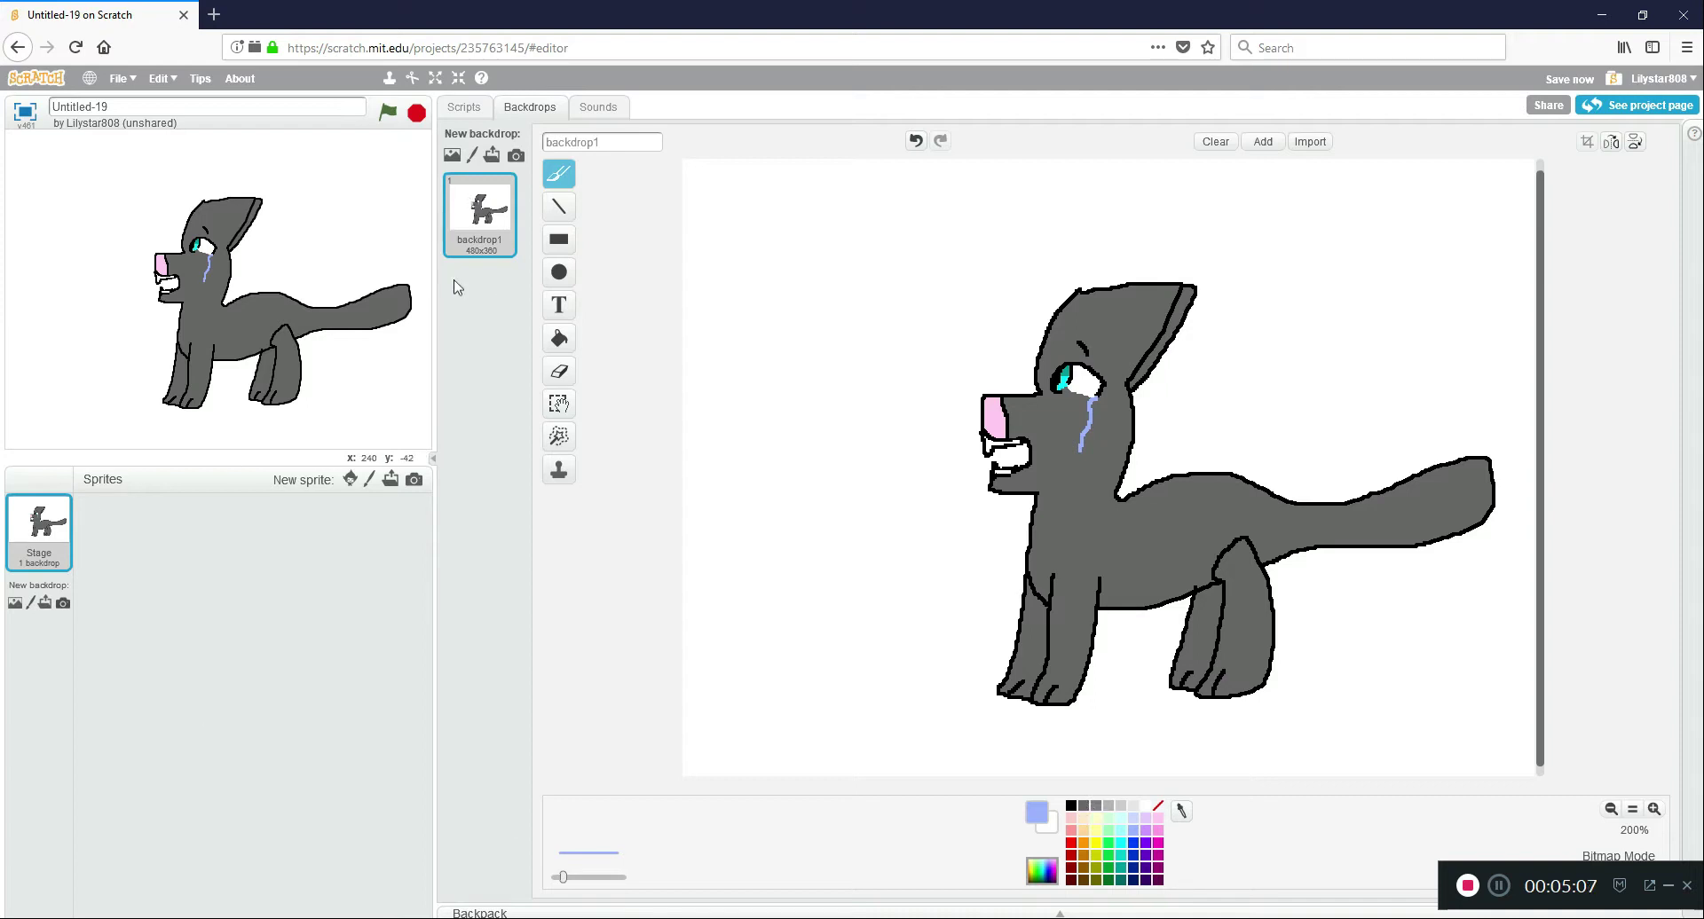
Create a new painted sprite and draw a black front-view head outline with two tall pointed ears and a rounded chin.
left_click(369, 479)
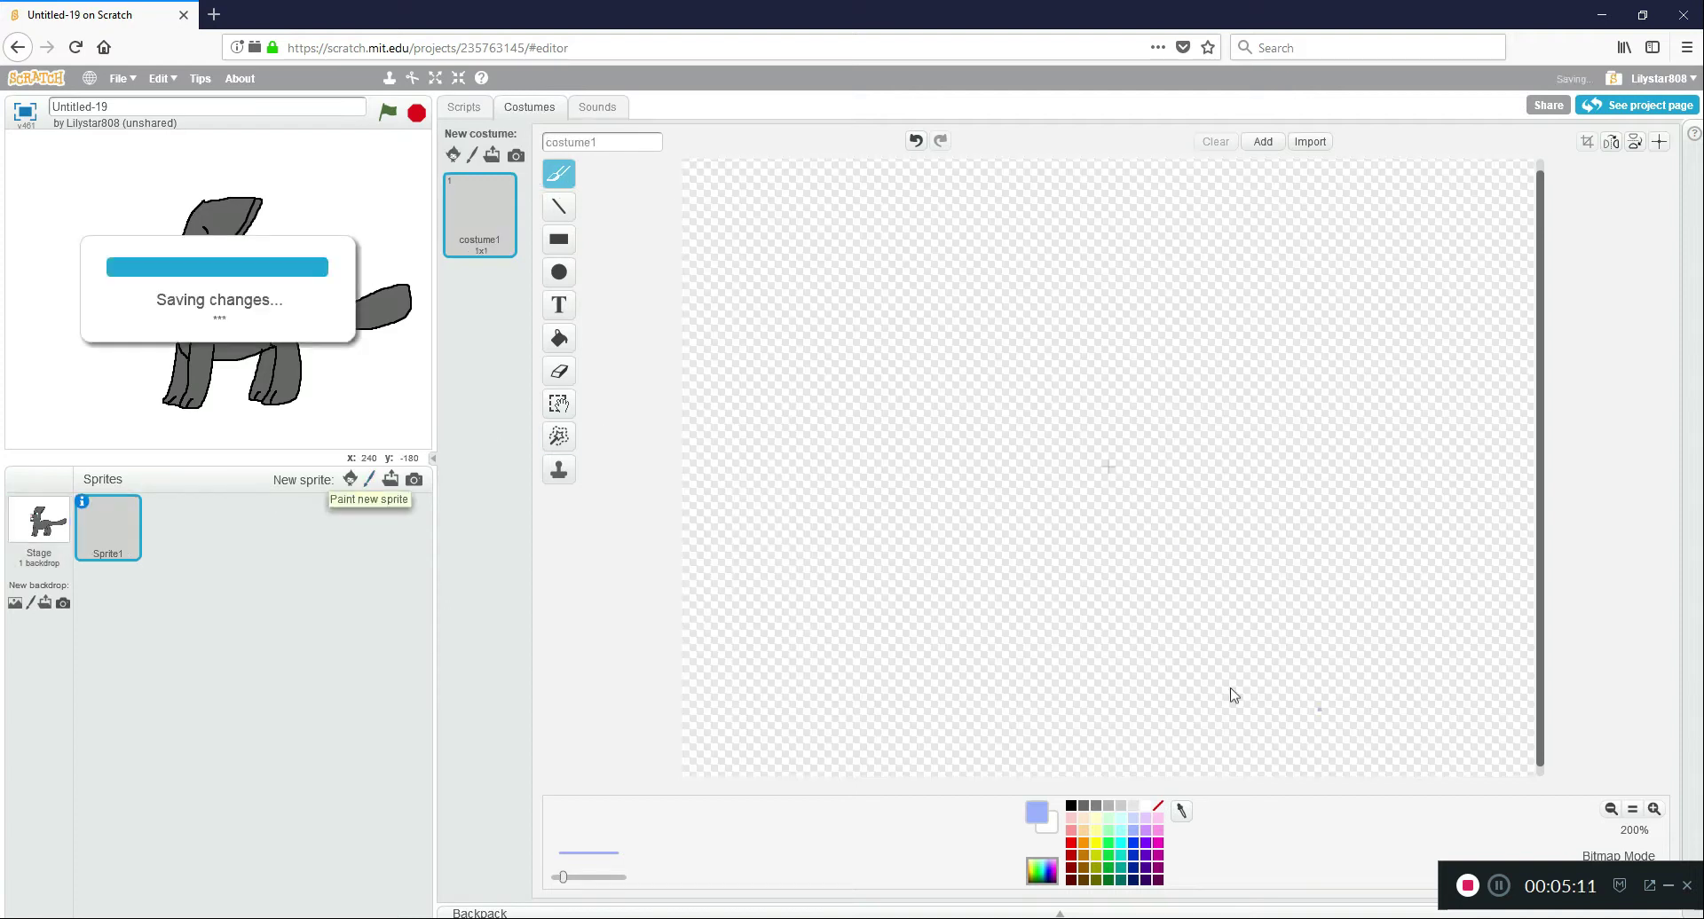
left_click(1071, 807)
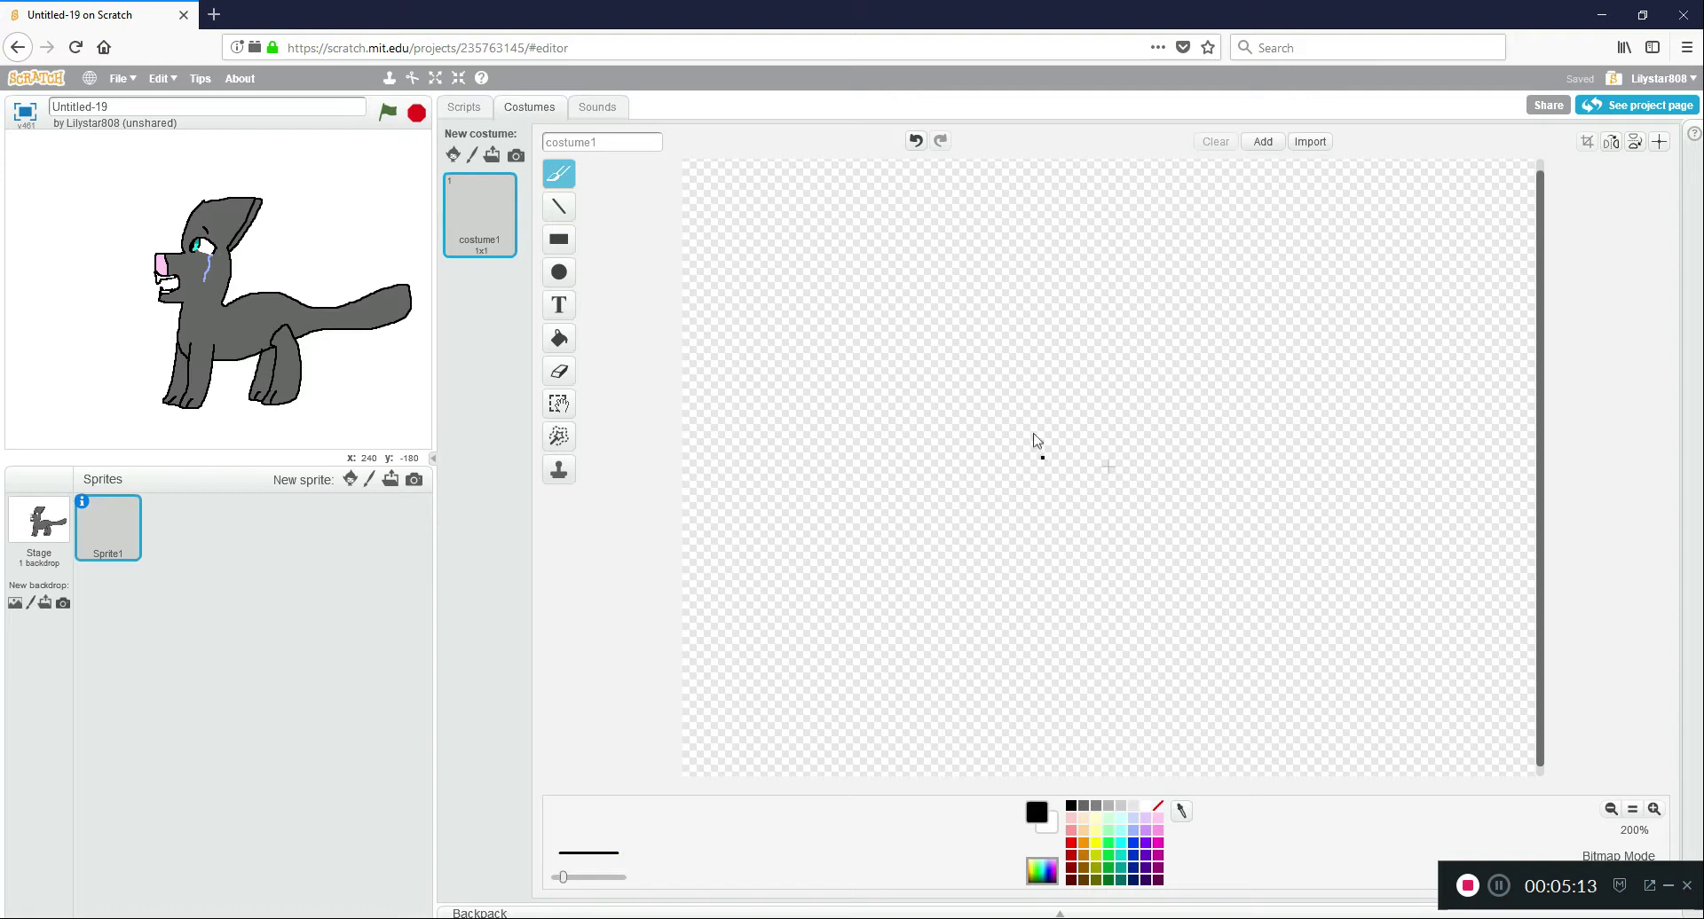
left_click_drag(1012, 355, 993, 461)
mouse_move(1014, 354)
left_mouse_down()
mouse_move(1043, 461)
mouse_move(1095, 439)
mouse_move(1103, 372)
mouse_move(1118, 541)
mouse_move(1104, 586)
left_mouse_up()
mouse_move(994, 460)
left_mouse_down()
mouse_move(1008, 594)
mouse_move(1061, 612)
mouse_move(1109, 596)
left_mouse_up()
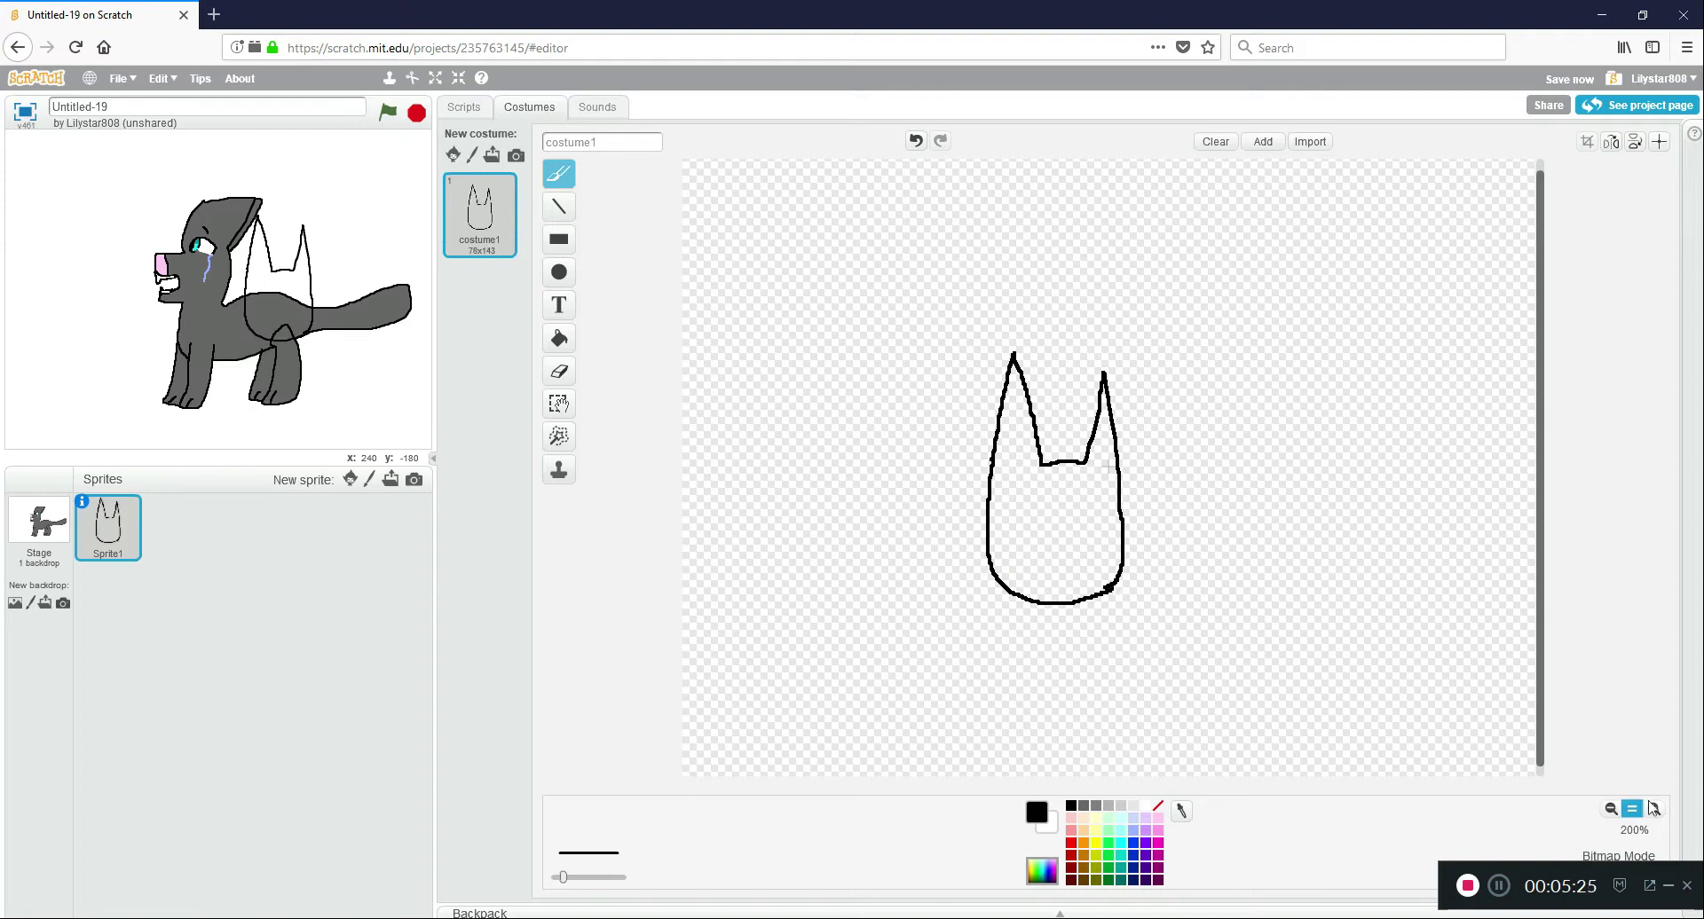
Brush the black outline of the sprite's body below the head, with two front legs and a belly line between them.
left_click(1654, 808)
left_click_drag(1641, 609, 1642, 769)
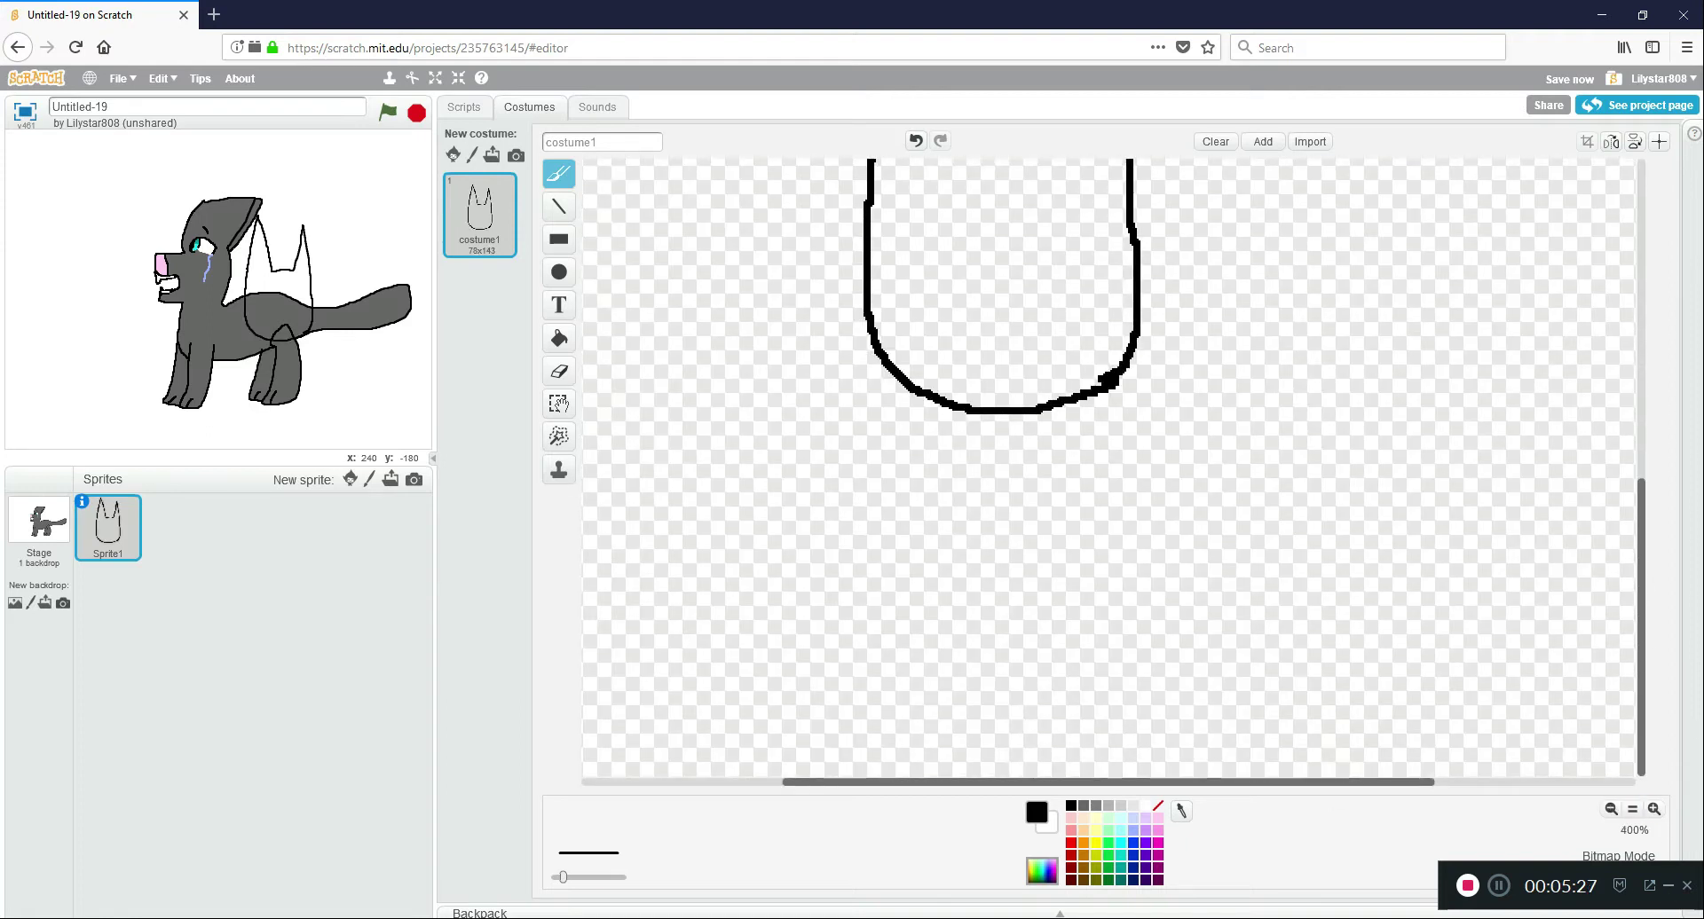
mouse_move(887, 365)
left_mouse_down()
mouse_move(887, 646)
mouse_move(870, 685)
mouse_move(901, 696)
mouse_move(949, 555)
left_mouse_up()
mouse_move(1110, 380)
left_mouse_down()
mouse_move(1126, 476)
mouse_move(1110, 619)
left_mouse_up()
mouse_move(1085, 559)
left_mouse_down()
mouse_move(1141, 700)
mouse_move(1093, 708)
mouse_move(1044, 634)
mouse_move(1029, 564)
left_mouse_up()
left_click_drag(937, 606, 1040, 626)
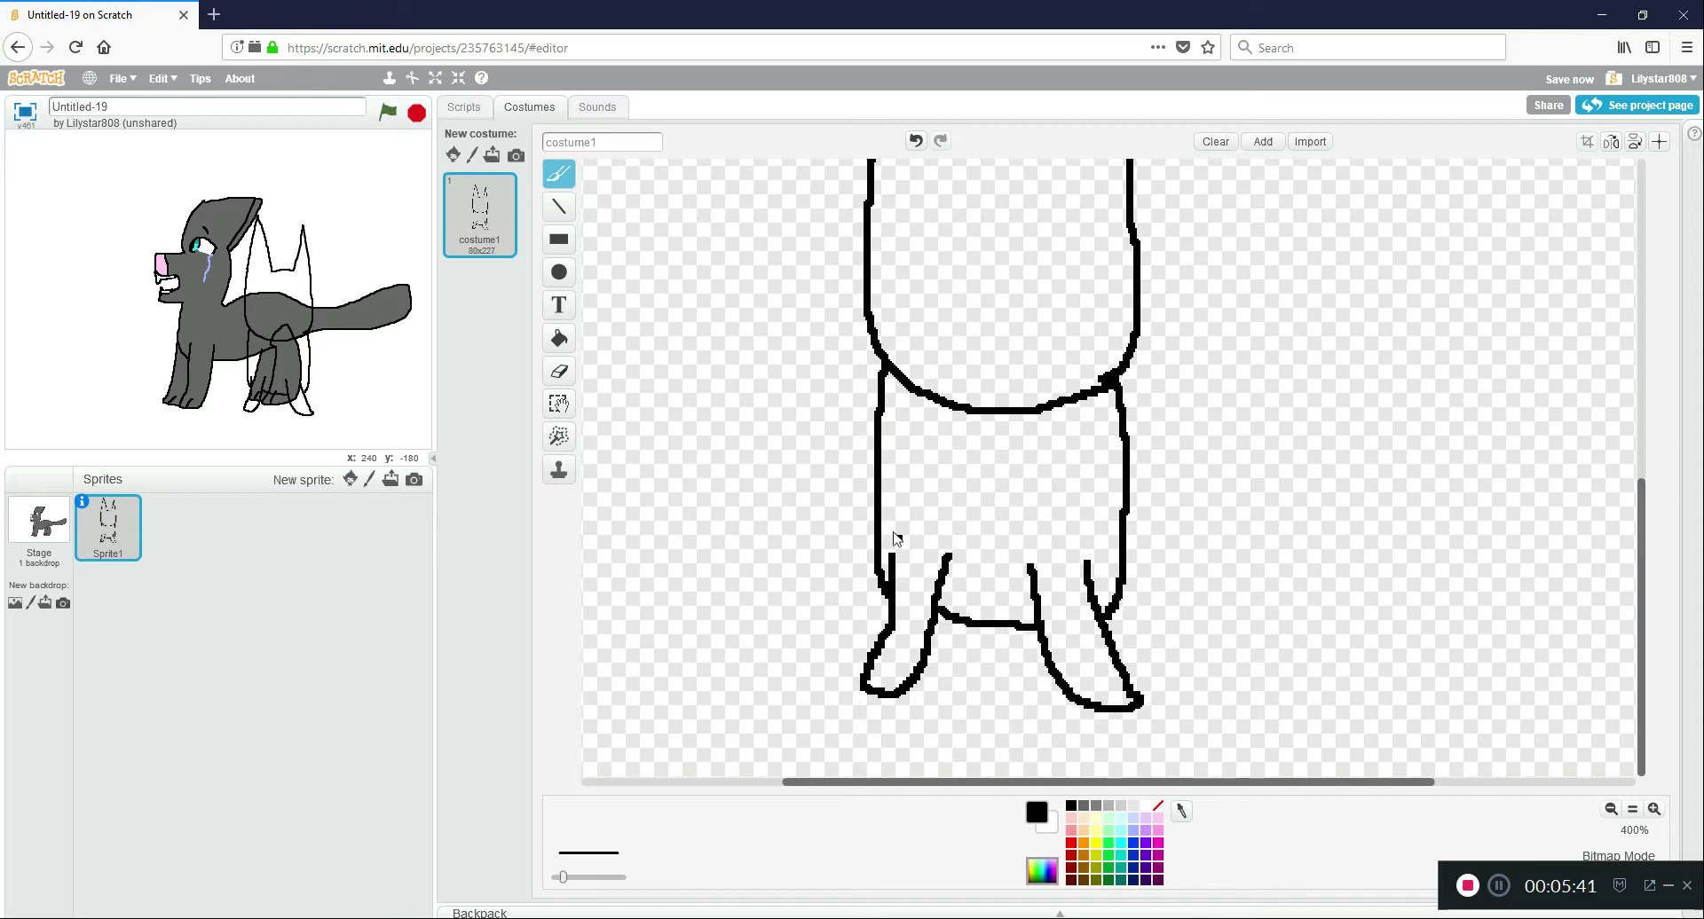
Add a black hind-leg outline on each side of the body and a long tail curling under the front paws.
mouse_move(874, 472)
left_mouse_down()
mouse_move(843, 533)
mouse_move(839, 608)
mouse_move(887, 595)
mouse_move(868, 618)
mouse_move(904, 599)
left_mouse_up()
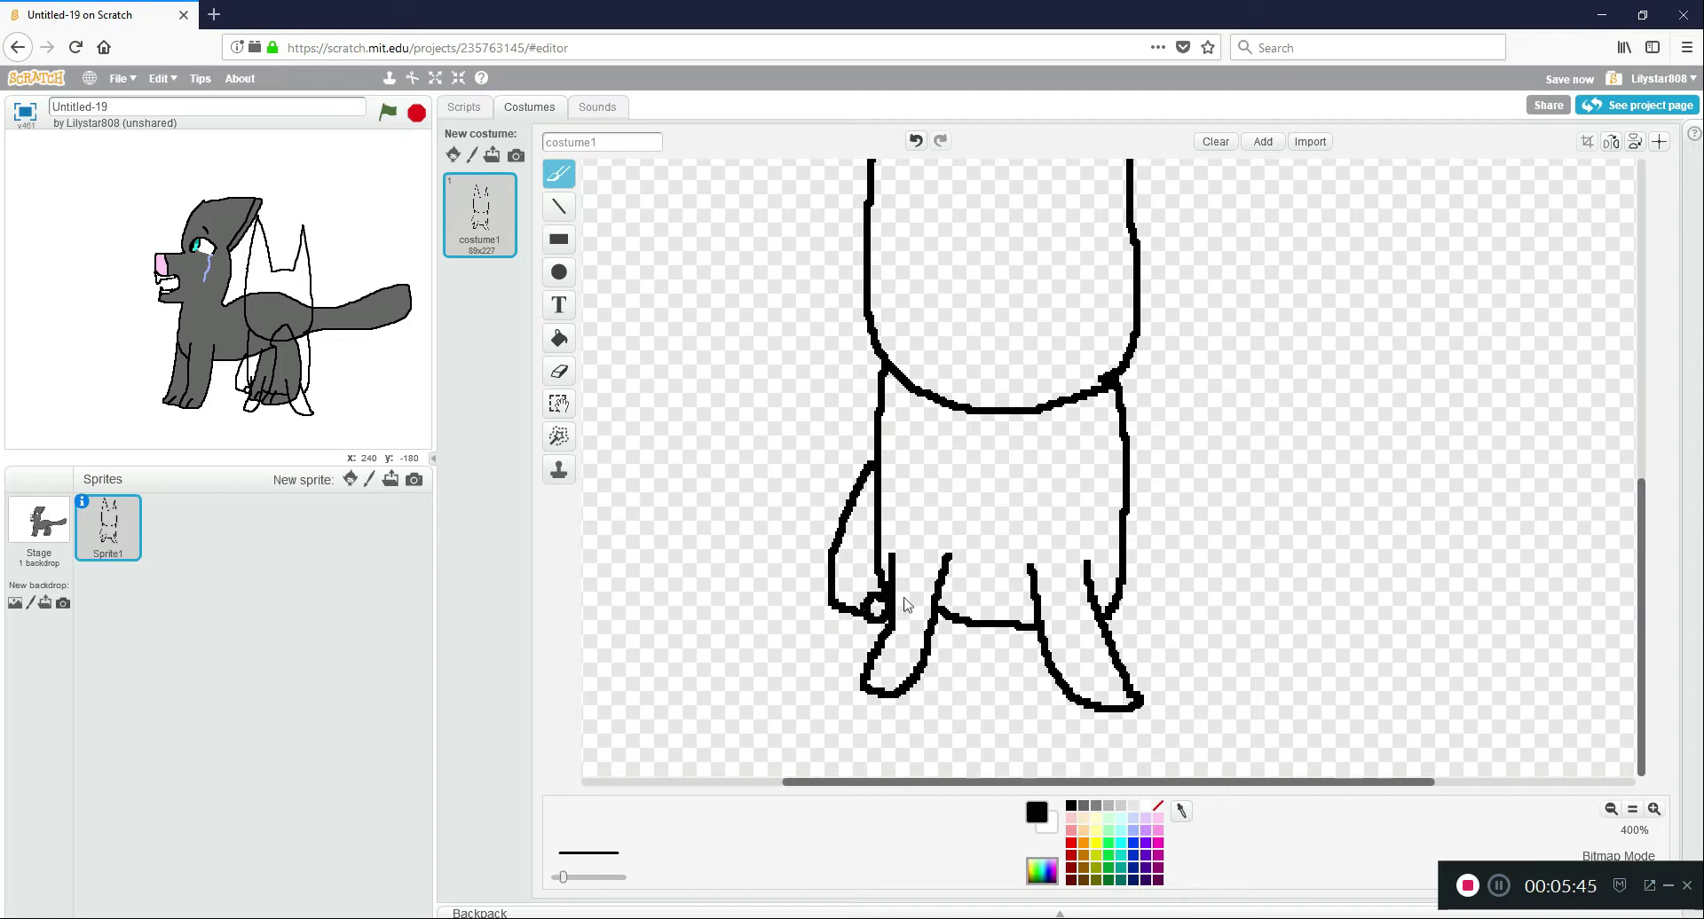
mouse_move(1133, 479)
left_mouse_down()
mouse_move(1146, 621)
mouse_move(1113, 645)
mouse_move(1122, 625)
left_mouse_up()
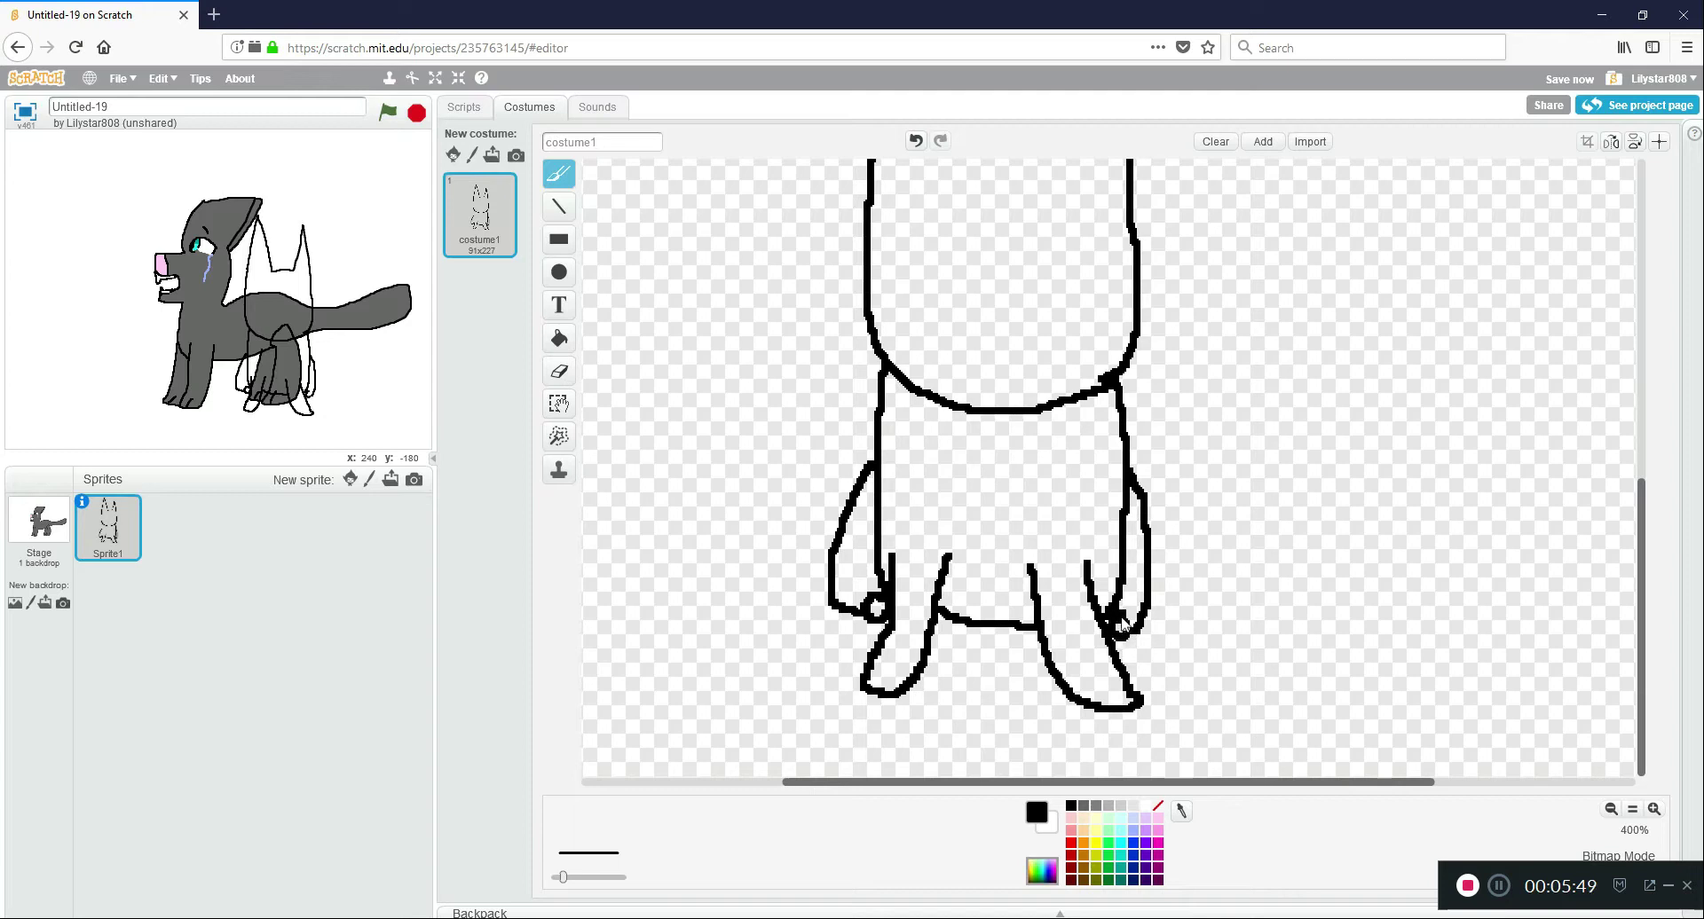
mouse_move(1152, 559)
left_mouse_down()
mouse_move(1198, 656)
mouse_move(1173, 750)
mouse_move(1038, 758)
mouse_move(995, 697)
mouse_move(1087, 735)
mouse_move(1150, 723)
mouse_move(1171, 683)
mouse_move(1151, 628)
left_mouse_up()
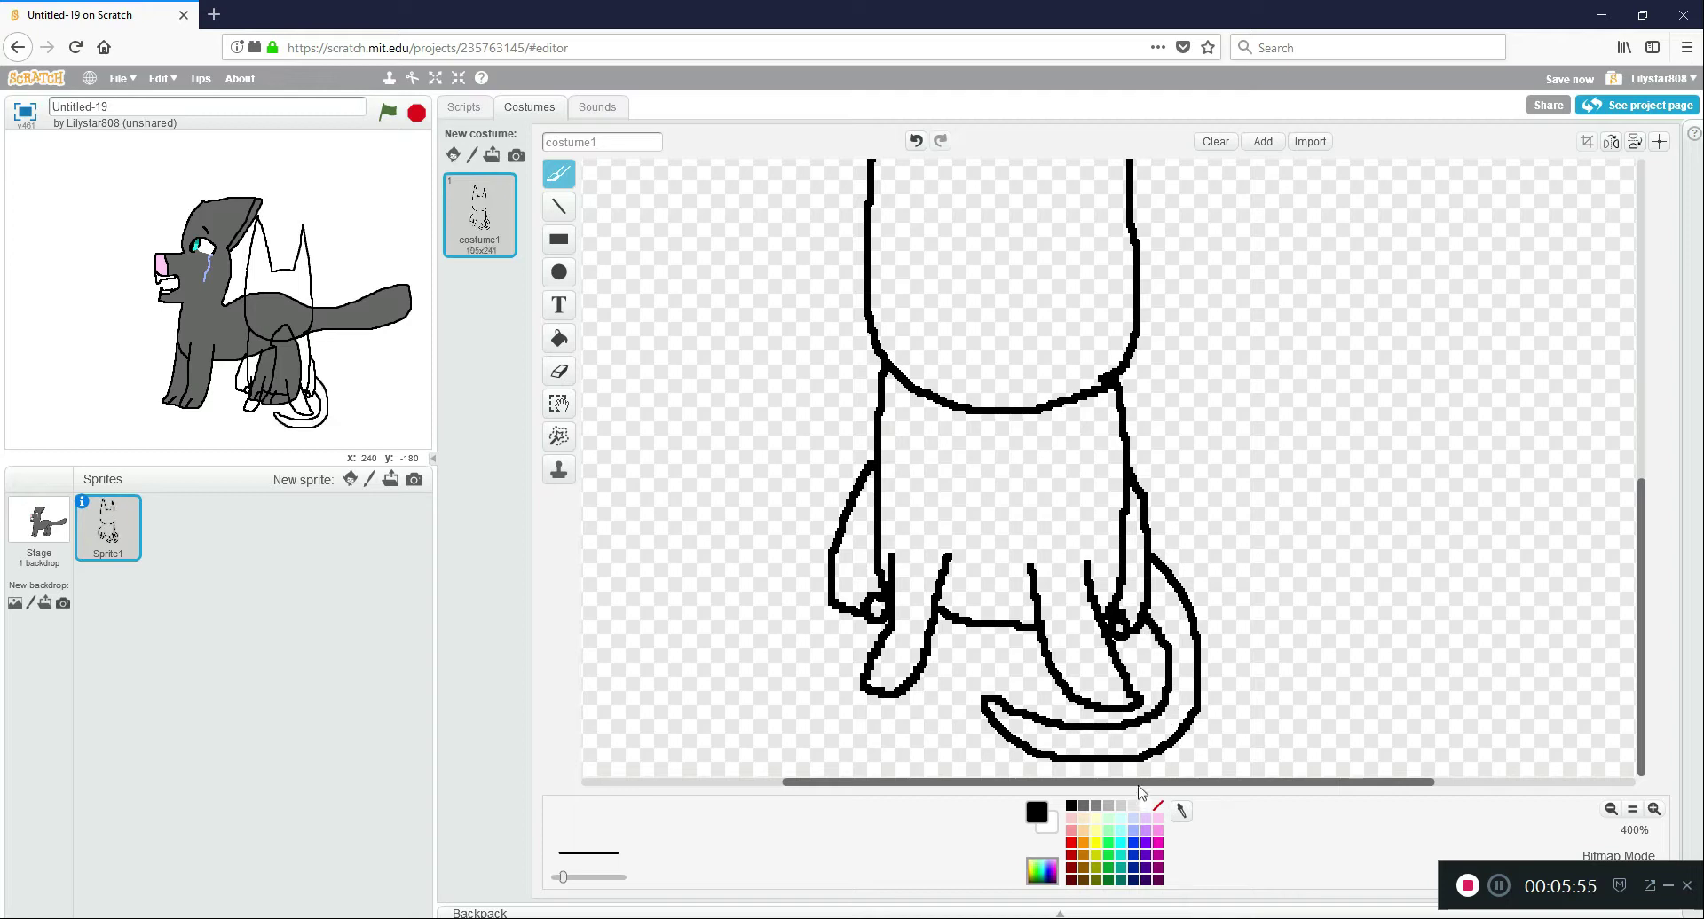
Fill the front-view animal's head, body, hind legs and tail with dark grey.
left_click(1086, 805)
left_click(559, 338)
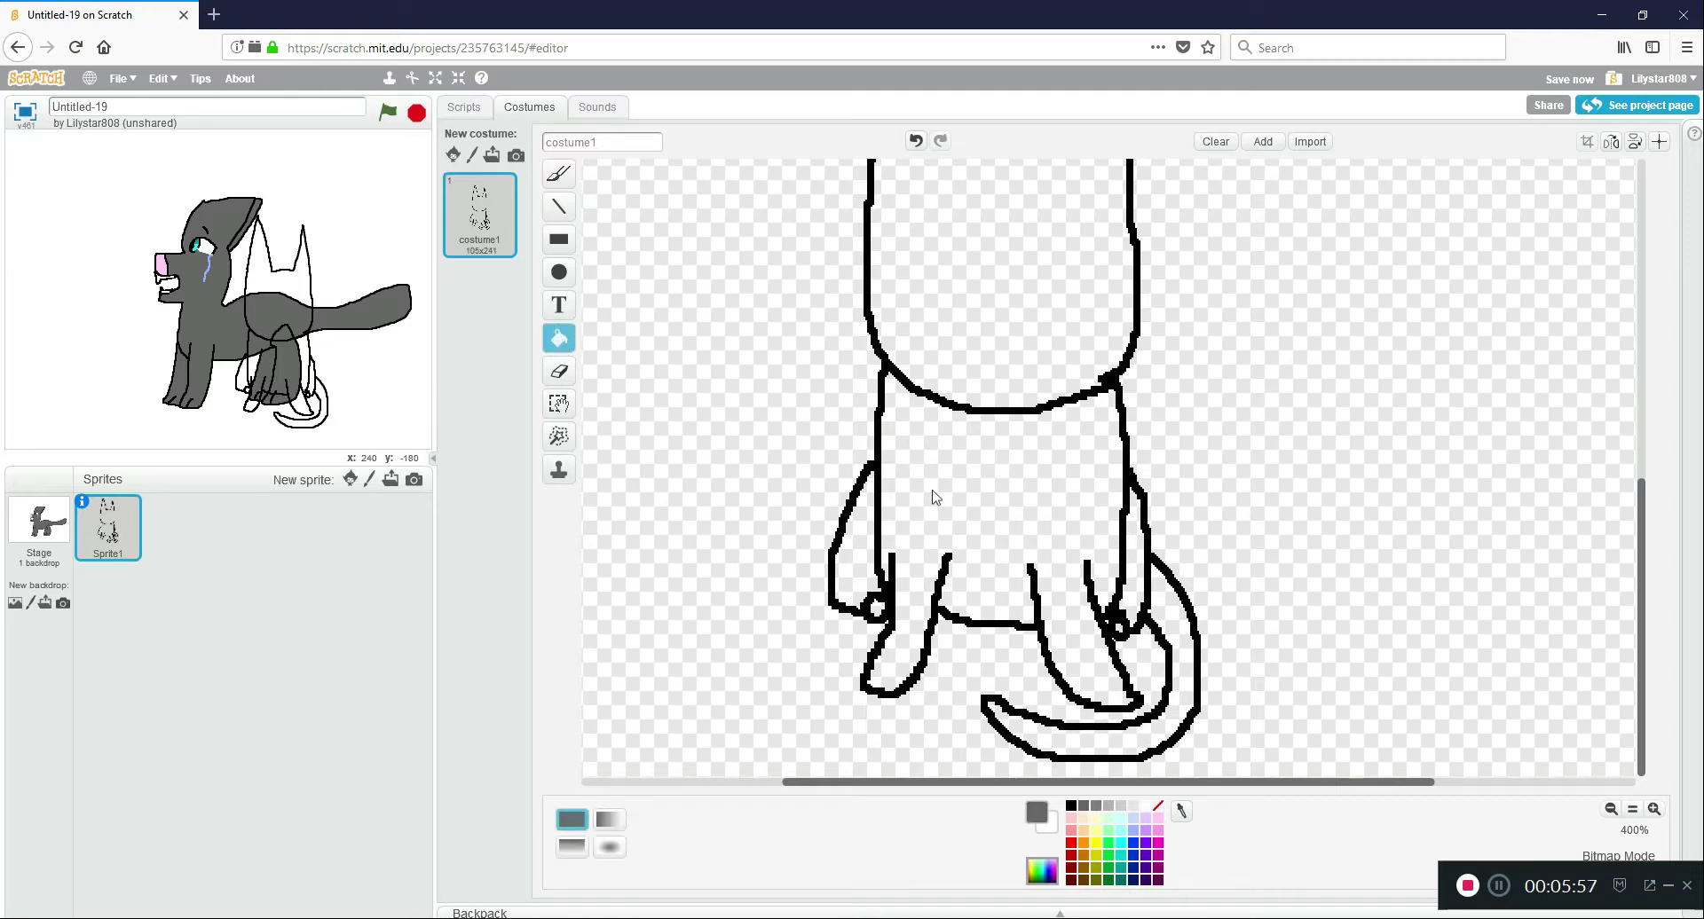
left_click(935, 493)
left_click(947, 310)
left_click(868, 532)
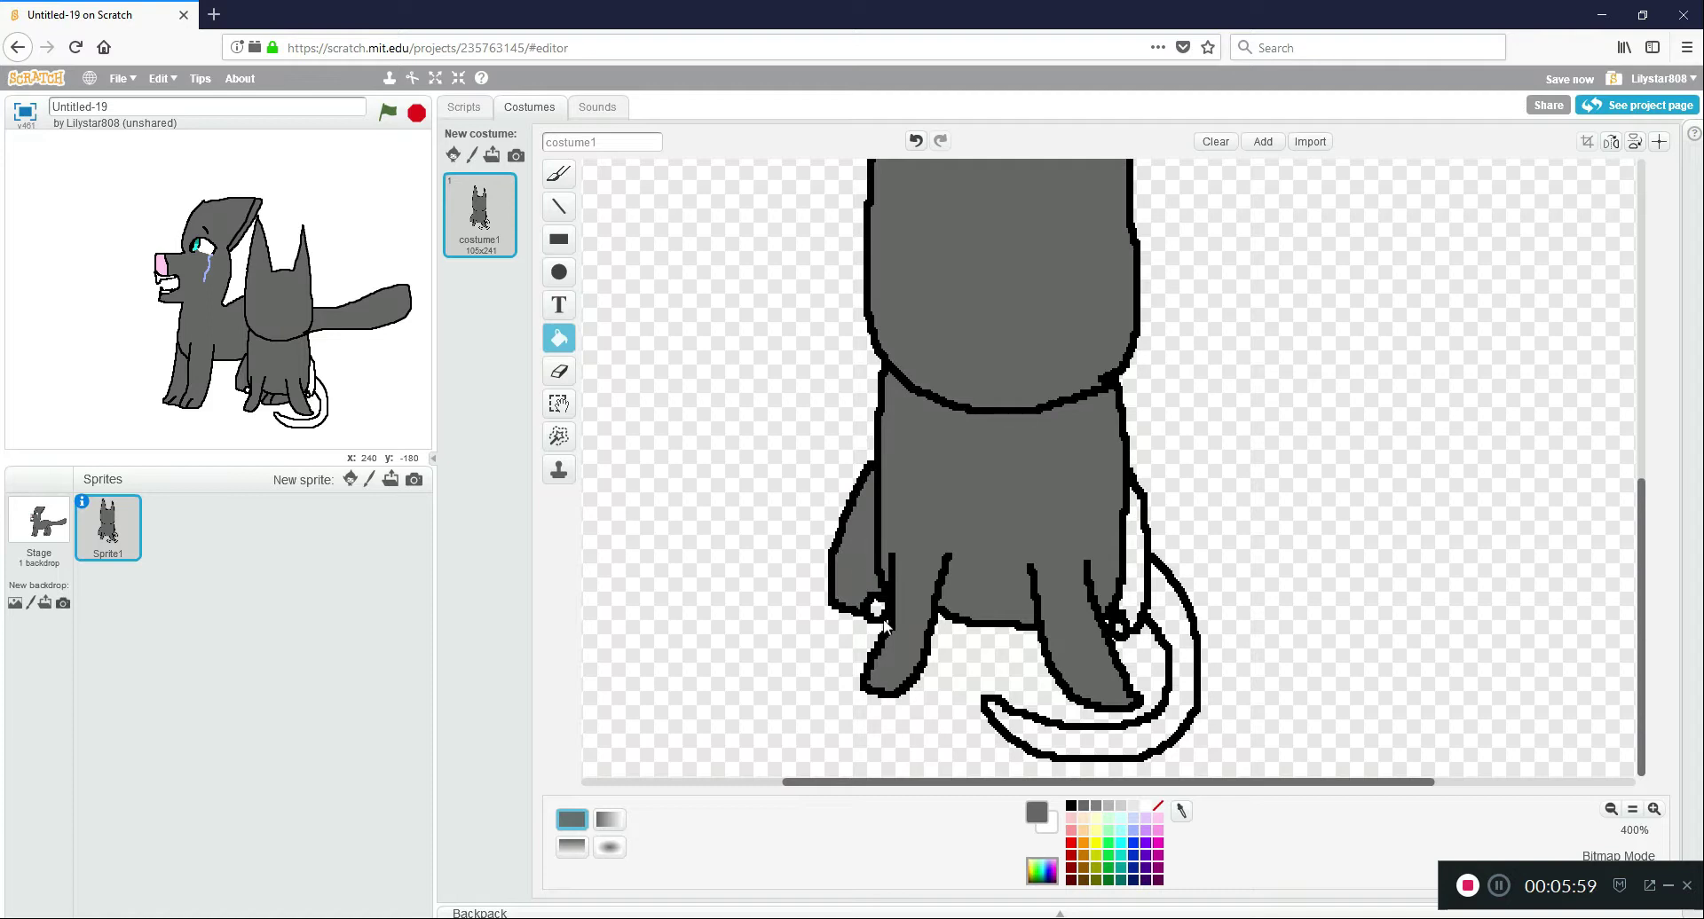
left_click(1127, 603)
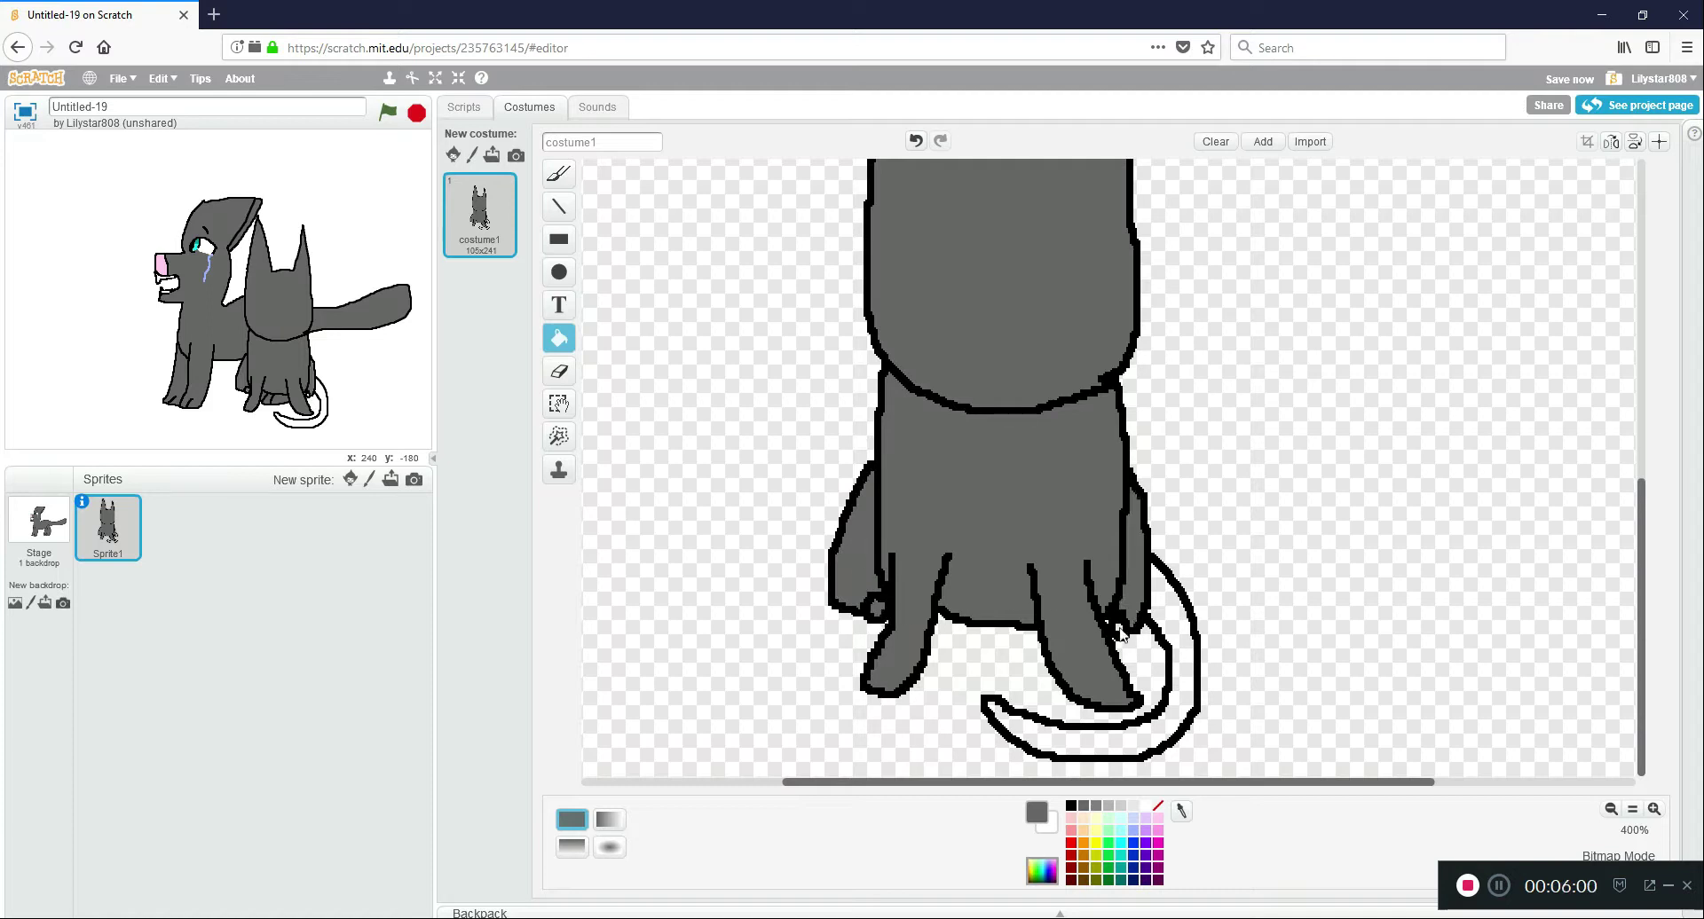
left_click(1172, 622)
left_click(1611, 810)
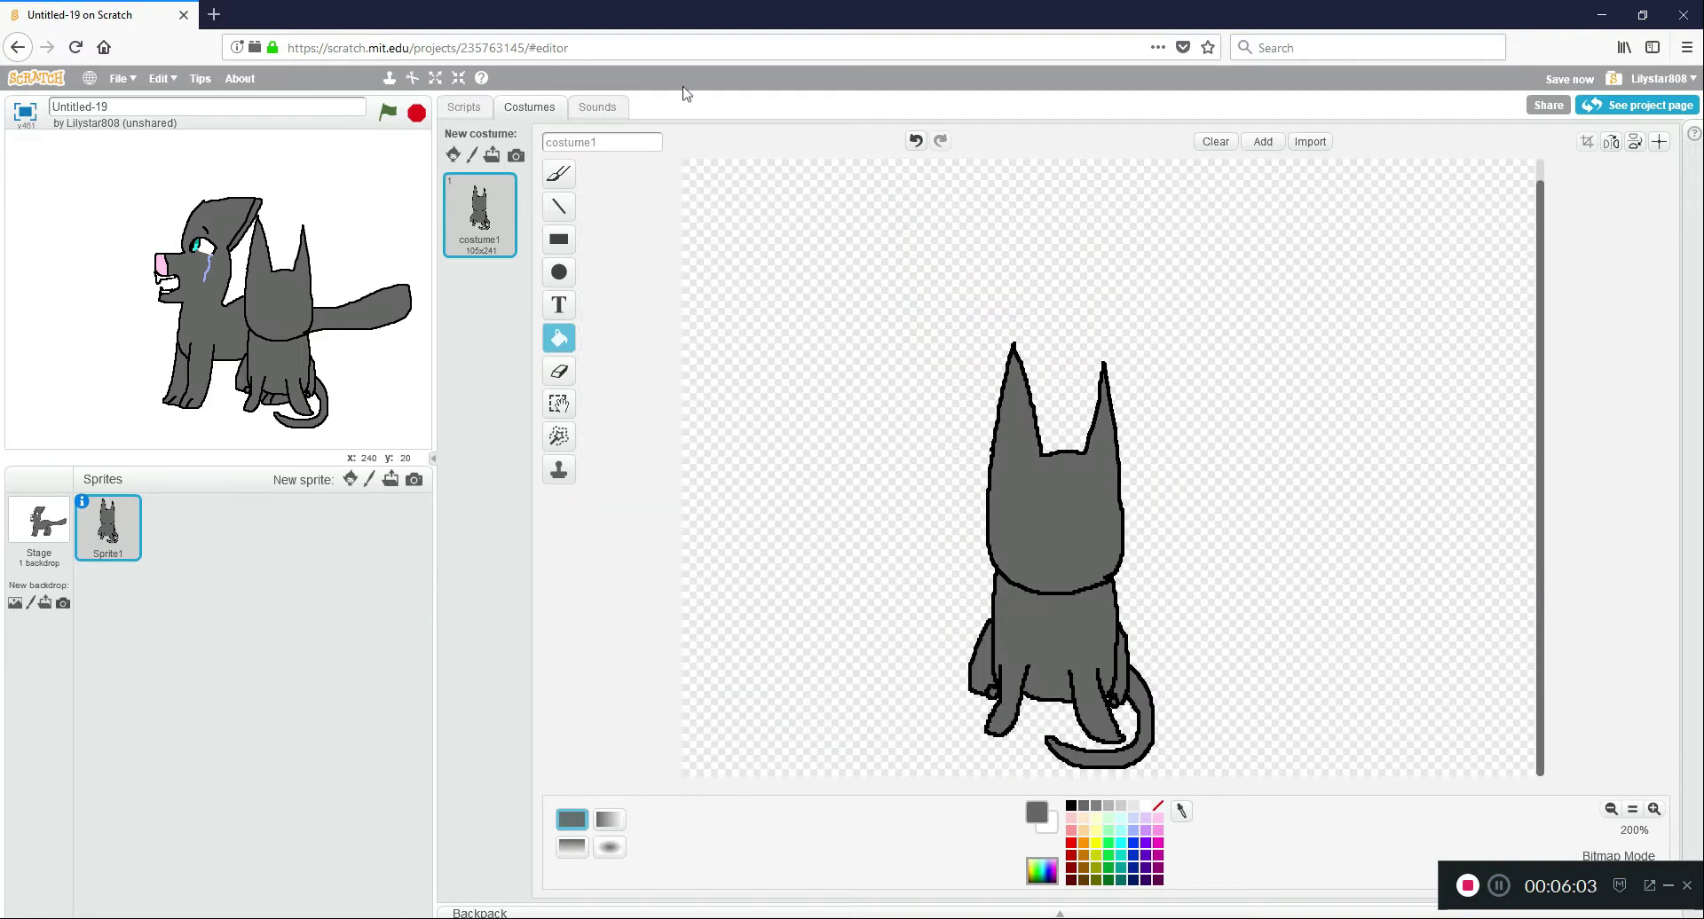
Brush two closed curved eyes, a small V-shaped nose and a short mouth in black on the face.
left_click(1654, 809)
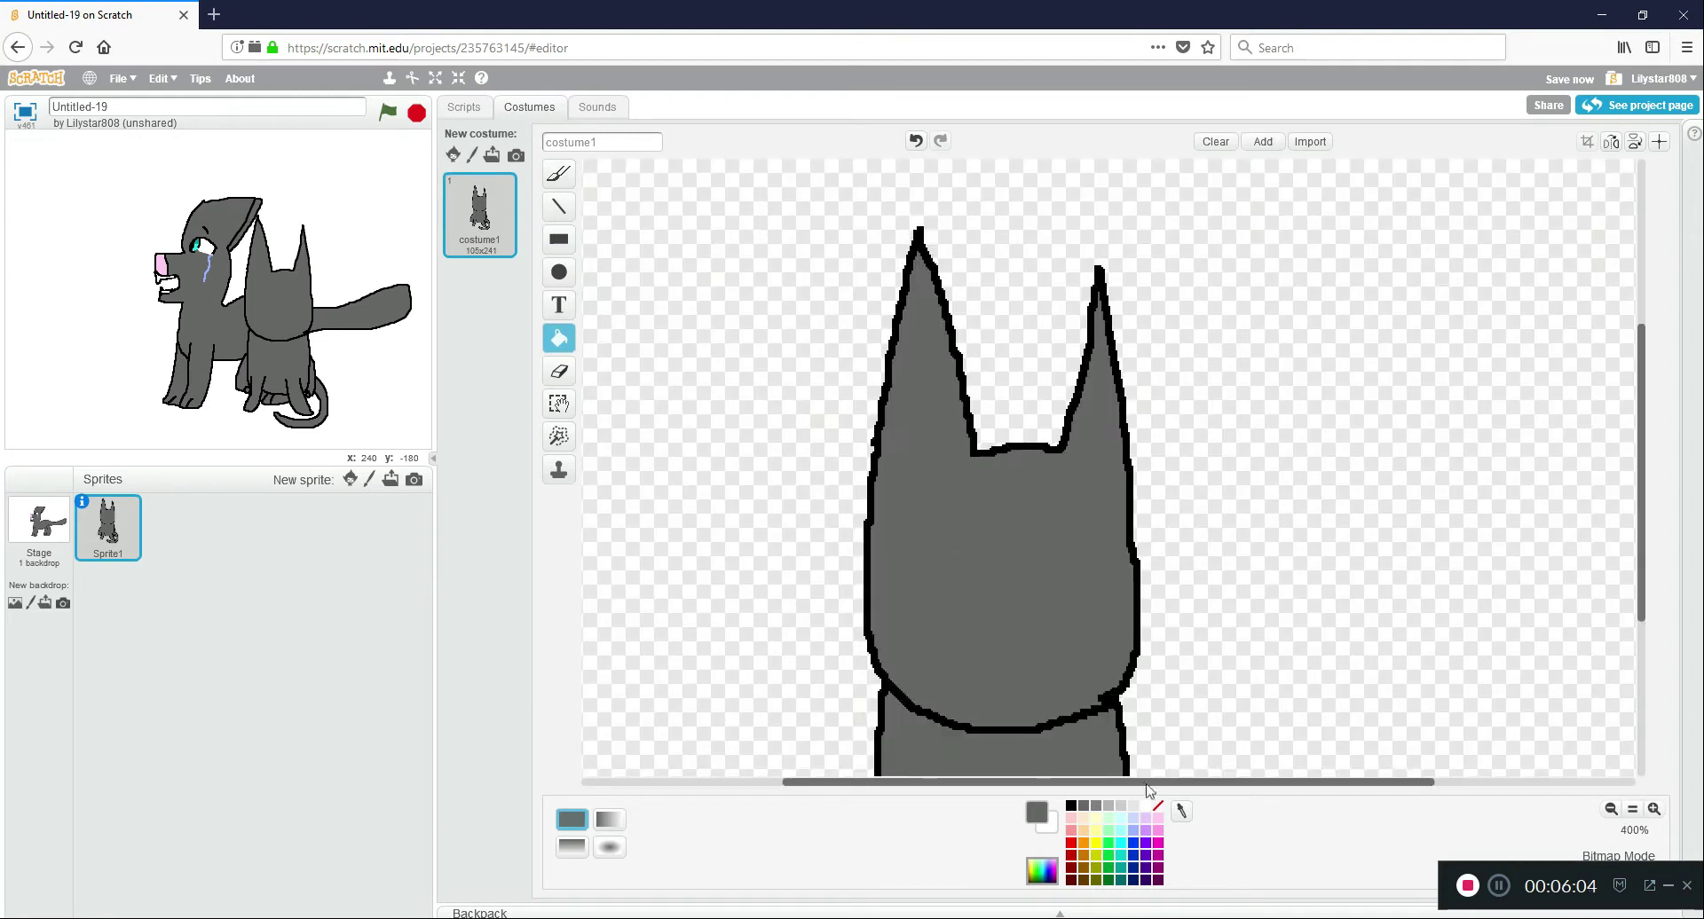
left_click(1071, 807)
left_click(559, 173)
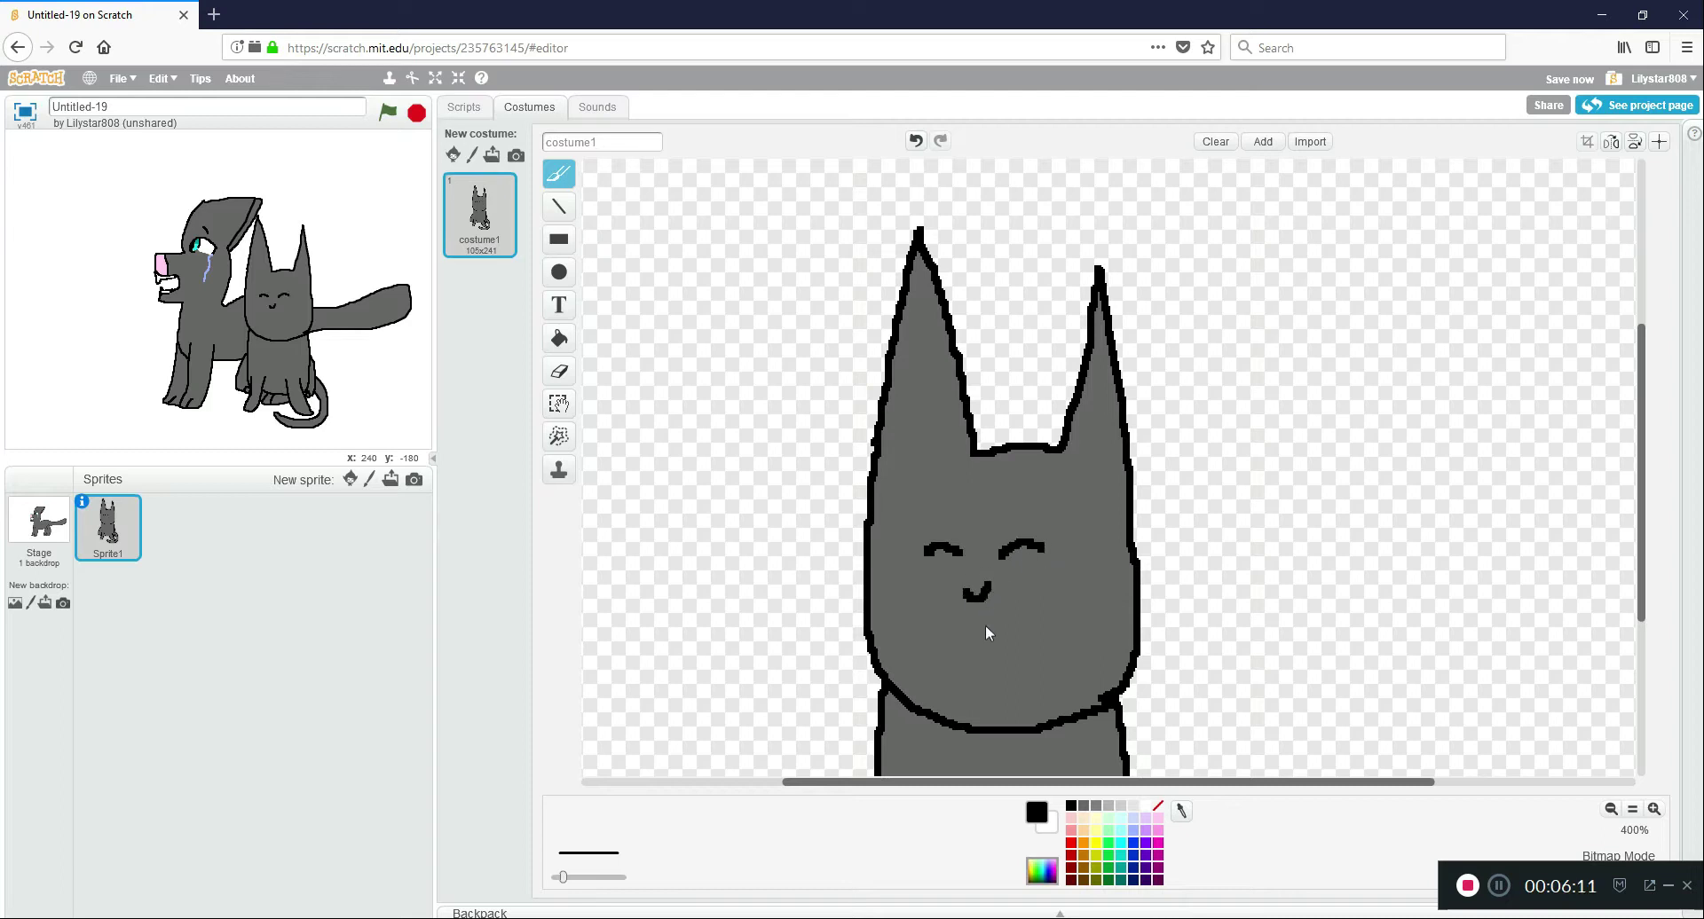
left_click(915, 140)
left_click(1611, 808)
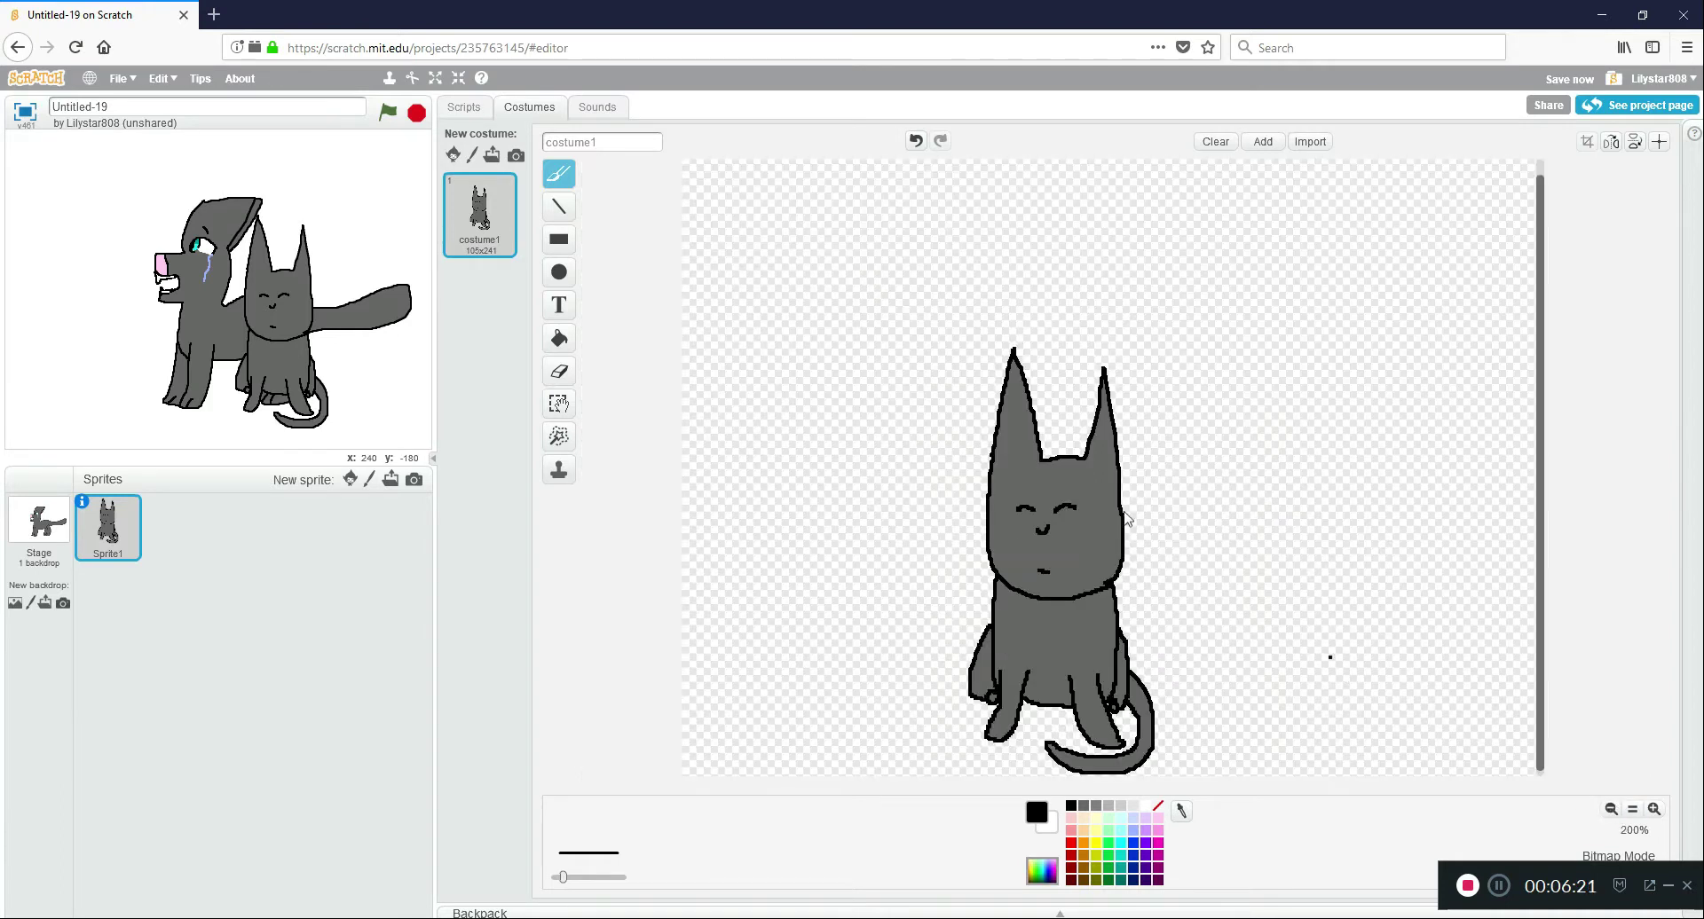
Draw a closed wavy navy outline around the whole seated animal and fill the space inside it with navy.
left_click(1123, 849)
left_click(938, 401)
left_click(1147, 868)
left_click(1140, 822)
left_click(1134, 879)
mouse_move(975, 339)
left_mouse_down()
mouse_move(925, 425)
mouse_move(884, 612)
mouse_move(930, 744)
left_mouse_up()
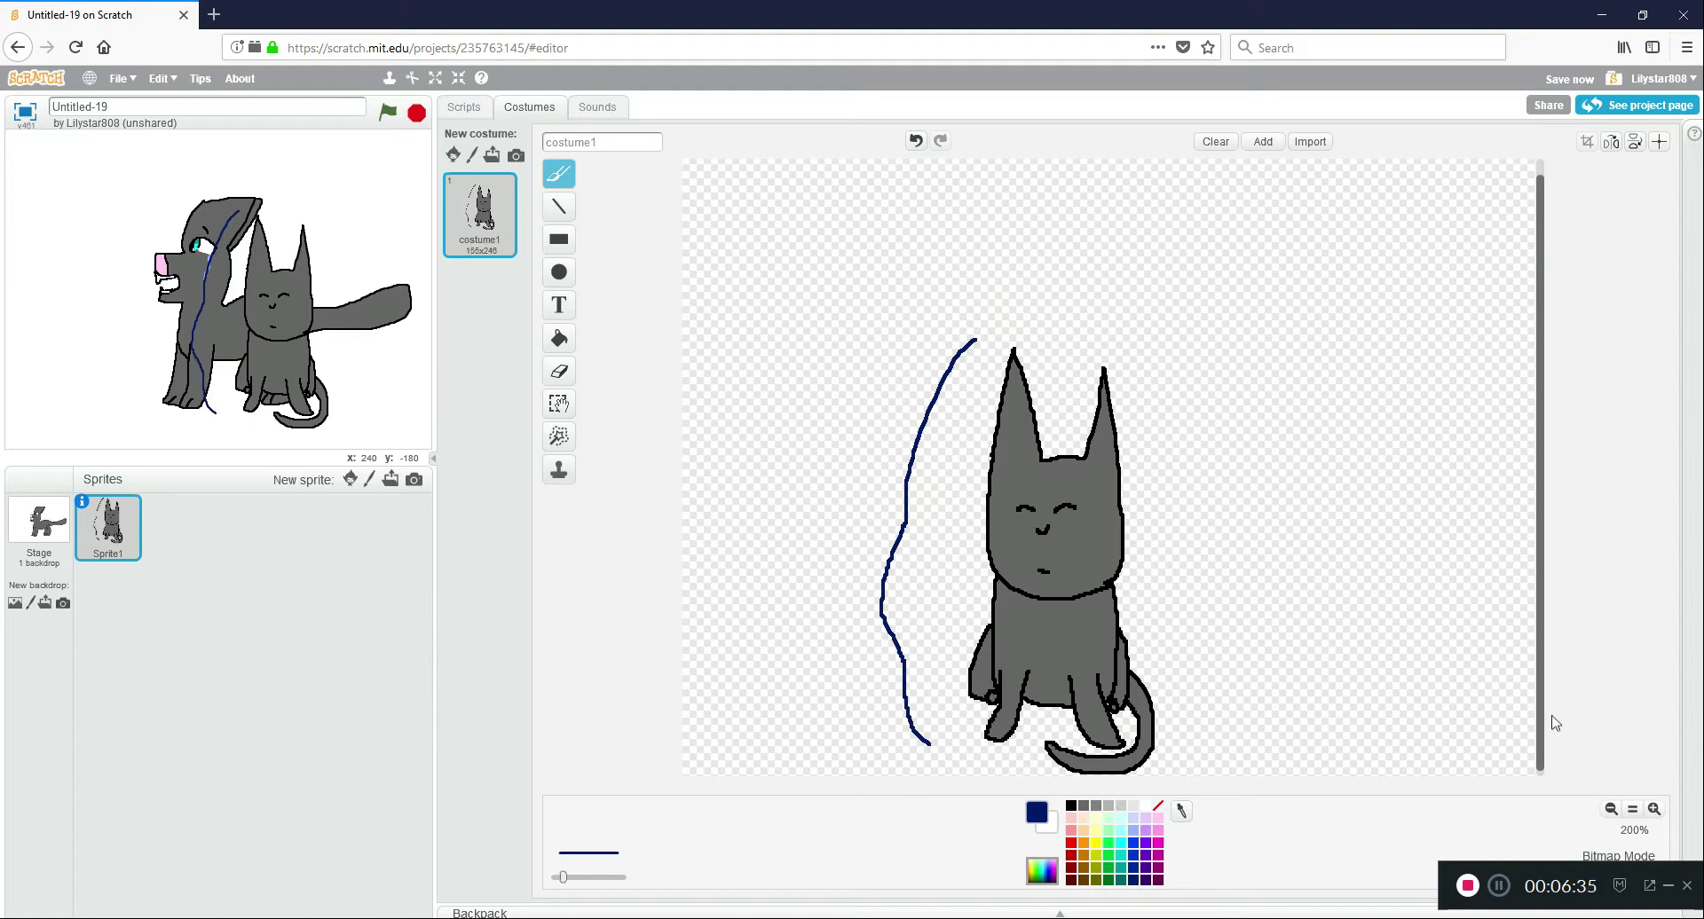
scroll(1545, 760, "down", 1)
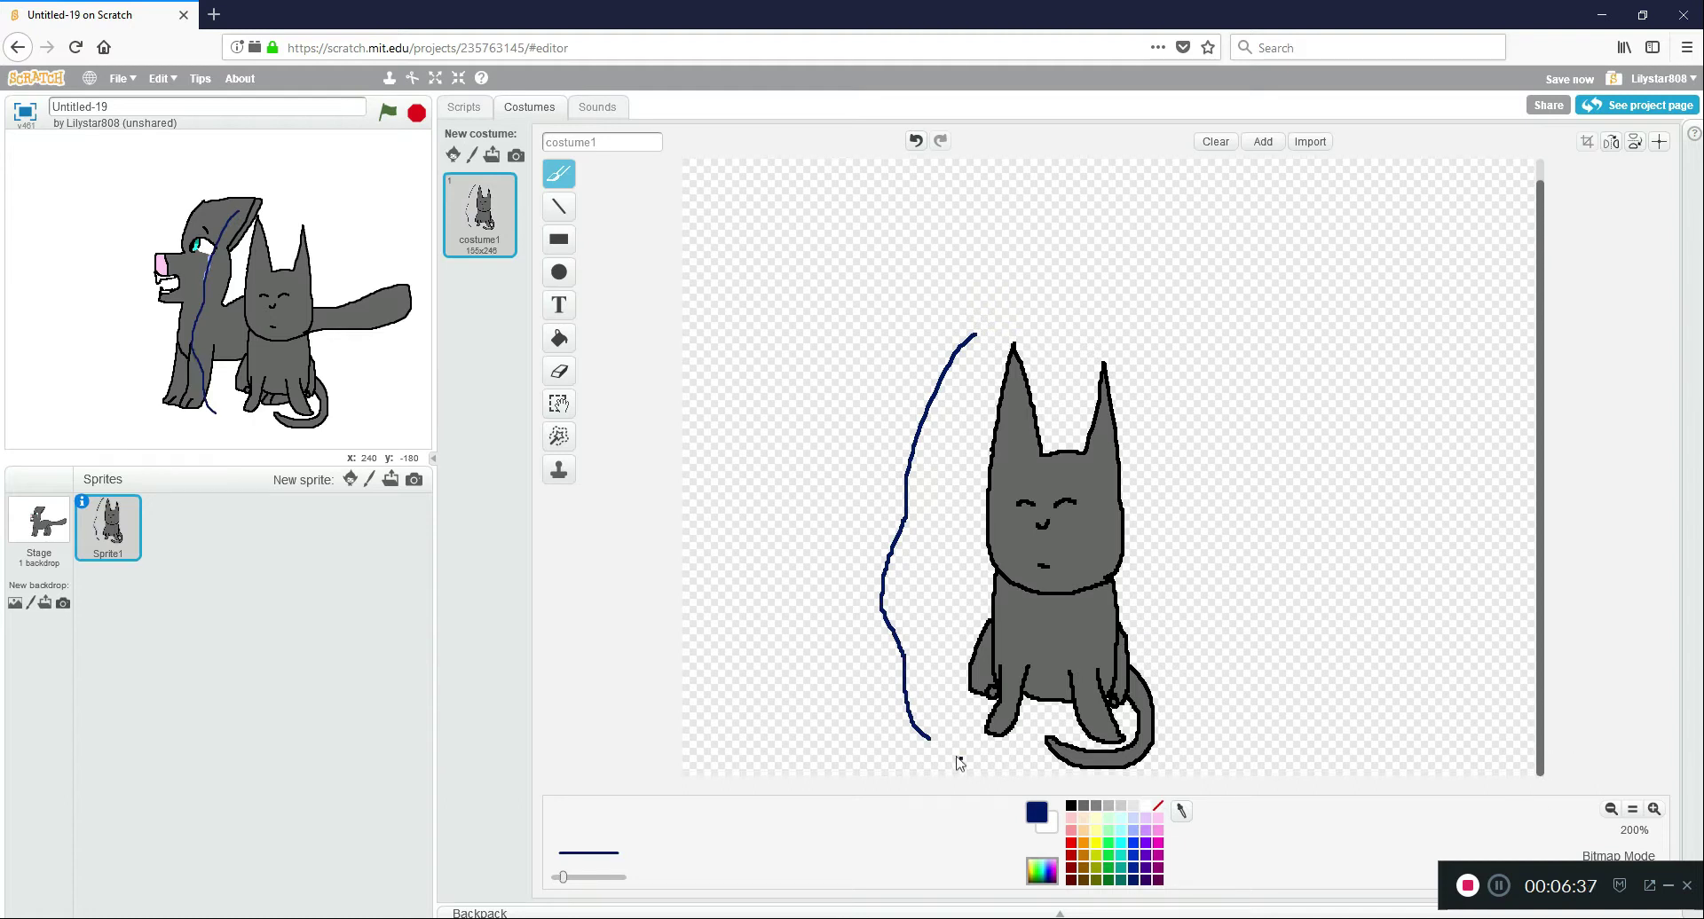
left_click_drag(932, 745, 1048, 771)
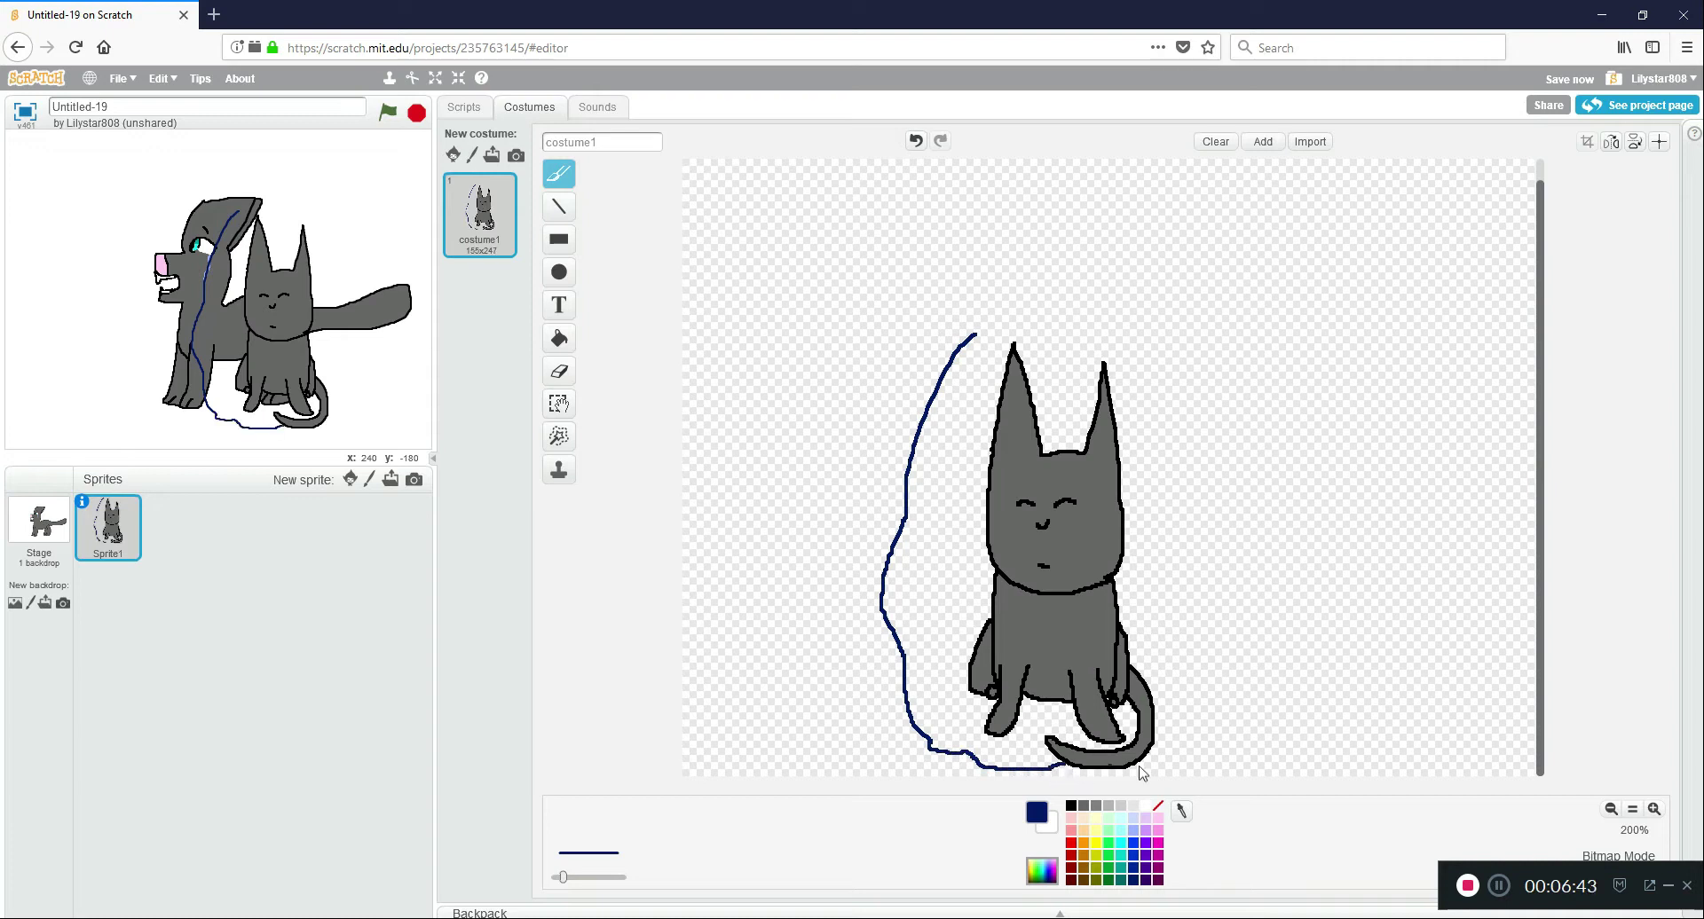
mouse_move(1155, 751)
left_mouse_down()
mouse_move(1189, 739)
mouse_move(1203, 661)
mouse_move(1171, 441)
mouse_move(1117, 339)
mouse_move(1012, 322)
mouse_move(971, 341)
left_mouse_up()
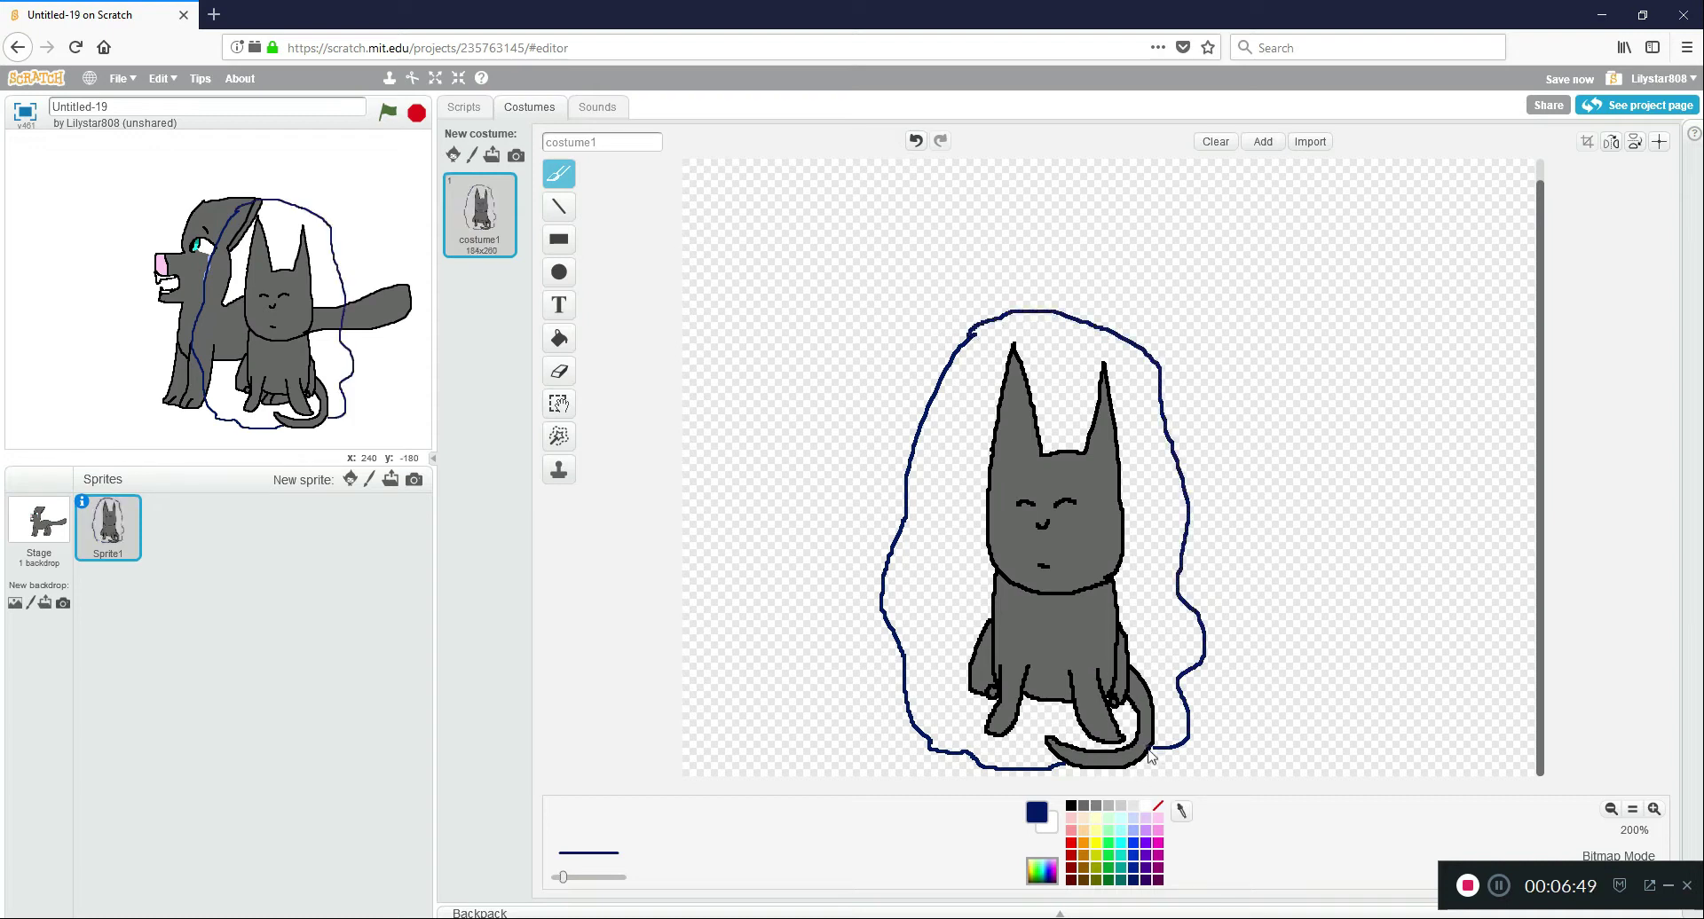
left_click(560, 342)
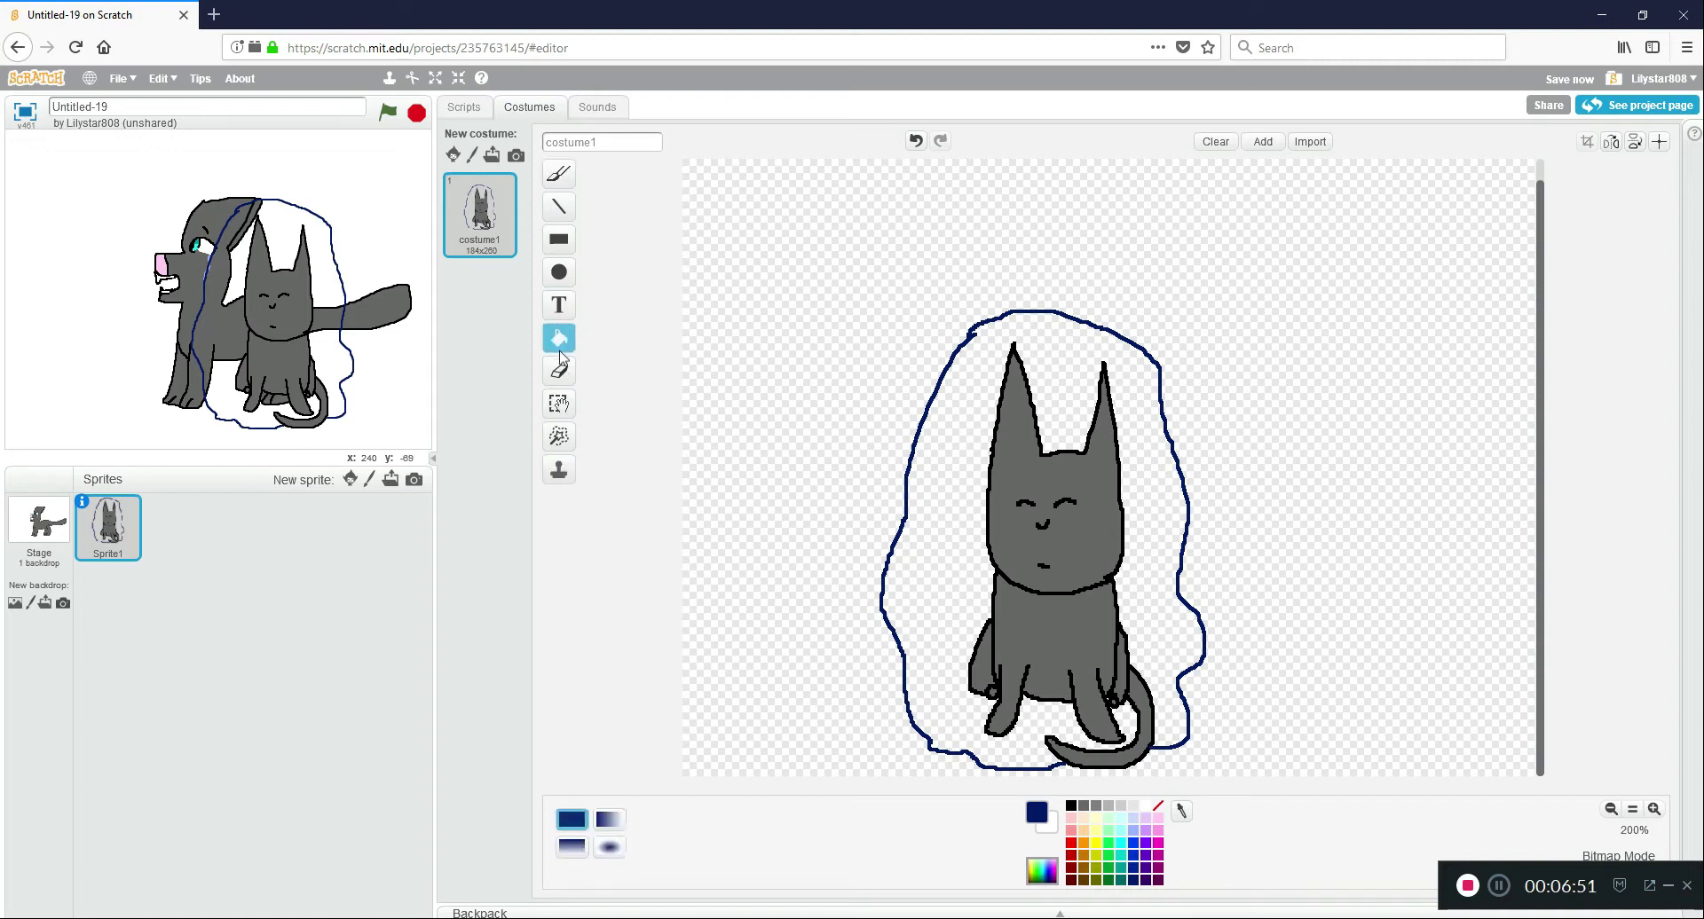
left_click(962, 587)
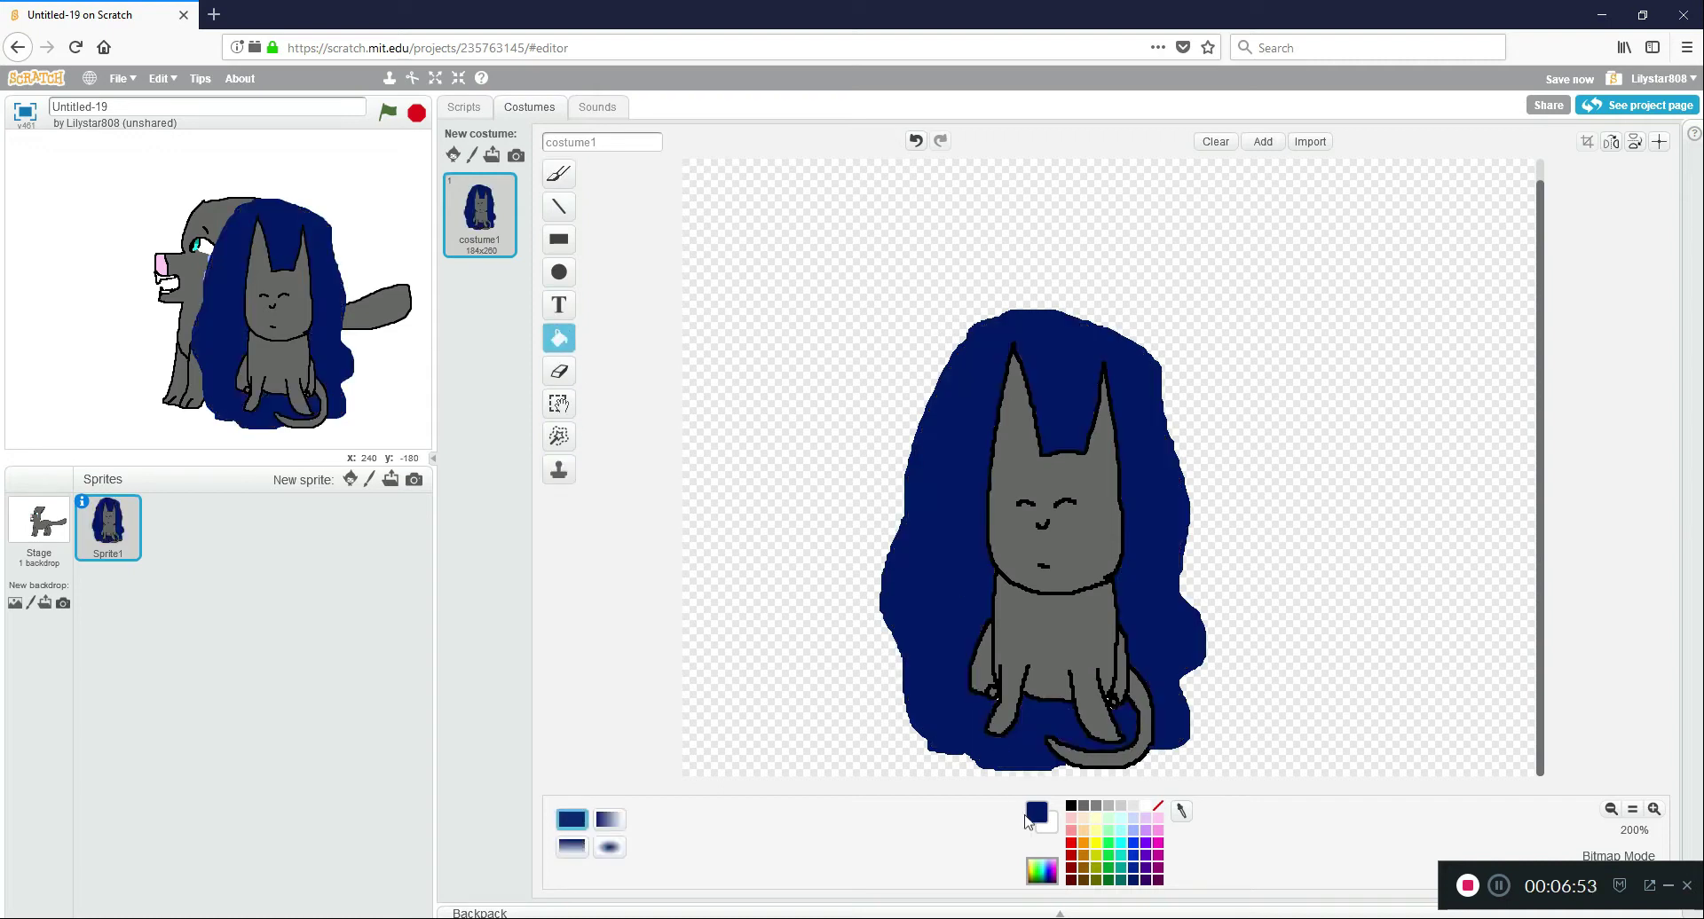
Delete the front-view animal sprite and replace the crying-animal backdrop with a blank one.
left_click_drag(271, 332, 346, 330)
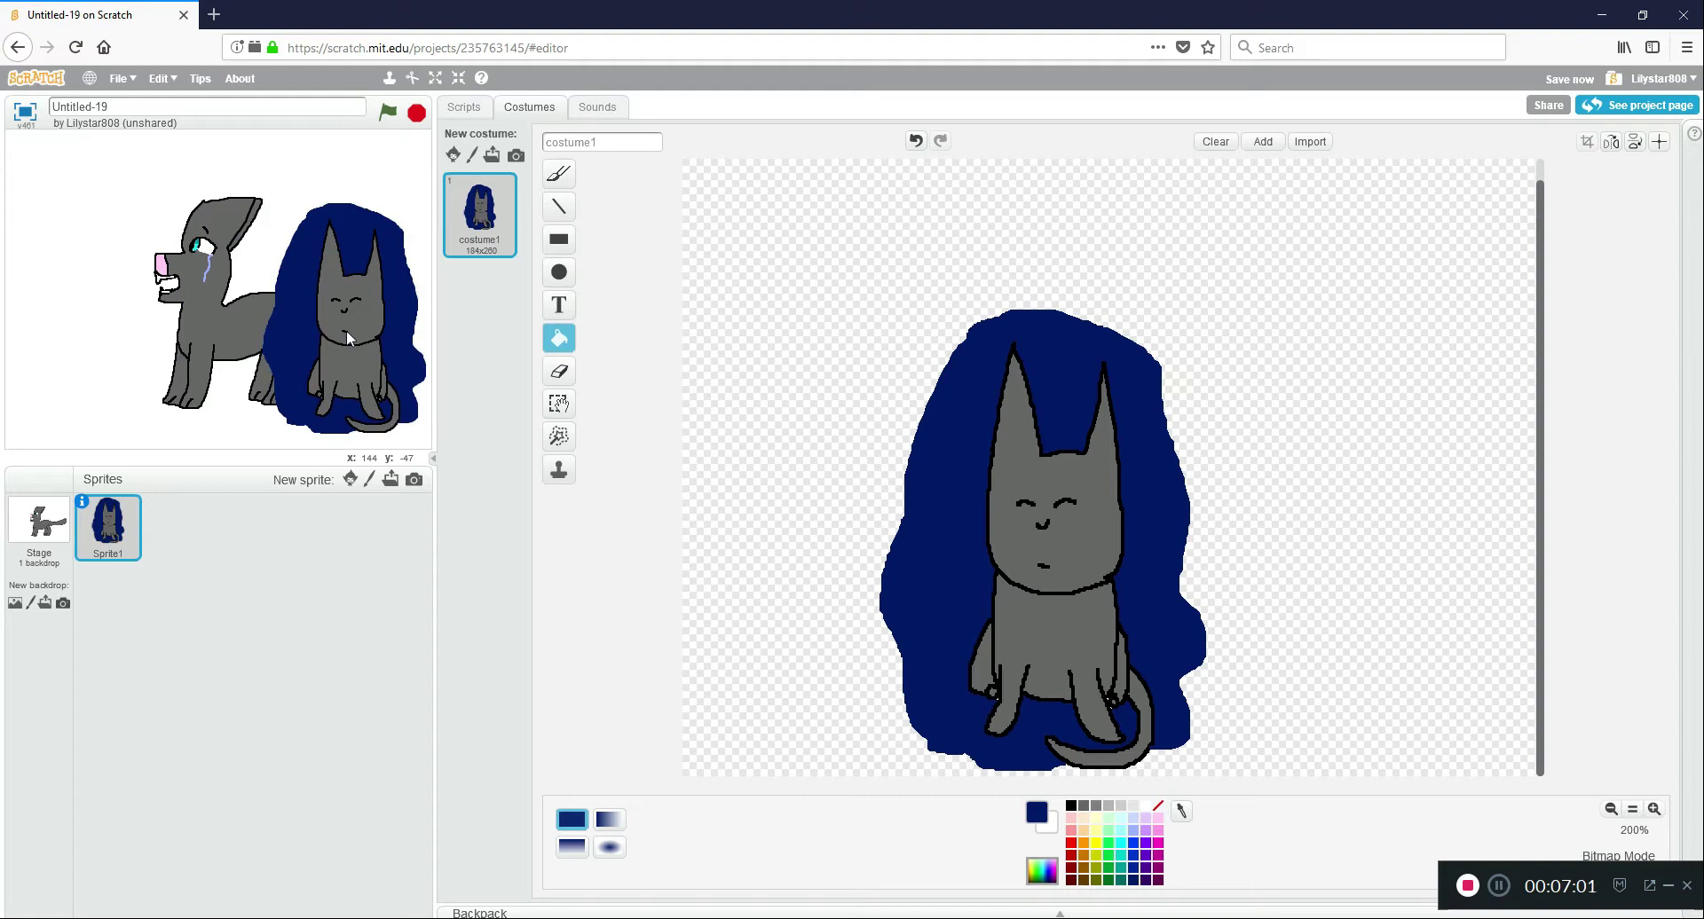
right_click(119, 530)
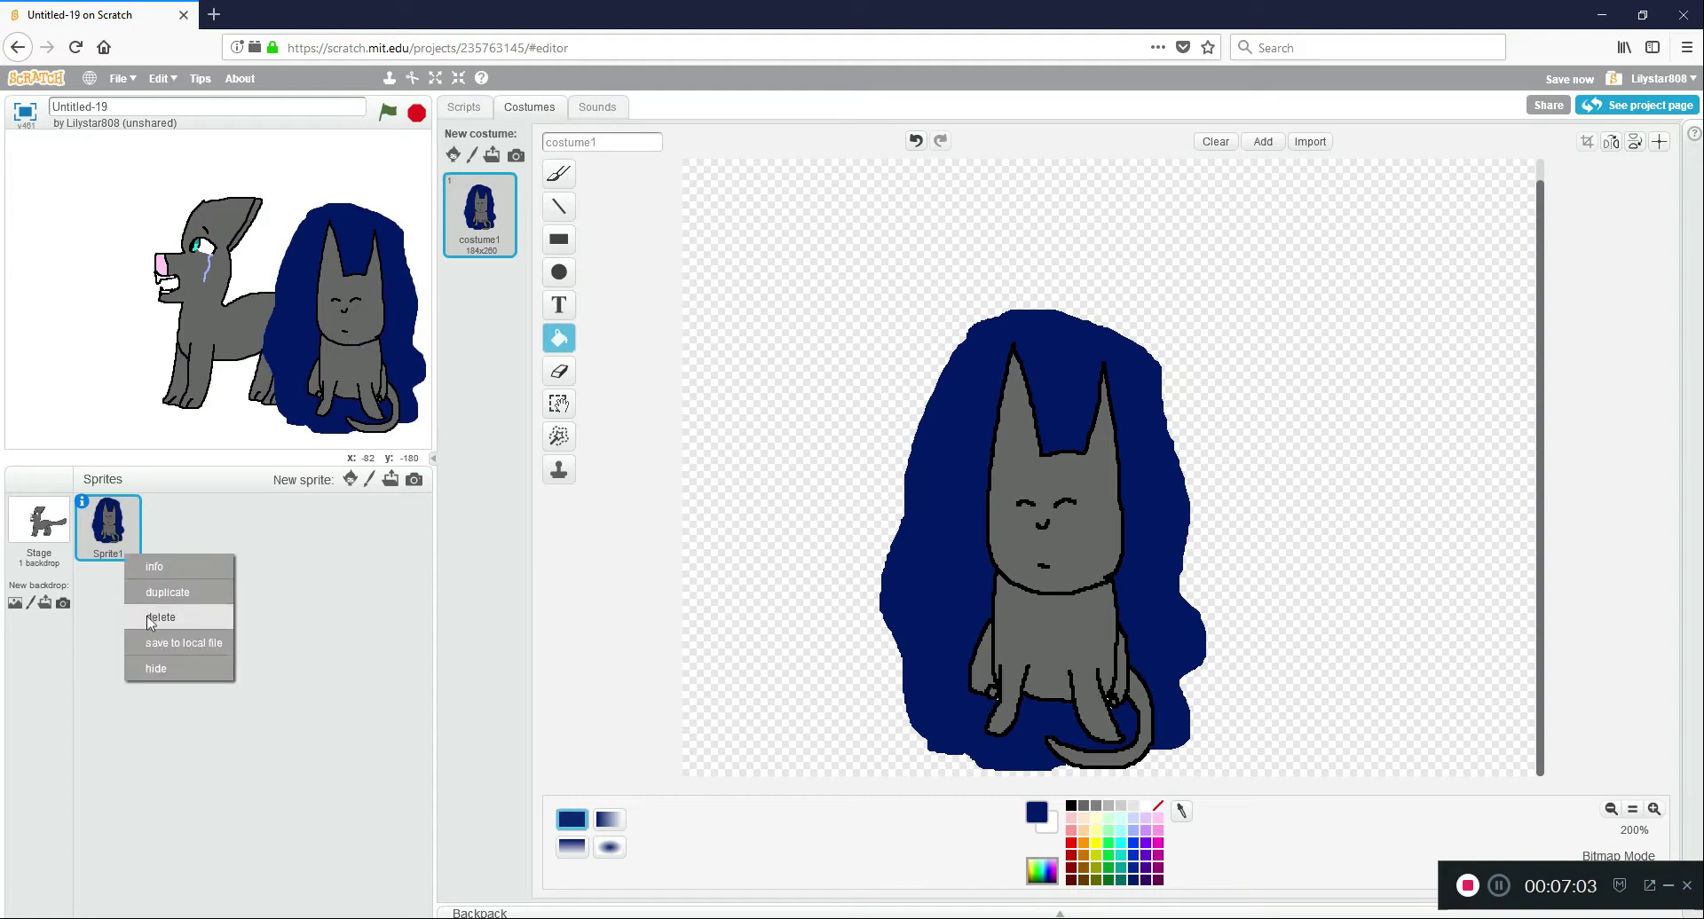
left_click(145, 612)
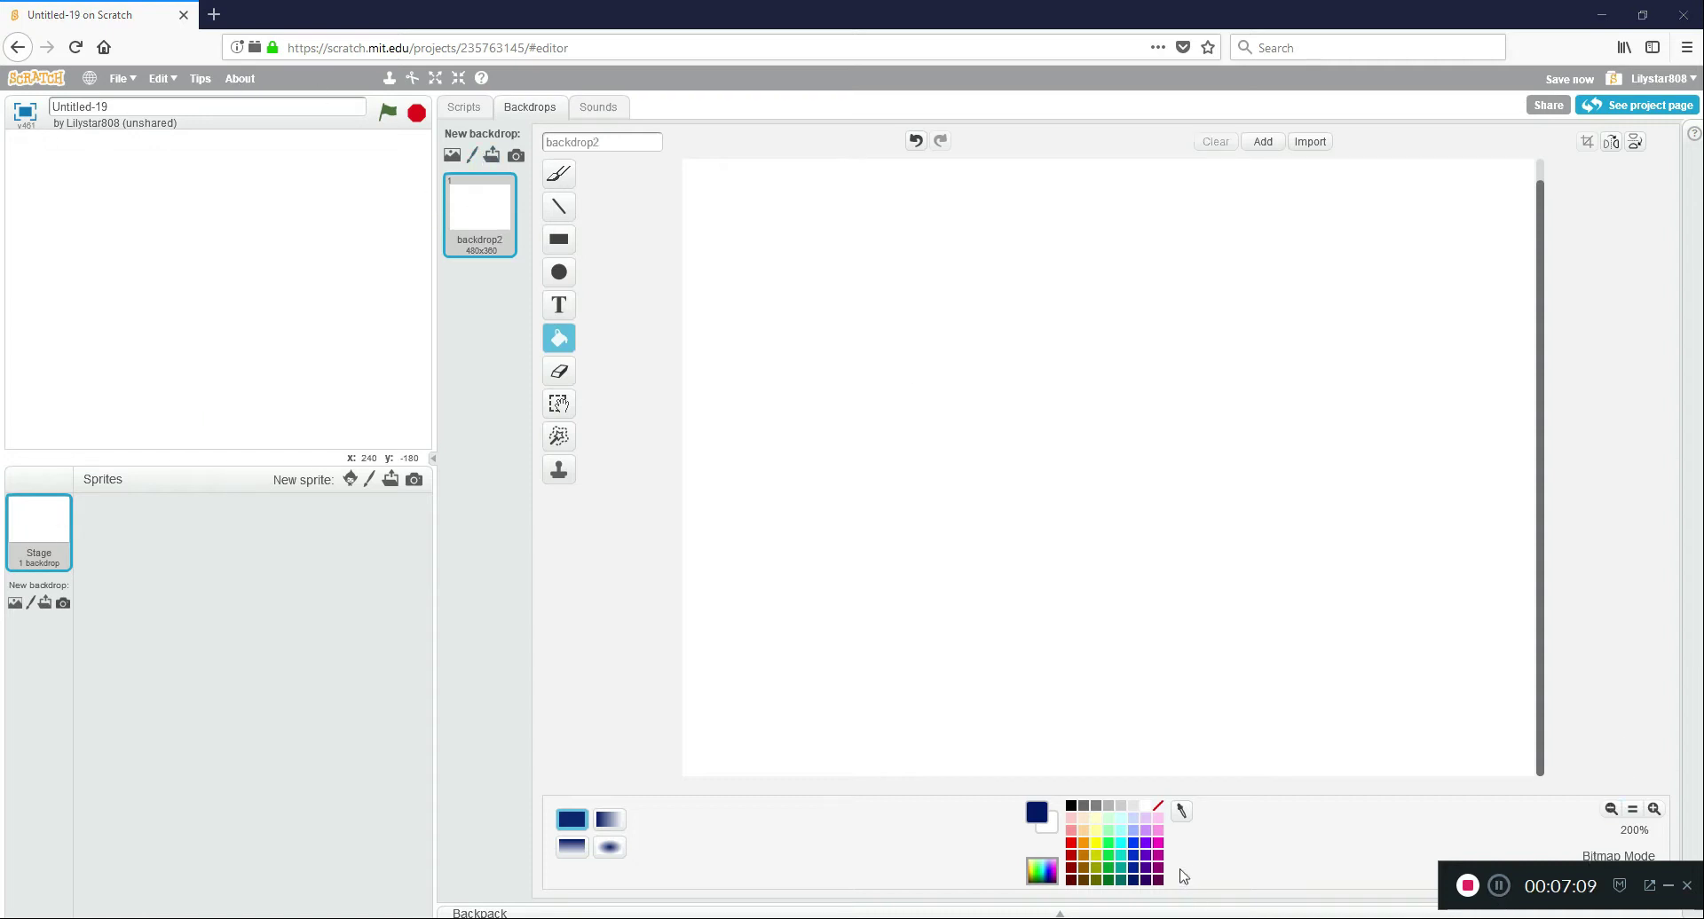
left_click(1084, 879)
left_click(1052, 872)
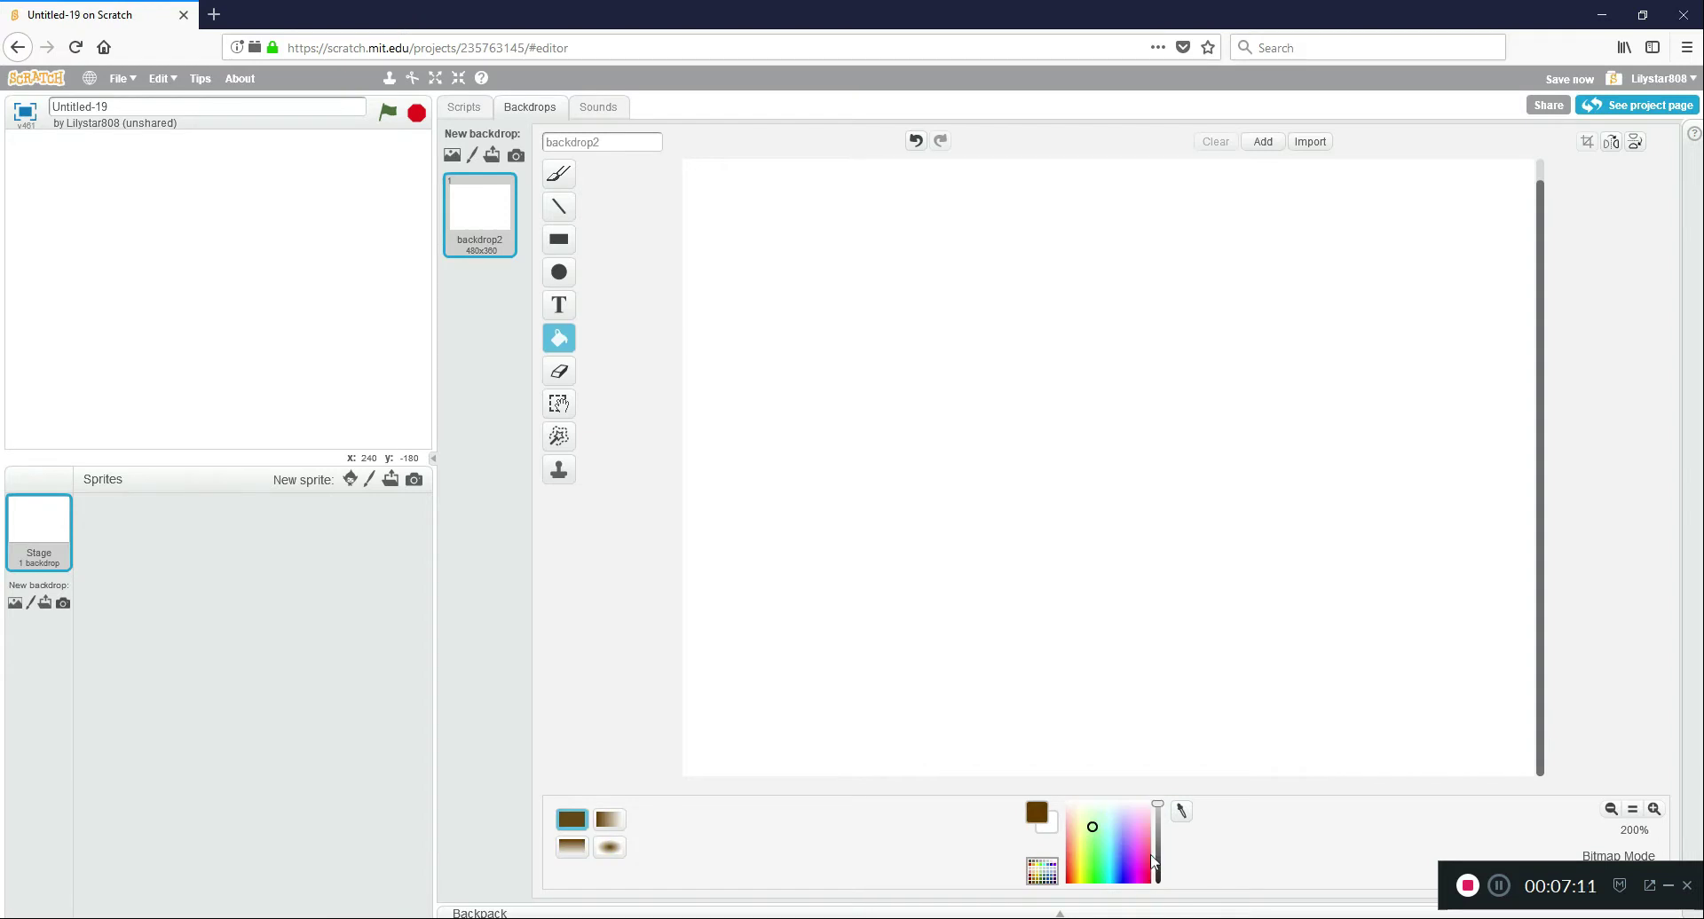
left_click(1158, 868)
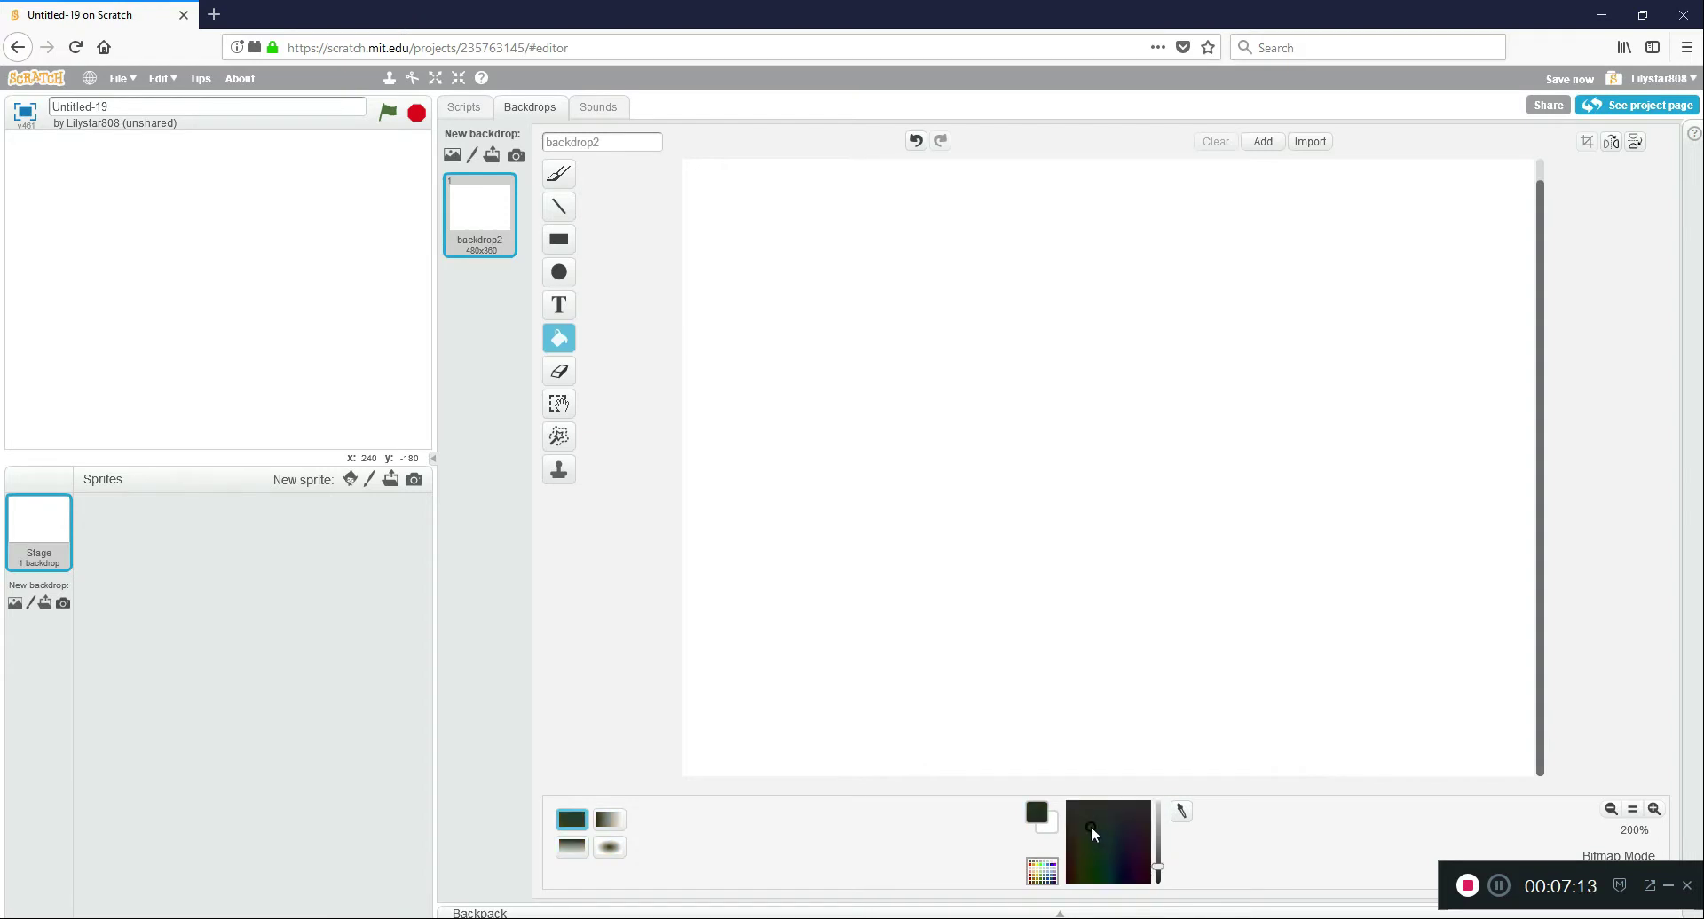
left_click(1157, 873)
left_click_drag(1156, 874, 1142, 686)
left_click(1072, 883)
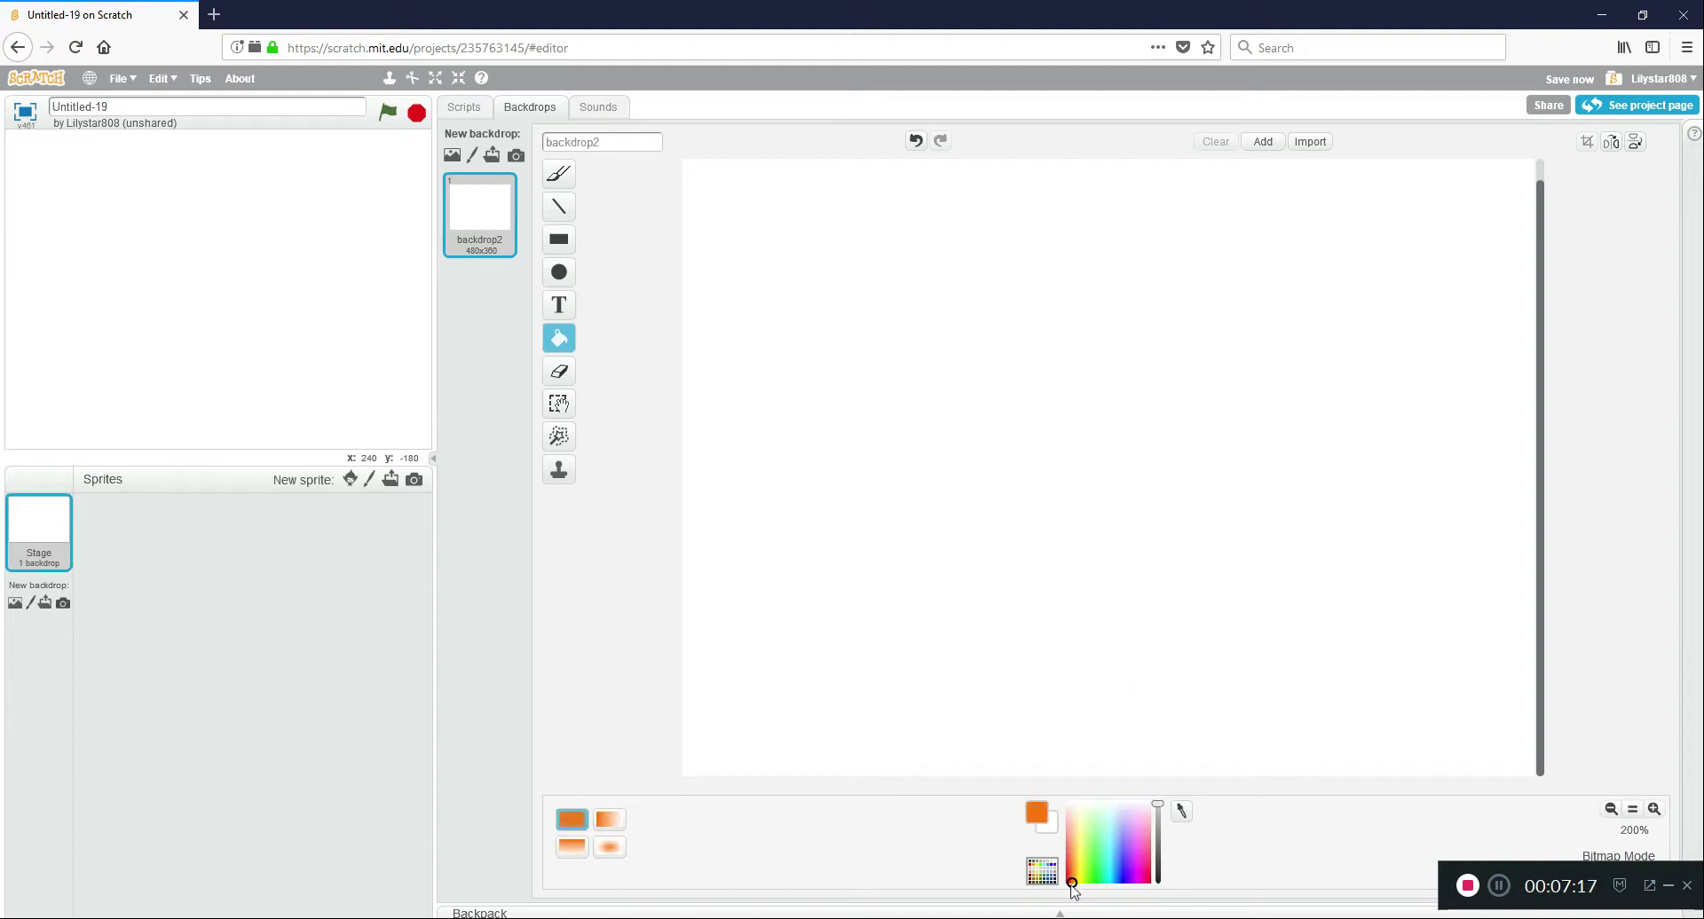
left_click(1157, 872)
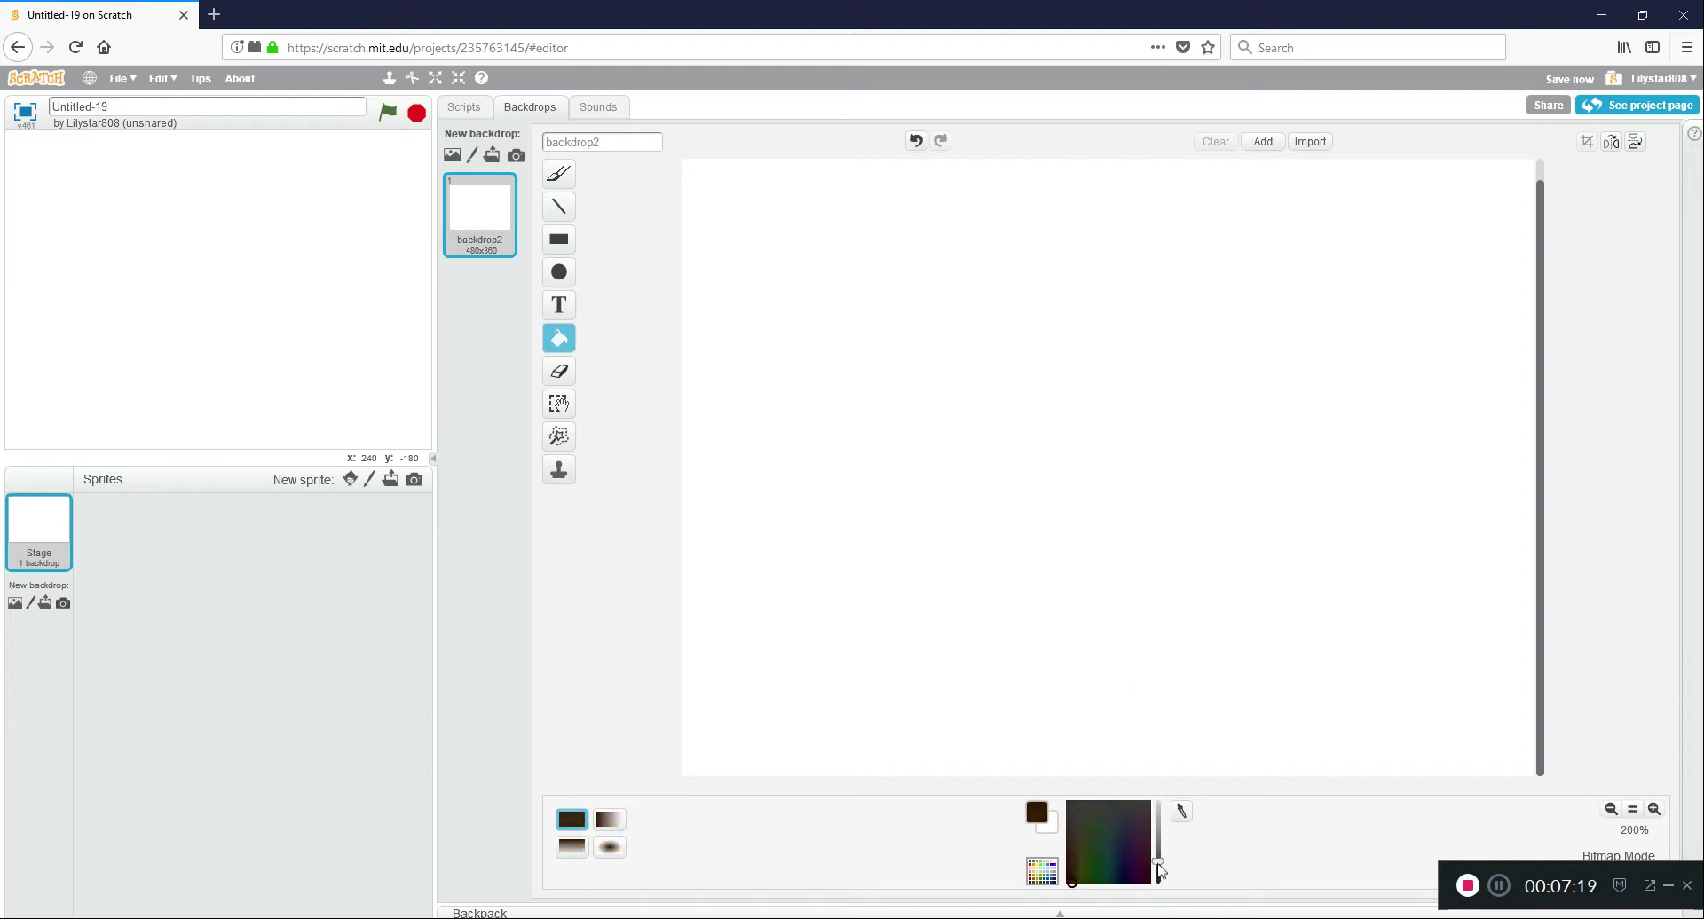
left_click(561, 213)
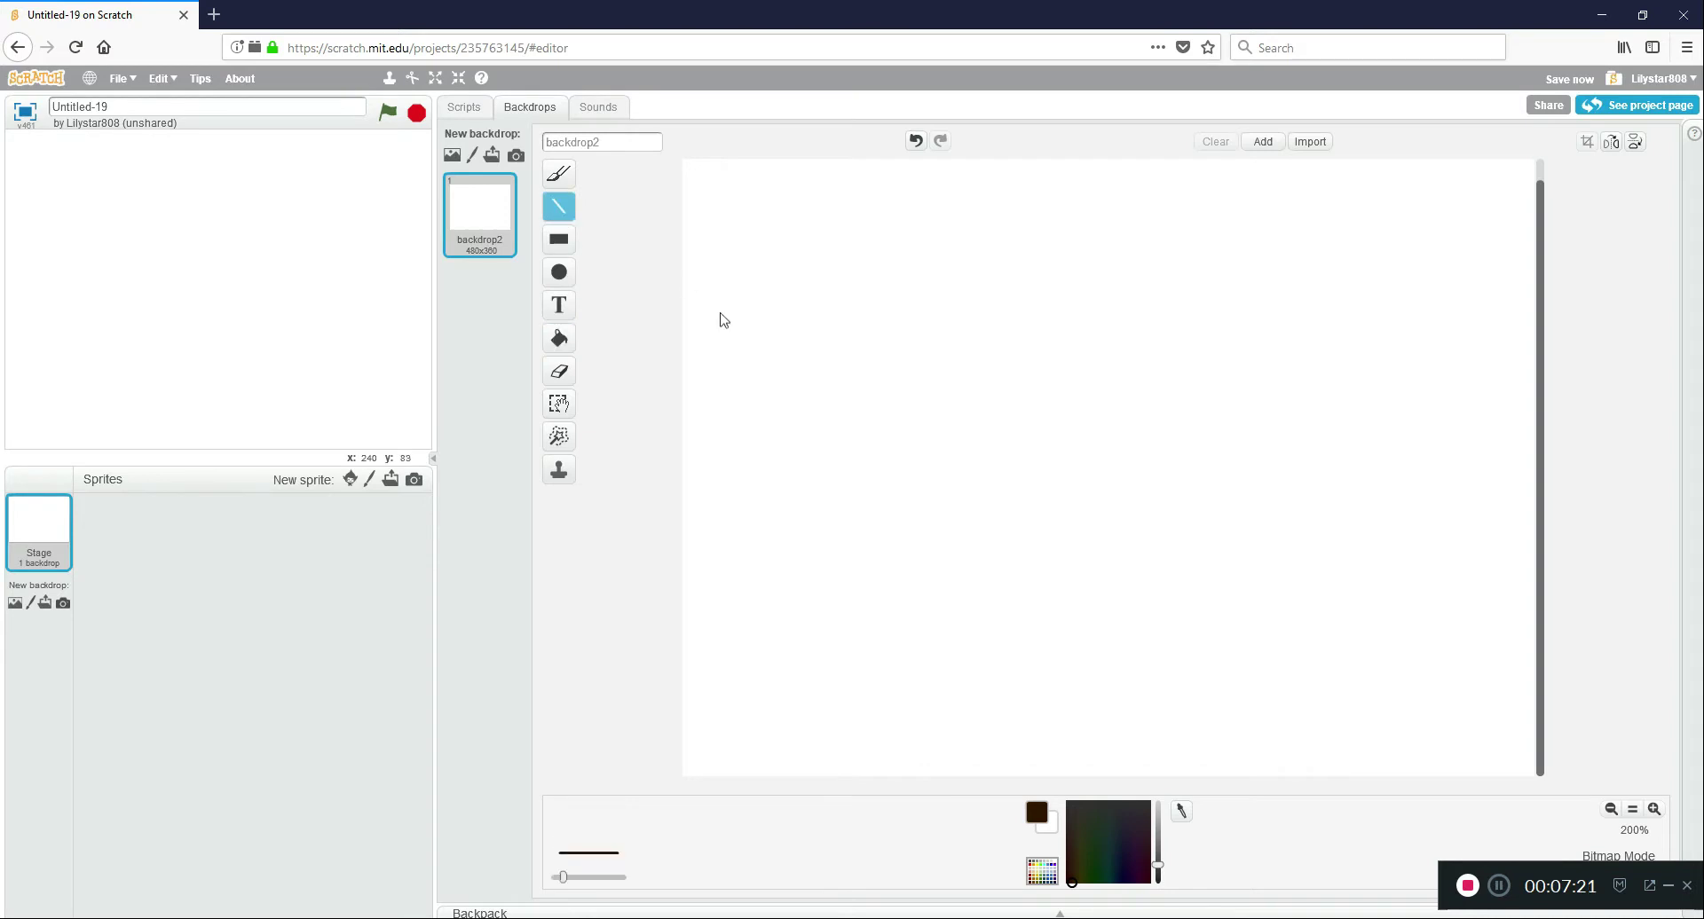
left_click_drag(680, 337, 1629, 349)
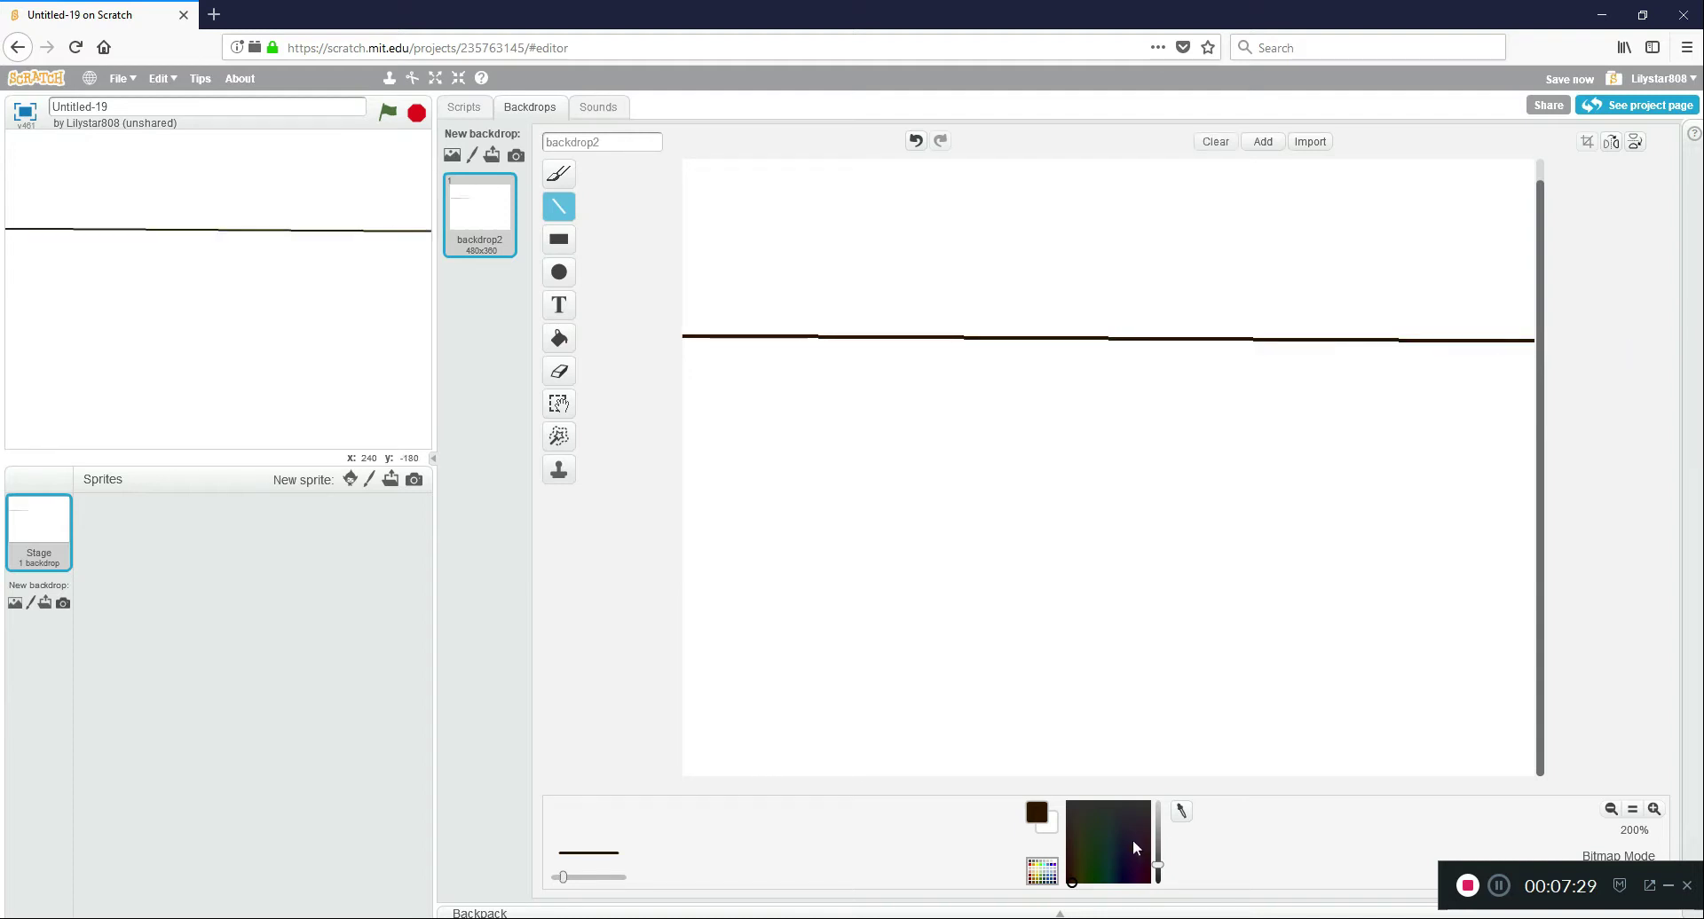
left_click_drag(1158, 872, 1144, 818)
left_click(915, 141)
Draw a straight dark green horizon line across the full width of the blank backdrop, about a third of the way down.
left_click(559, 173)
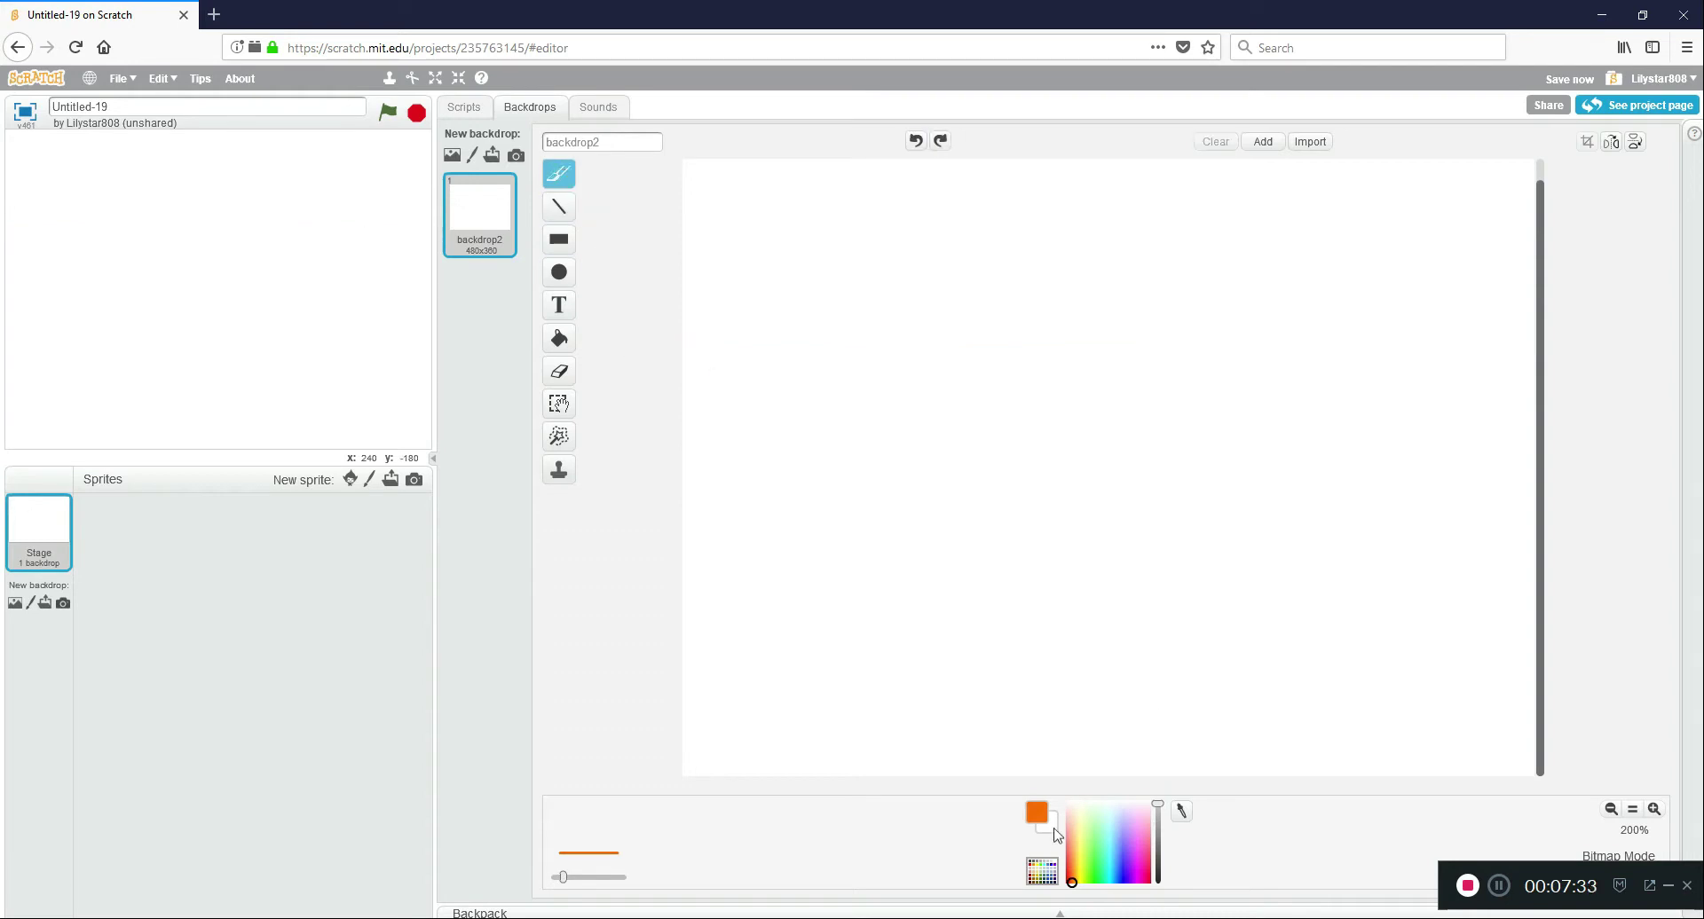
left_click(1085, 880)
left_click_drag(1086, 881, 1158, 868)
left_click(568, 238)
left_click(559, 206)
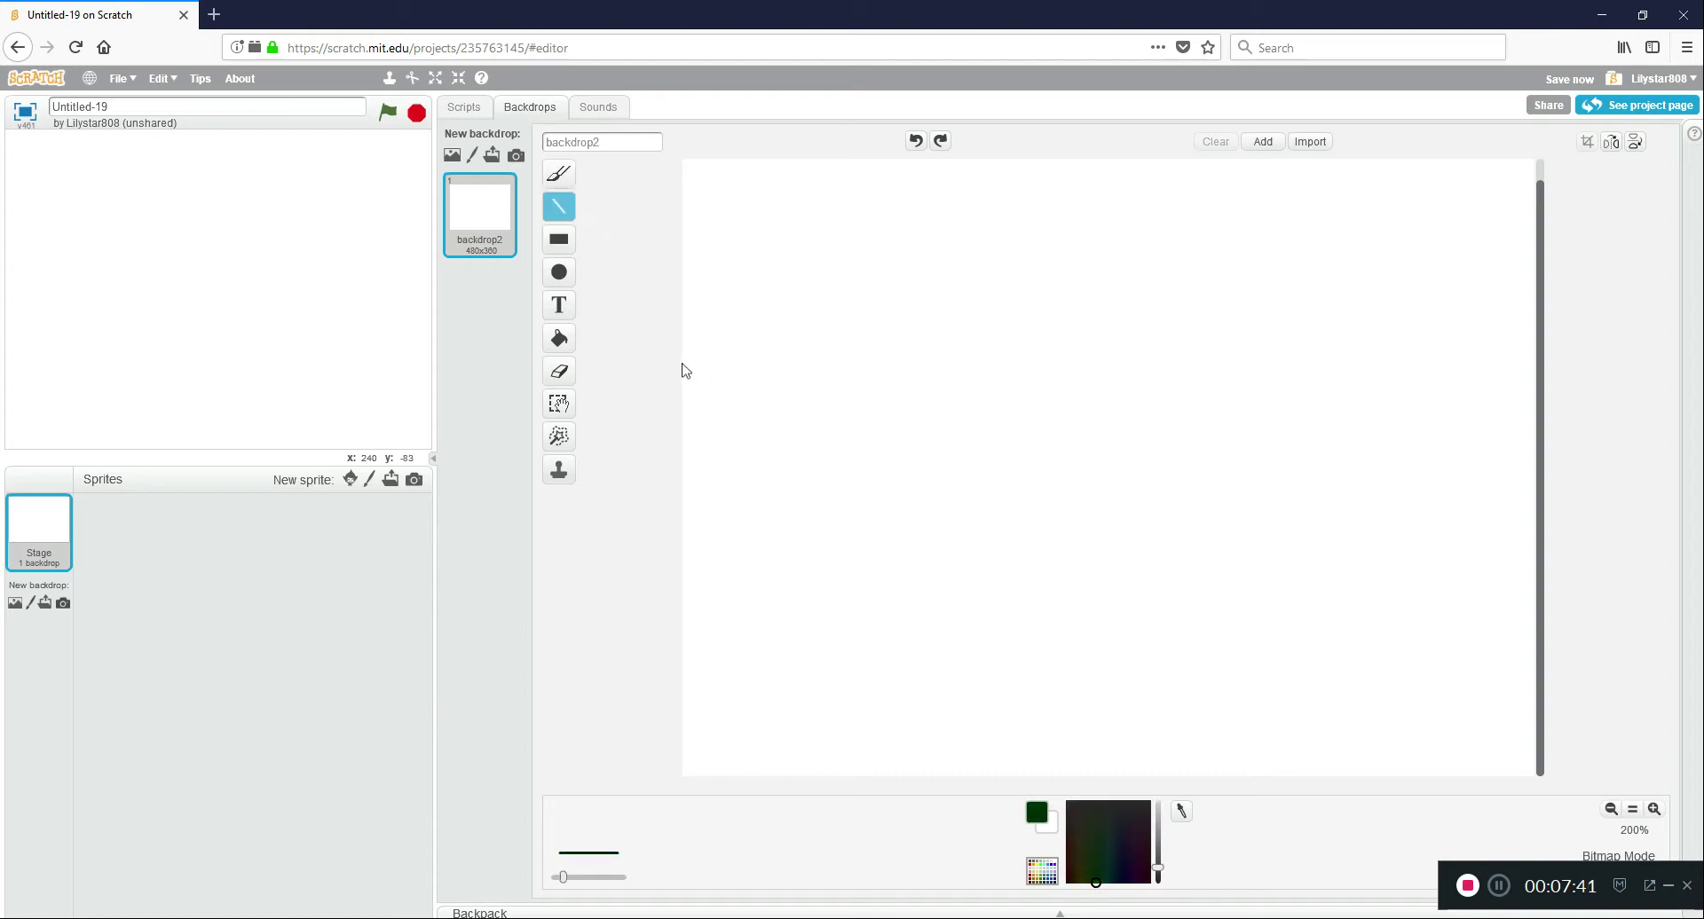
left_click_drag(681, 362, 1579, 374)
Fill the backdrop below the horizon with dark green and the sky above it with near-black.
left_click(559, 338)
left_click(923, 578)
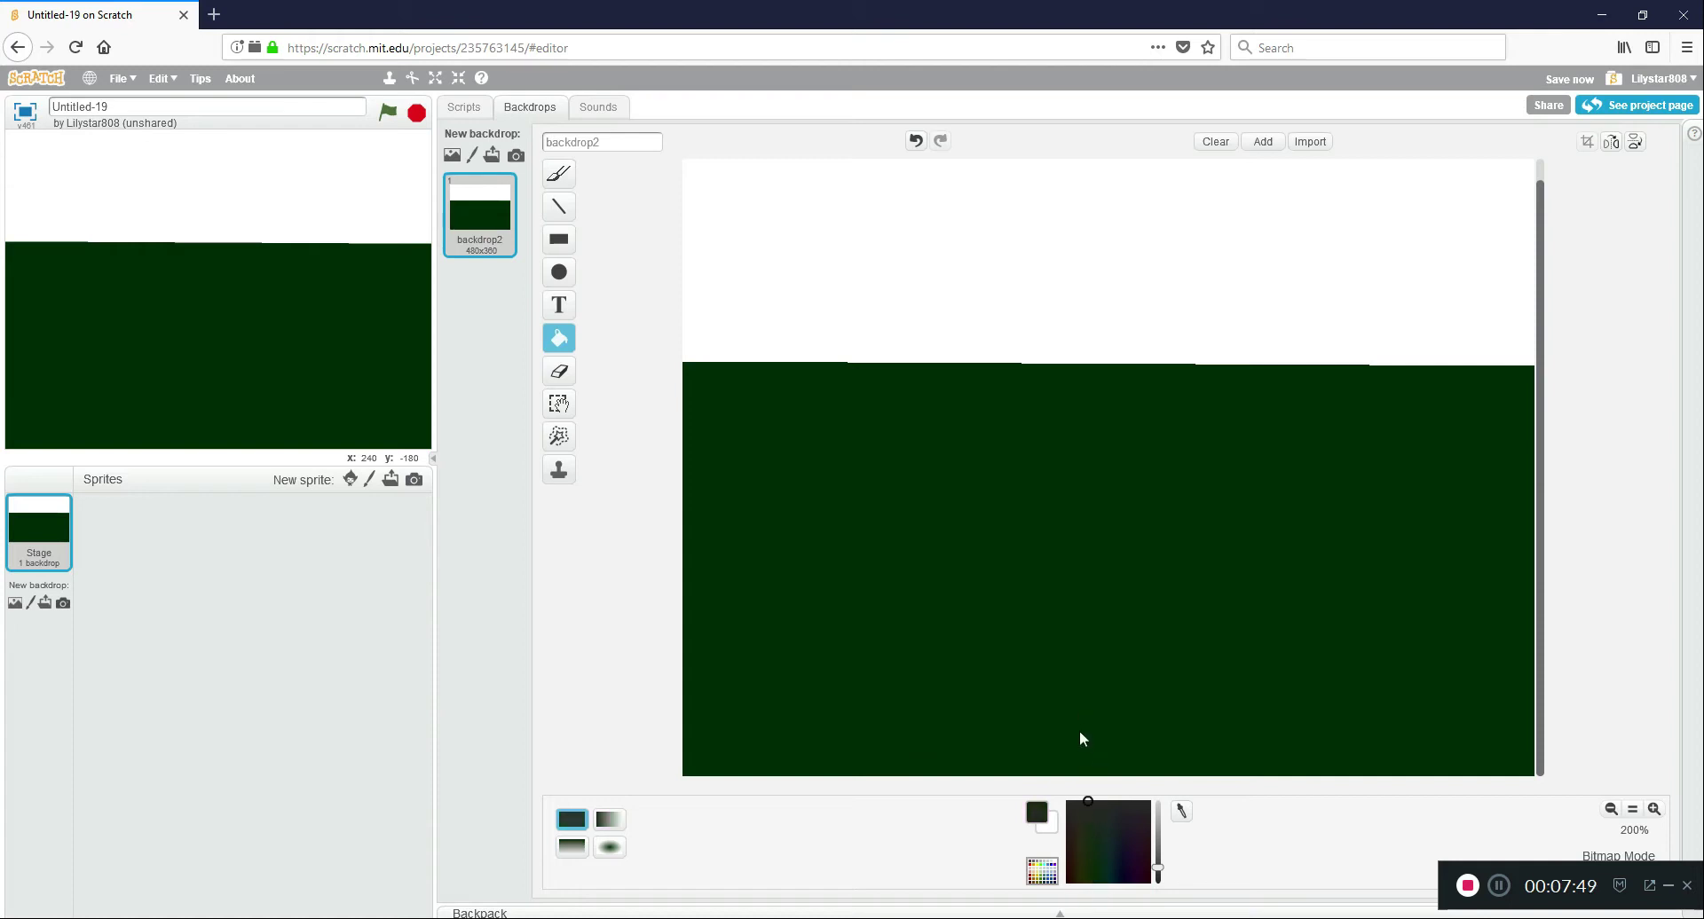
left_click(1157, 877)
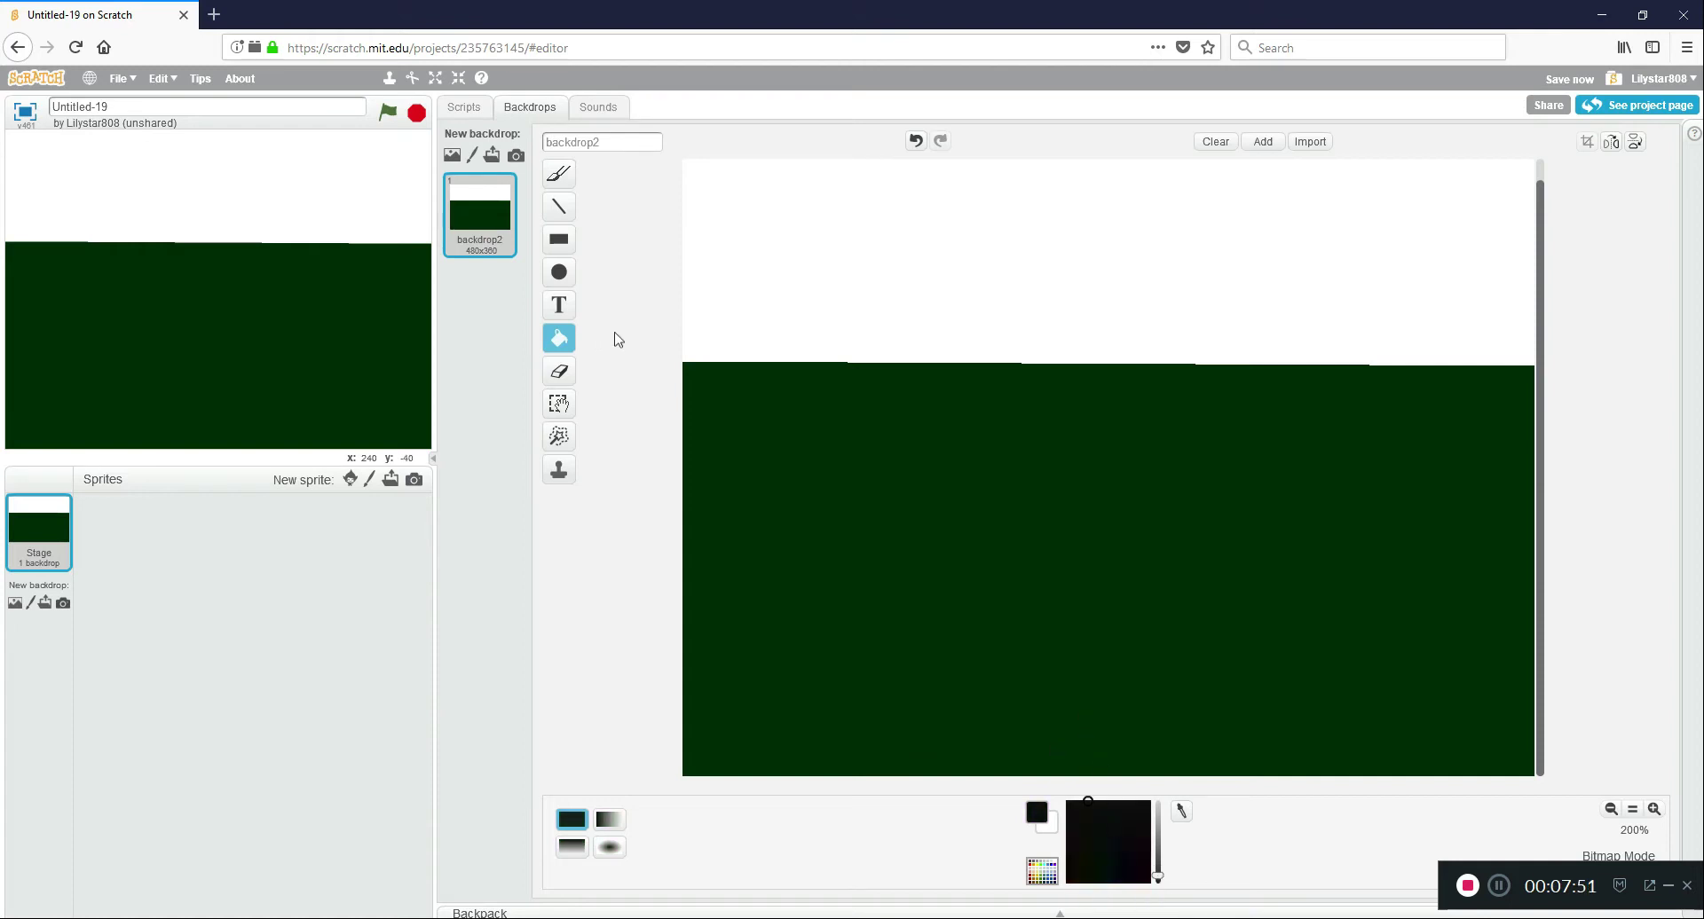
left_click(760, 307)
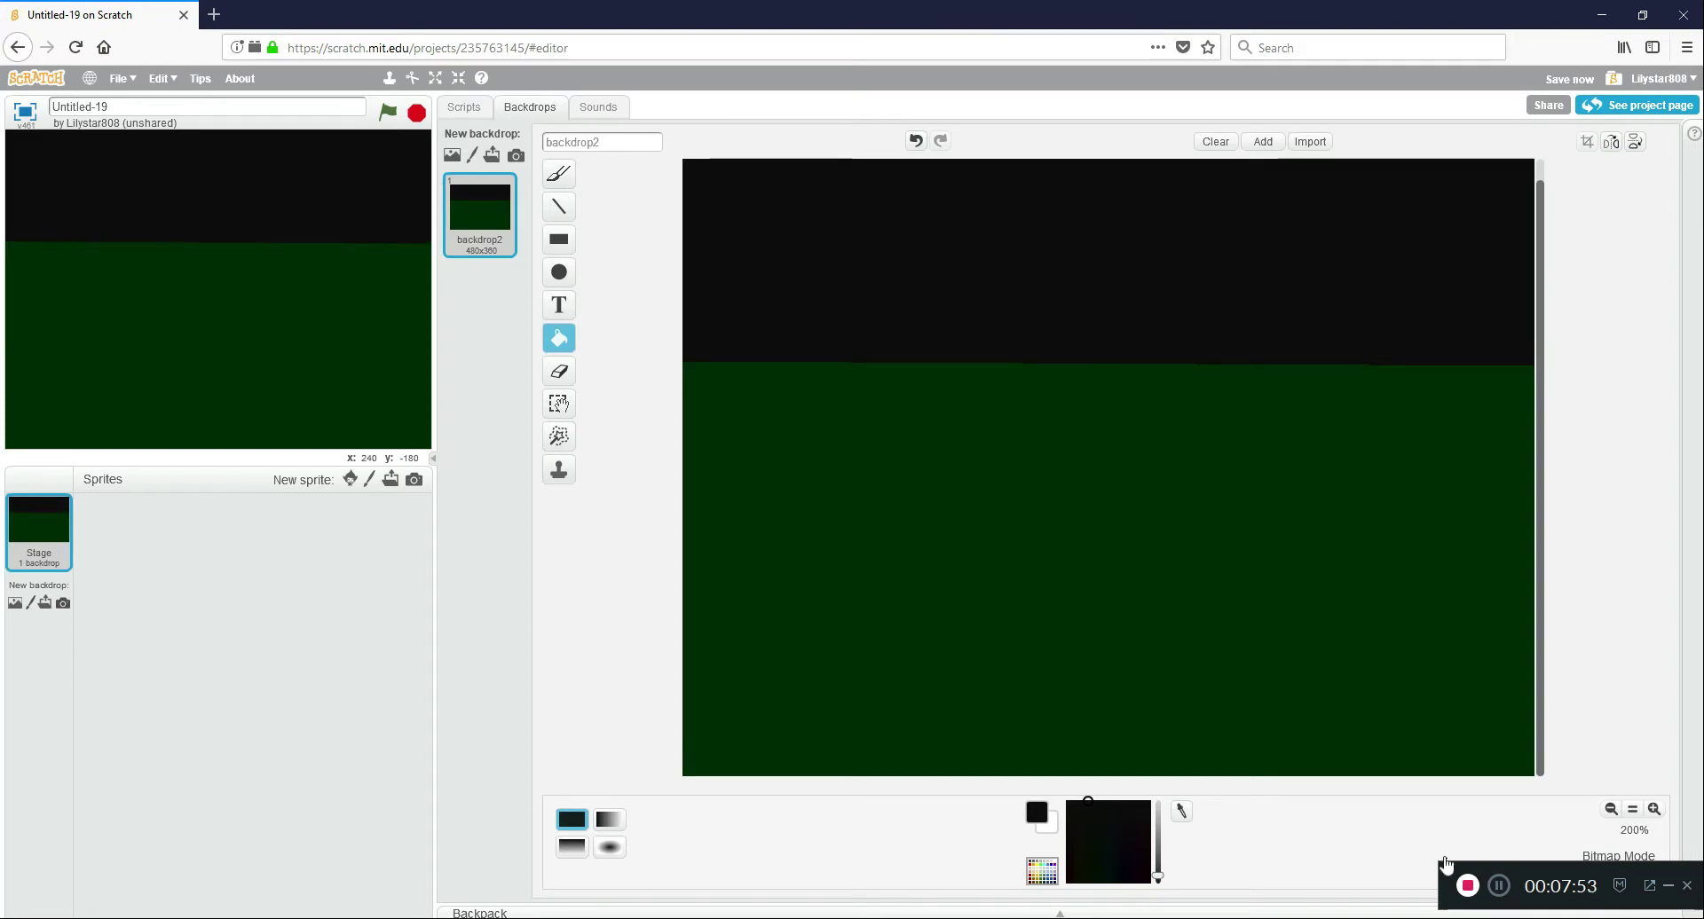
Create a blank painted sprite and draw a black brush outline of an animal's head with two tall pointed ears.
left_click(370, 480)
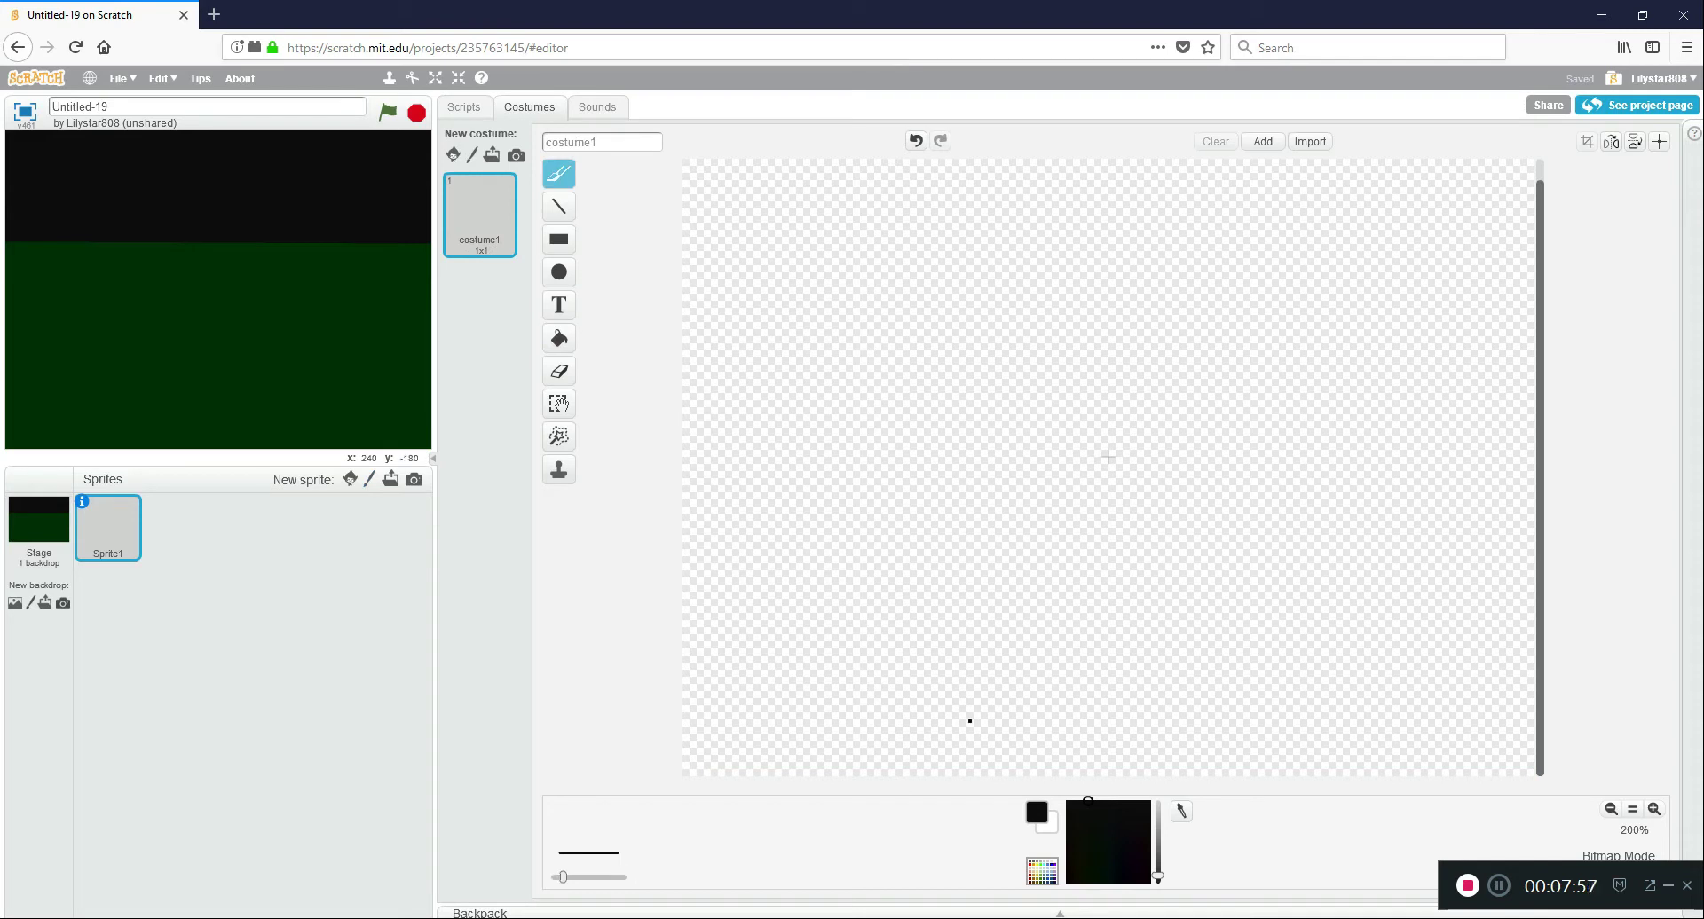
left_click(1042, 871)
left_click_drag(994, 325, 960, 455)
mouse_move(998, 330)
left_mouse_down()
mouse_move(1027, 477)
mouse_move(1119, 463)
mouse_move(1143, 362)
mouse_move(1159, 567)
mouse_move(1143, 634)
left_mouse_up()
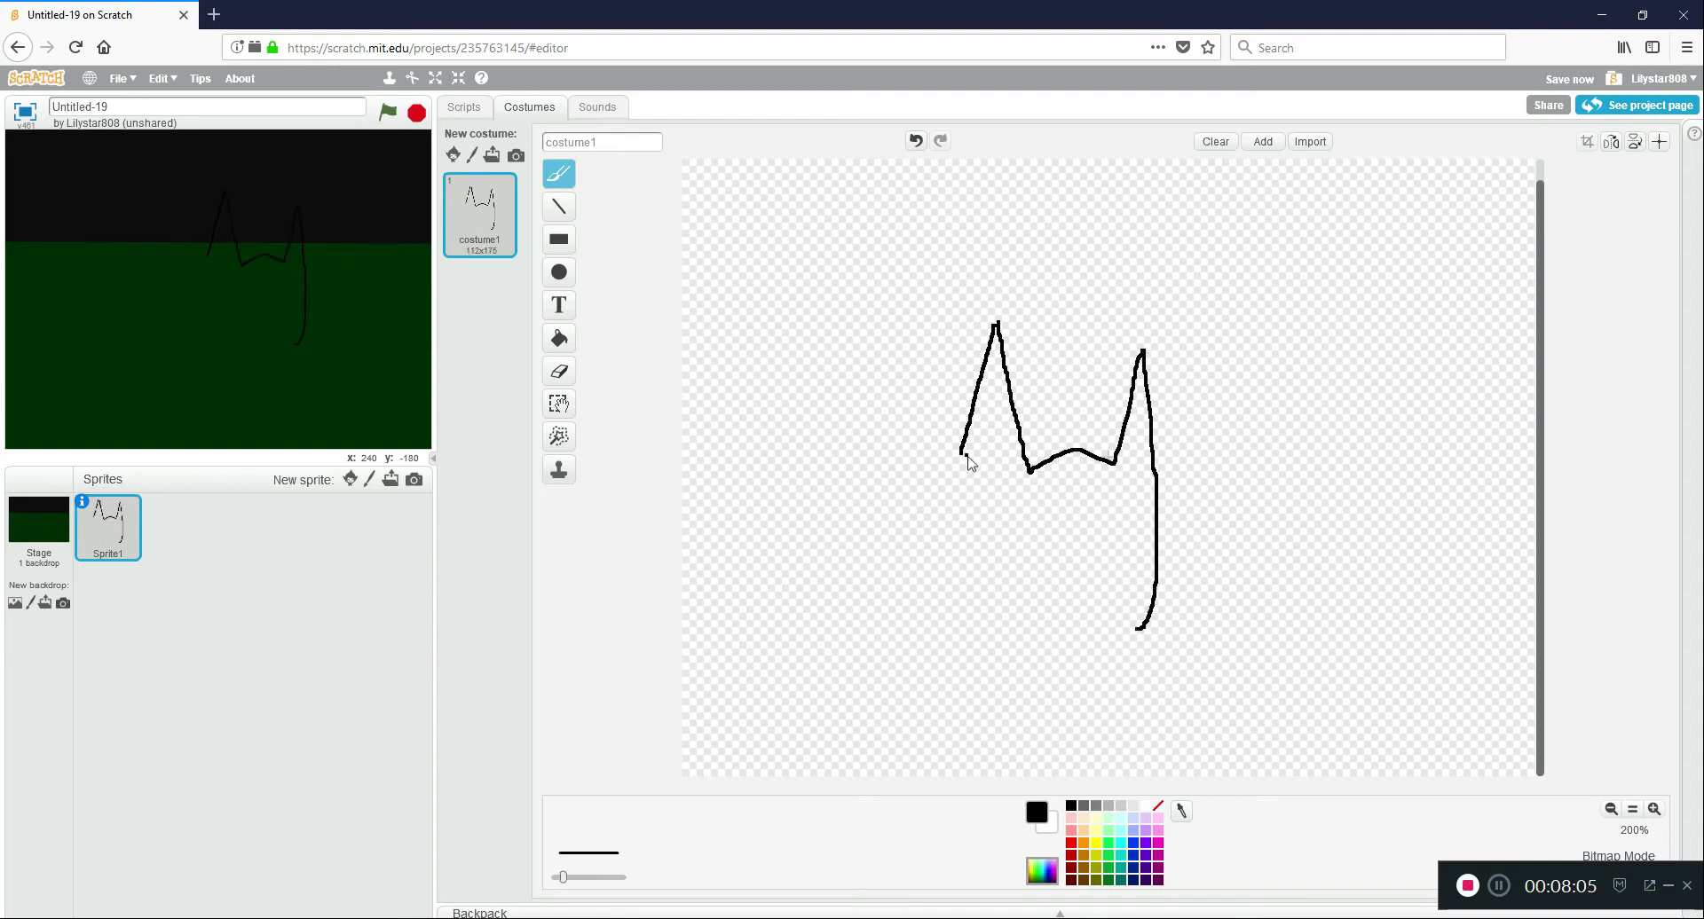
mouse_move(960, 460)
left_mouse_down()
mouse_move(973, 570)
mouse_move(1026, 637)
left_mouse_up()
left_click(1090, 642)
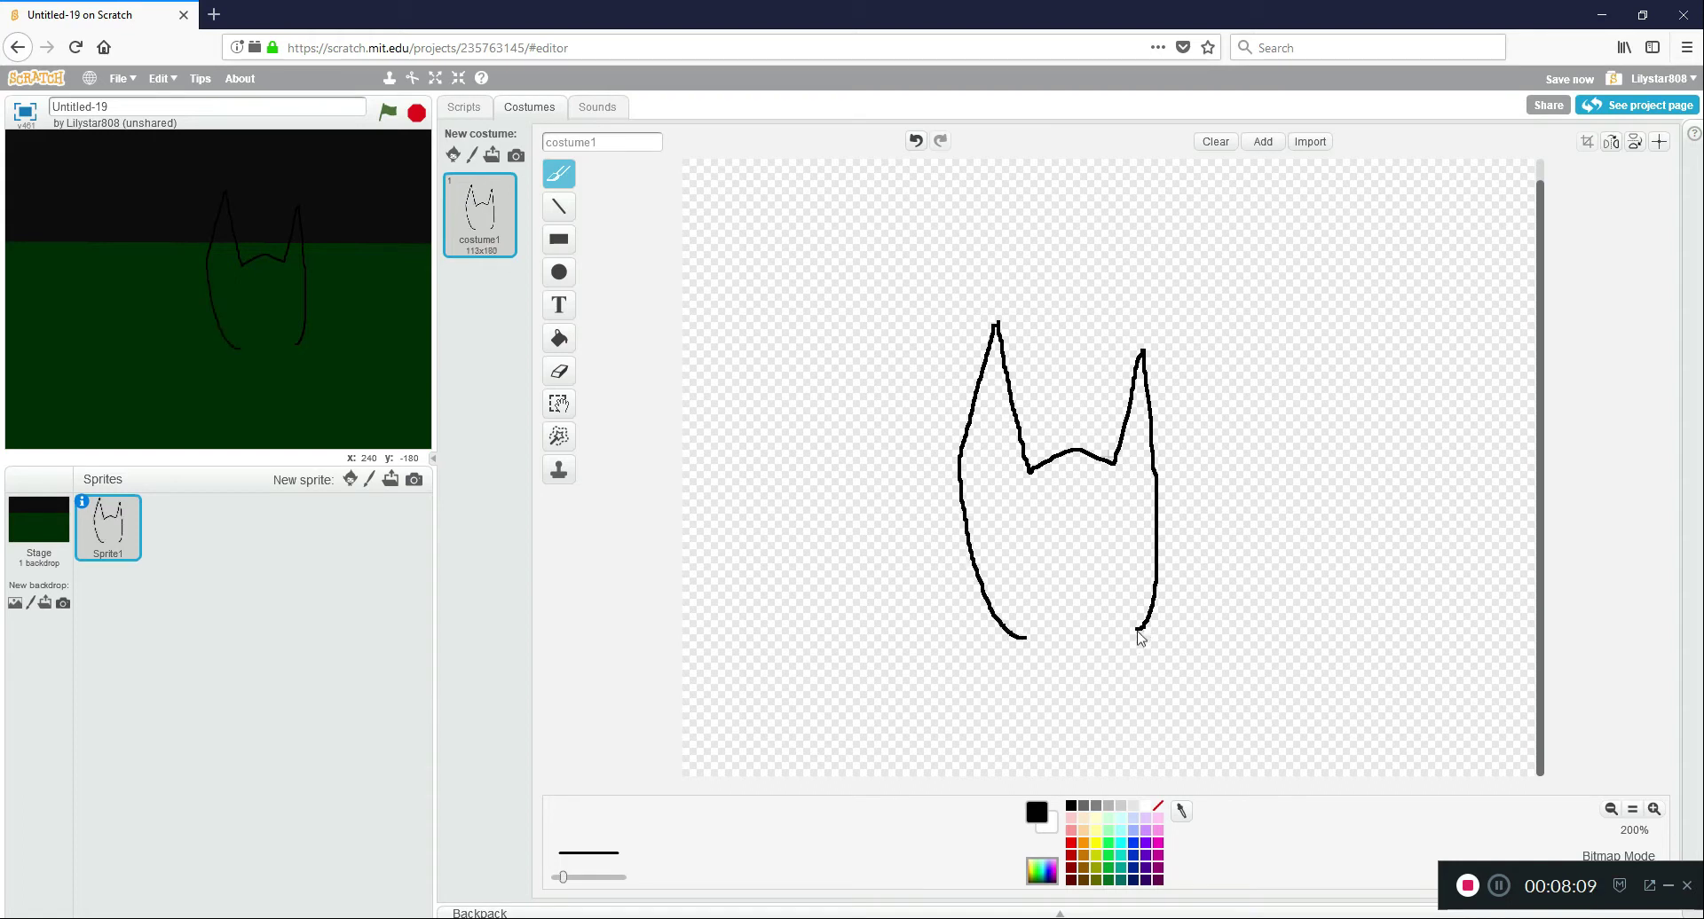
Draw the animal's back, chest, belly and four legs in black below the head, running the legs to the canvas's lower edge.
left_click_drag(1140, 637, 1306, 609)
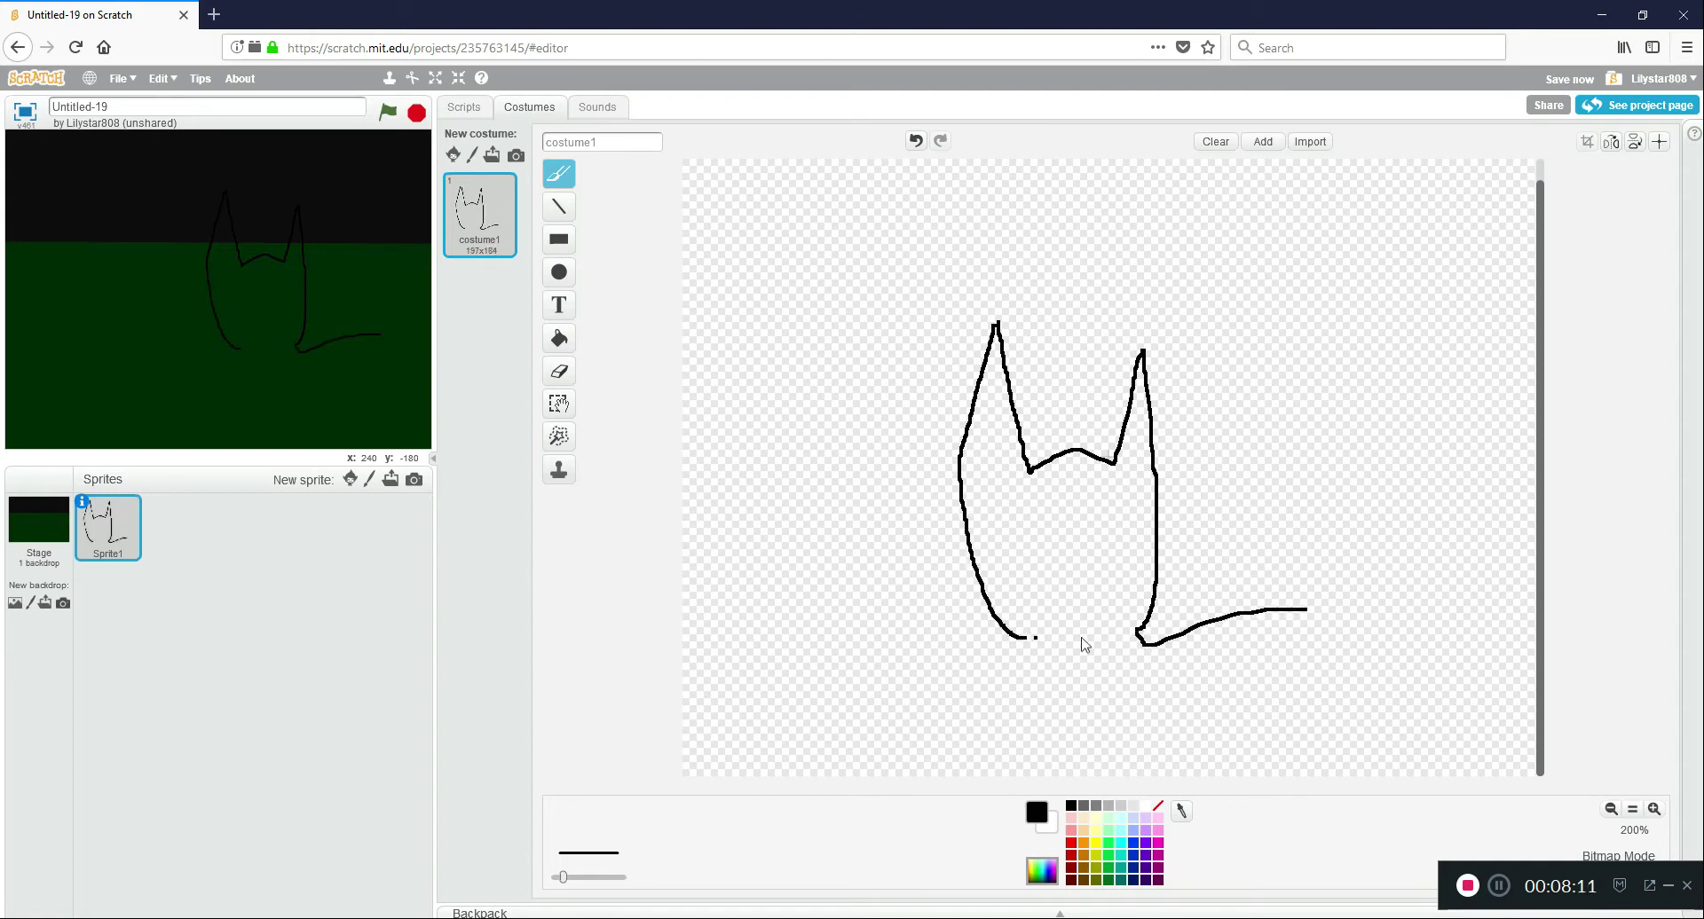
left_click_drag(1027, 639, 1049, 794)
left_click(728, 350)
left_click_drag(1109, 734, 1071, 793)
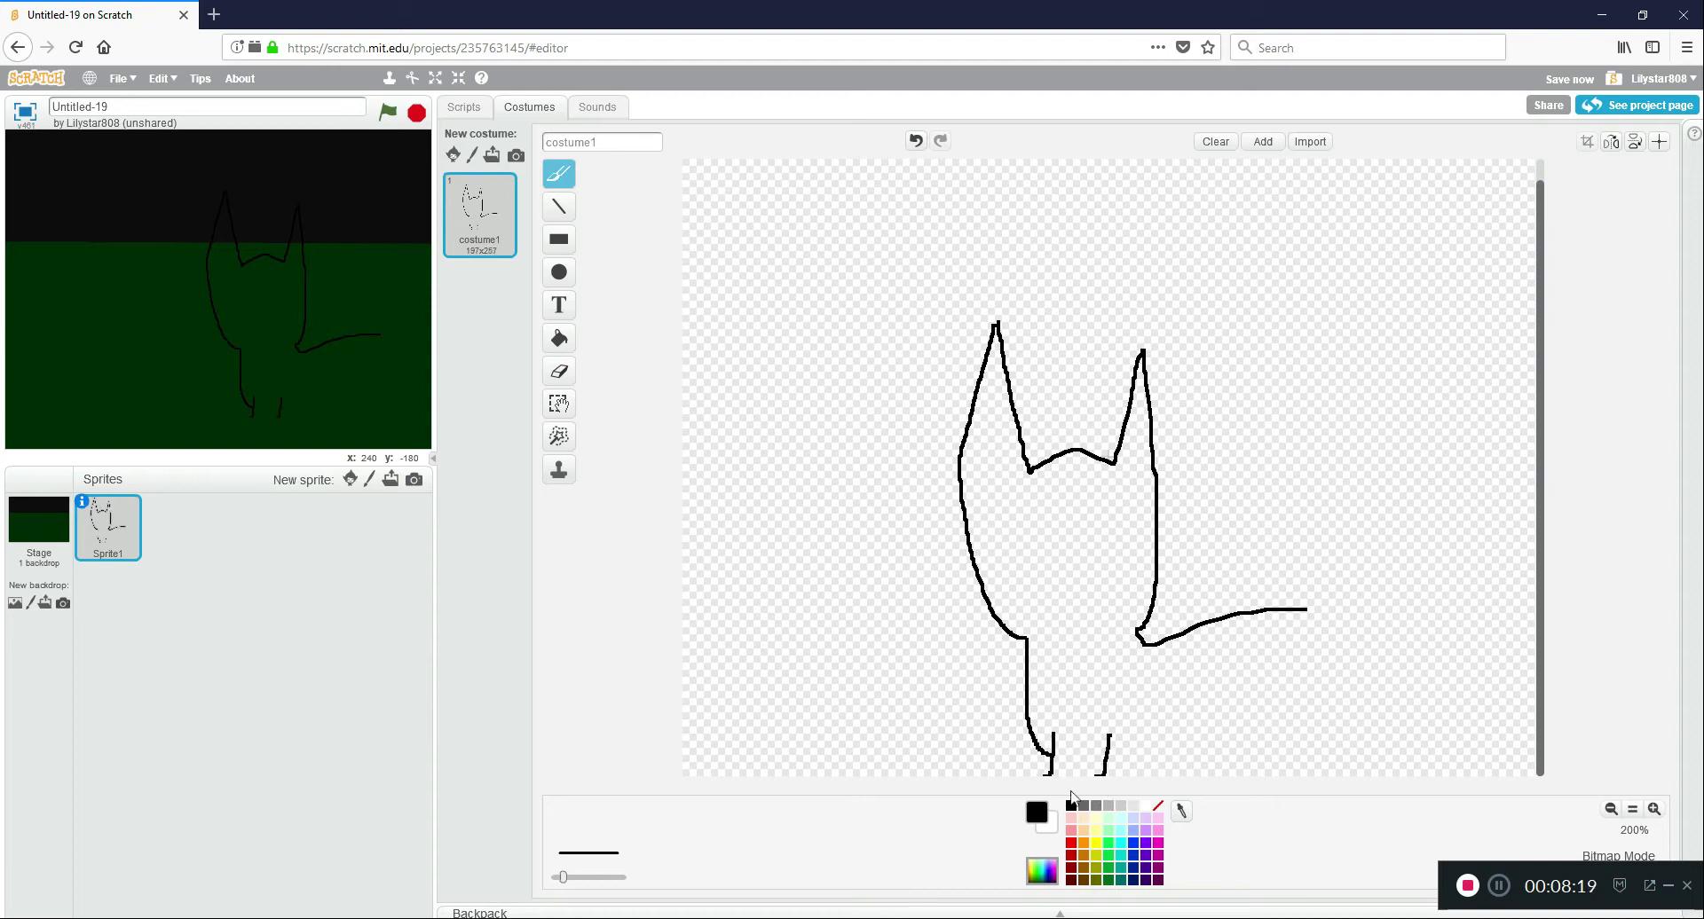
mouse_move(1027, 721)
left_mouse_down()
mouse_move(1014, 775)
mouse_move(1248, 748)
left_mouse_up()
mouse_move(1292, 694)
left_mouse_down()
mouse_move(1273, 689)
mouse_move(1258, 791)
left_mouse_up()
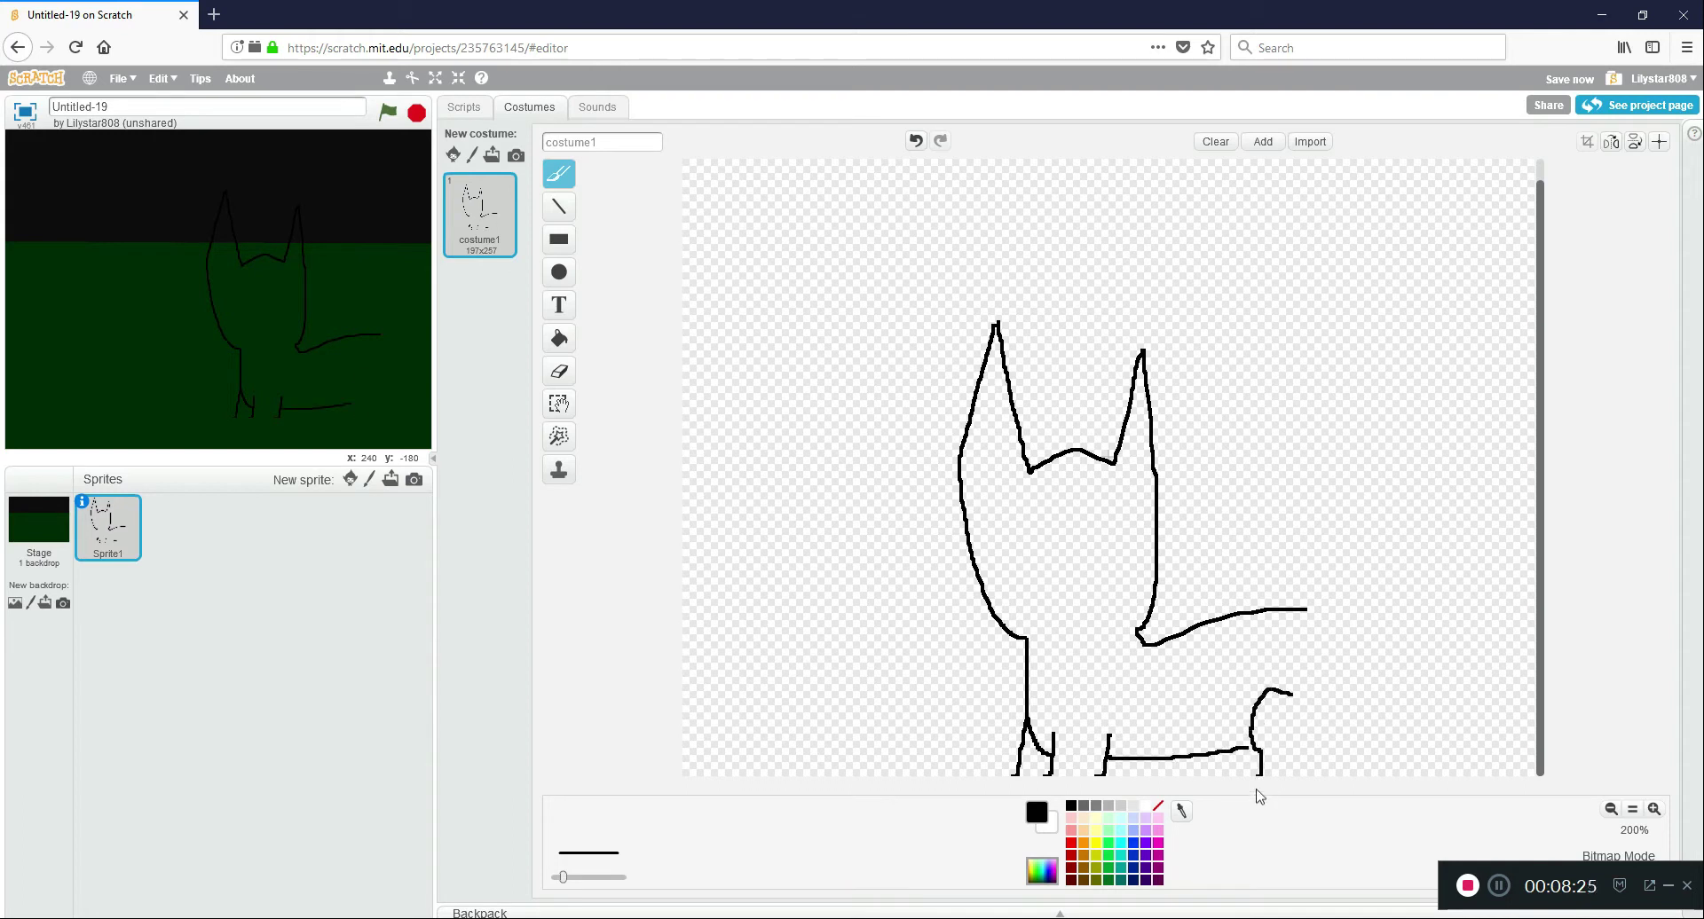
left_click_drag(1293, 703, 1304, 810)
left_click_drag(1238, 750, 1228, 790)
Draw a long rounded tail extending from the end of the back and close its outline at the hind leg.
left_click(1306, 610)
mouse_move(1311, 612)
left_mouse_down()
mouse_move(1344, 656)
mouse_move(1484, 685)
mouse_move(1519, 720)
mouse_move(1439, 733)
mouse_move(1340, 692)
mouse_move(1304, 704)
left_mouse_up()
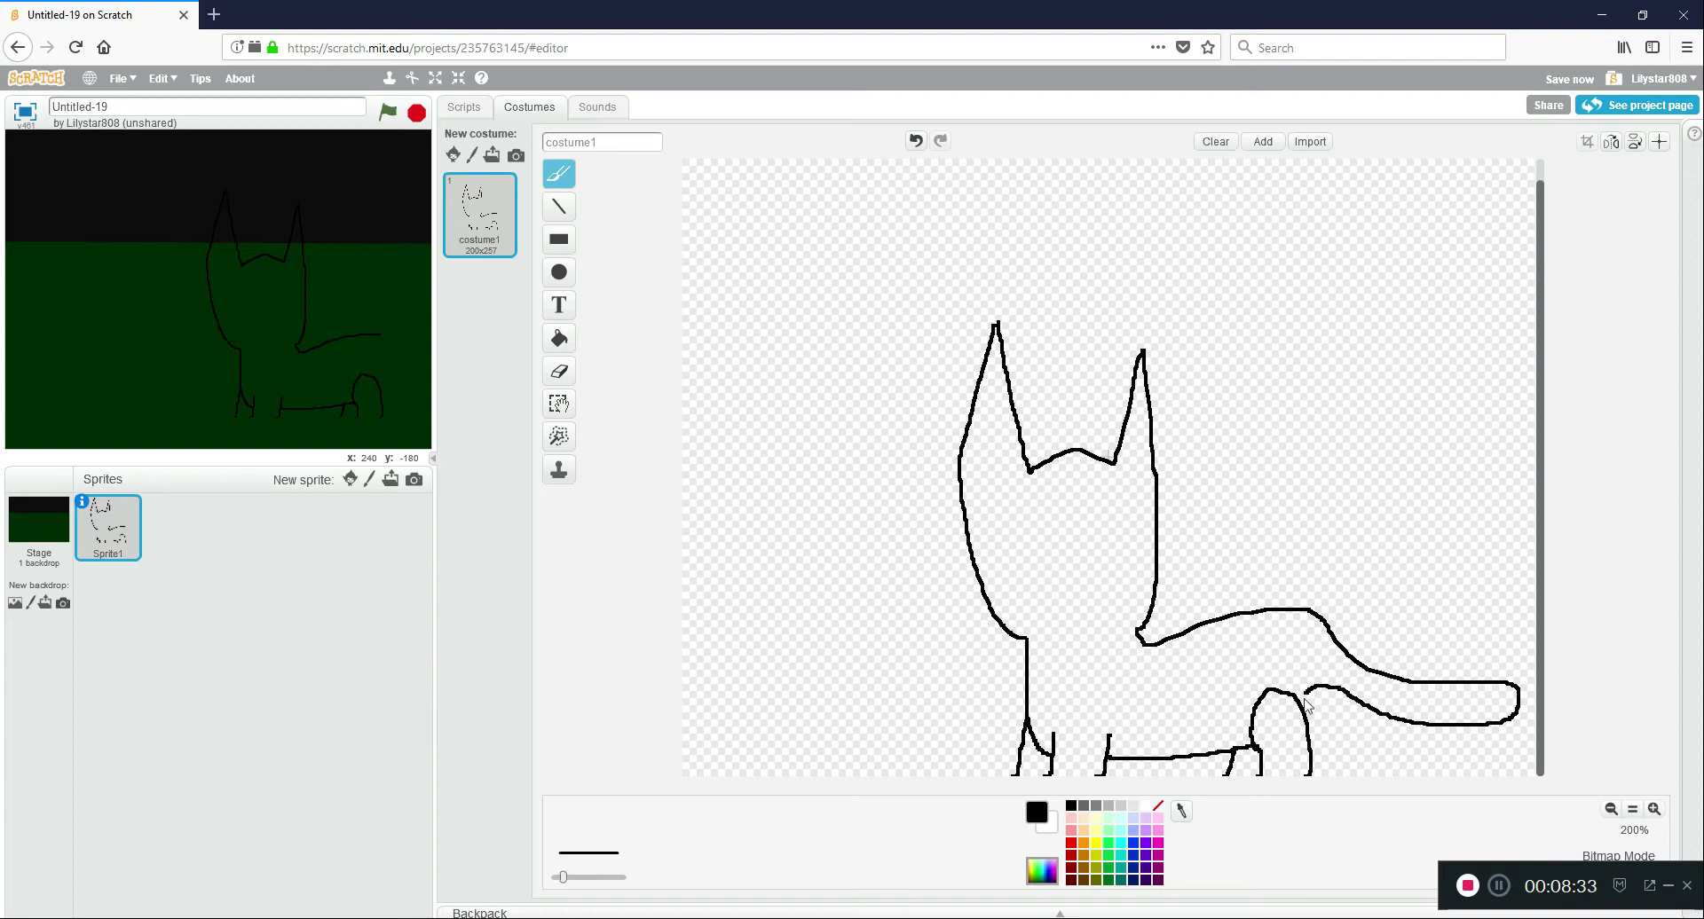
left_click(1306, 699)
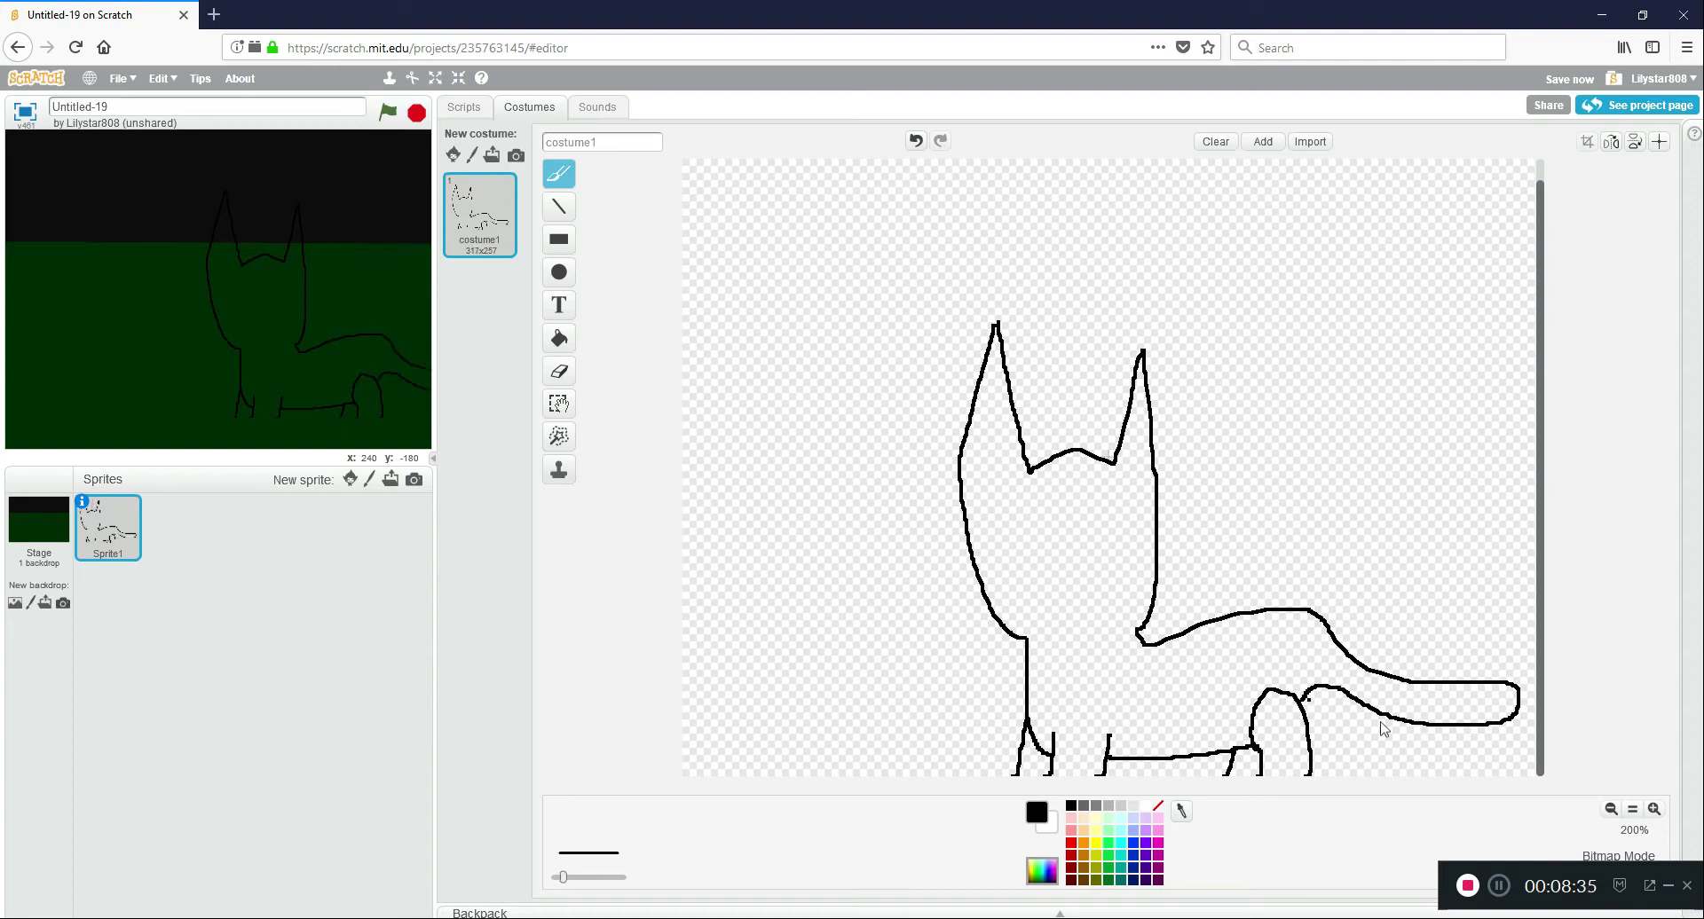
Draw the eye on the right half of the face with iris and pupil curves and a slanted brow, and fill its pupil black.
left_click(1655, 809)
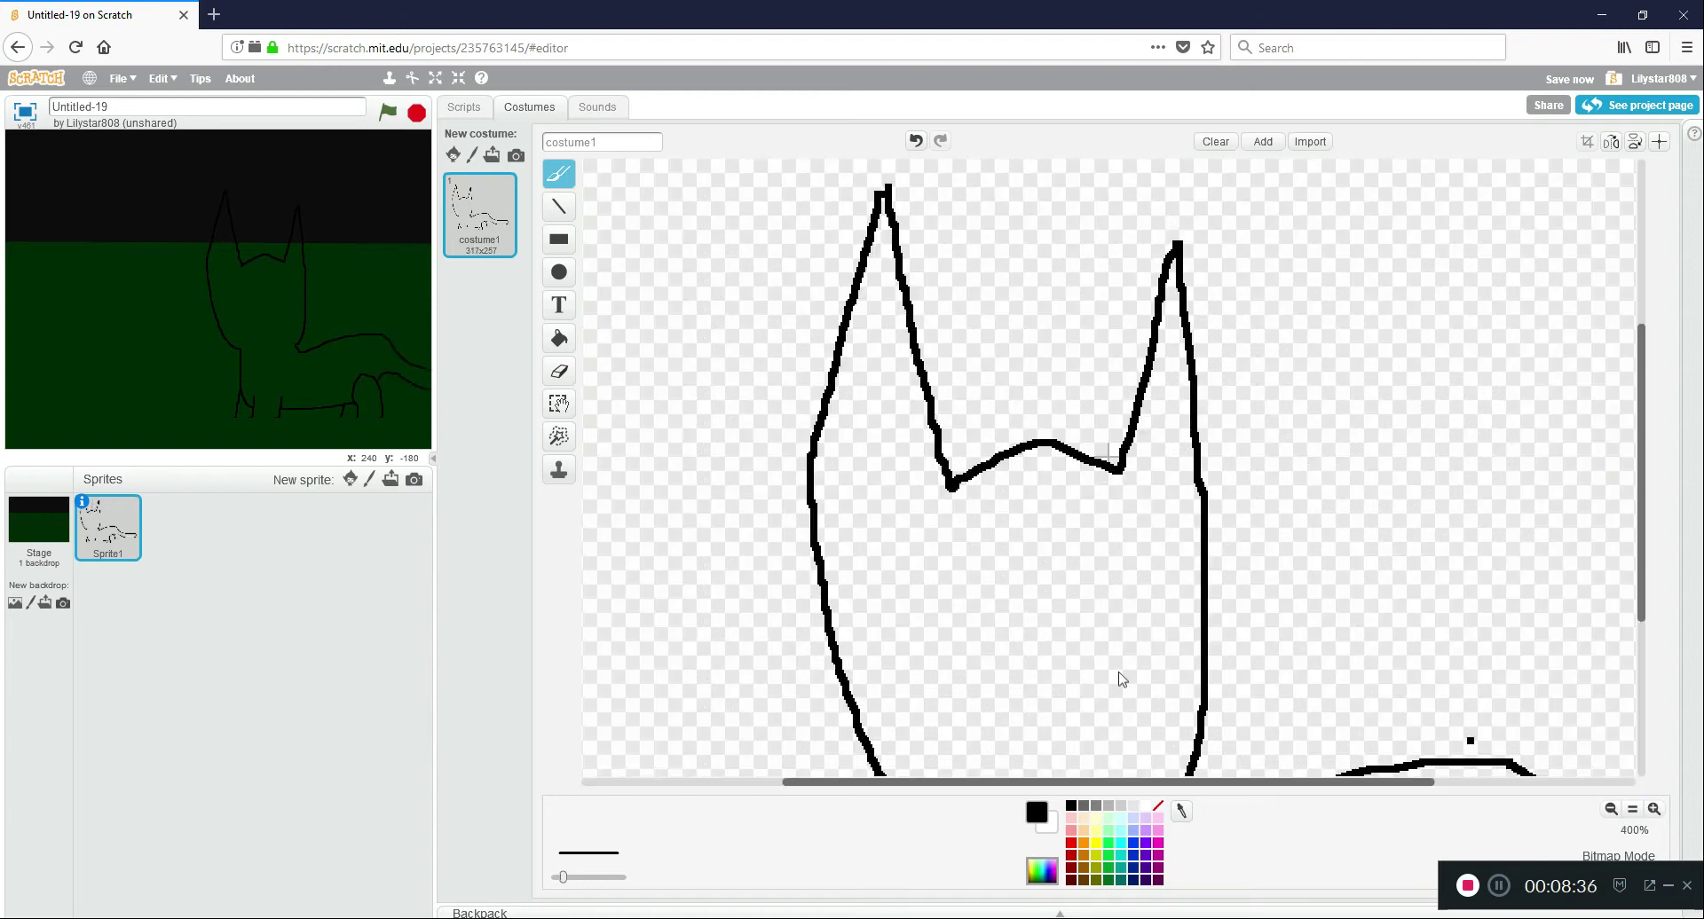
mouse_move(1043, 618)
left_mouse_down()
mouse_move(1145, 599)
mouse_move(1174, 634)
left_mouse_up()
left_click(1042, 624)
left_click_drag(1043, 629, 1066, 645)
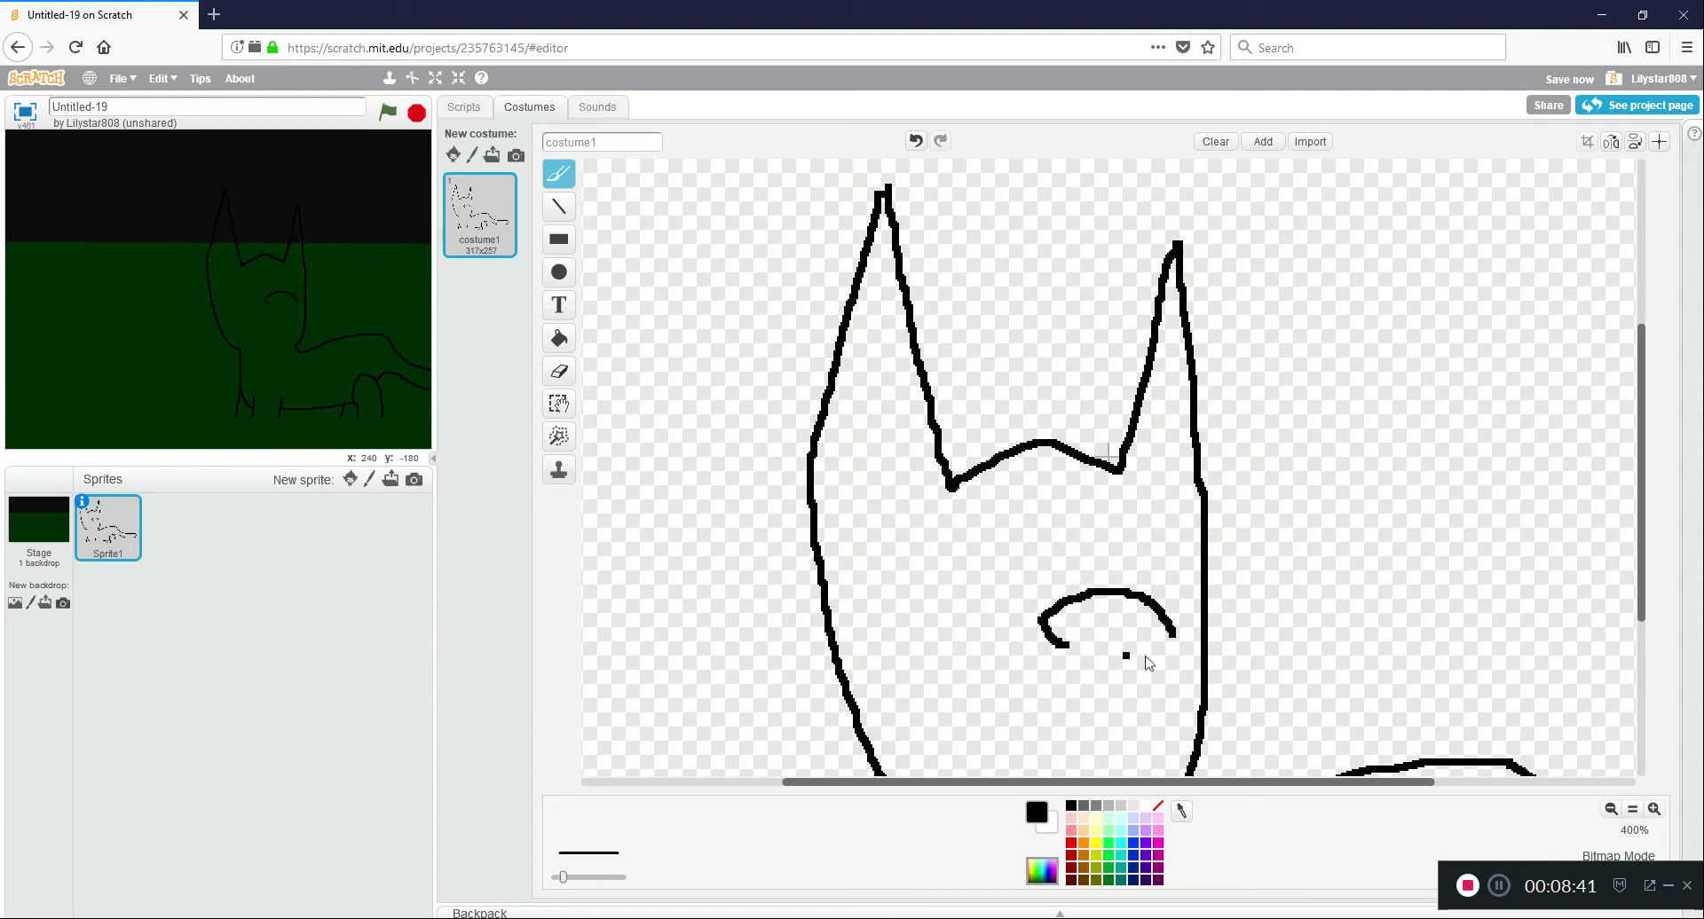
left_click_drag(1174, 635, 1154, 645)
left_click(1147, 619)
left_click_drag(1120, 541, 1098, 572)
mouse_move(1118, 593)
left_mouse_down()
mouse_move(1111, 635)
mouse_move(1165, 647)
left_mouse_up()
left_click(559, 369)
left_click(559, 339)
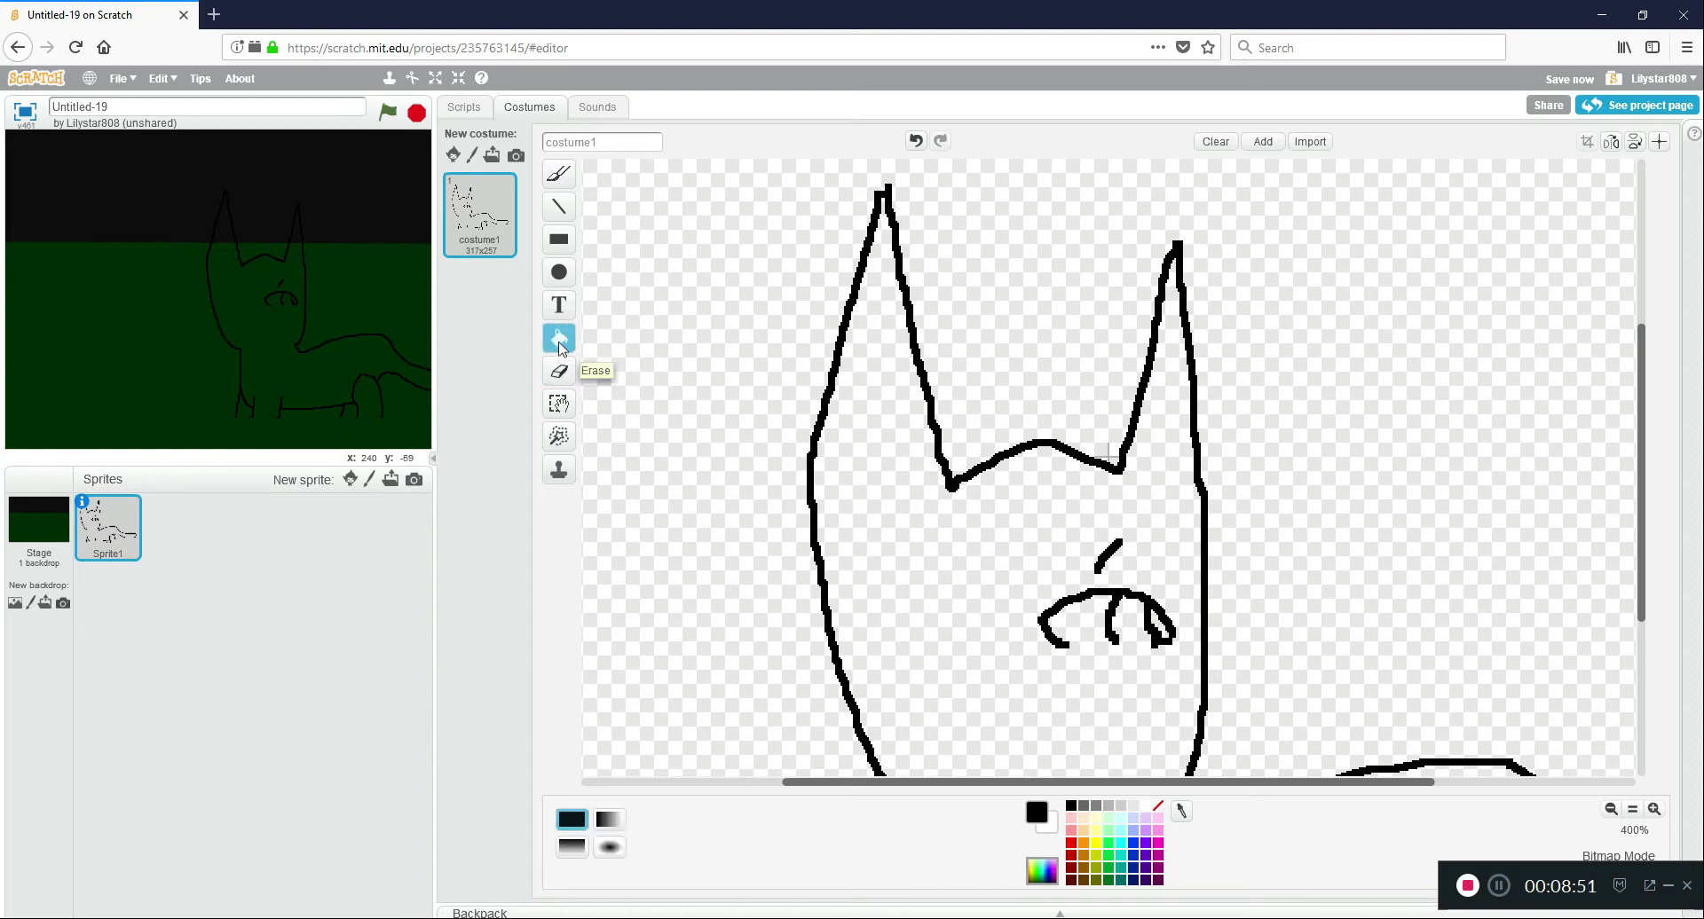
left_click(1165, 619)
Draw a matching eye on the left half of the face with iris and pupil curves, and fill its pupil black.
left_click(559, 173)
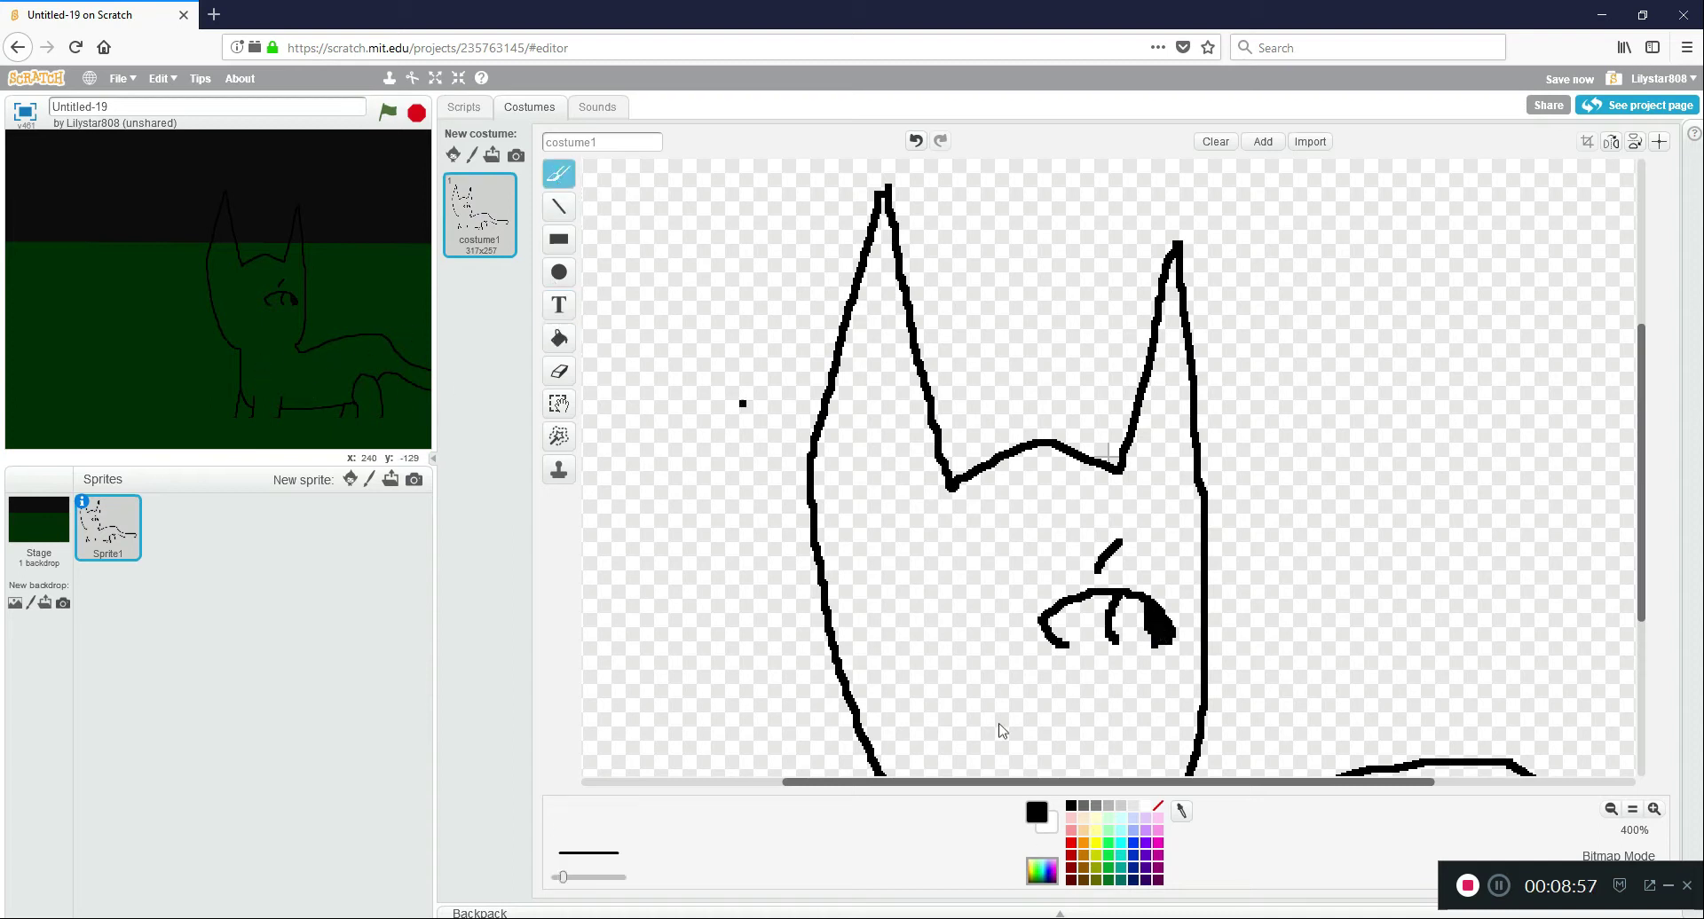
mouse_move(873, 625)
left_mouse_down()
mouse_move(932, 597)
mouse_move(977, 607)
mouse_move(1008, 641)
left_mouse_up()
mouse_move(882, 625)
left_mouse_down()
mouse_move(866, 635)
mouse_move(907, 653)
left_mouse_up()
left_click_drag(1010, 636, 989, 657)
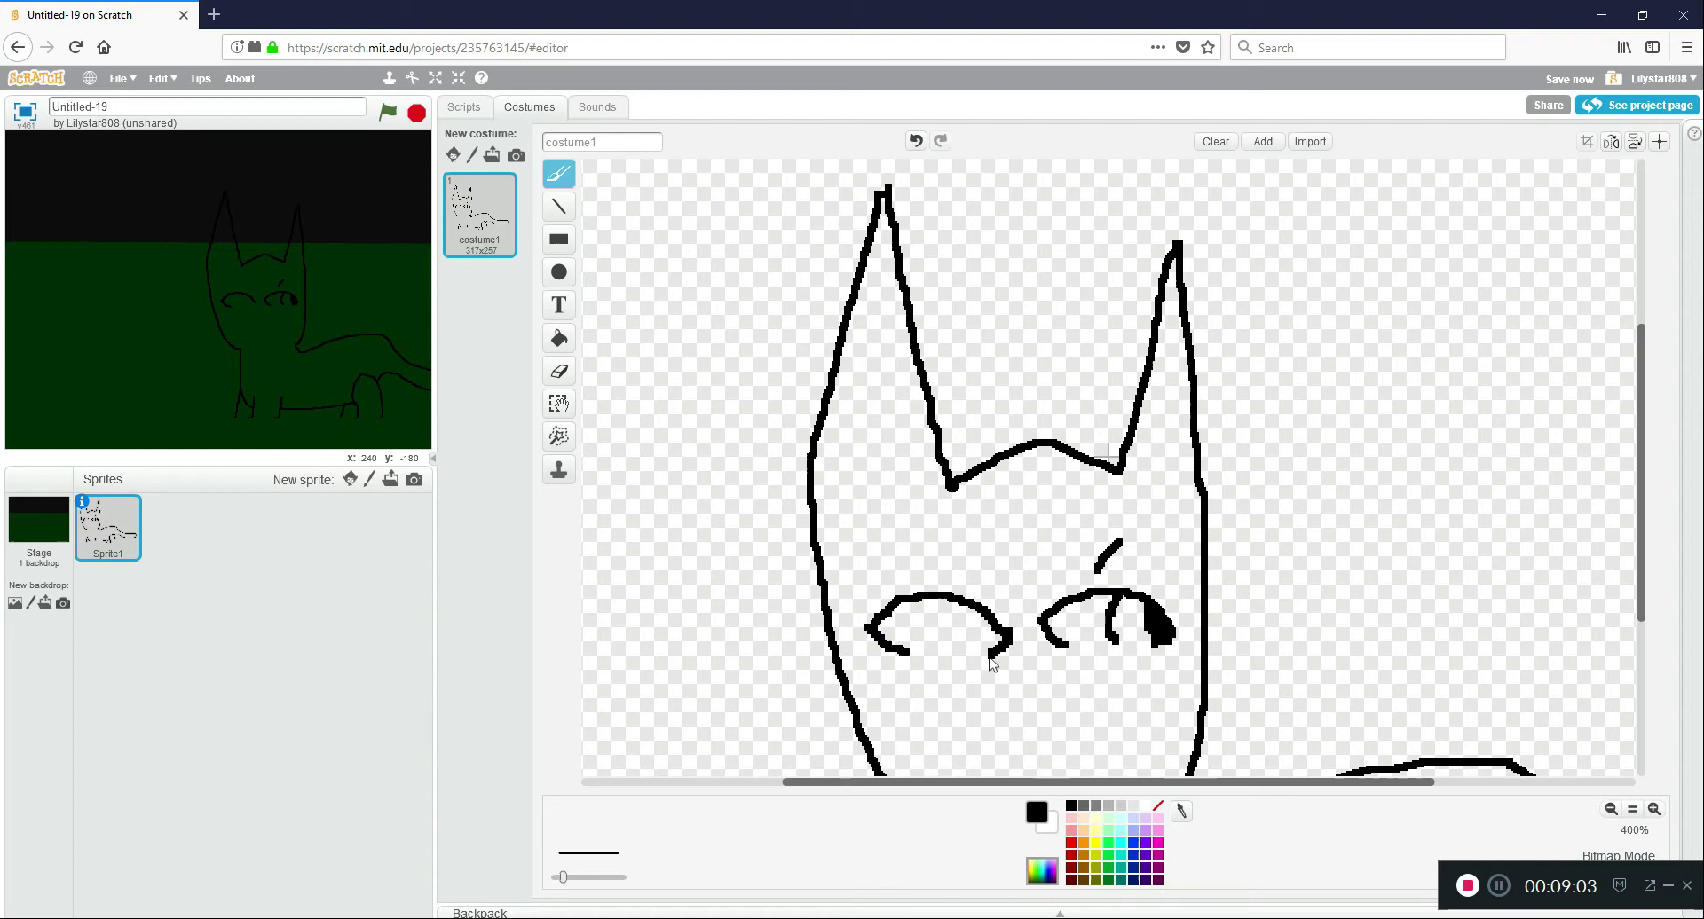
mouse_move(949, 605)
left_mouse_down()
mouse_move(944, 648)
mouse_move(984, 644)
mouse_move(994, 661)
left_mouse_up()
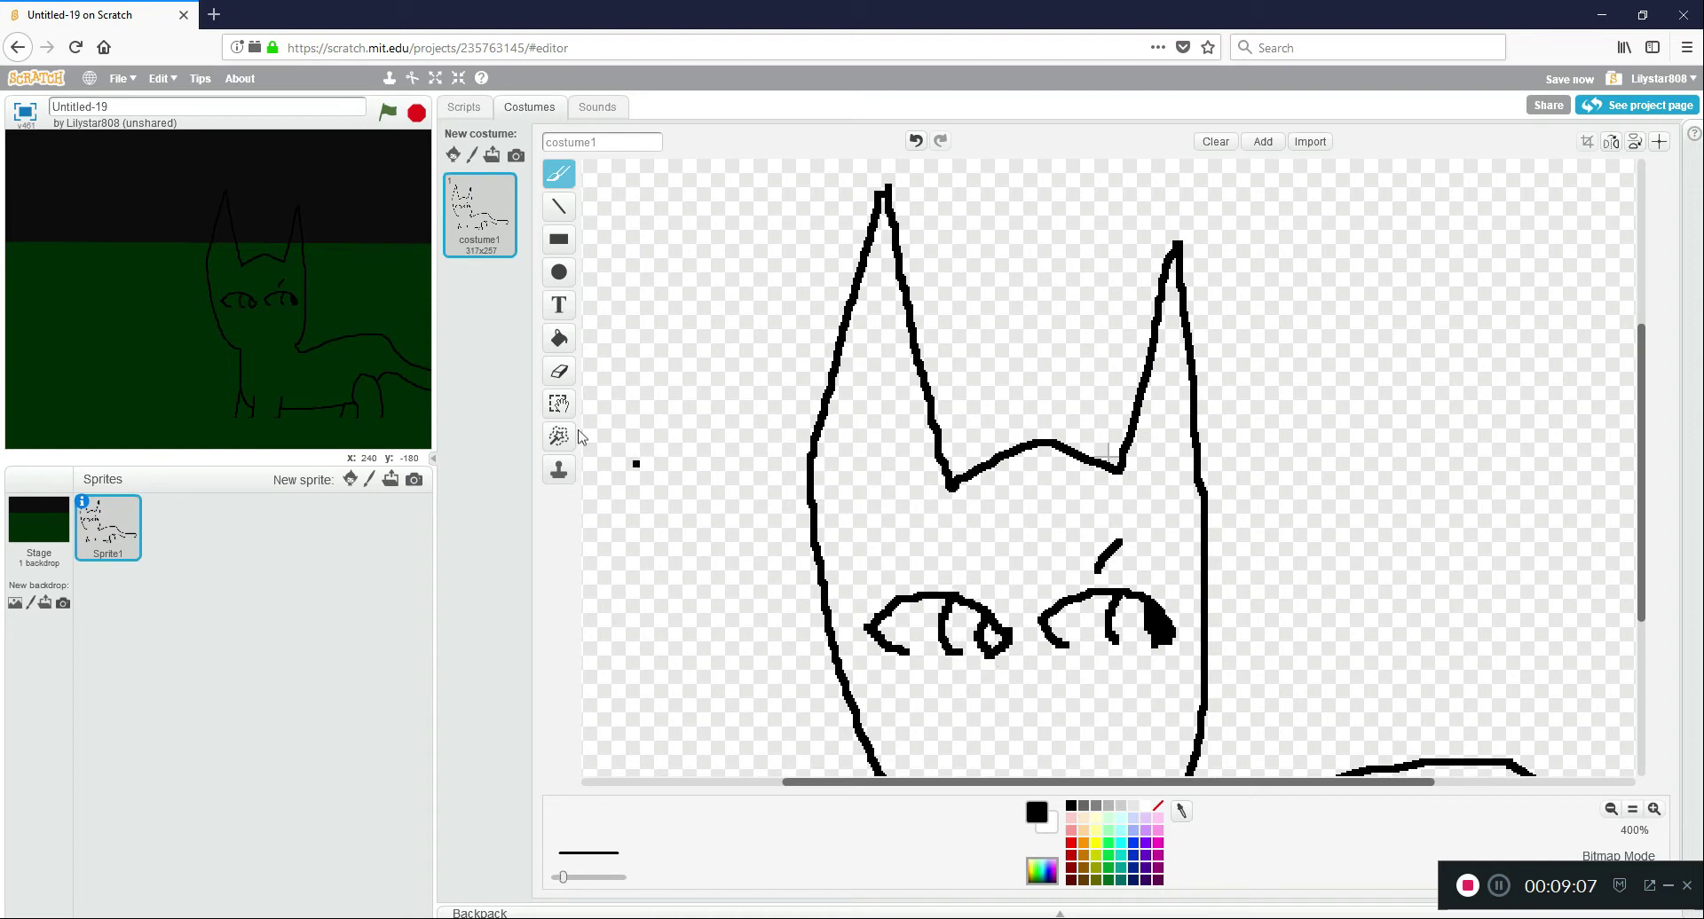
left_click(559, 338)
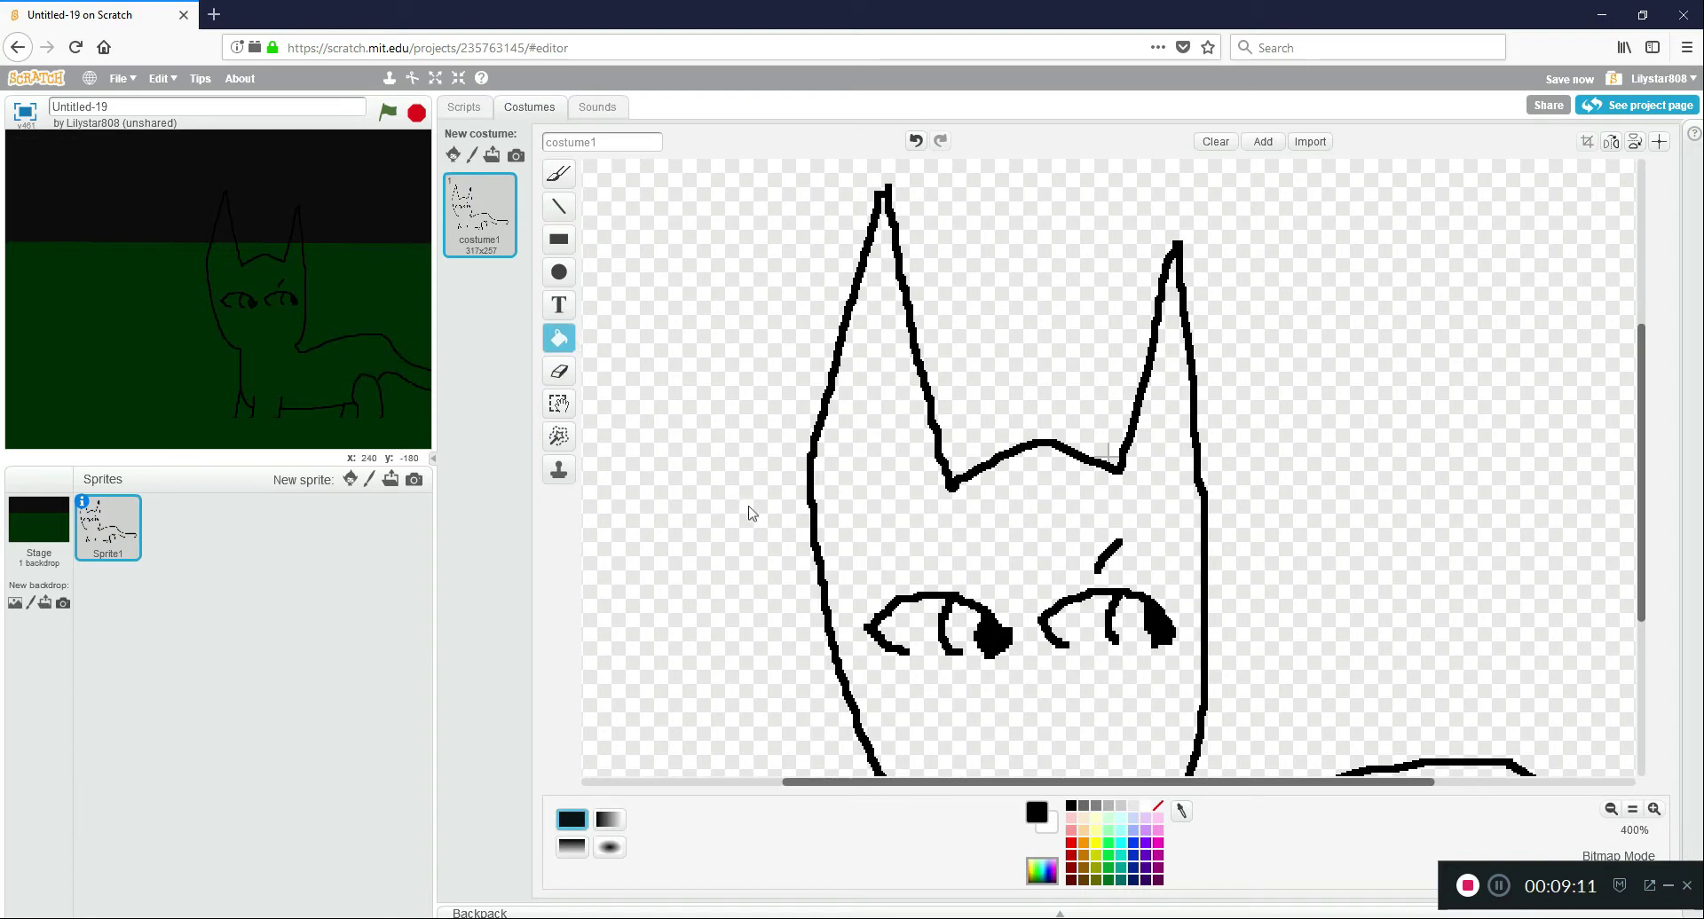
Fill the animal's head, body, tail and legs with dark grey and move the sprite slightly down and left on the stage.
left_click(1085, 807)
left_click(843, 484)
left_click_drag(326, 365, 303, 390)
left_click(1611, 809)
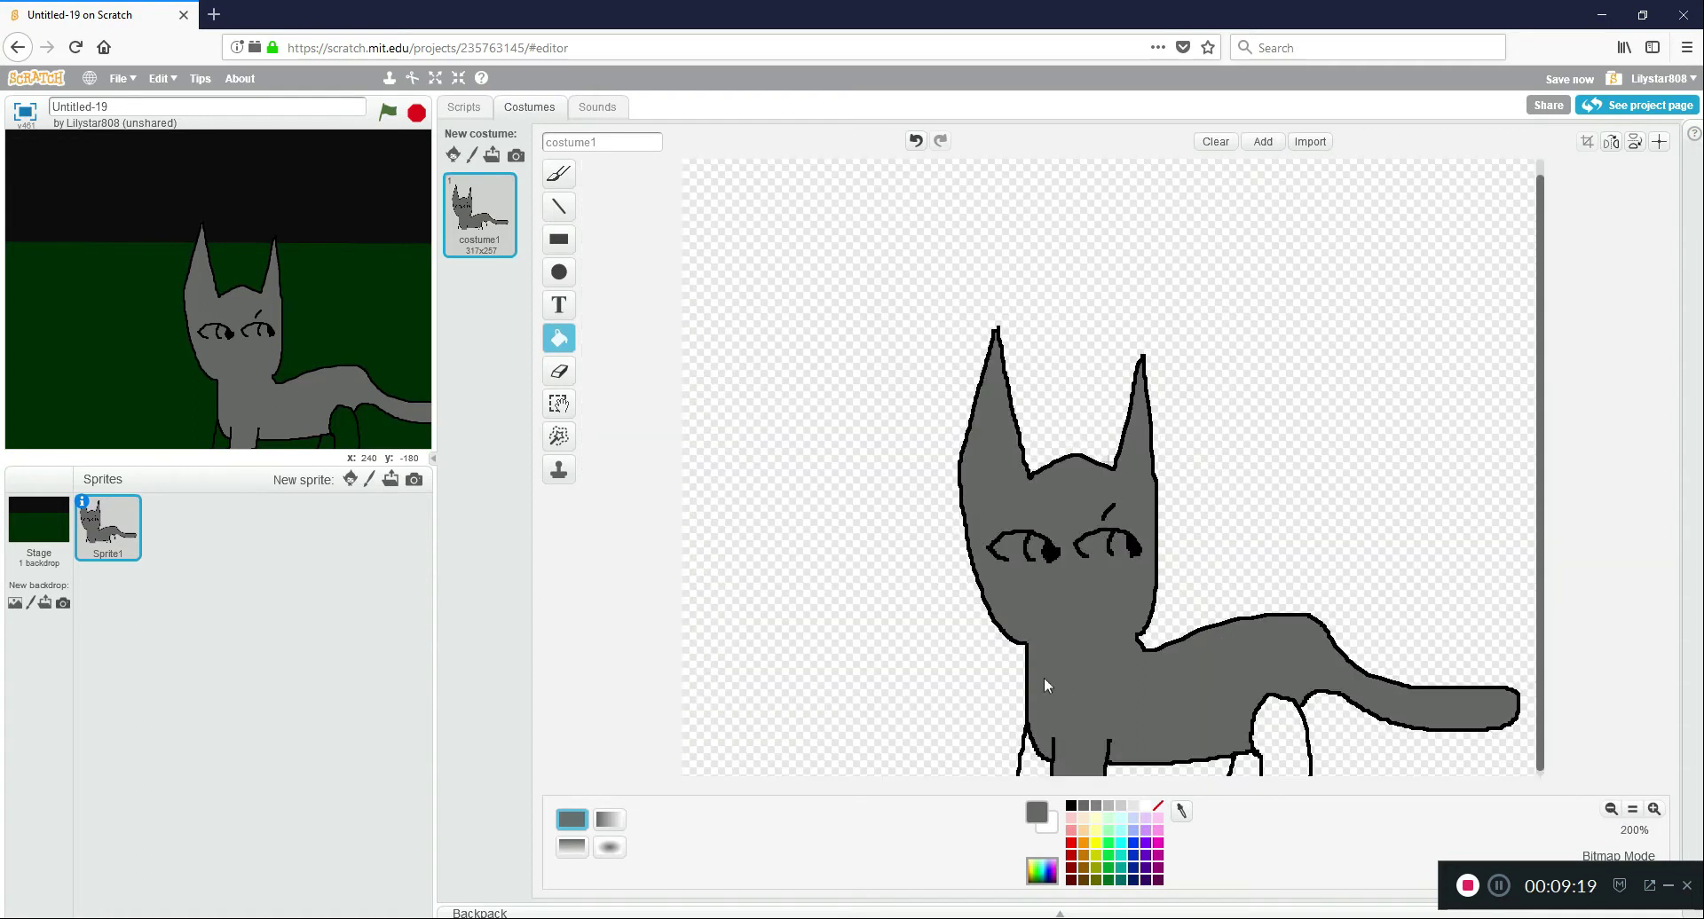
left_click(1032, 768)
left_click(1283, 745)
left_click(1260, 768)
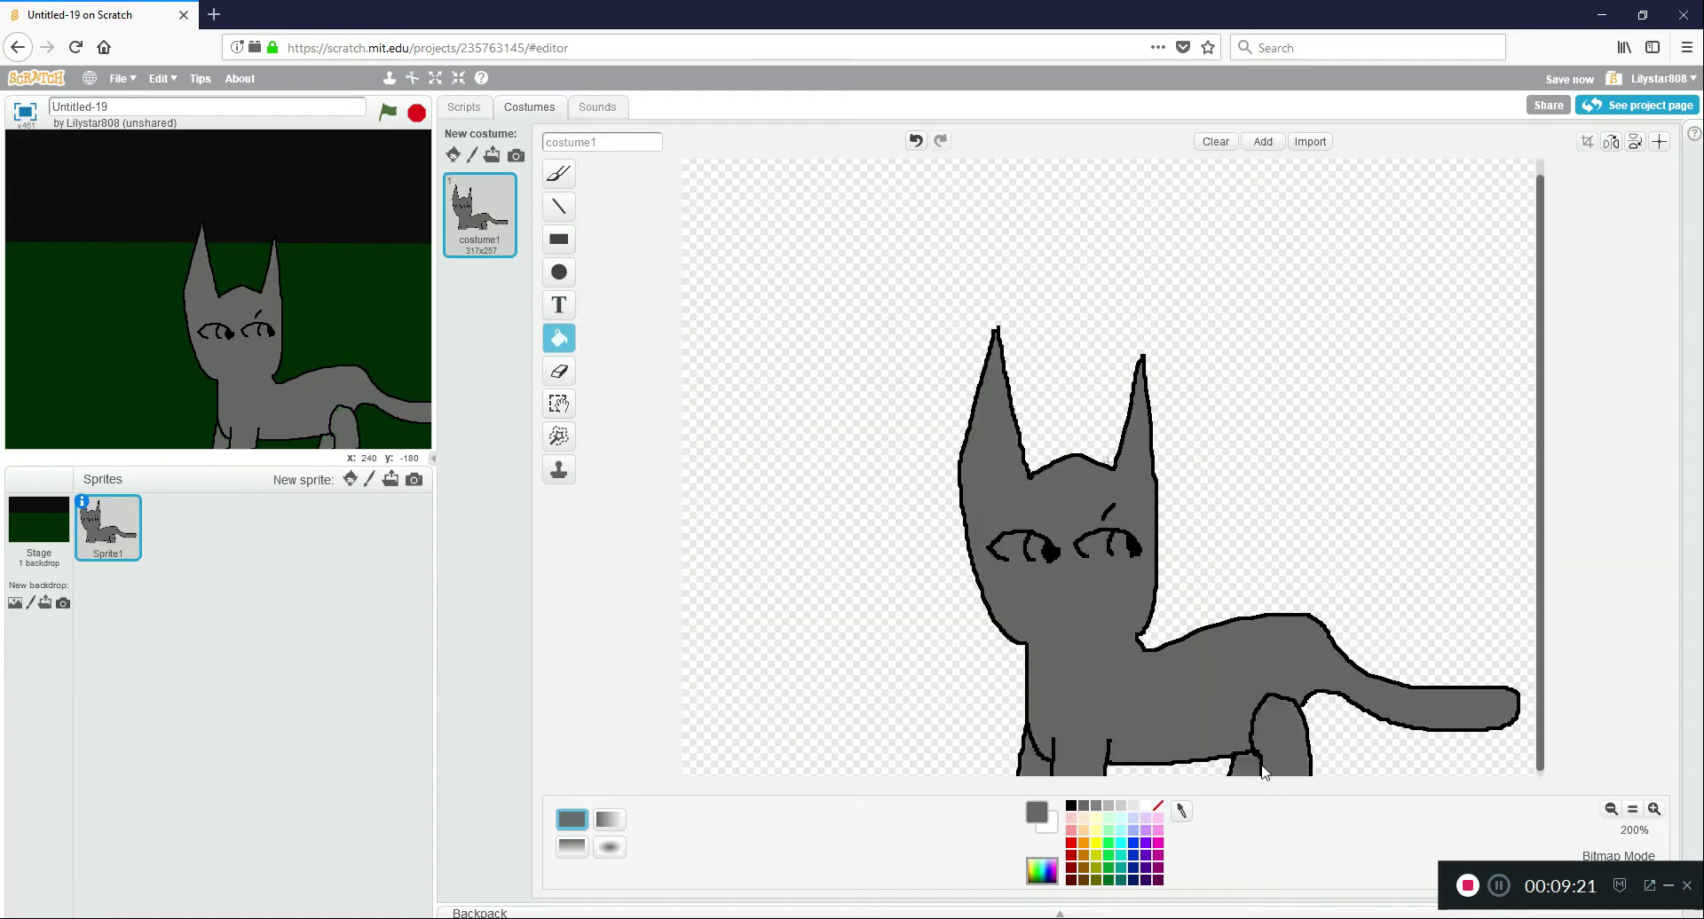
Close the lower edges of both irises with bright green and fill the irises with the same green.
left_click(1654, 809)
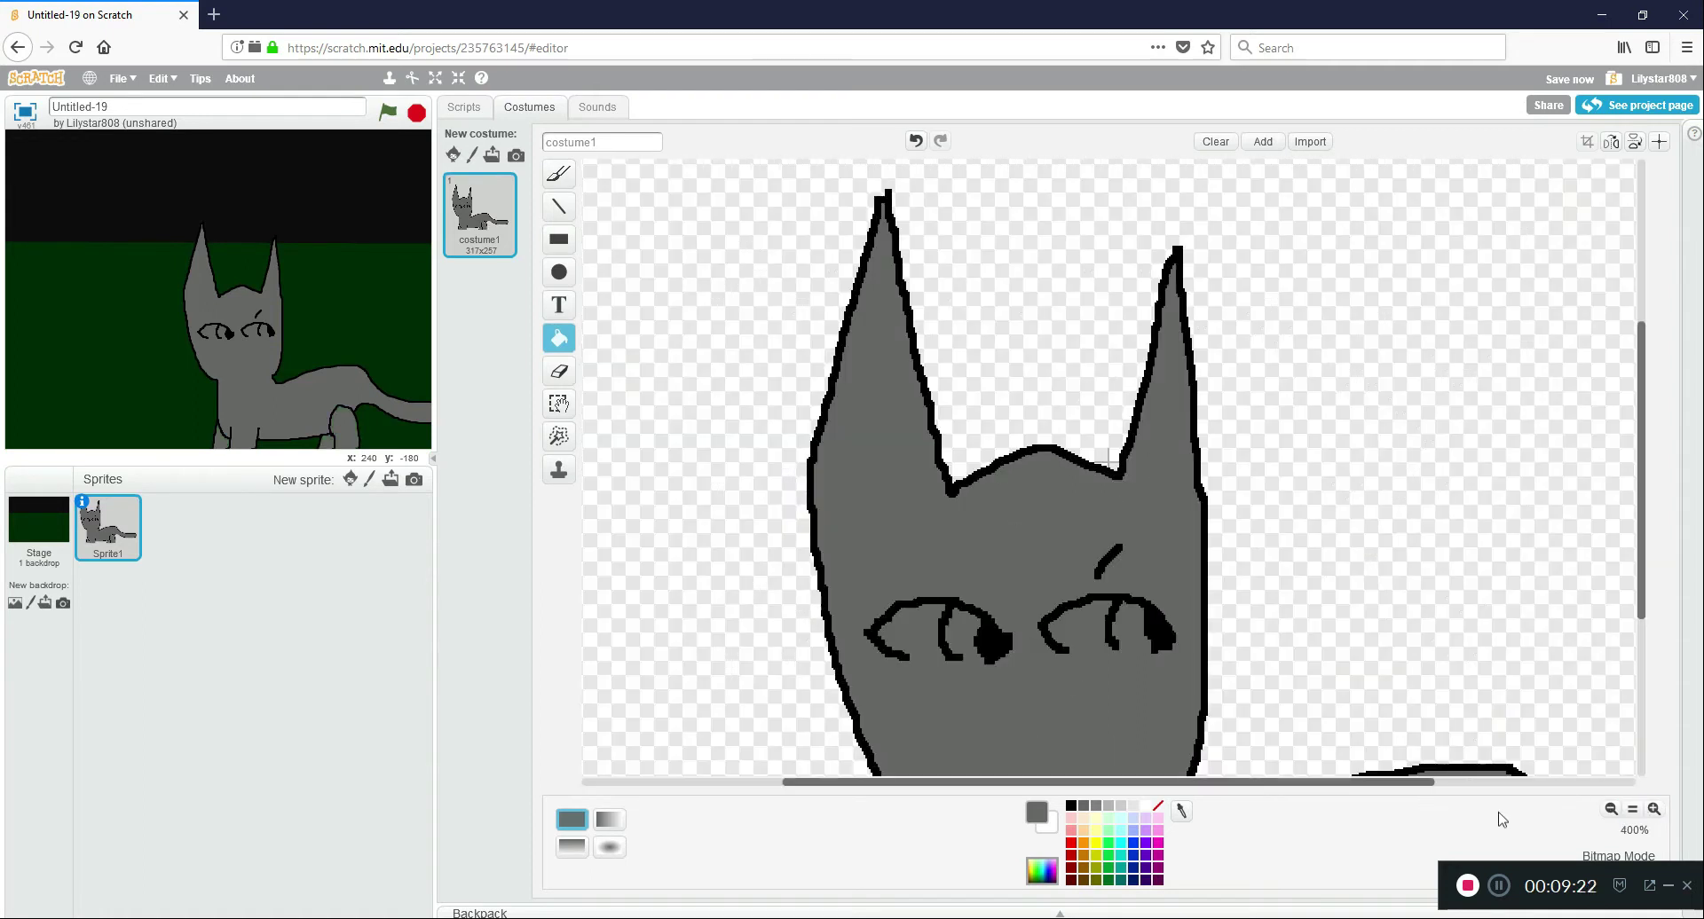
left_click(1111, 847)
left_click(559, 173)
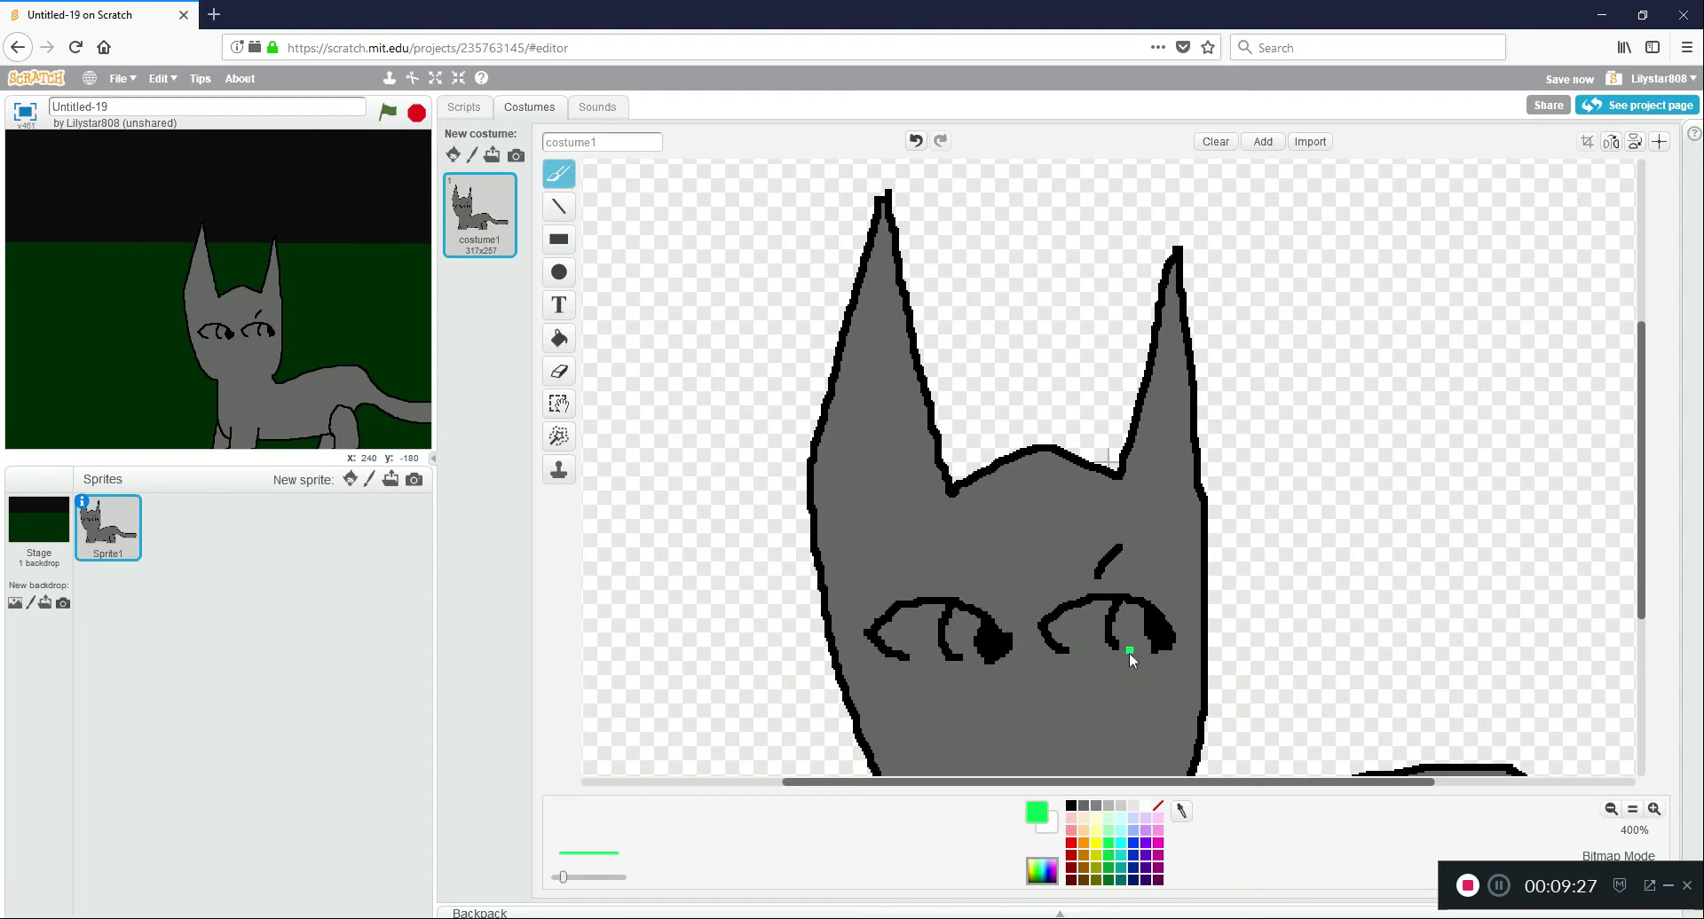
left_click_drag(1148, 653, 1153, 654)
left_click(559, 338)
left_click(559, 173)
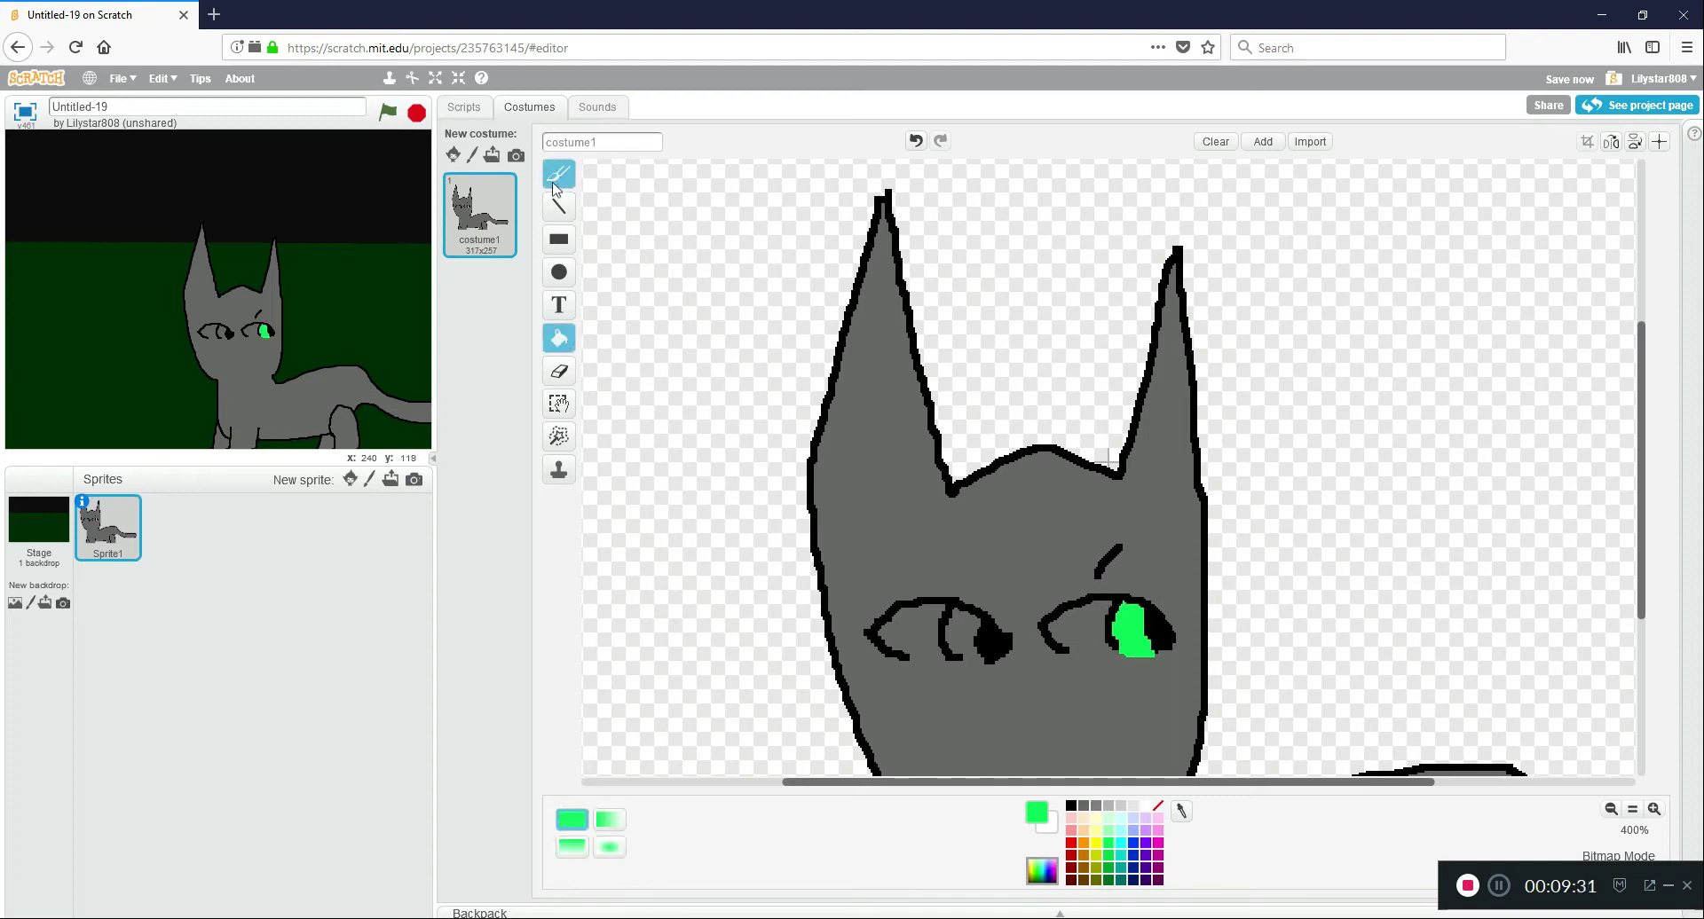
left_click_drag(966, 662, 978, 662)
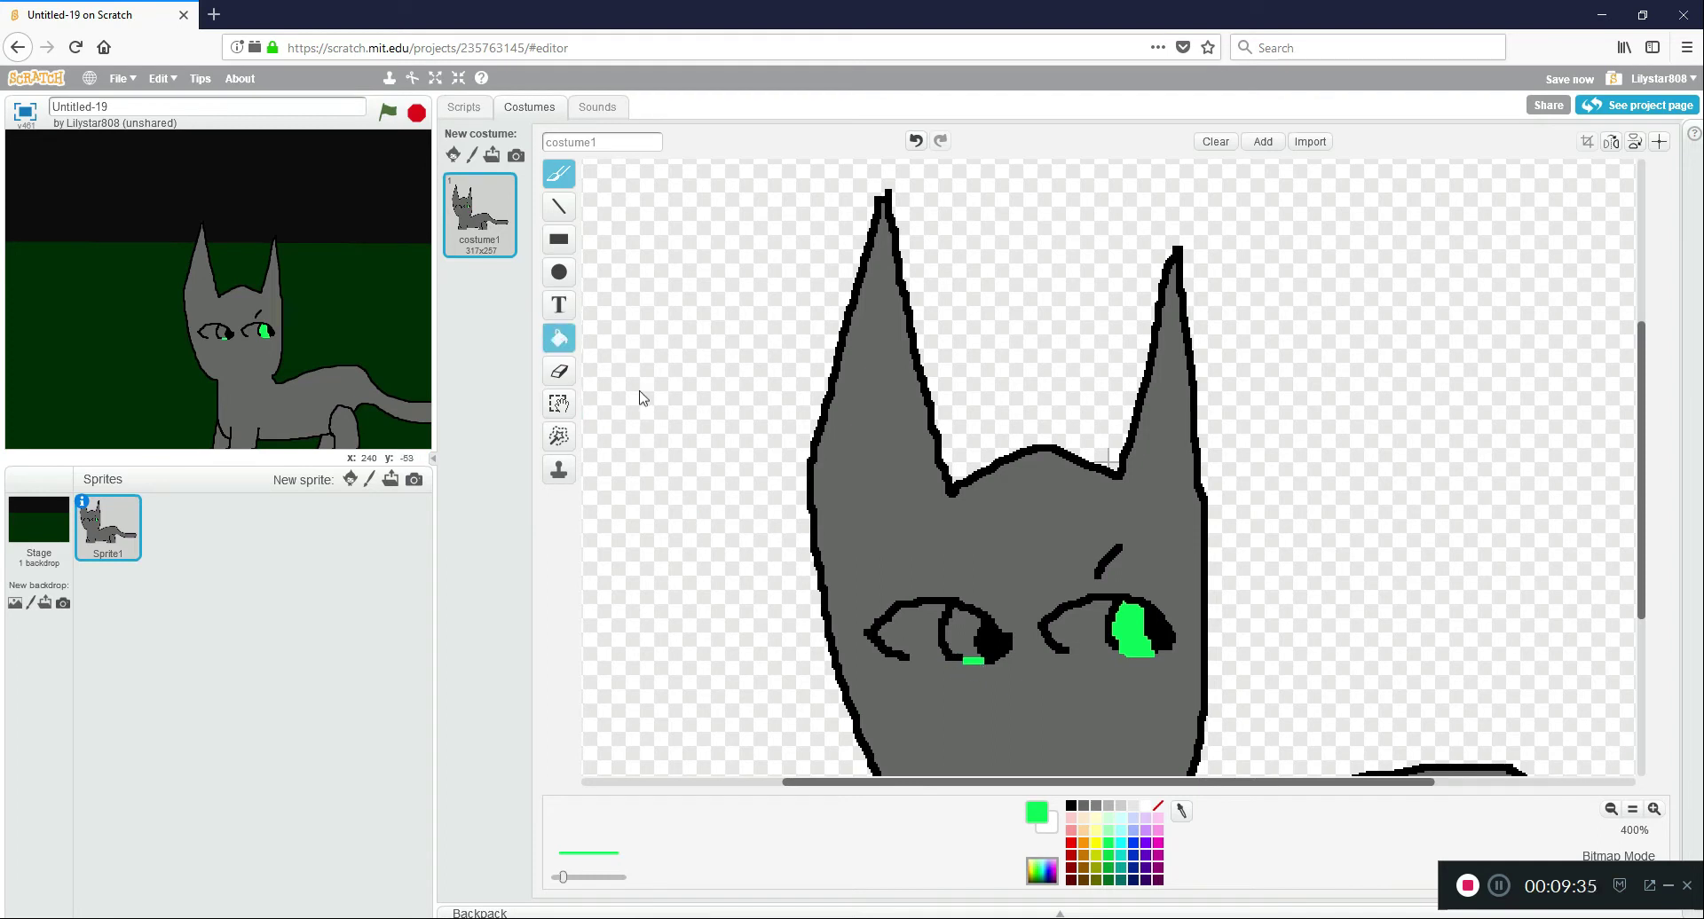
left_click(959, 637)
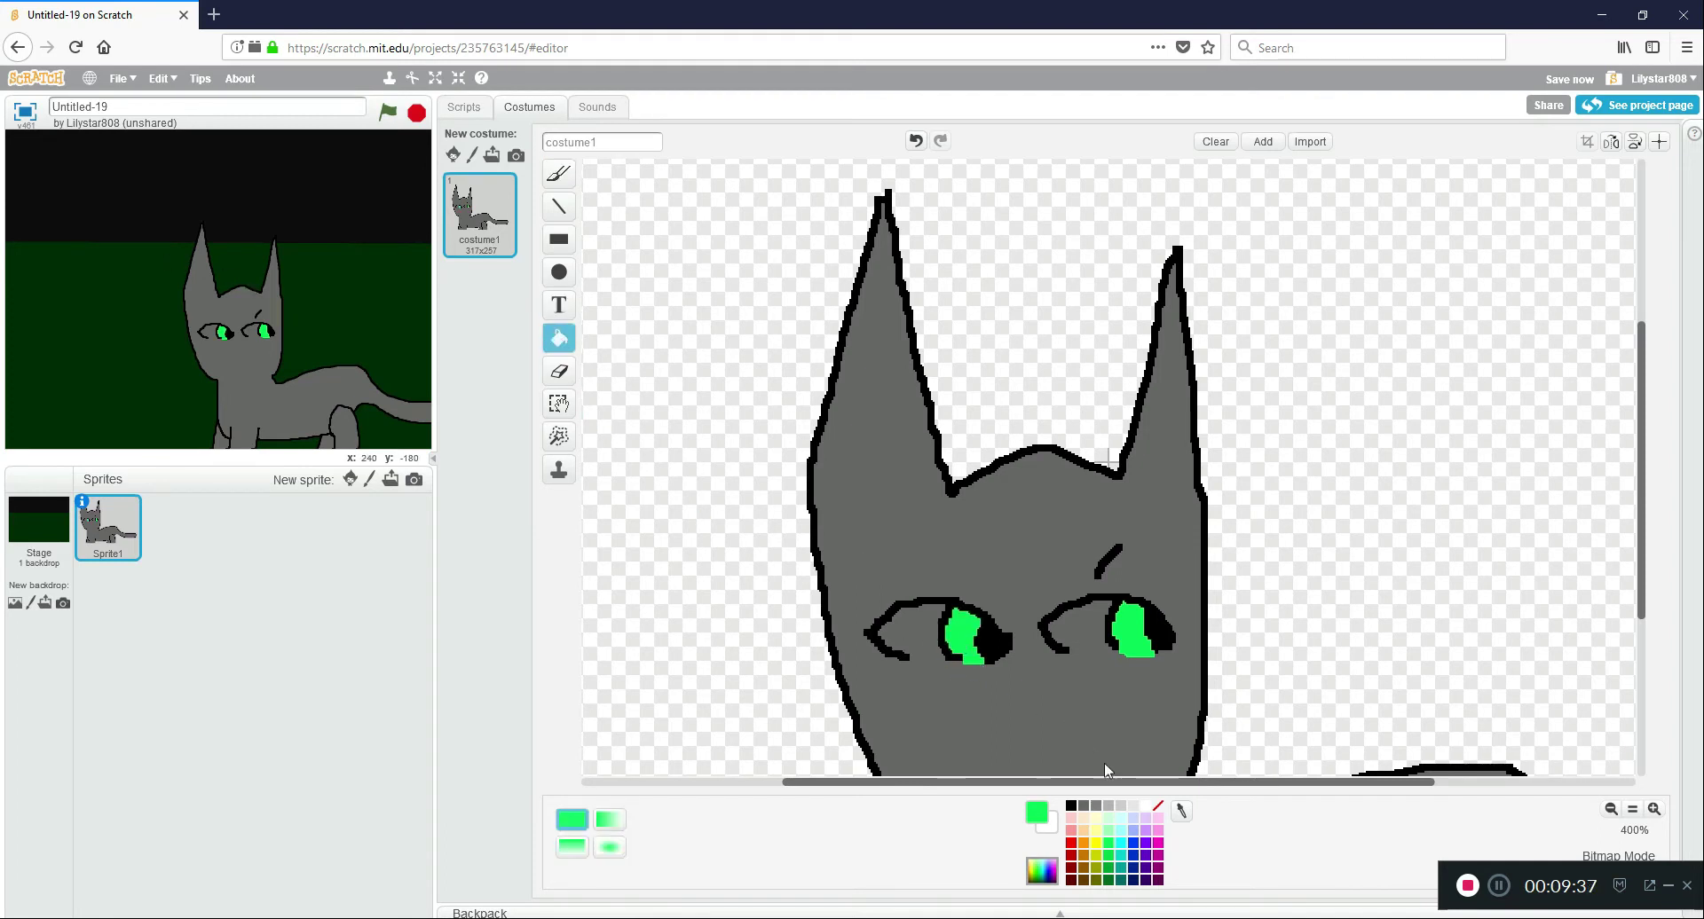
Shade the upper part of both irises with a darker green.
left_click(1109, 866)
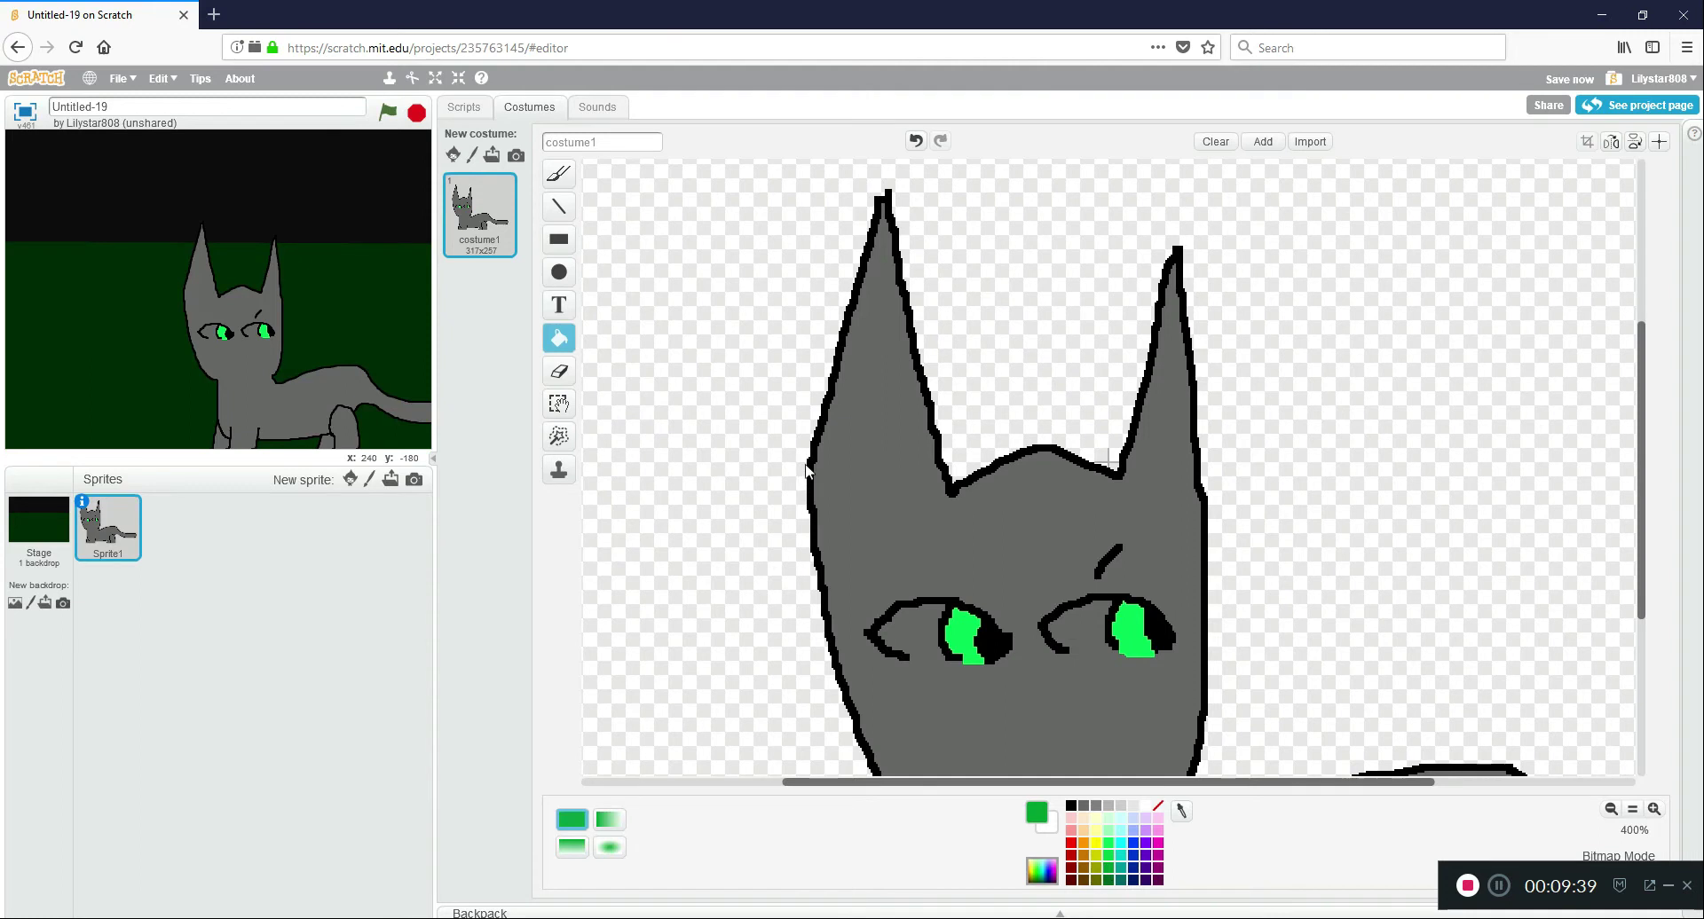
left_click(559, 173)
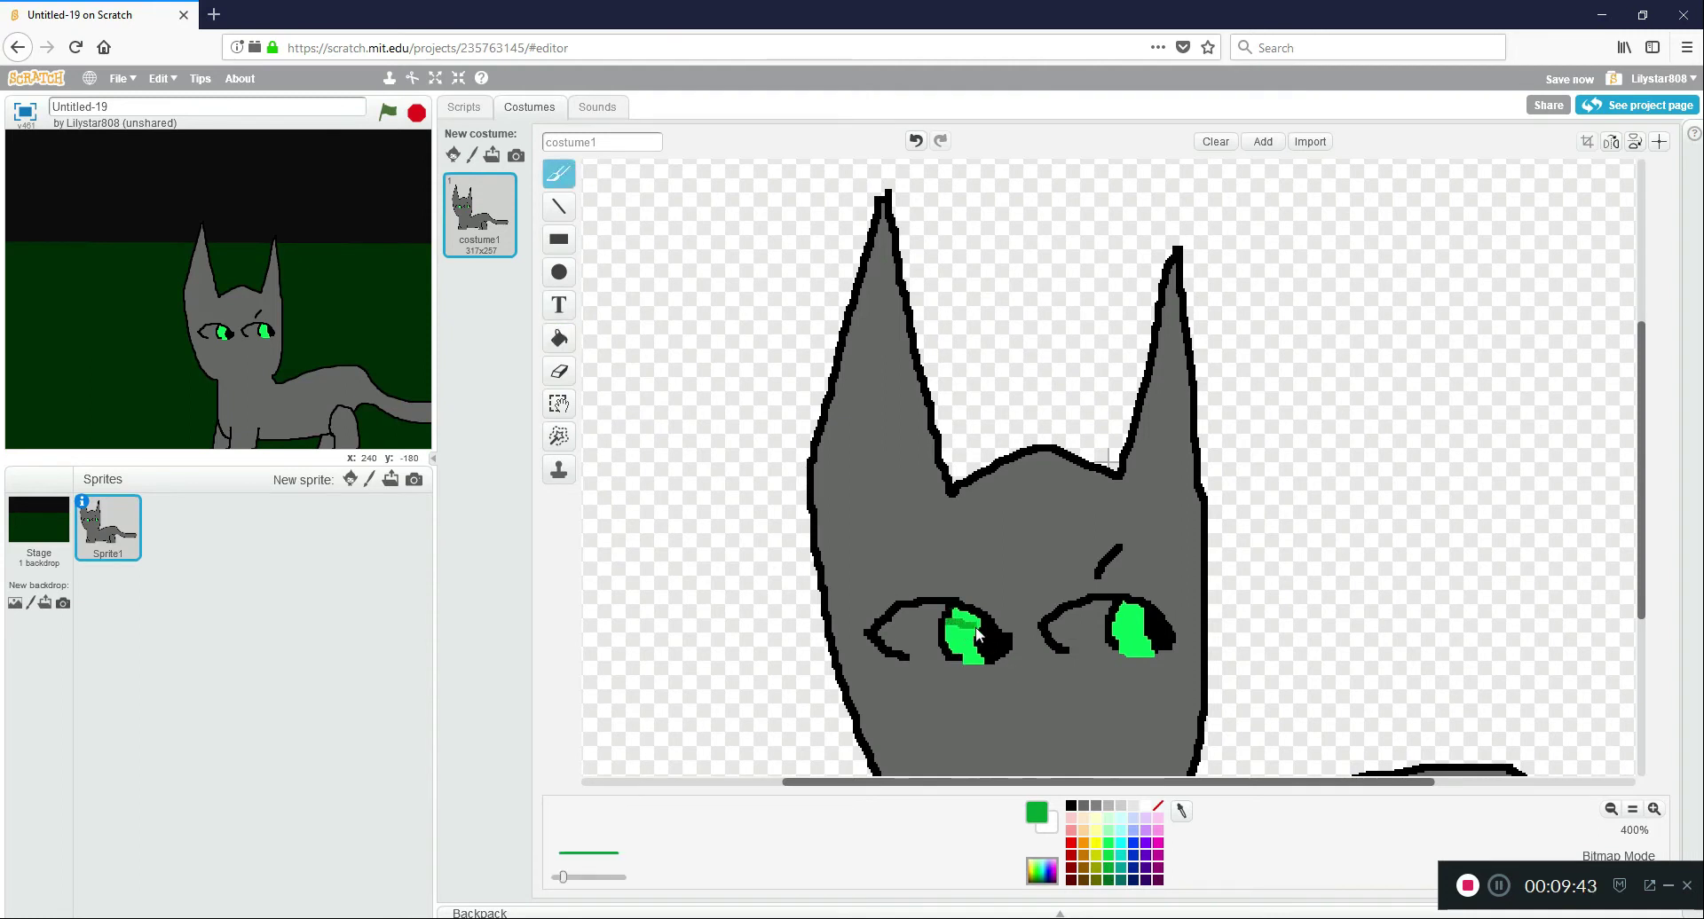
left_click(559, 338)
left_click(958, 617)
left_click(559, 173)
left_click_drag(1131, 634, 1120, 623)
left_click(559, 338)
left_click(1132, 614)
Close the lower edge of each eye with a white line and fill the remaining eye areas with white.
left_click(559, 173)
left_click(1155, 808)
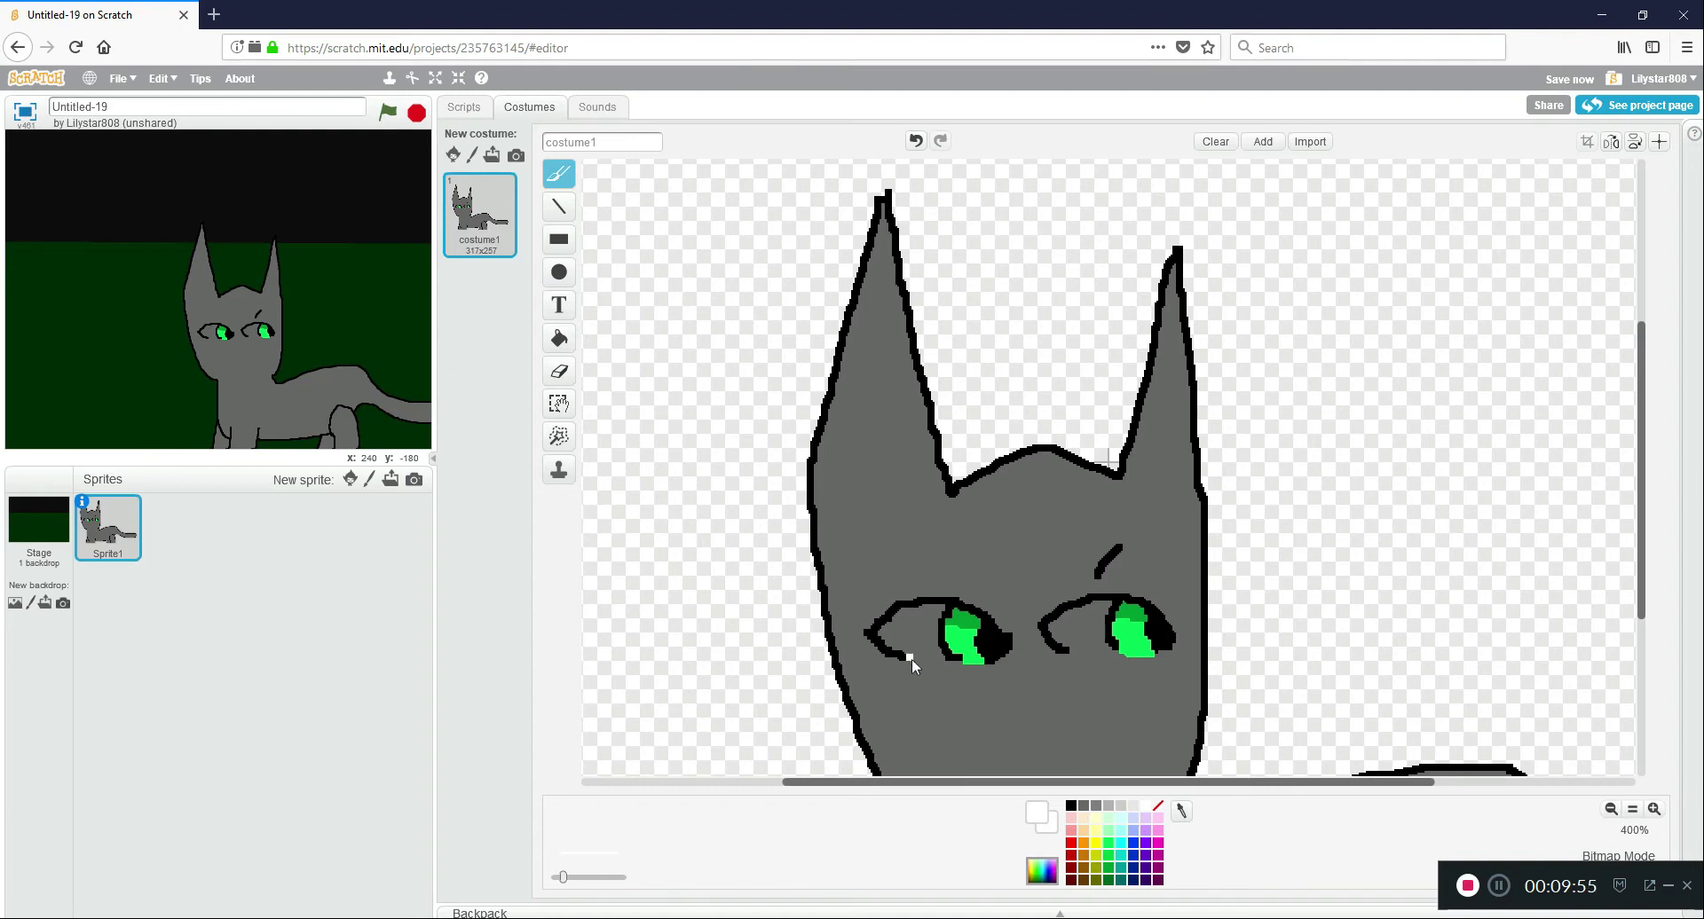
left_click_drag(938, 662, 947, 663)
left_click(559, 340)
left_click(907, 618)
left_click(559, 173)
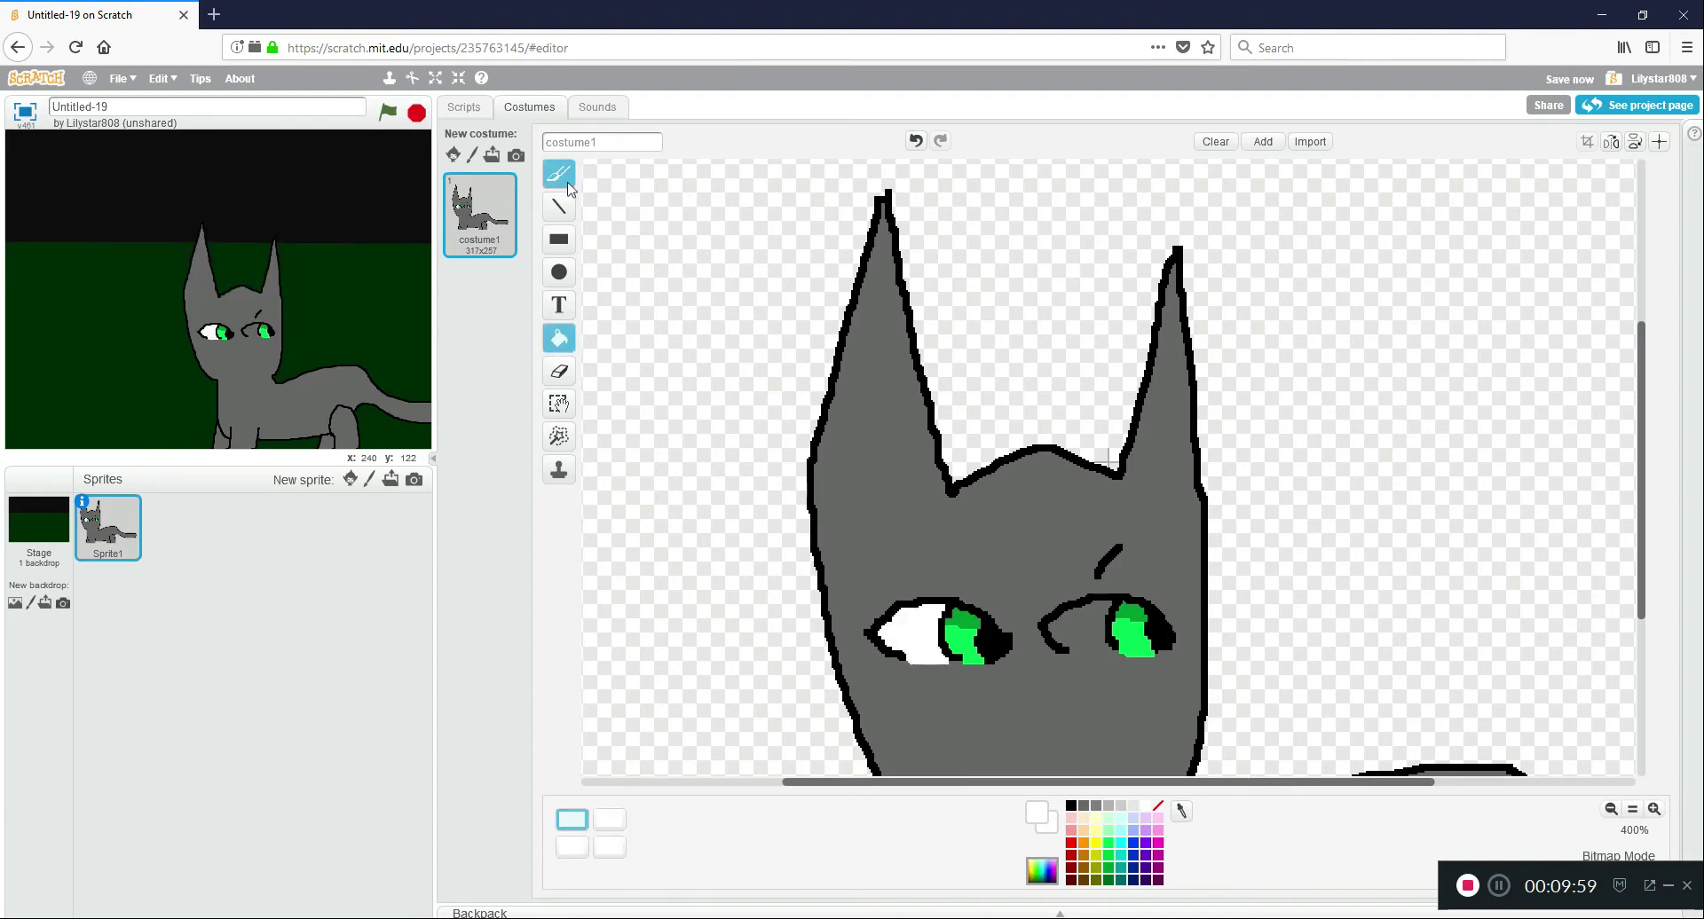
left_click(1064, 640)
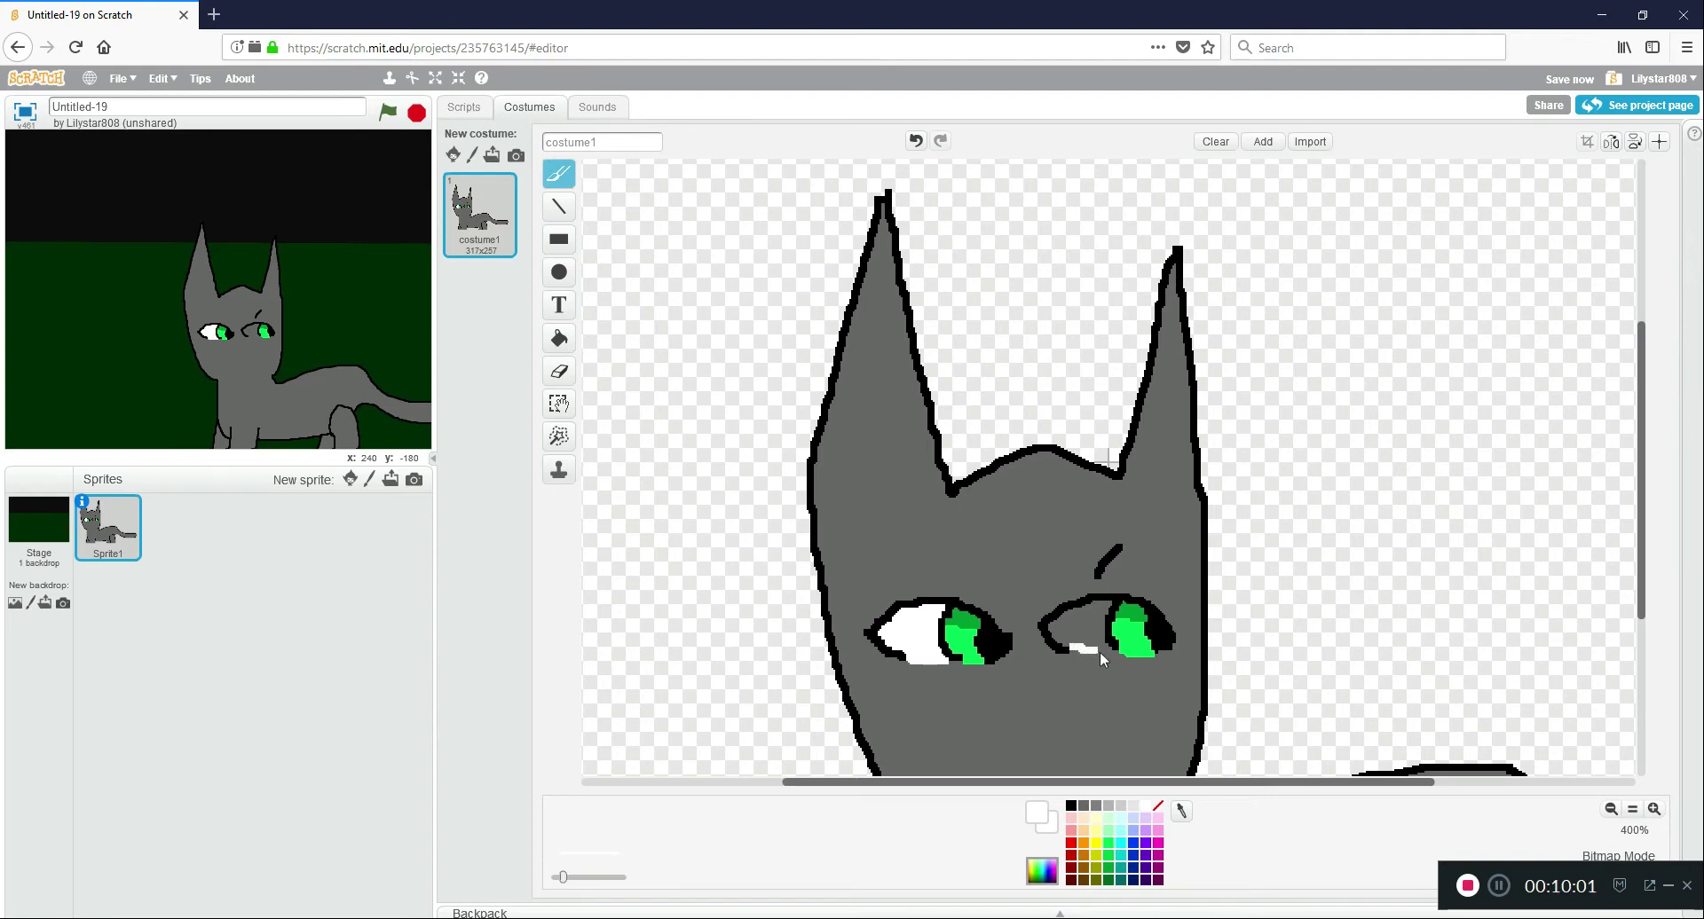
left_click(559, 338)
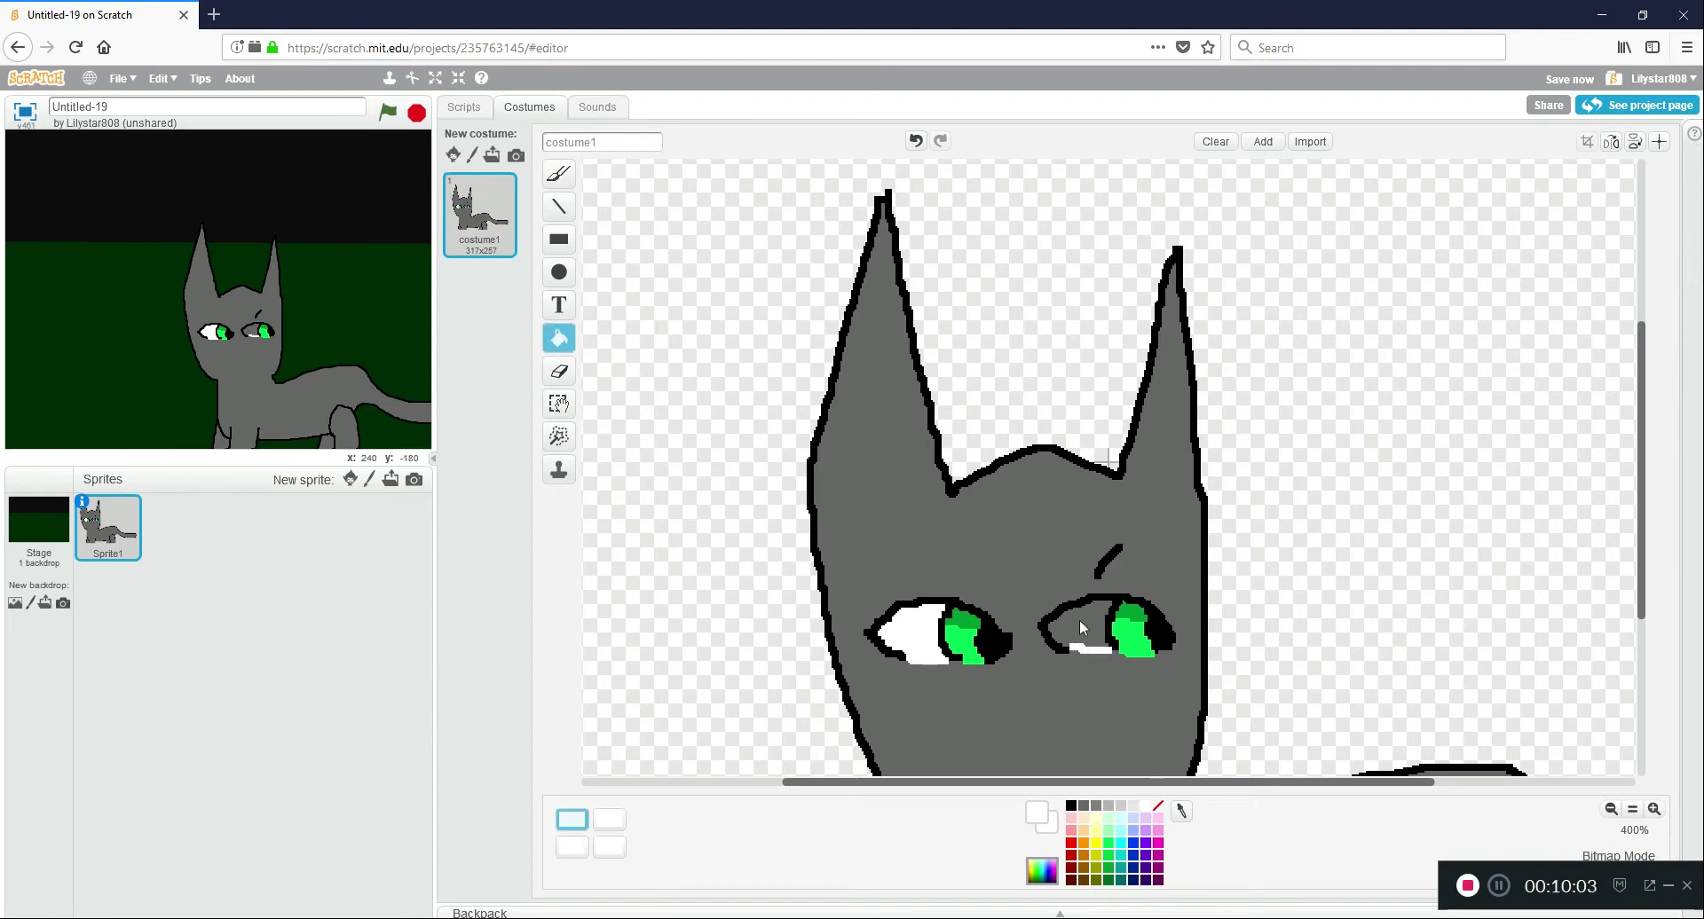
left_click(1084, 630)
Draw a slanted black brow over the eye that lacks one and shade the upper part of both eye whites light grey.
left_click(1072, 808)
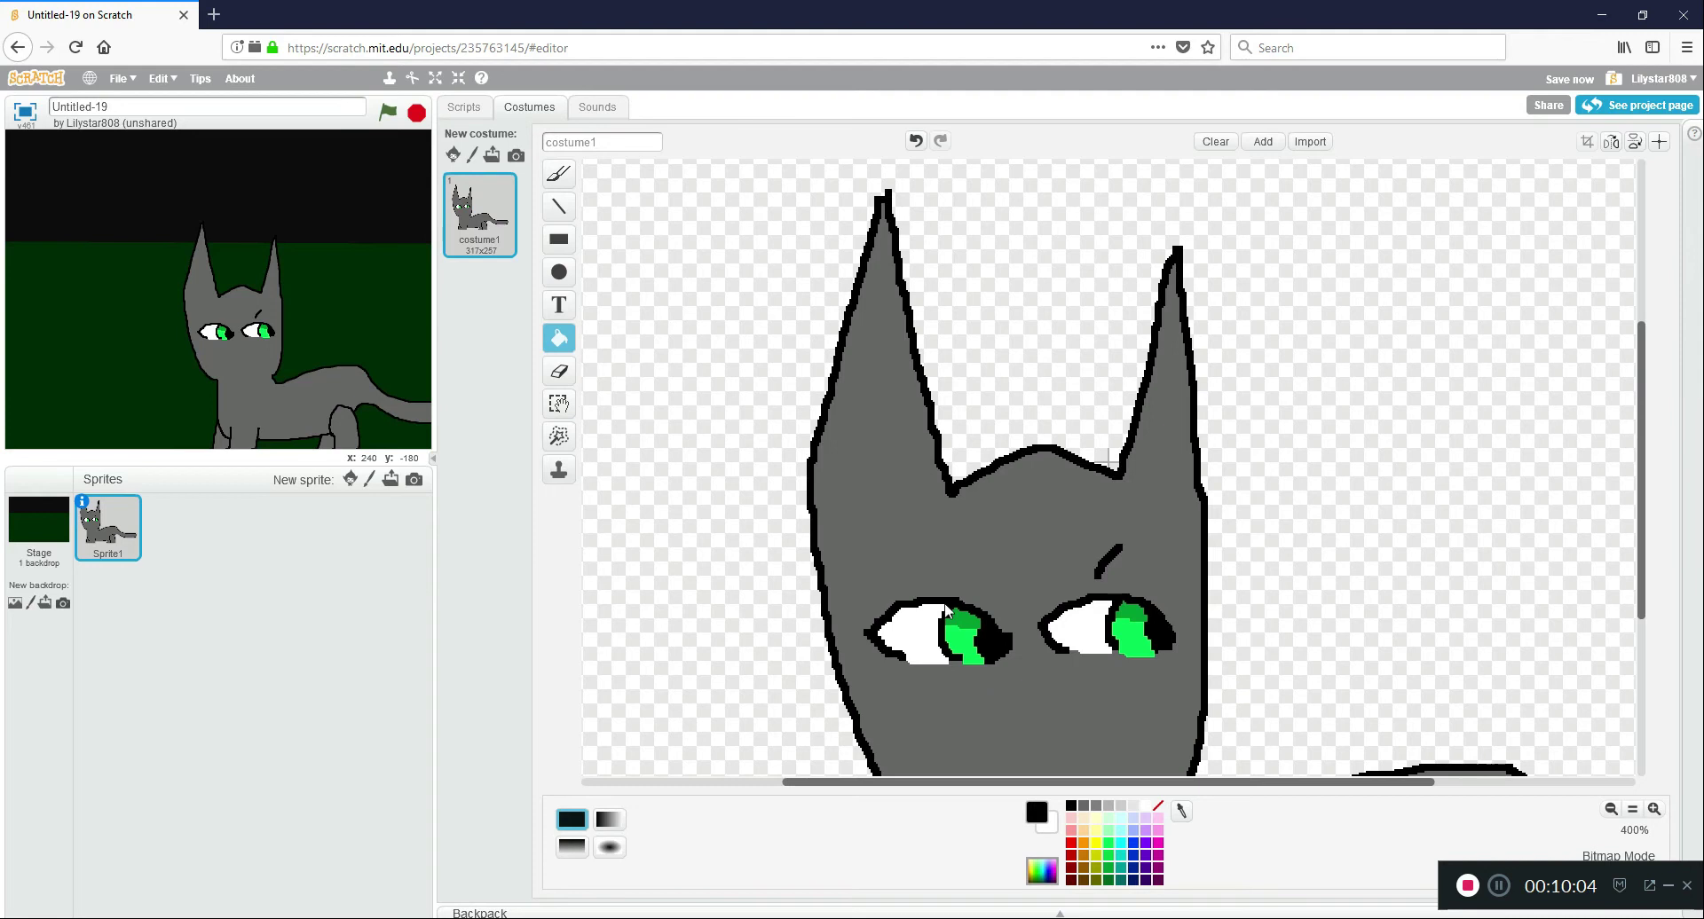
left_click(560, 175)
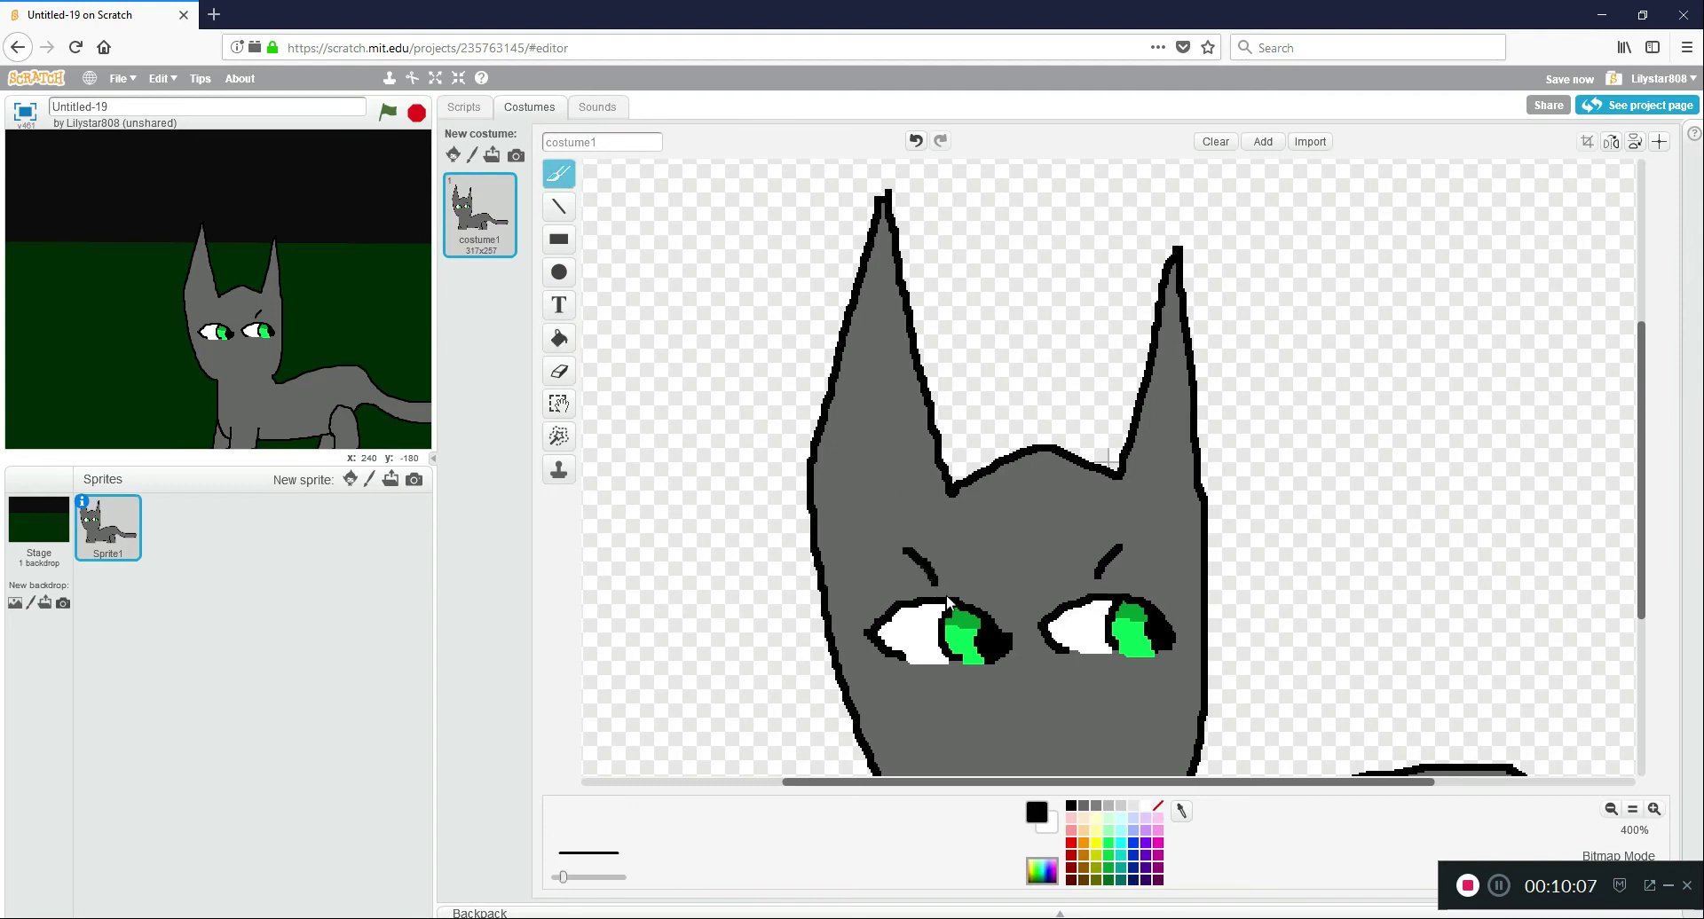
left_click(1141, 808)
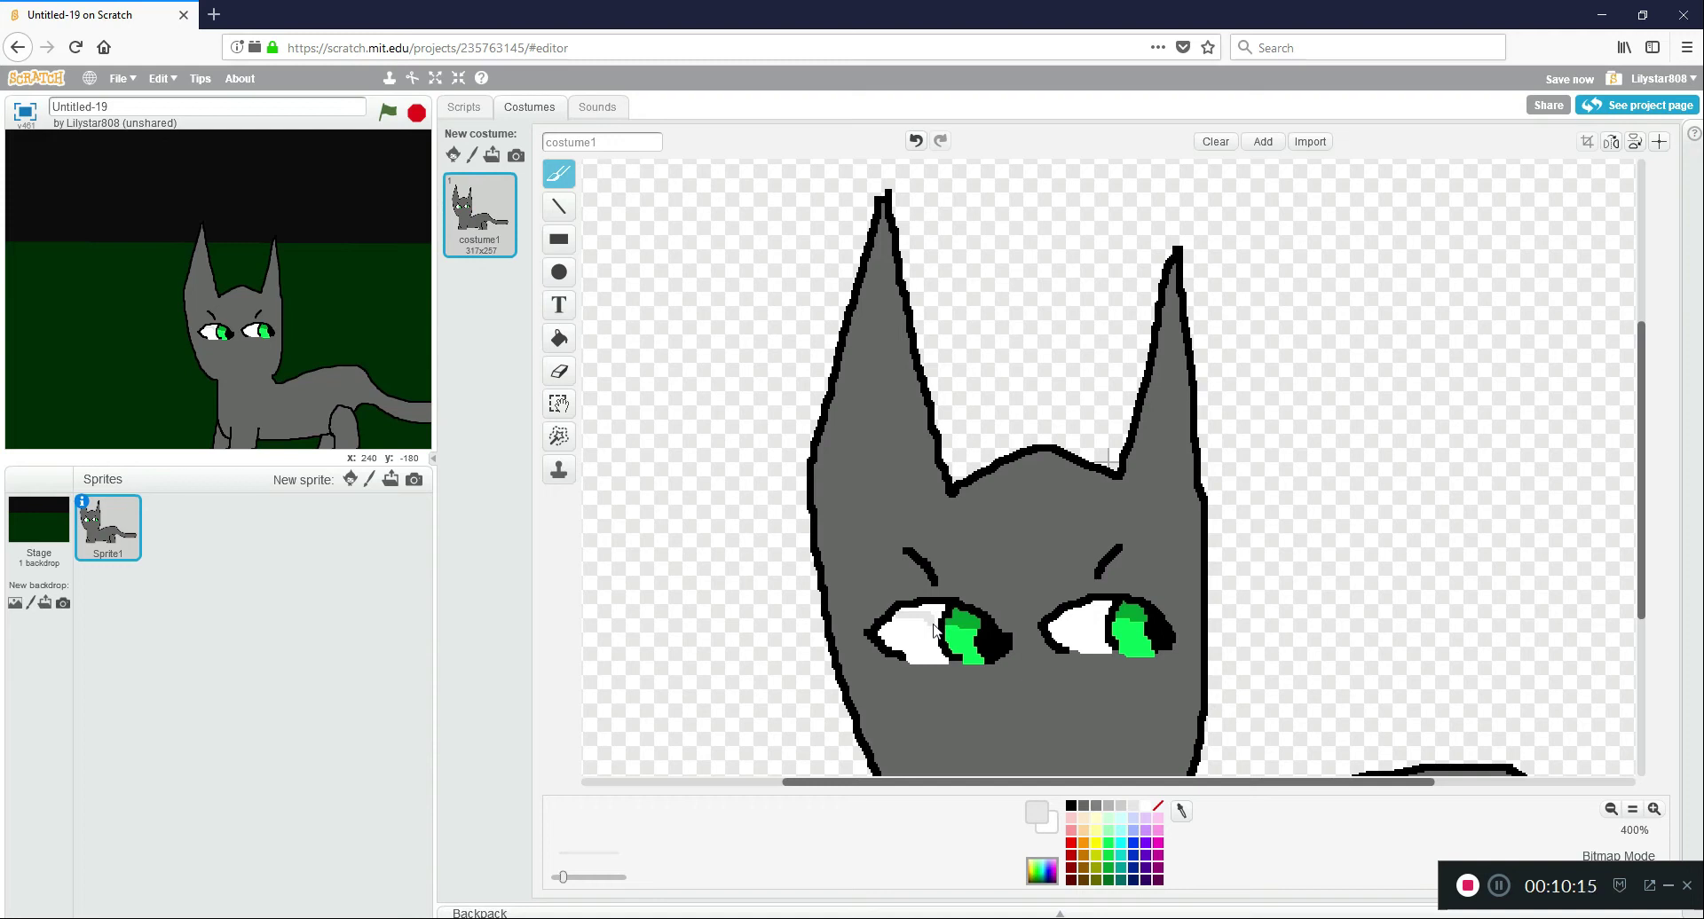
left_click(559, 338)
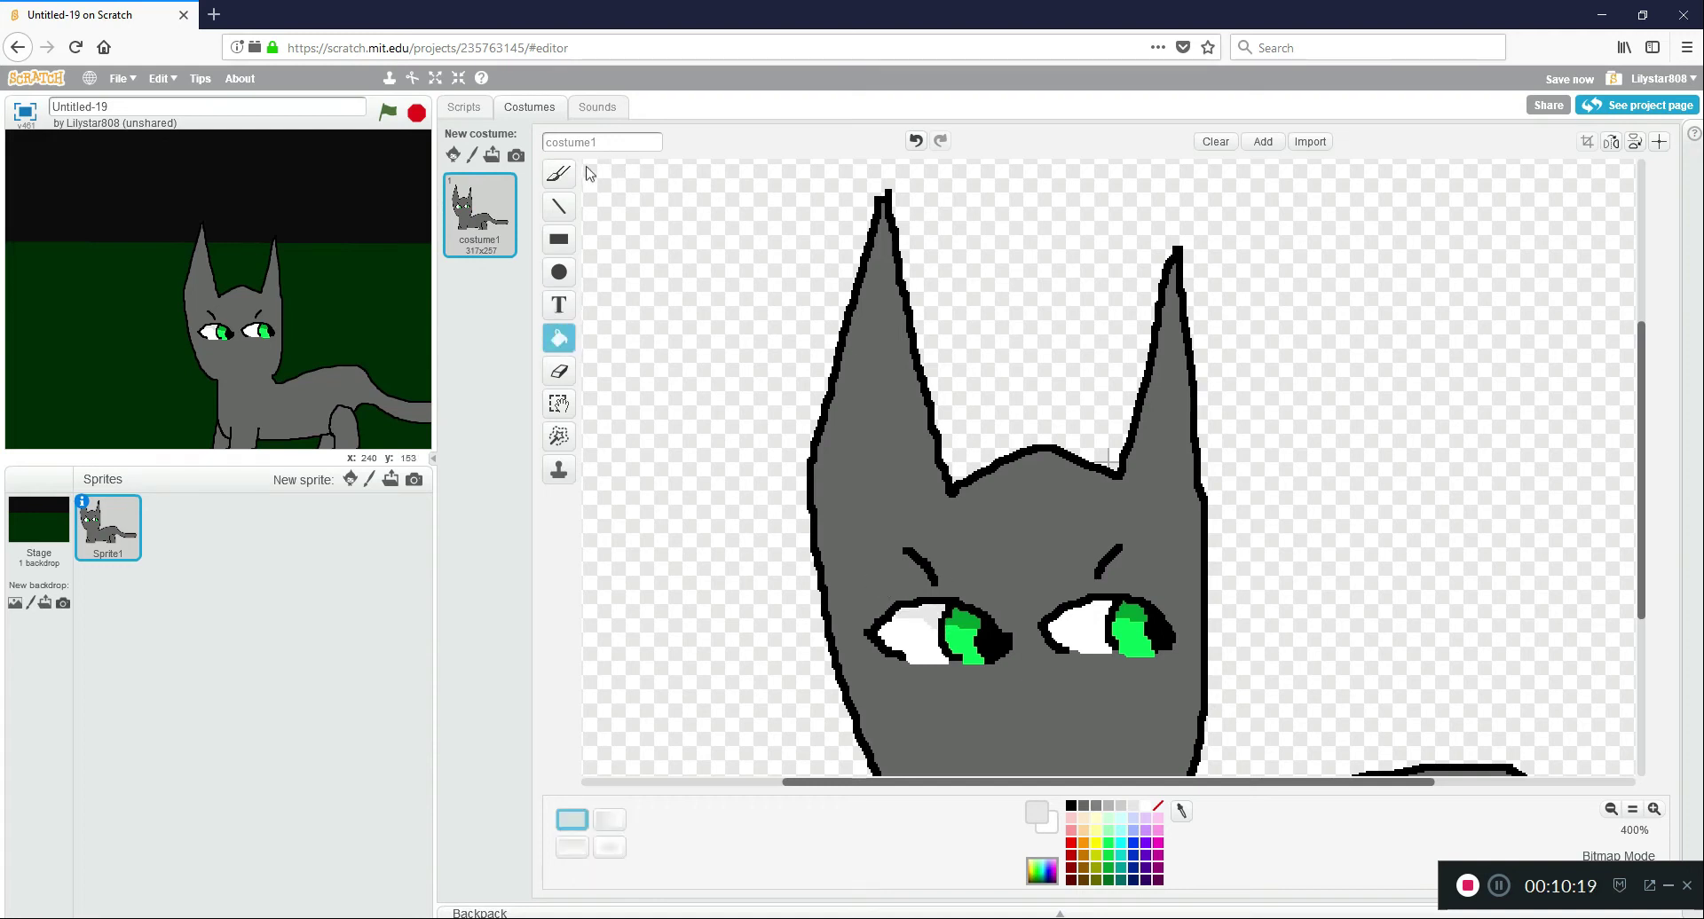
left_click(559, 173)
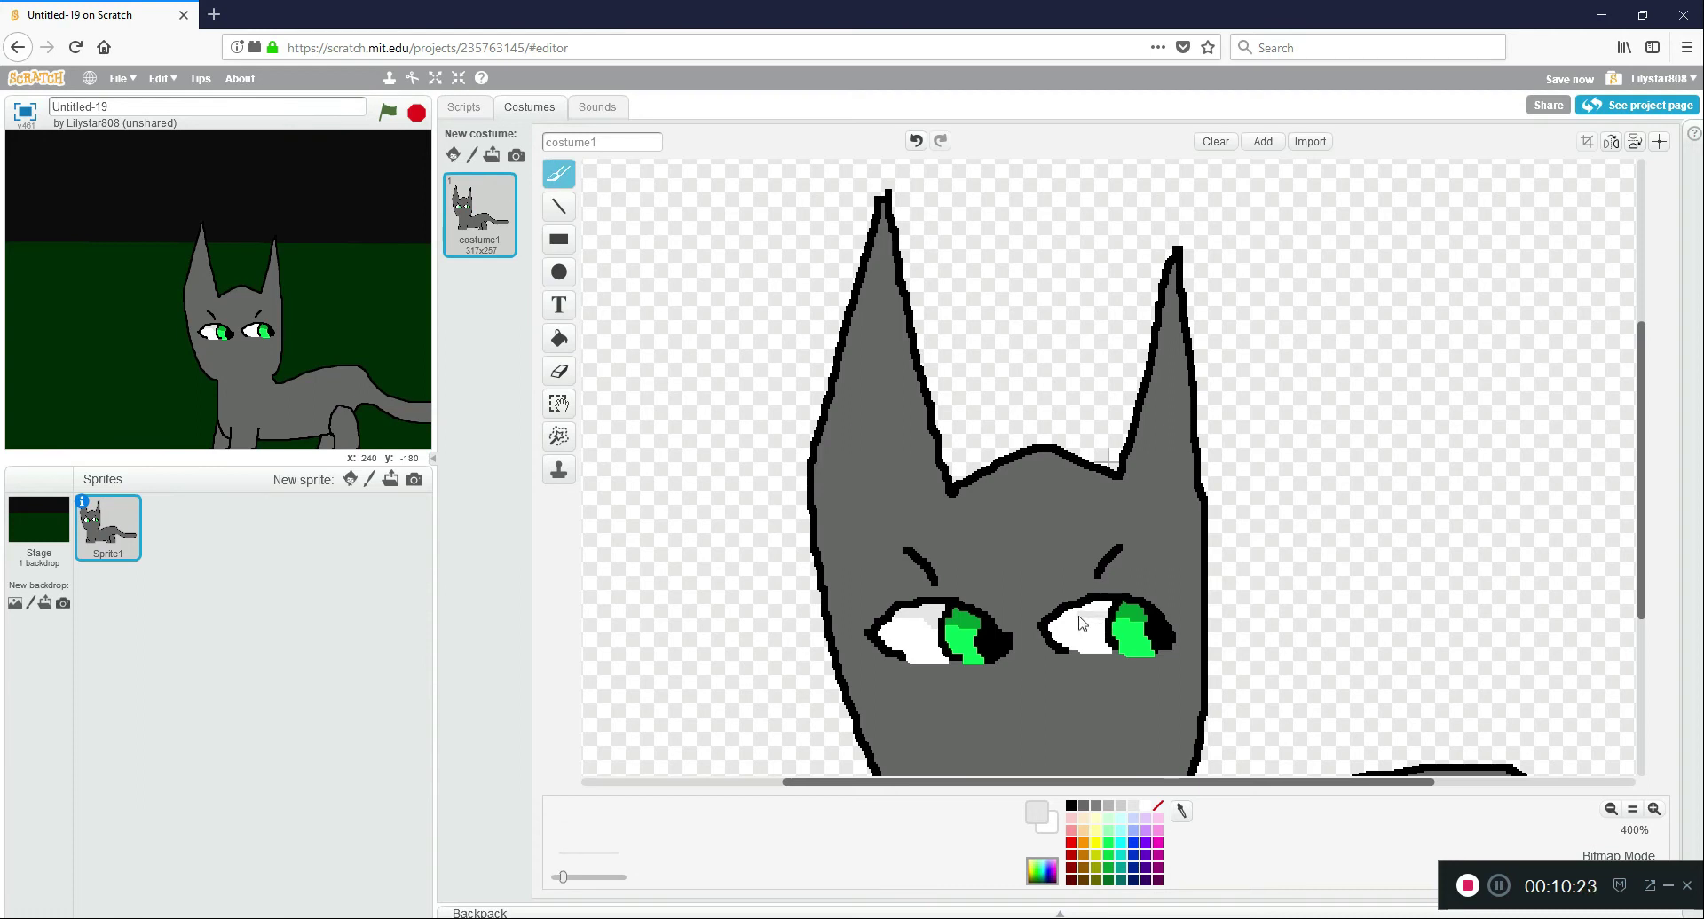
left_click(559, 338)
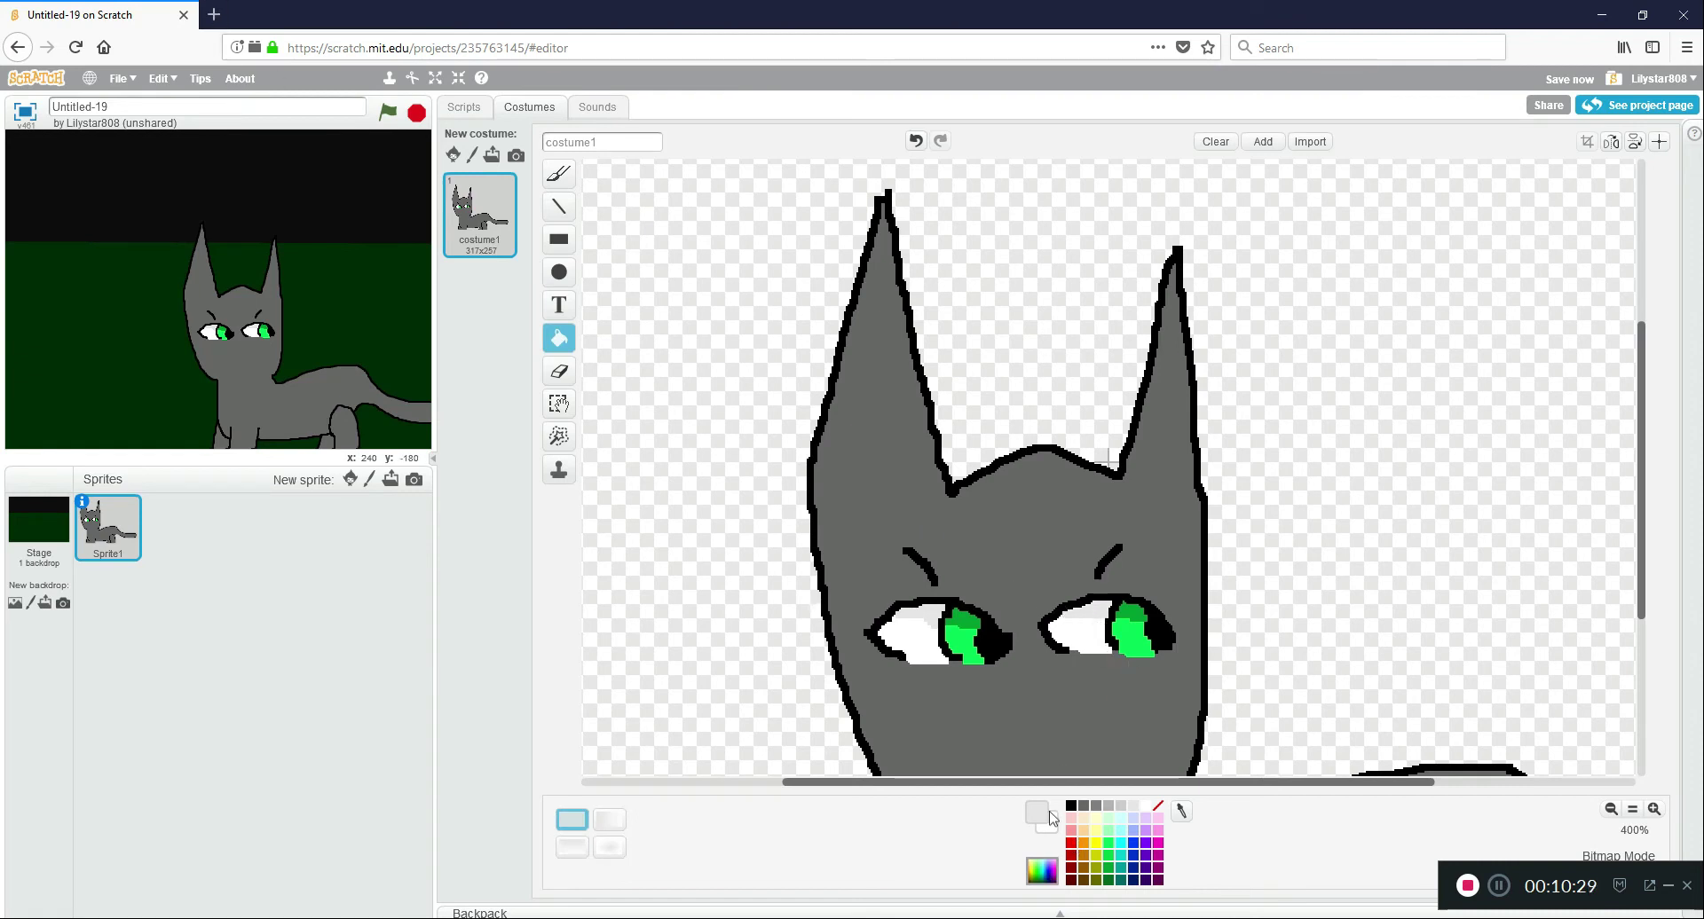
Draw a small black V-shaped mouth below and between the eyes.
left_click(1072, 806)
left_click(559, 173)
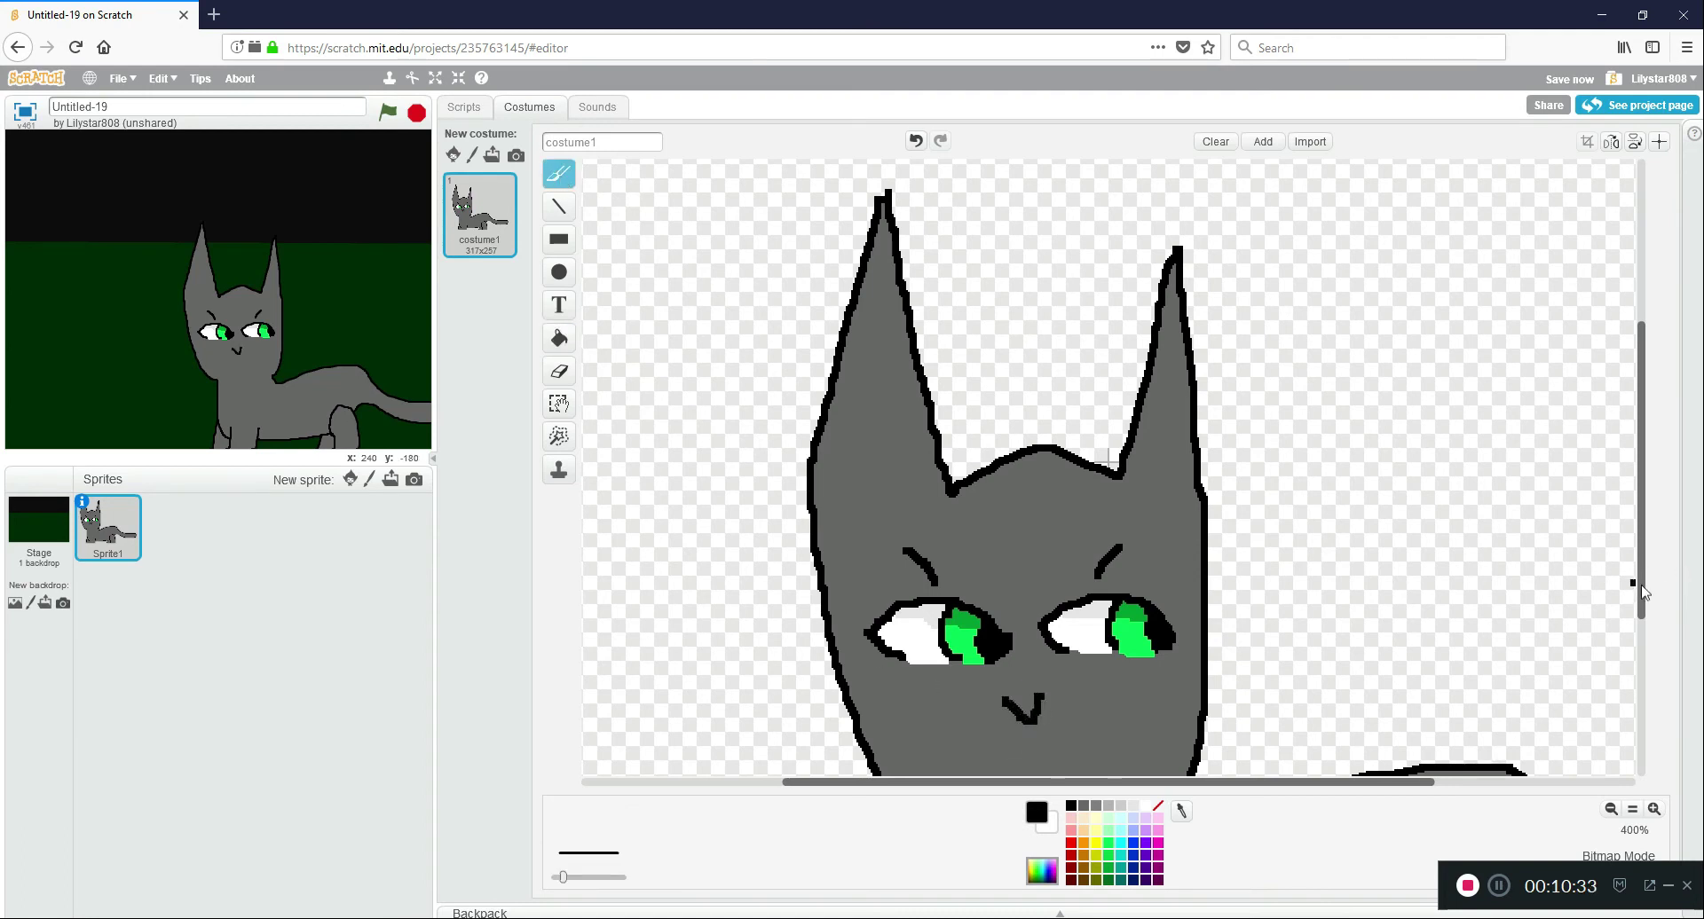
Draw a short, nearly horizontal black mouth line below the V-shaped mark on the animal's face.
left_click_drag(1640, 593, 1640, 650)
left_click_drag(1014, 658, 1072, 664)
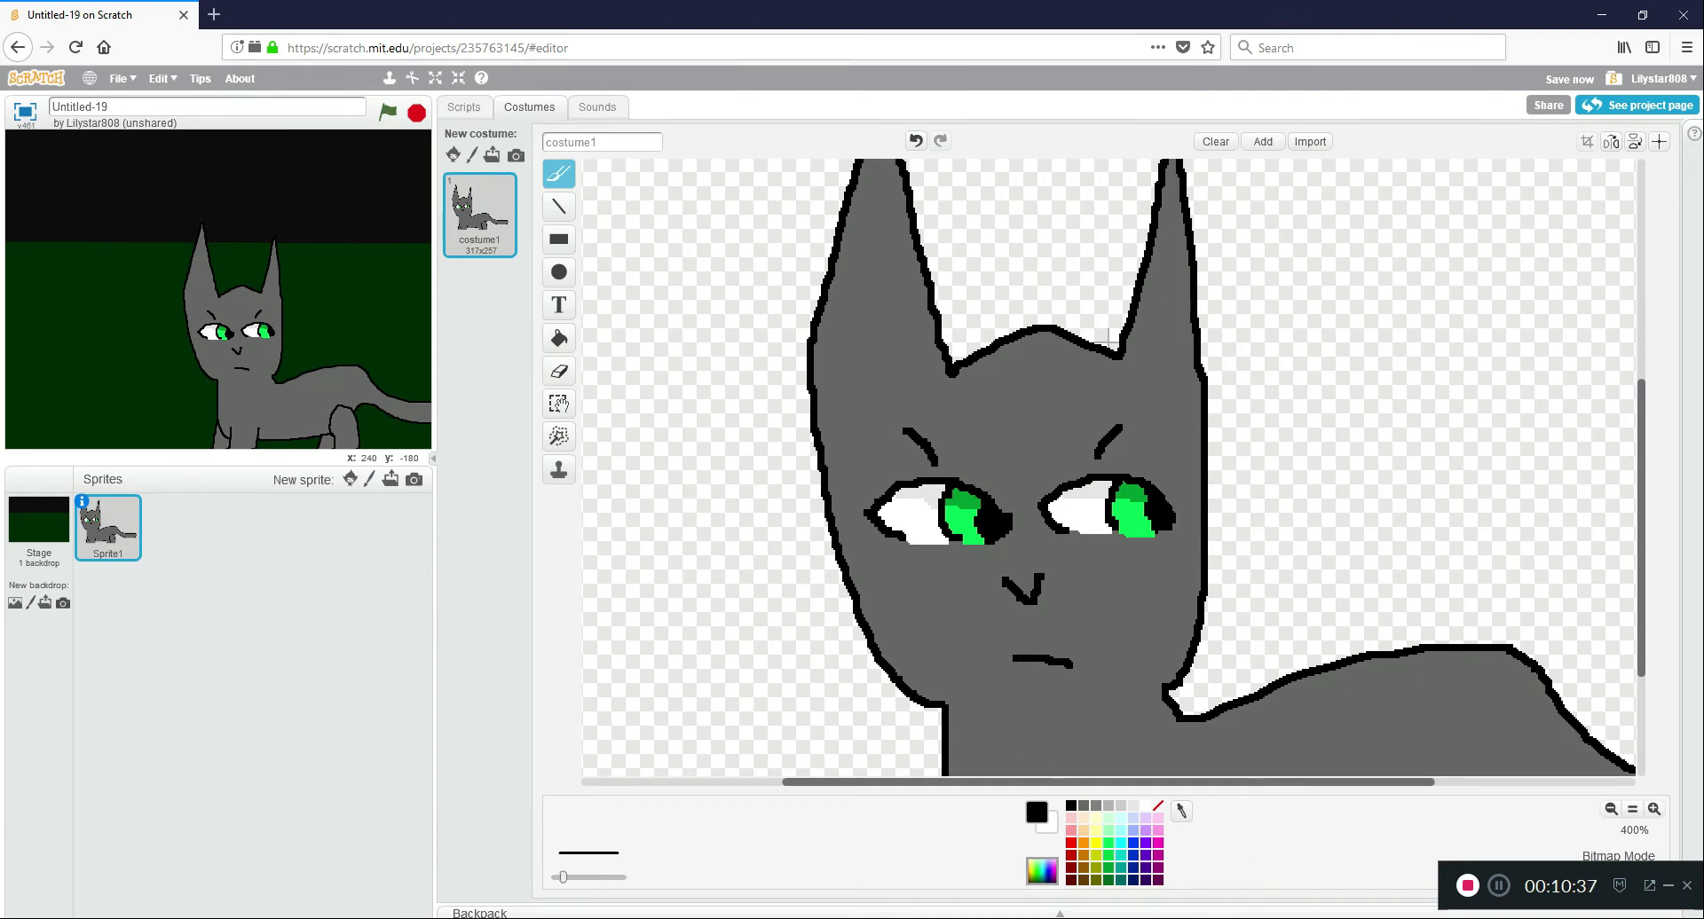
left_click(1610, 808)
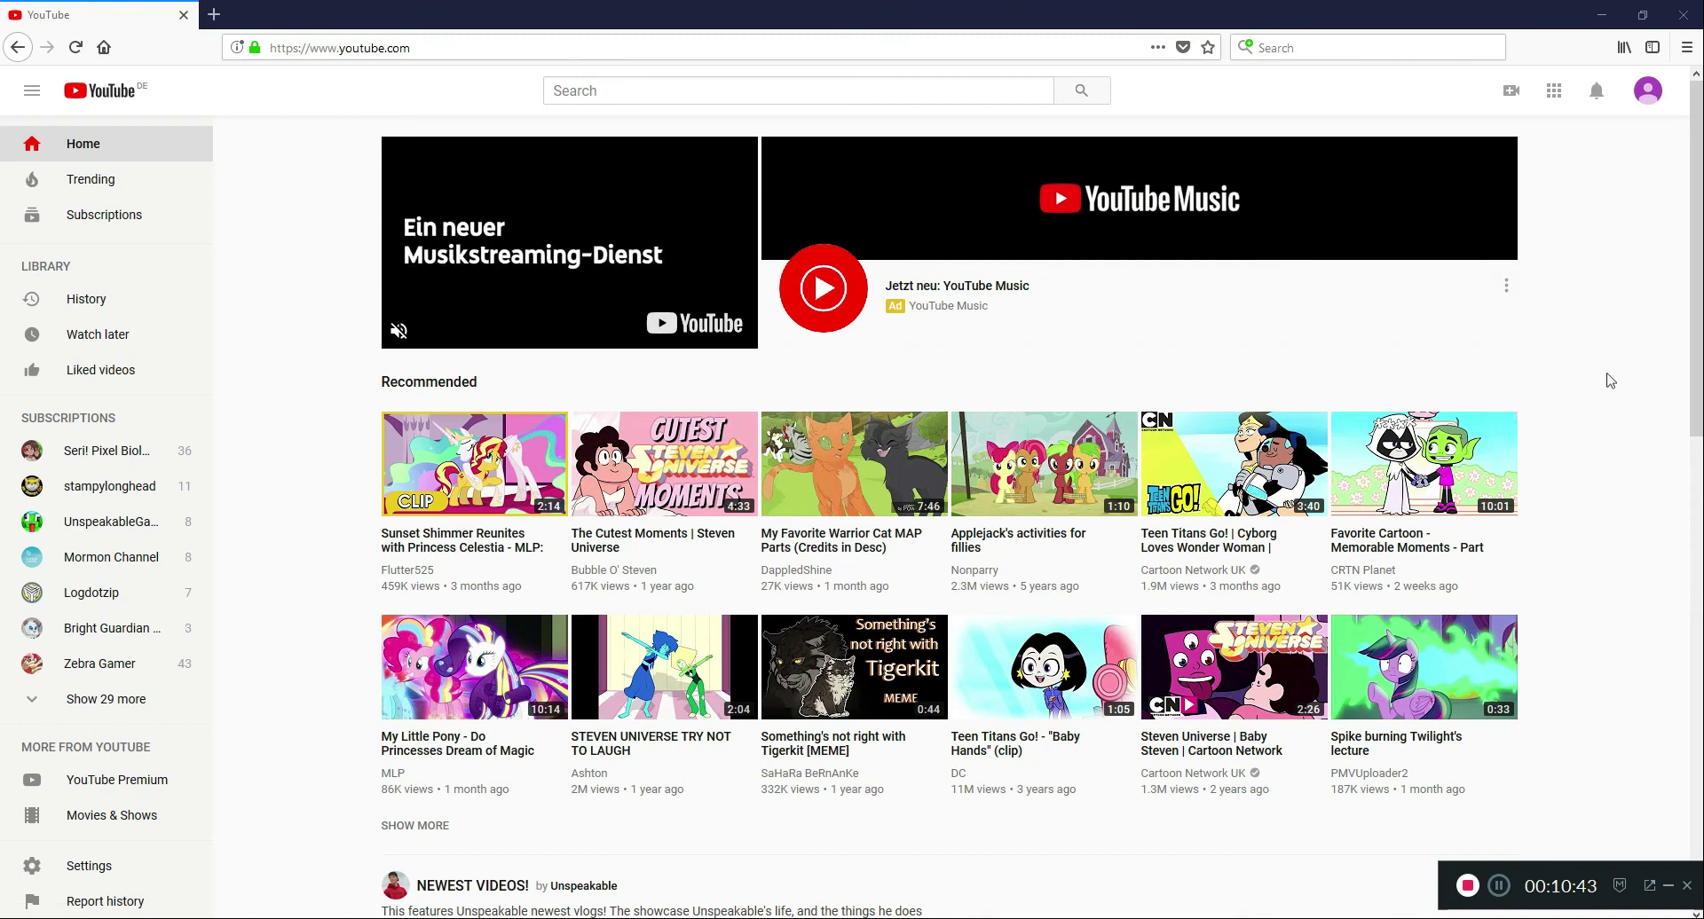
Switch to YouTube, open the signed-in account's own channel and look through its Home, Videos, Channels and Discussion sections.
left_click(1648, 90)
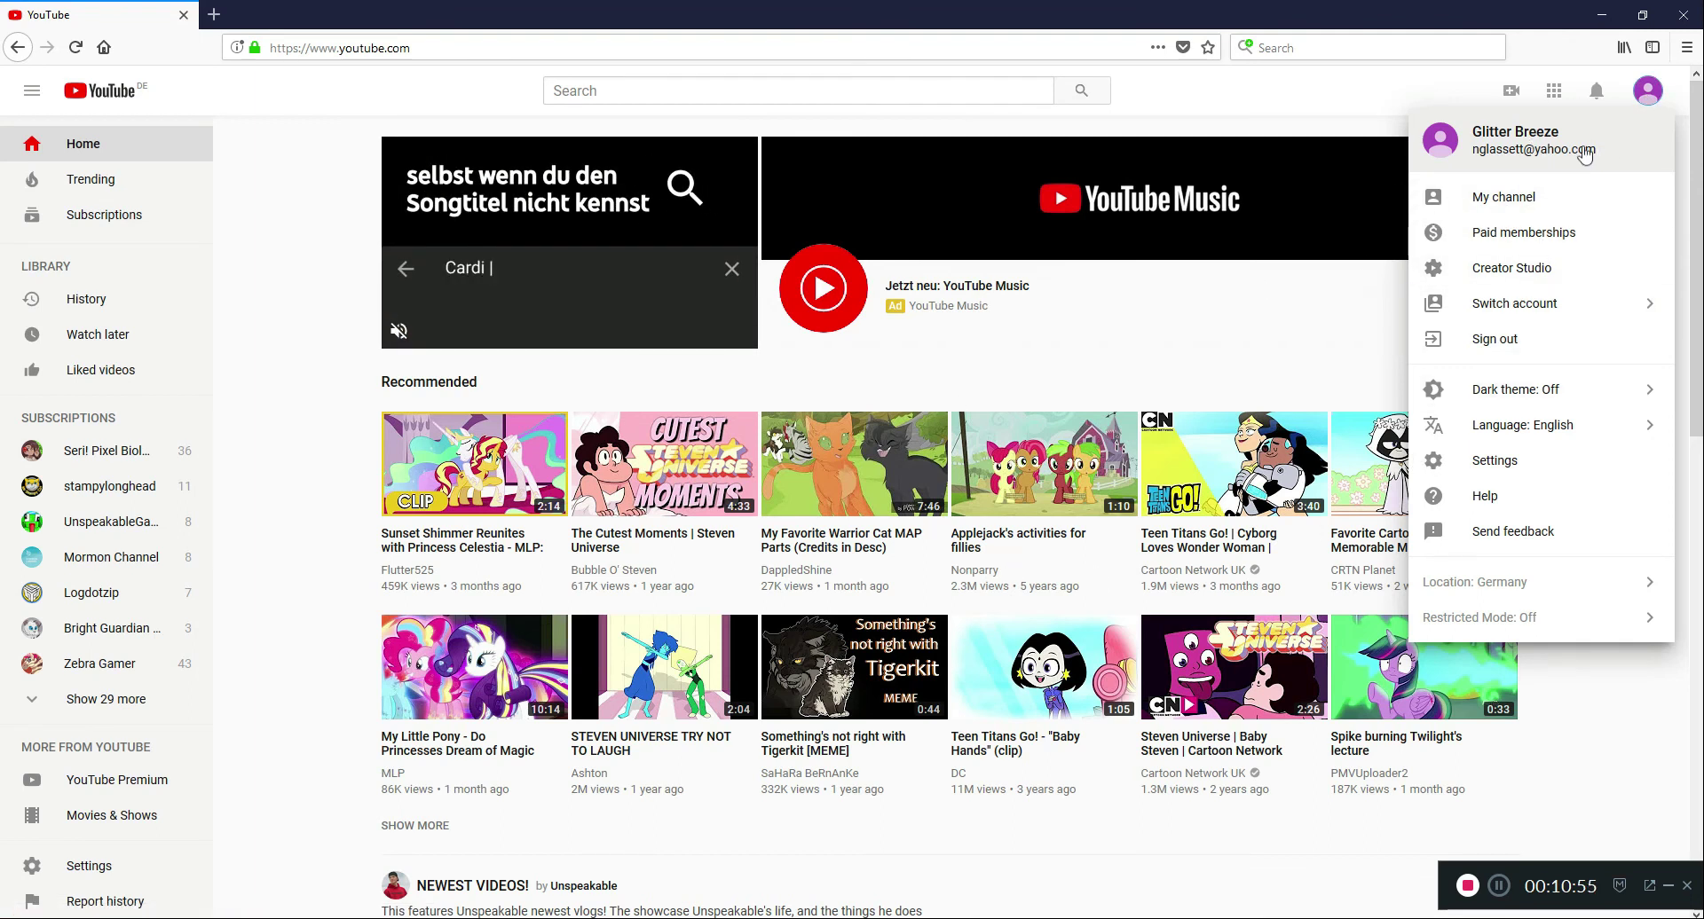
left_click(1519, 199)
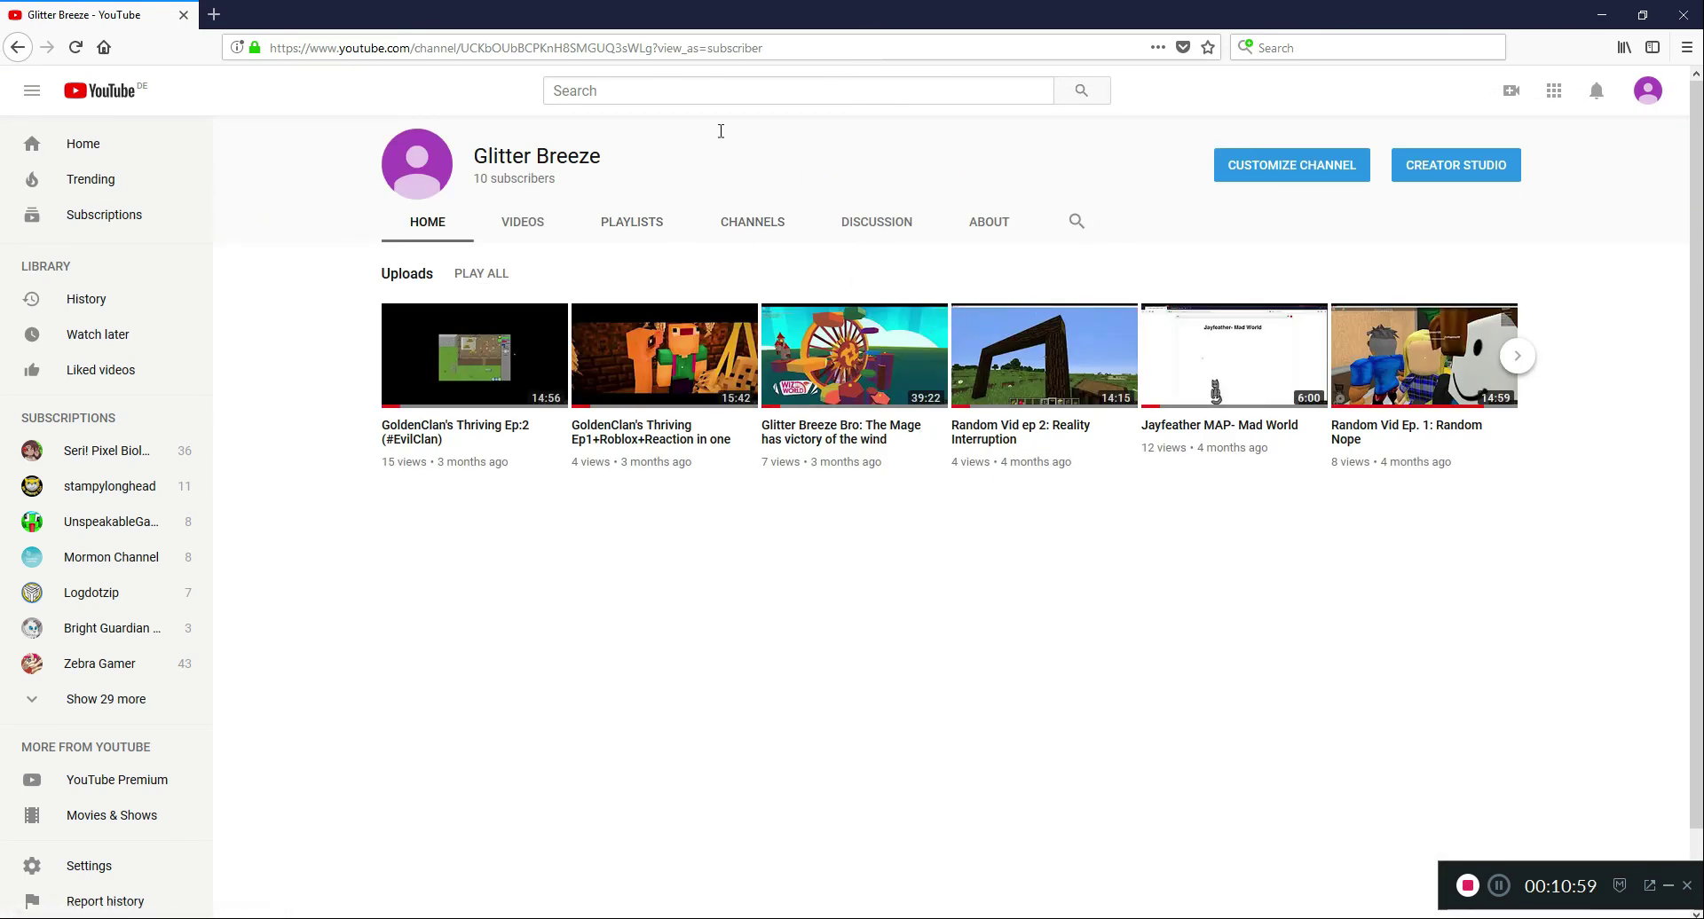
left_click(549, 220)
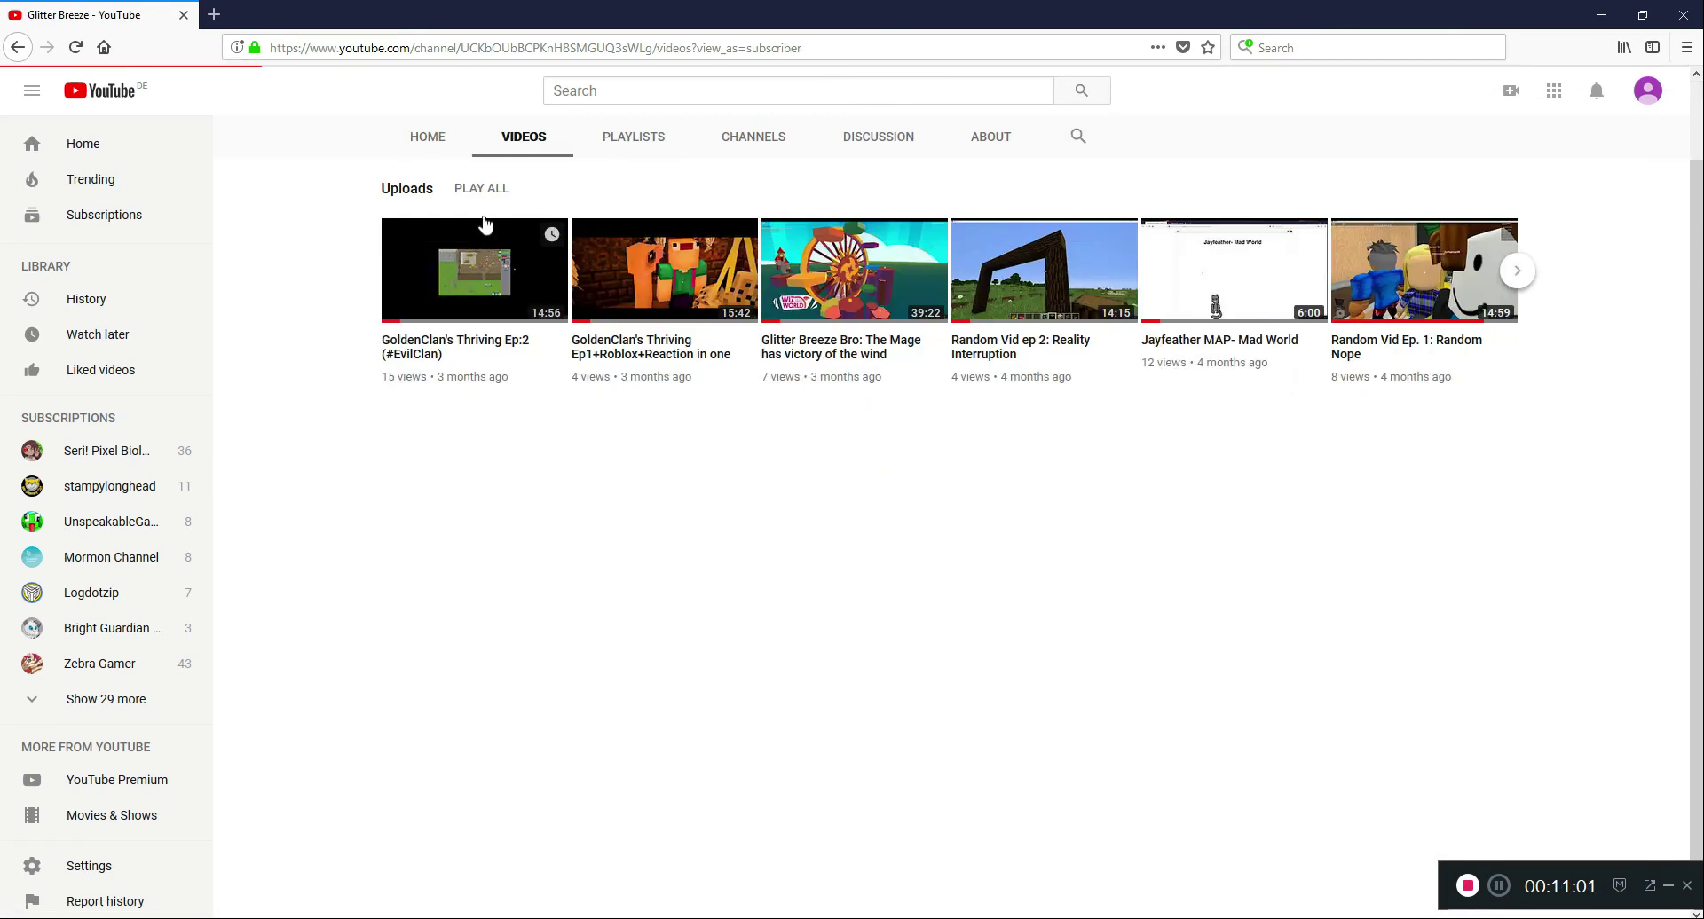
left_click(440, 226)
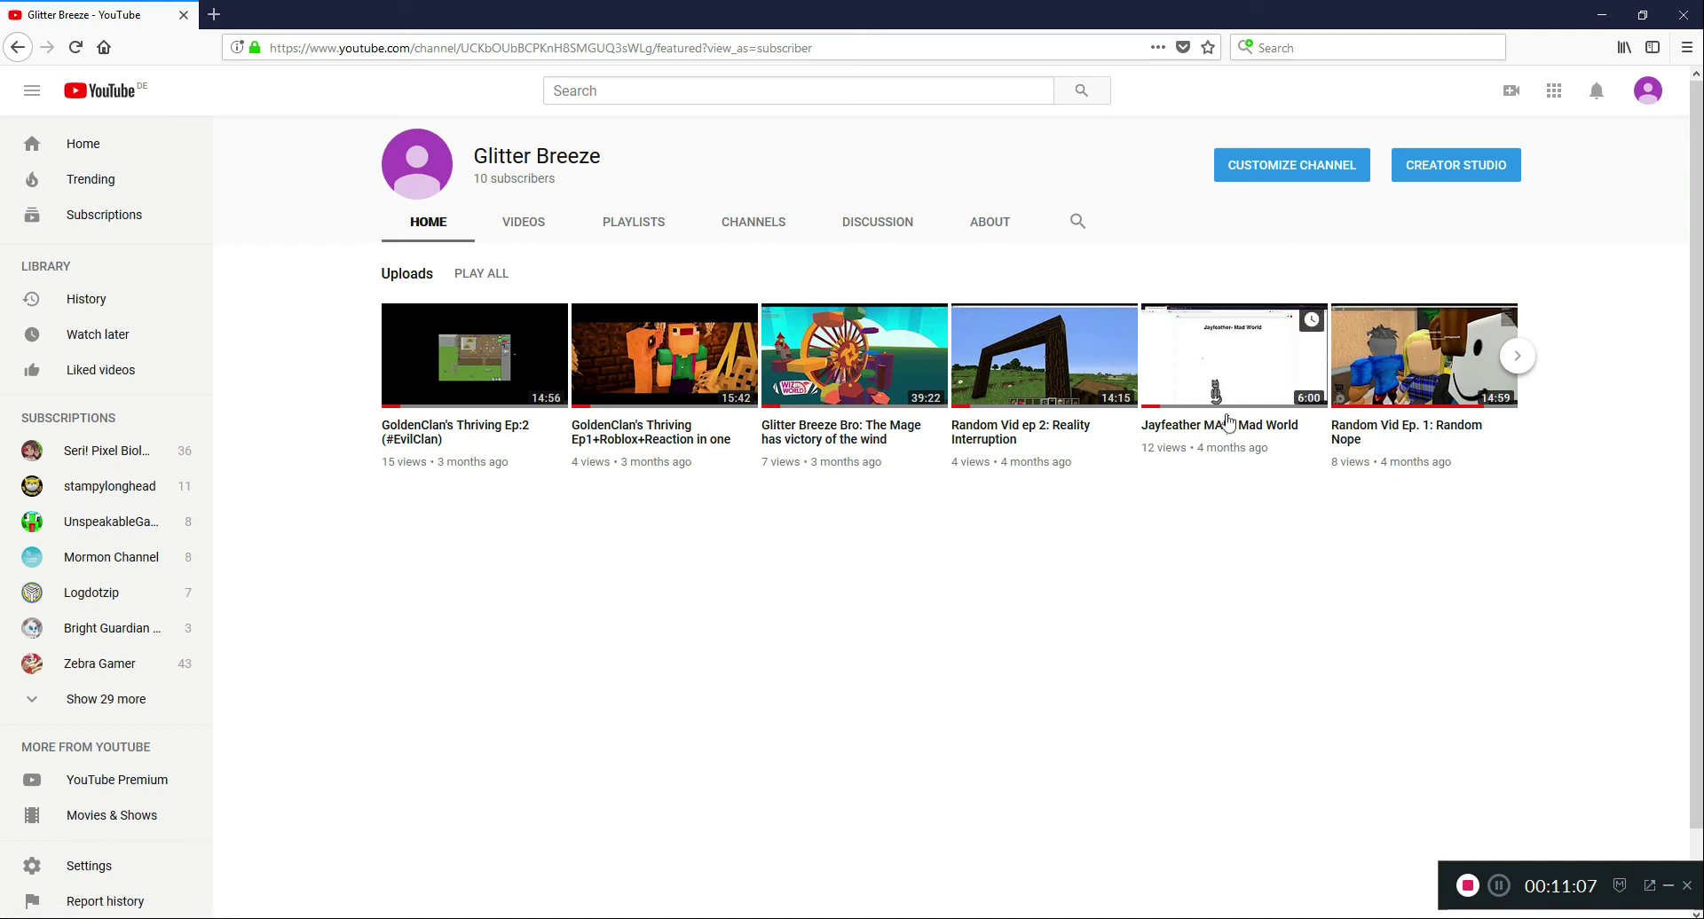
left_click(555, 222)
left_click(753, 137)
left_click(856, 232)
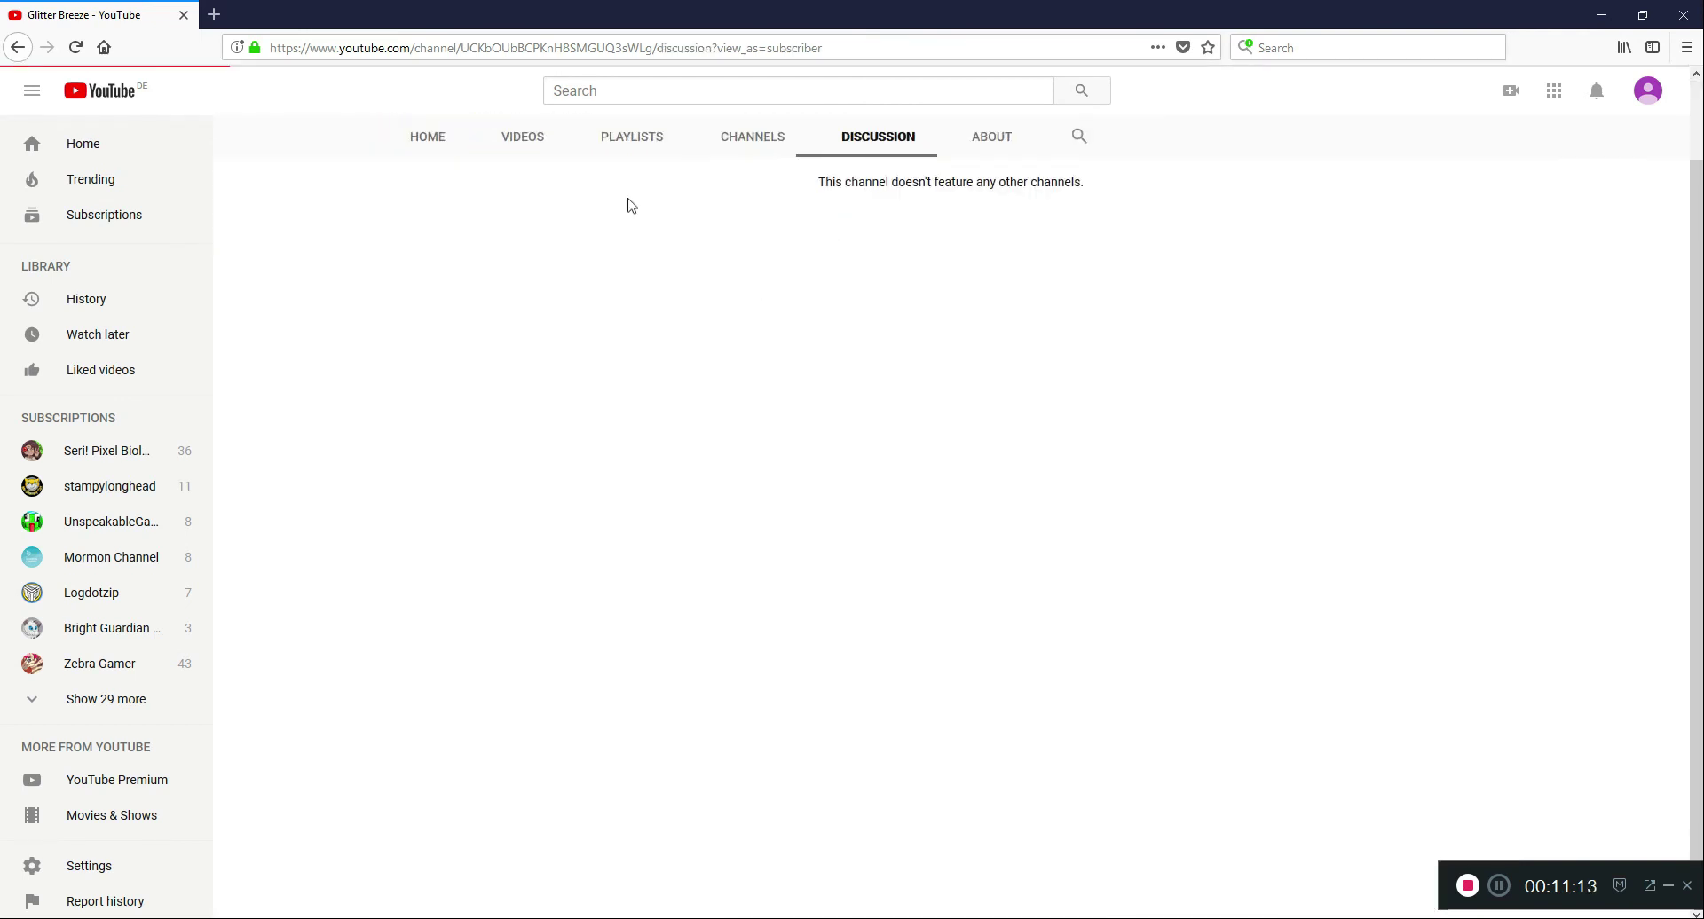
scroll(639, 217, "up", 1)
left_click(424, 222)
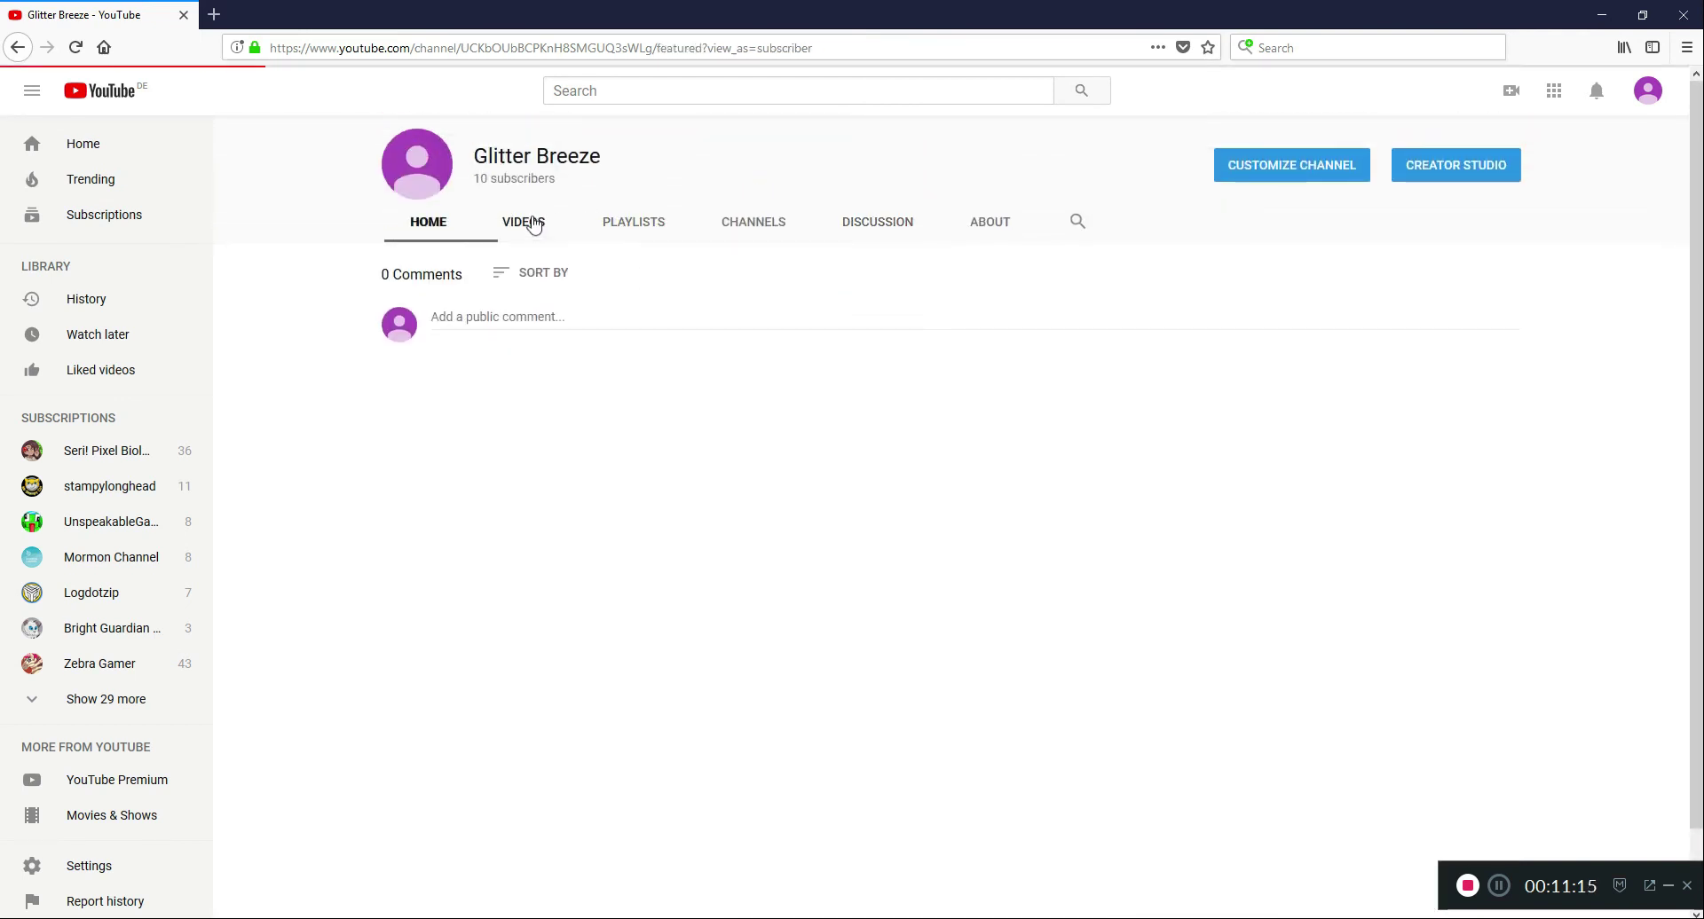